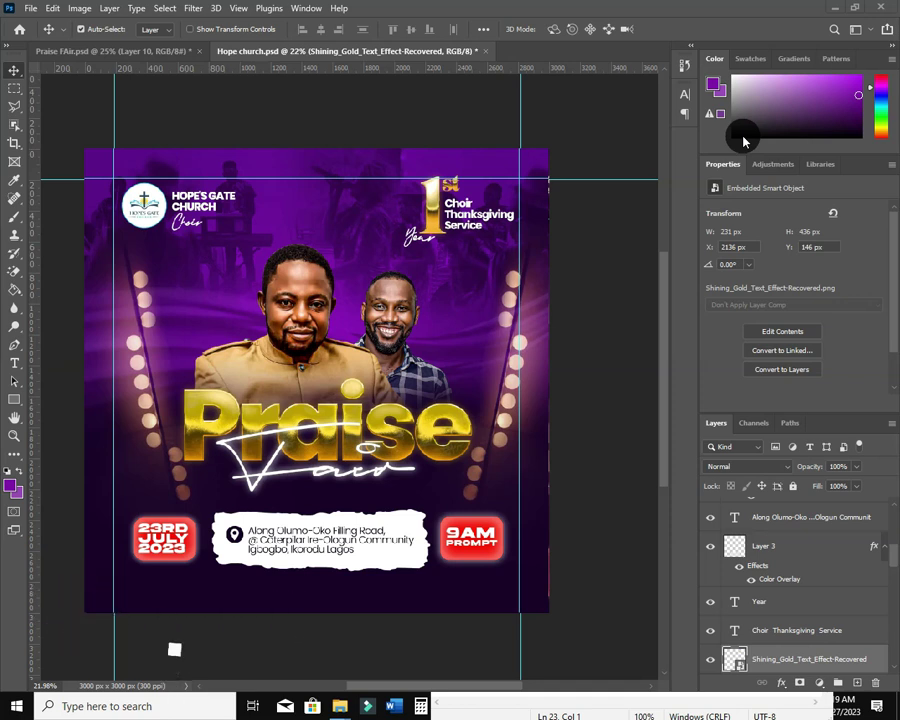
# - Check the fonts, color palette and event text in the Hope's Gate Church notes in Notepad
pyautogui.scroll(-1, 330, 300)
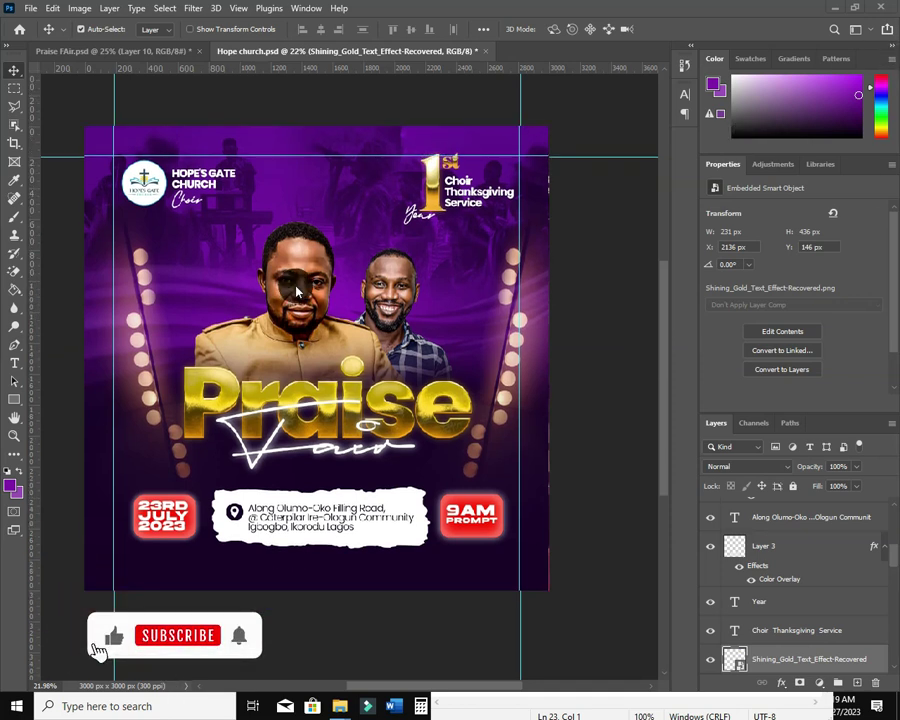
pyautogui.click(526, 706)
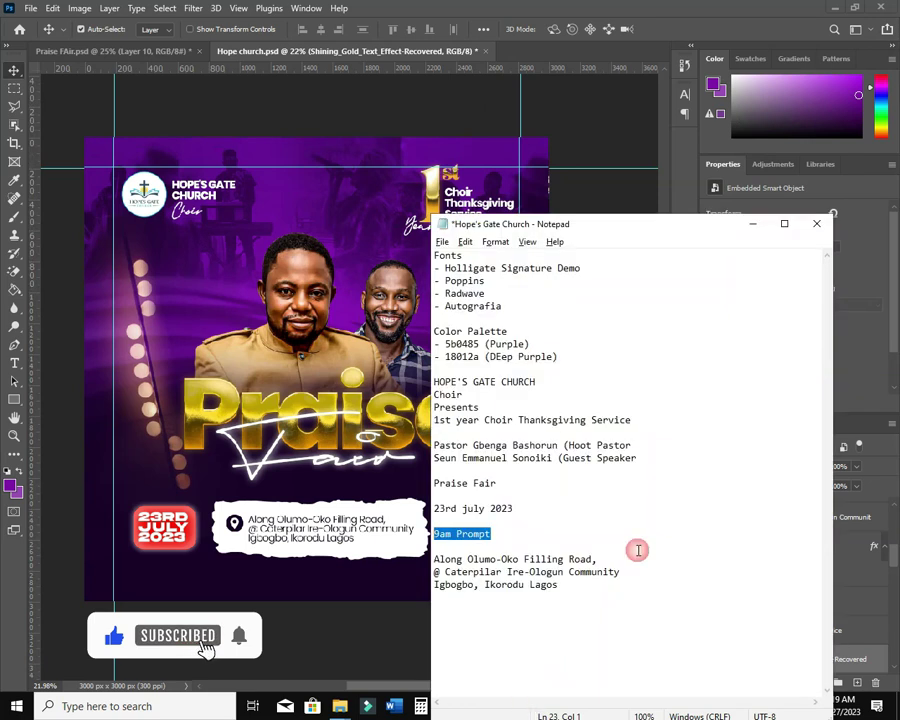
pyautogui.click(755, 225)
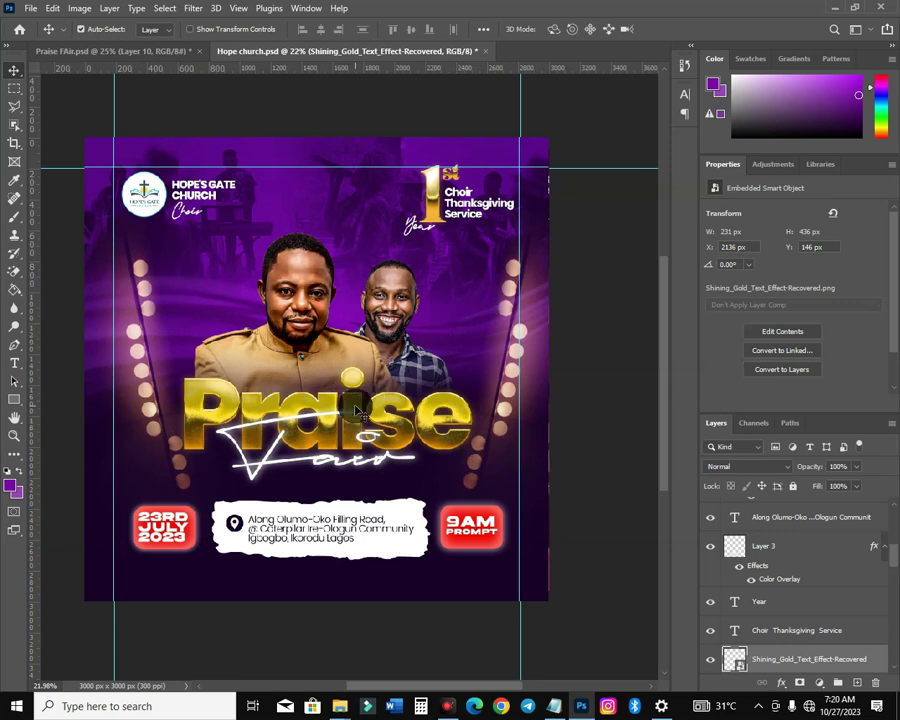
# - Create a white 3000 x 3000 px RGB document at 300 ppi and duplicate its Background layer
pyautogui.click(34, 10)
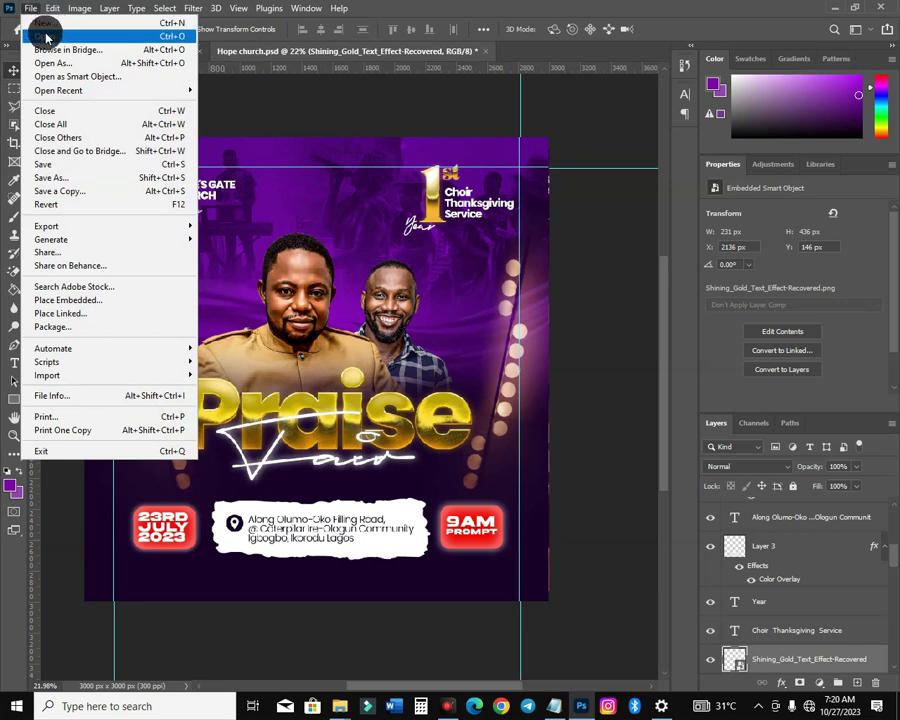
pyautogui.click(140, 24)
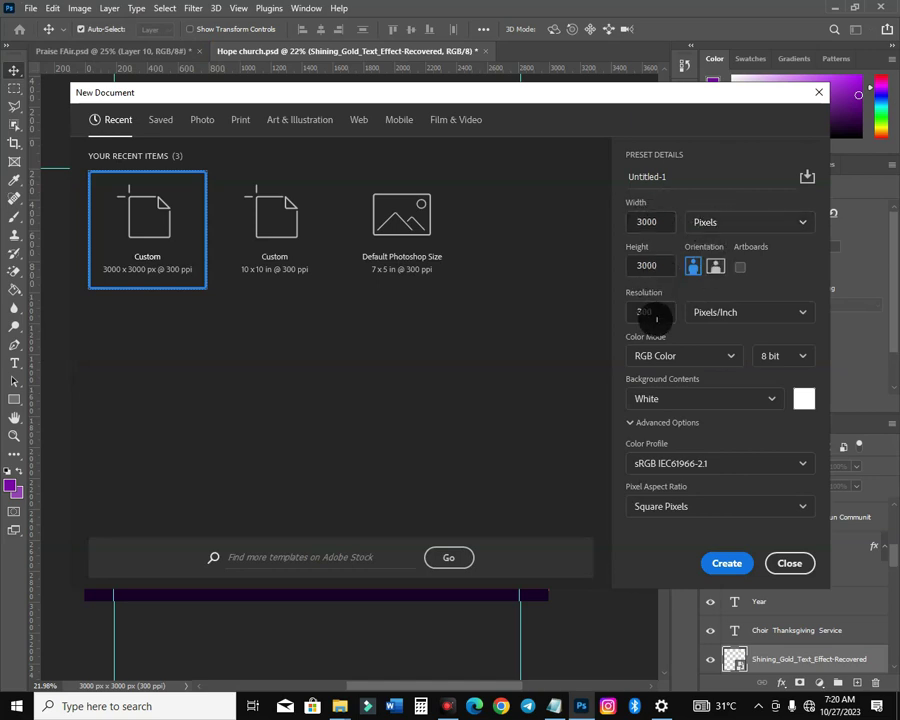
pyautogui.click(727, 563)
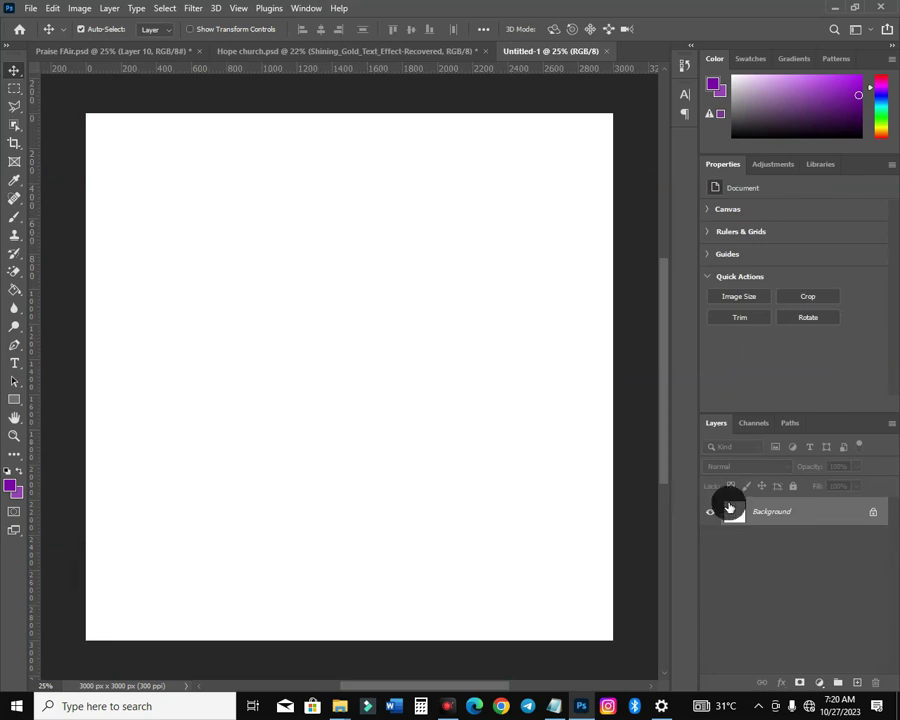
pyautogui.moveTo(766, 513); pyautogui.dragTo(855, 681)
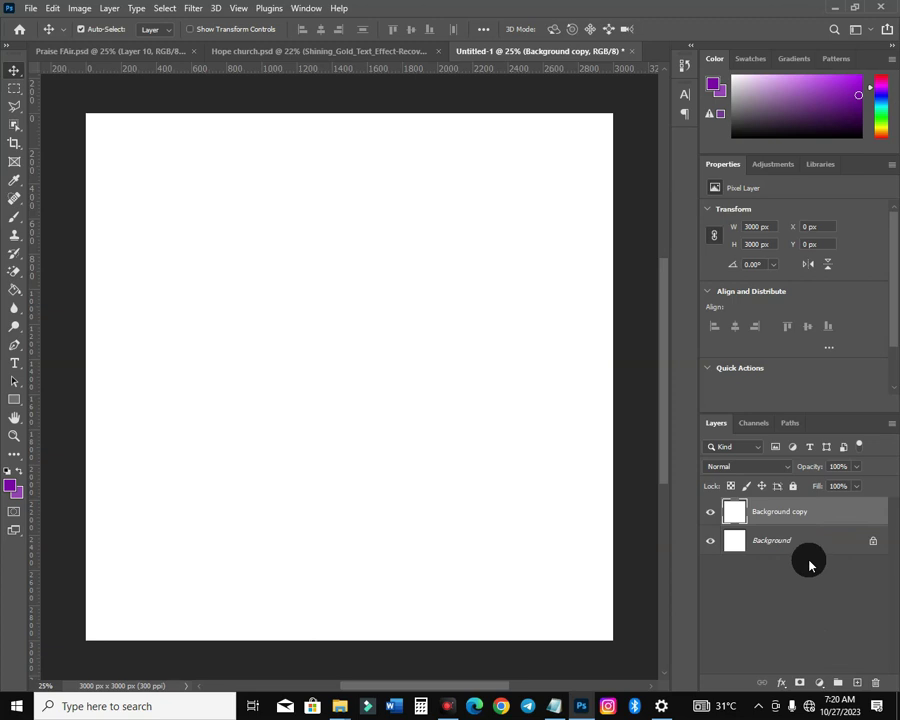
pyautogui.click(12, 486)
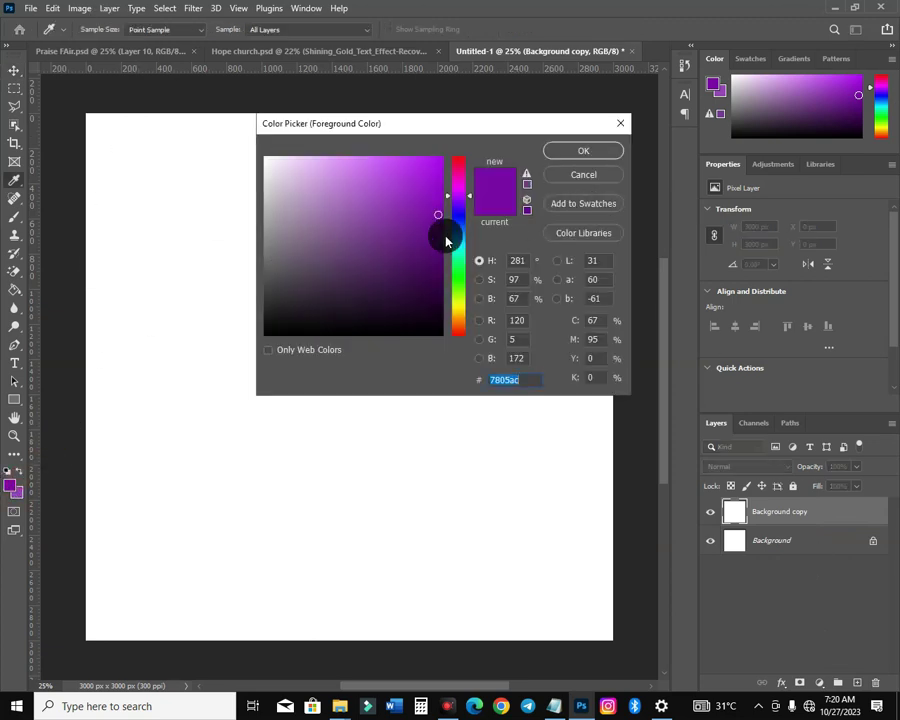
pyautogui.click(583, 174)
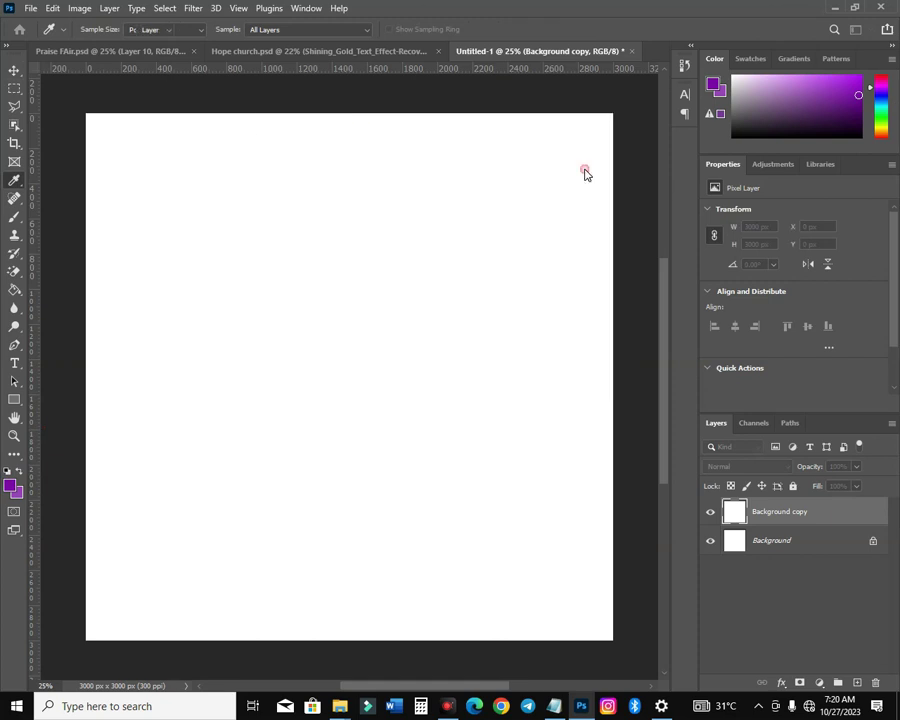
pyautogui.press('v')
# - Copy the purple code from the Notepad color palette and set the Photoshop foreground color to 5b0485
pyautogui.click(555, 706)
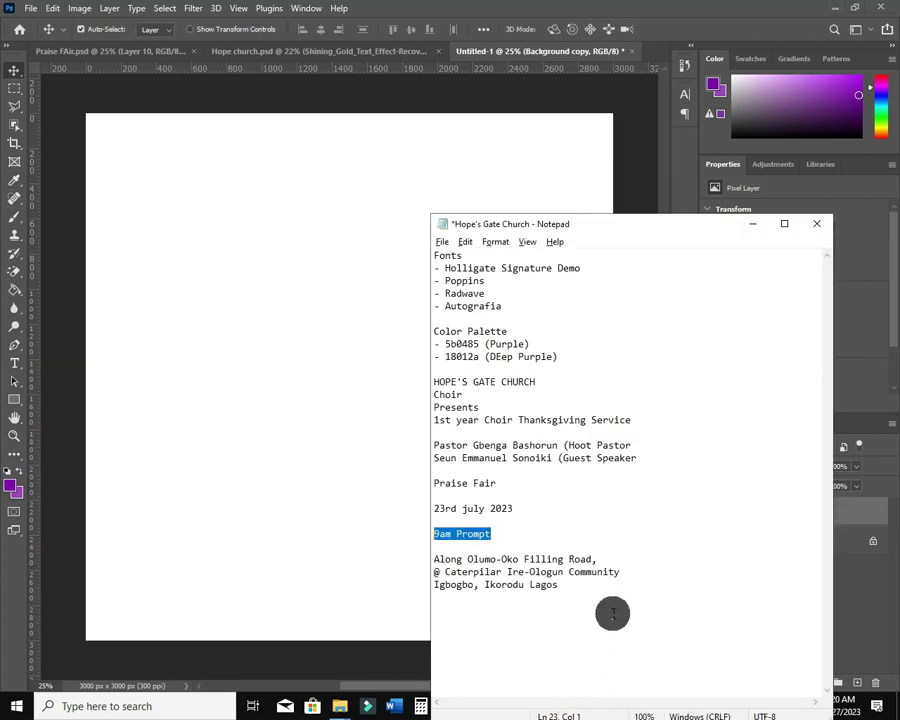
pyautogui.moveTo(714, 233); pyautogui.dragTo(708, 186)
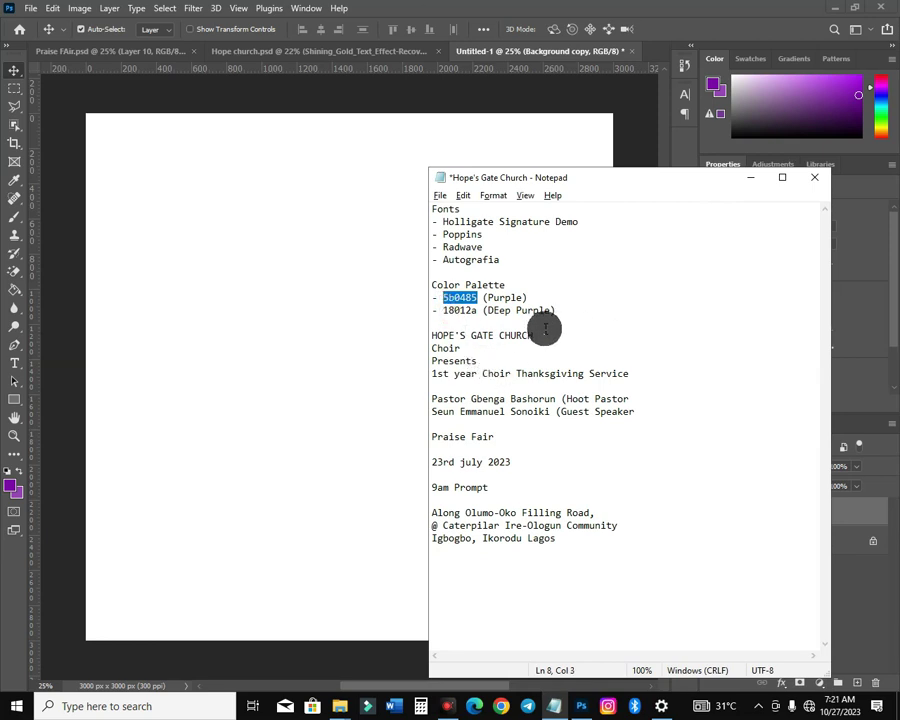
pyautogui.click(265, 361)
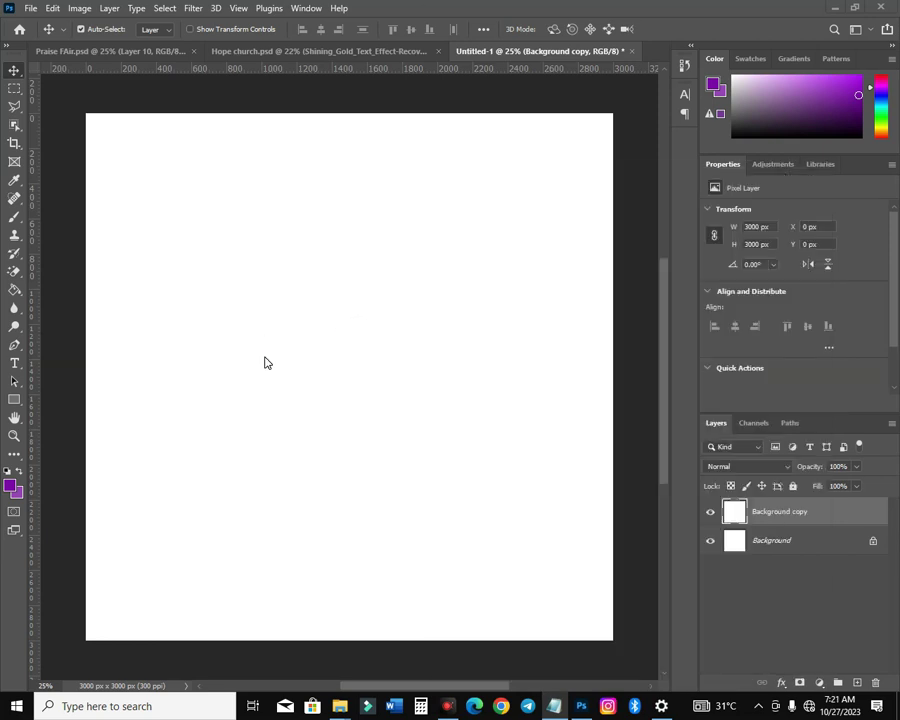
pyautogui.click(9, 487)
pyautogui.write('5b0485')
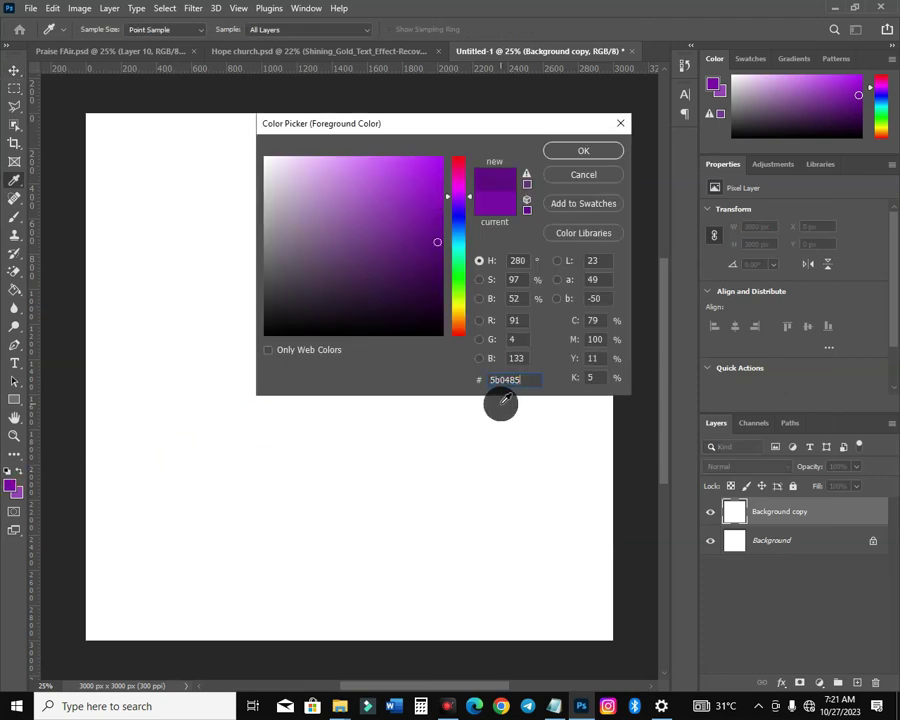
pyautogui.click(583, 152)
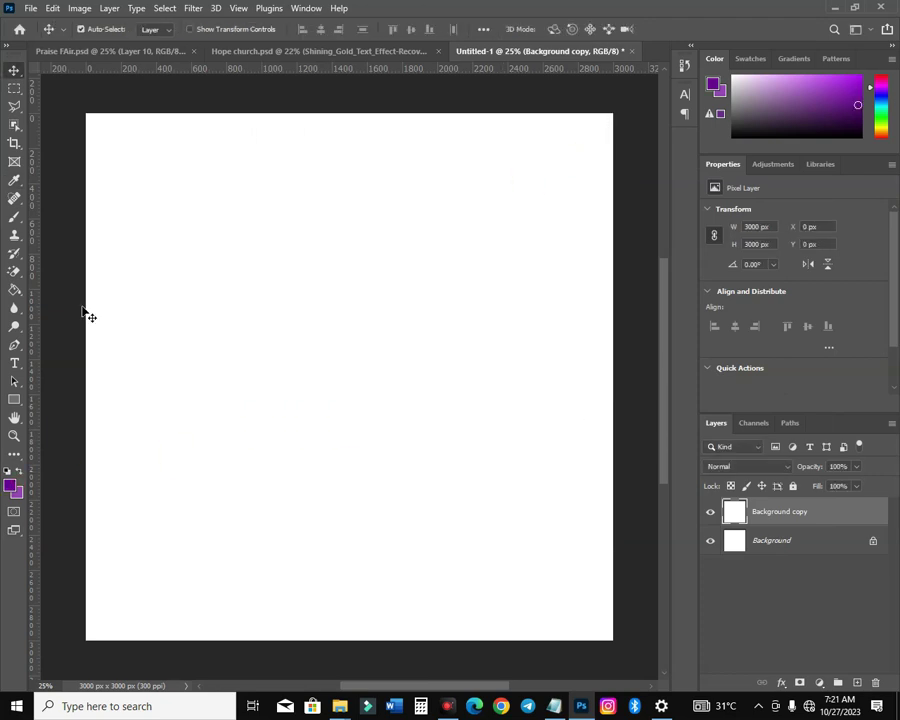
# - Fill the Background copy layer with the purple foreground color using the Paint Bucket tool
pyautogui.rightClick(16, 297)
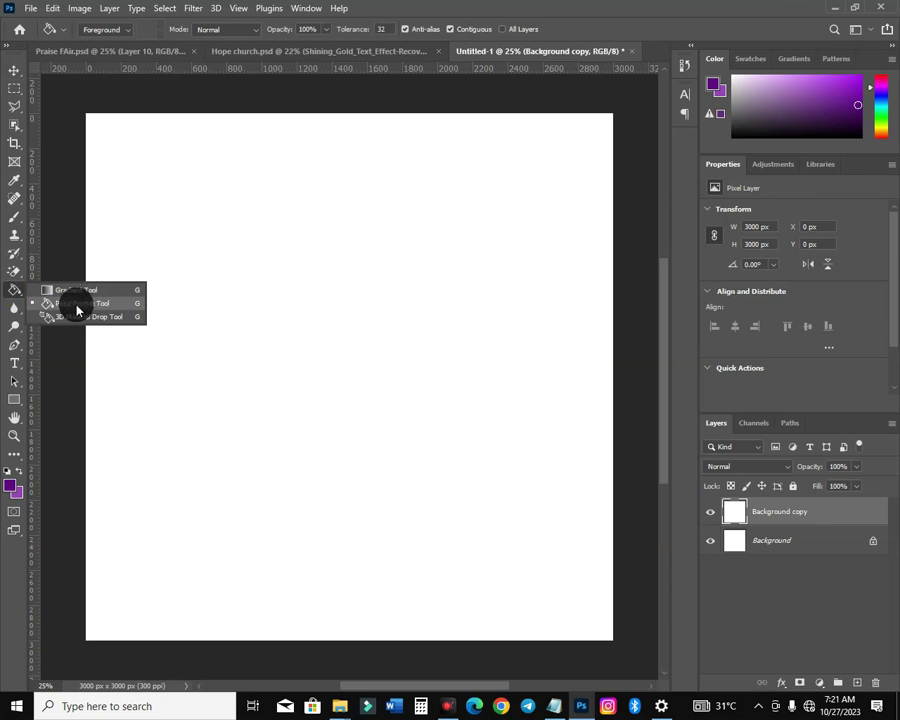
pyautogui.click(90, 304)
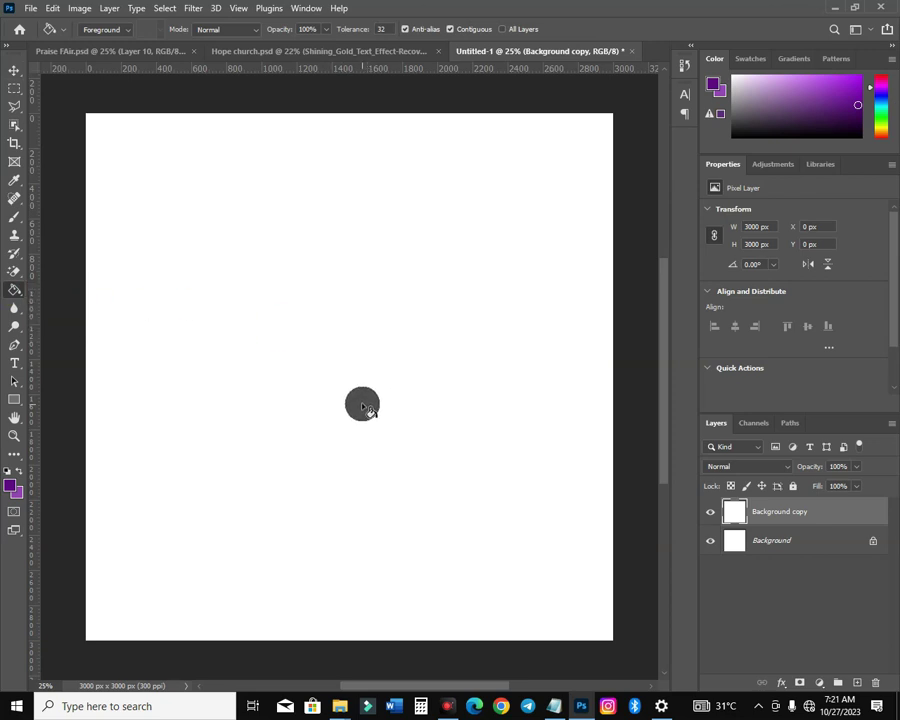
pyautogui.click(365, 406)
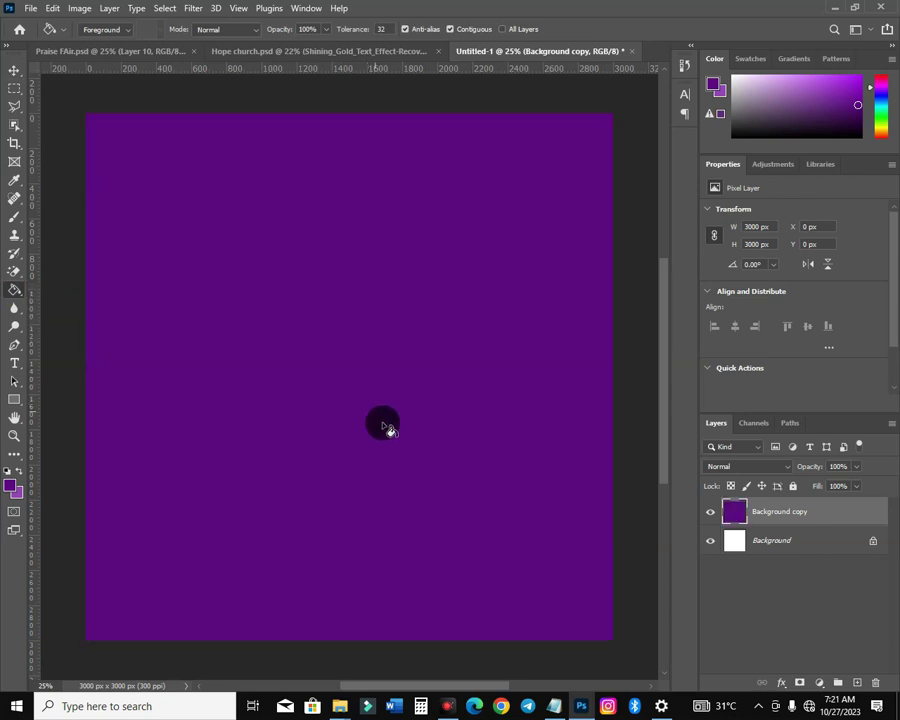
# - Place the two choir photos from the Hope's Gate Church New folder into the untitled document
pyautogui.moveTo(343, 706)
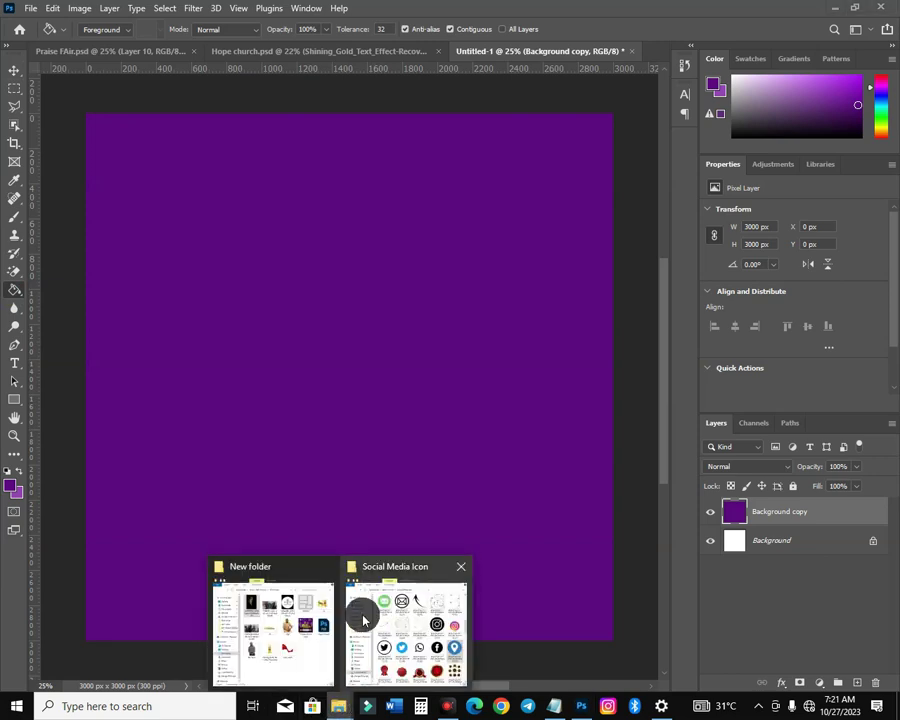
pyautogui.click(300, 622)
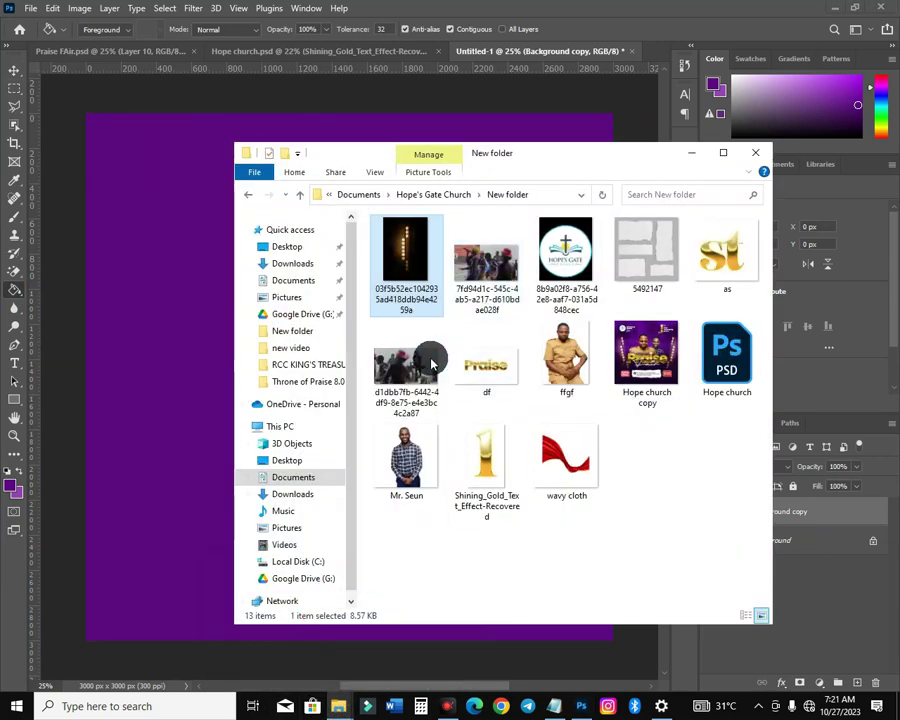
pyautogui.press('Down')
pyautogui.keyDown('ctrl'); pyautogui.click(481, 287); pyautogui.keyUp('ctrl')
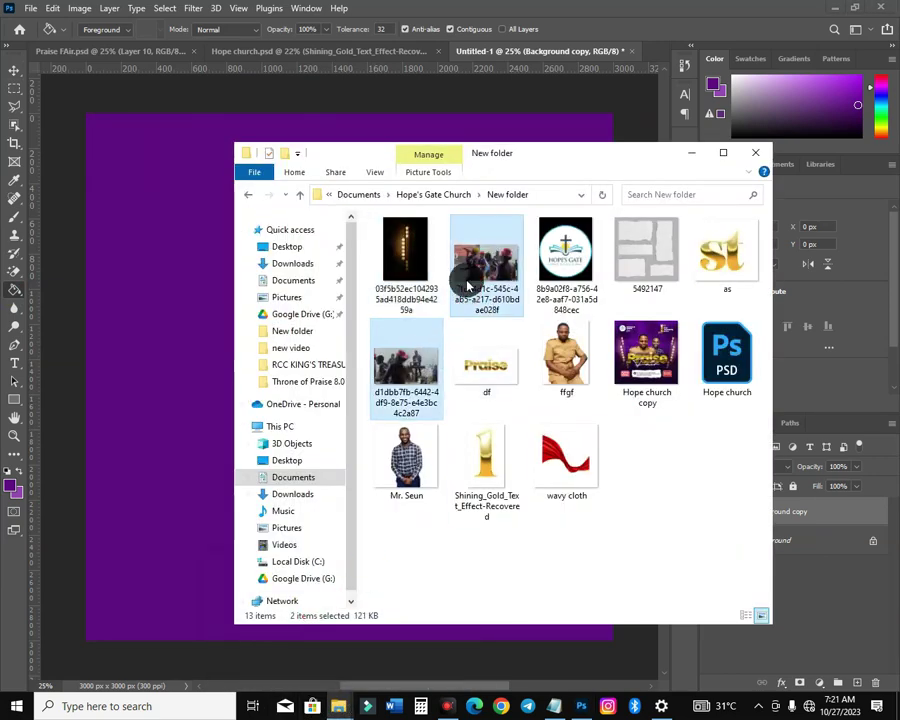
pyautogui.moveTo(480, 288); pyautogui.dragTo(209, 329)
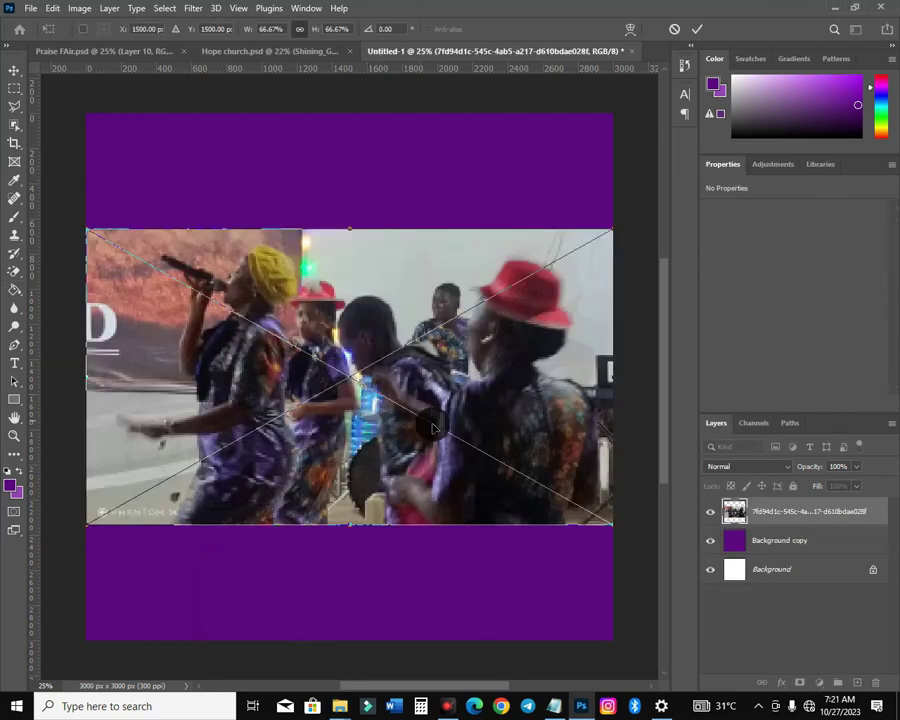
# - Scale the singer photo to about 46% and position it in the canvas's upper-right corner, extending past the right edge
pyautogui.moveTo(90, 521); pyautogui.dragTo(291, 411)
pyautogui.moveTo(455, 322); pyautogui.dragTo(466, 258)
pyautogui.moveTo(302, 298); pyautogui.dragTo(282, 344)
pyautogui.moveTo(427, 291); pyautogui.dragTo(453, 290)
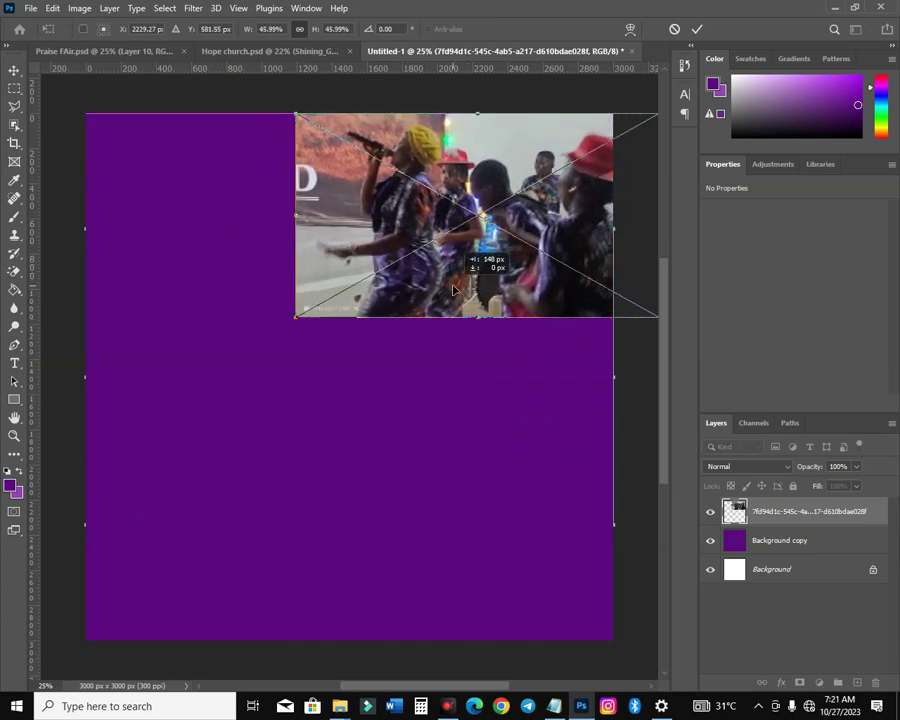
pyautogui.press('Return')
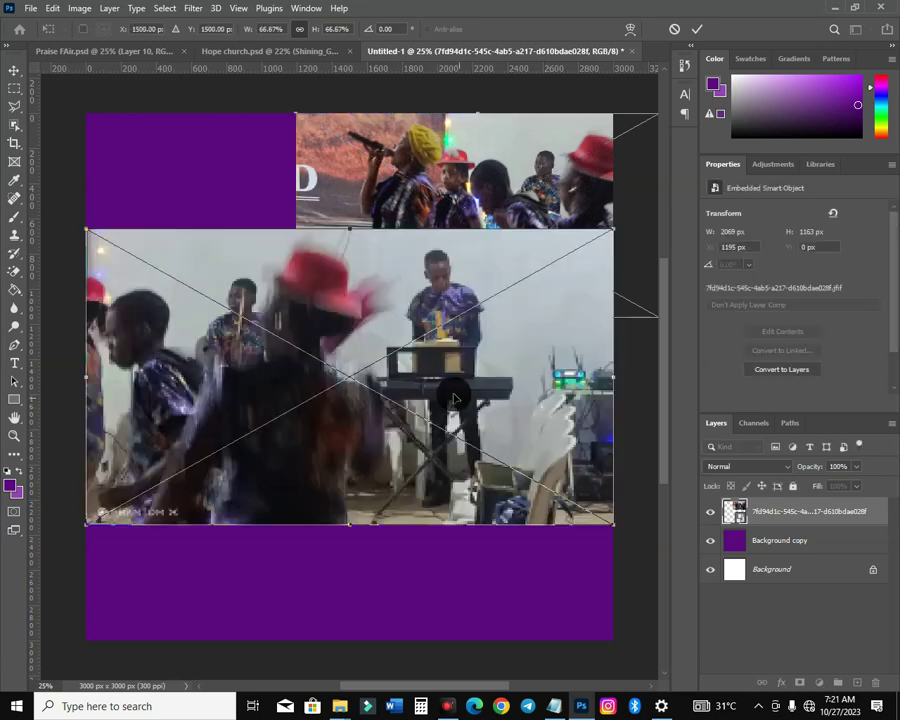
# - Scale the keyboard player photo to about 40% and move it down along the canvas's left edge to about Y 1289 px
pyautogui.moveTo(612, 523); pyautogui.dragTo(369, 460)
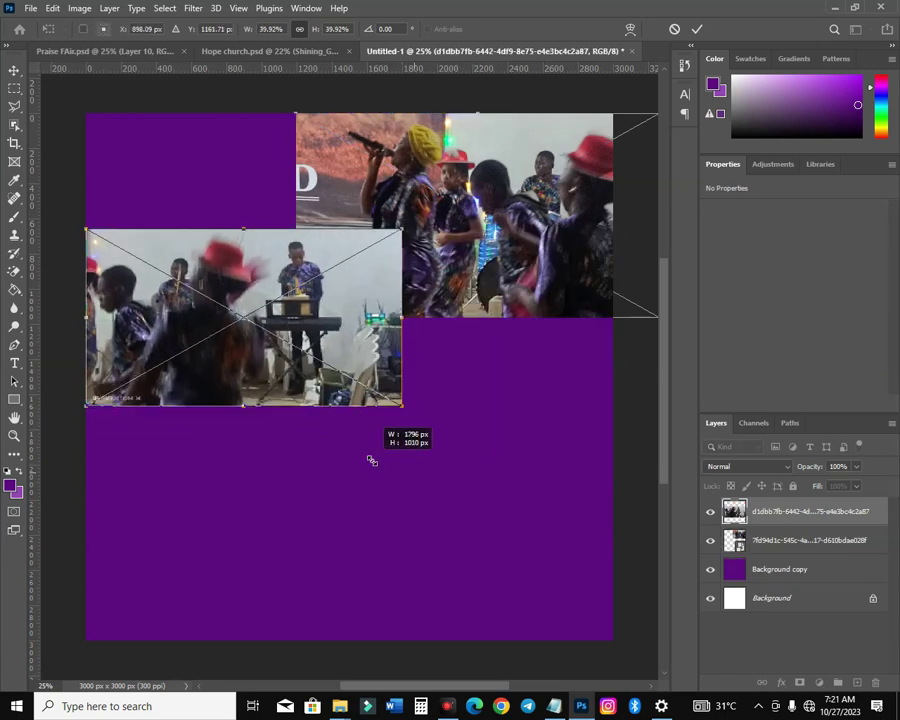
pyautogui.moveTo(333, 402); pyautogui.dragTo(333, 510)
pyautogui.press('Return')
pyautogui.press('g')
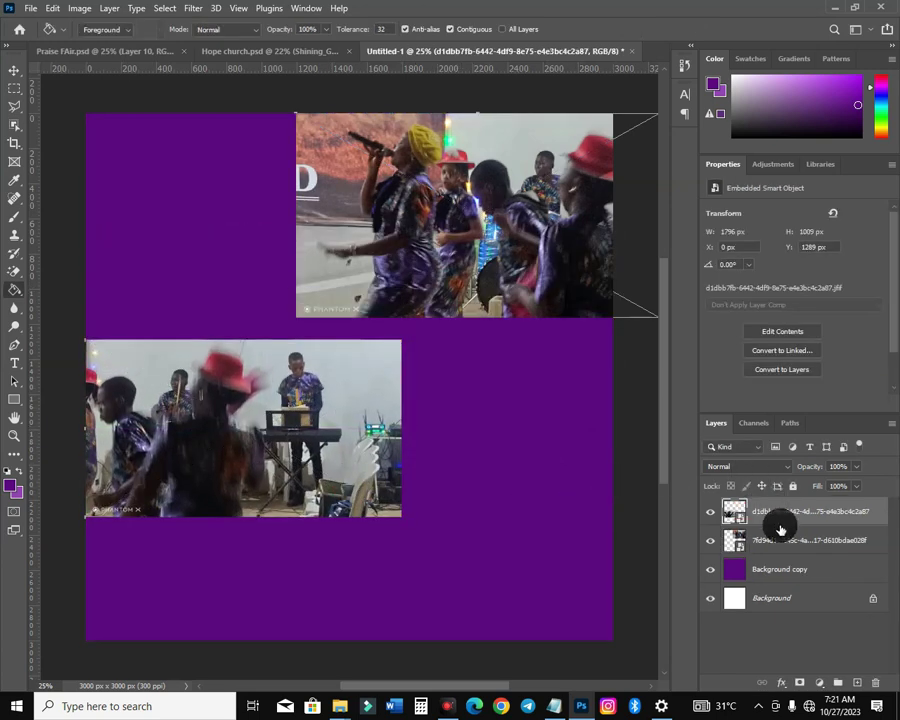
# - Rasterize the singer photo's smart object layer and return to the Move tool
pyautogui.click(778, 541)
pyautogui.click(508, 296)
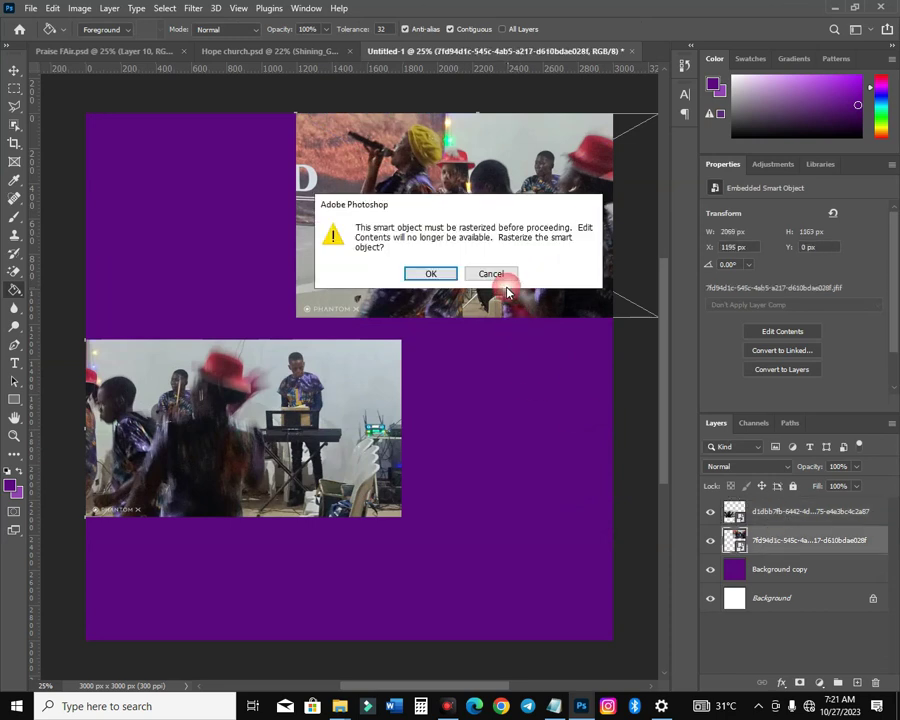
pyautogui.click(430, 273)
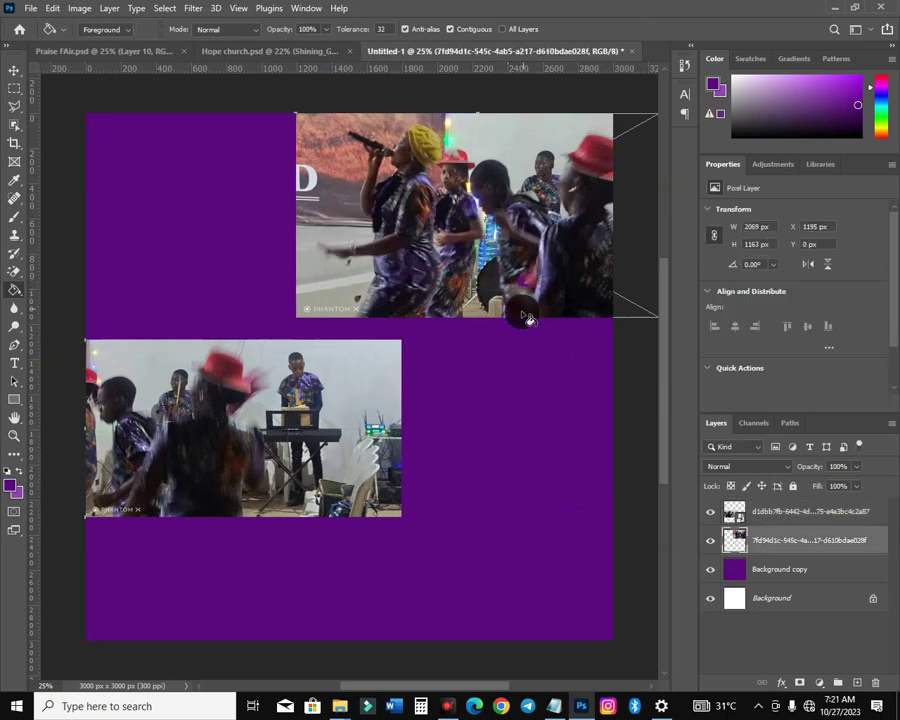
pyautogui.click(14, 72)
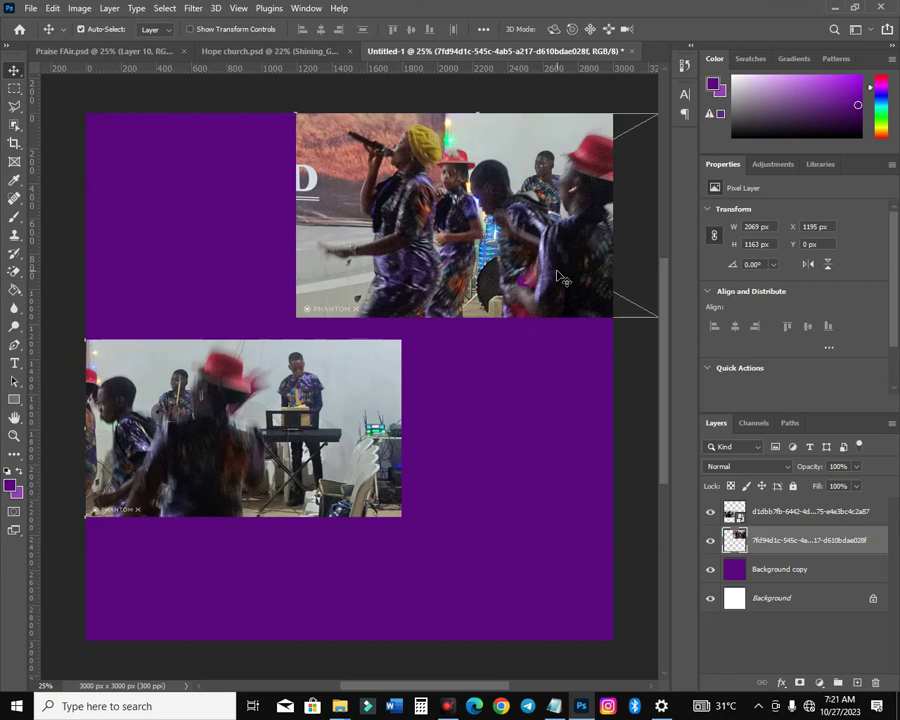
pyautogui.press('ctrl')
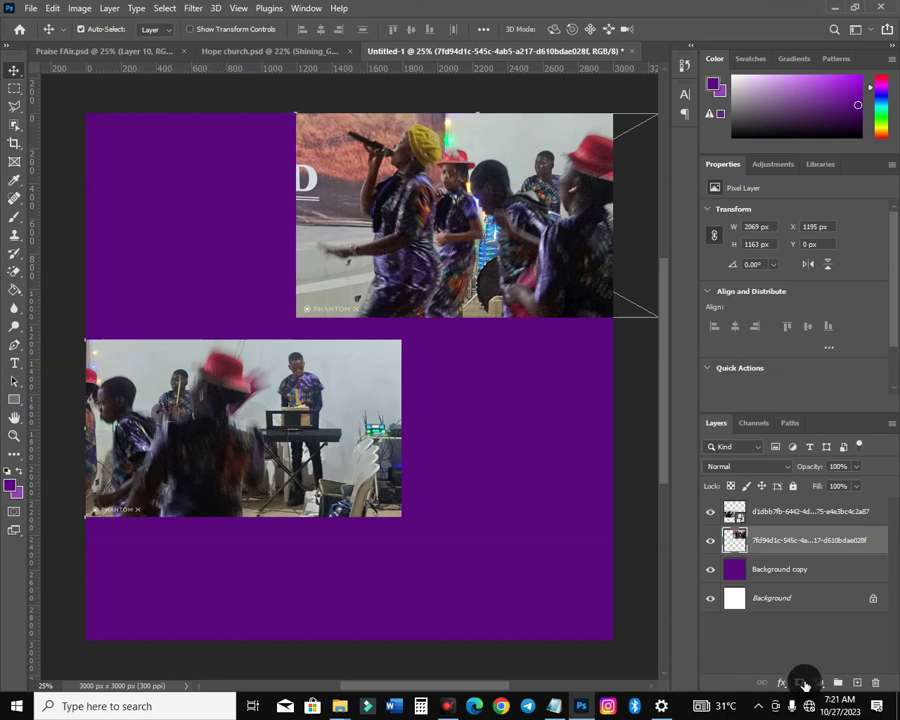
pyautogui.click(800, 683)
pyautogui.hotkey('ctrl', 'z')
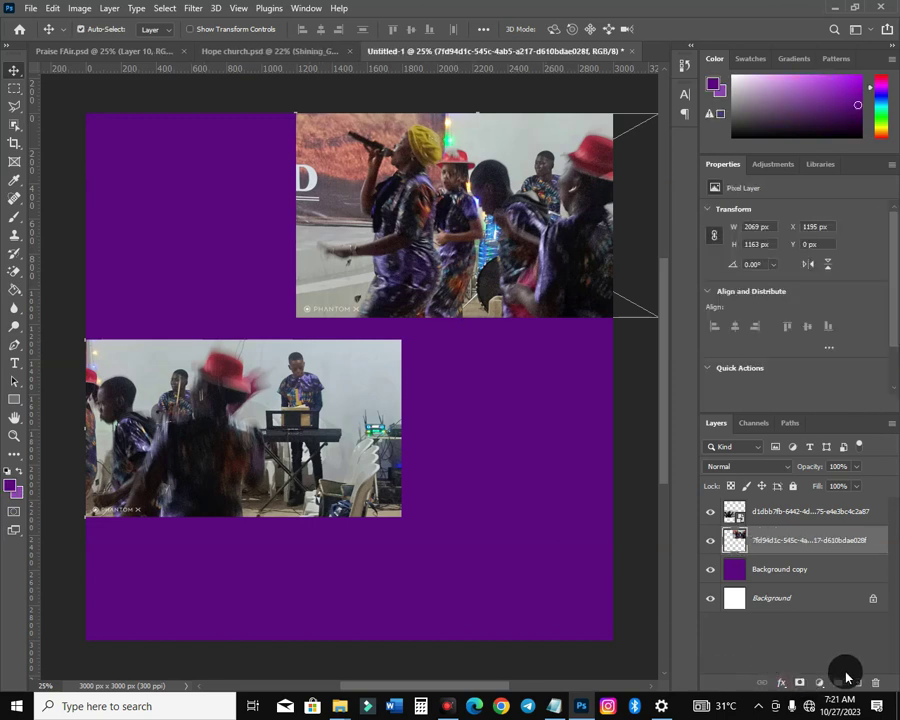
# - Rasterize the keyboard player photo's smart object layer
pyautogui.rightClick(795, 533)
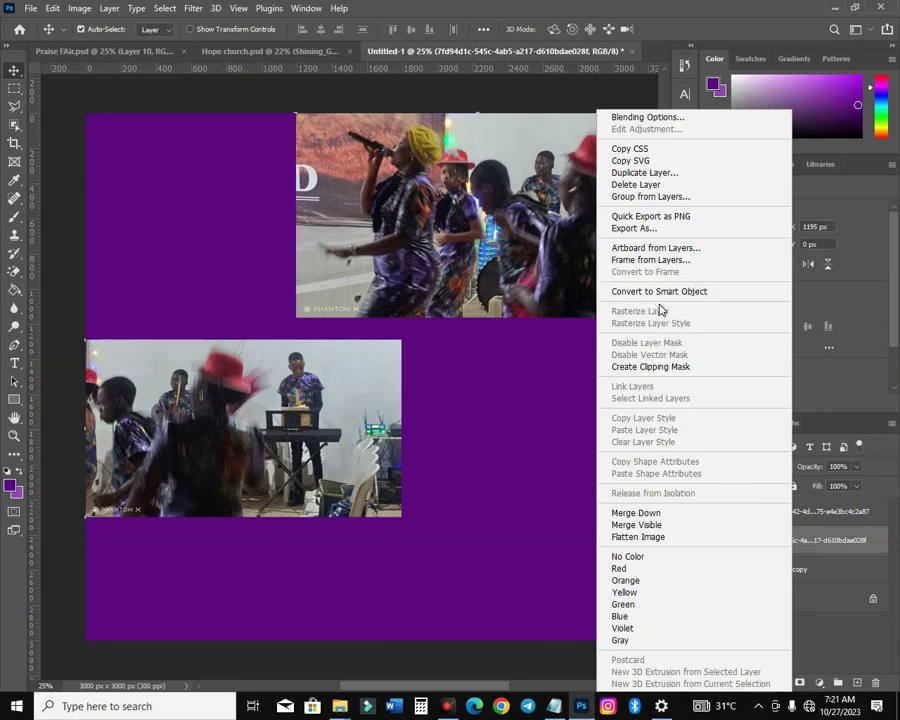
pyautogui.click(840, 537)
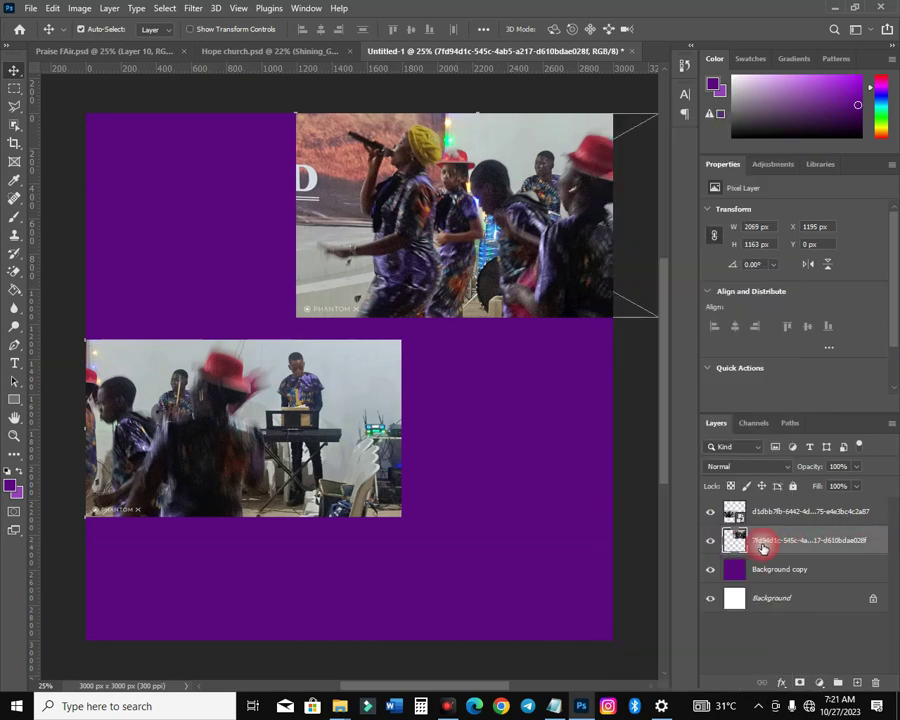
pyautogui.rightClick(800, 512)
pyautogui.click(713, 341)
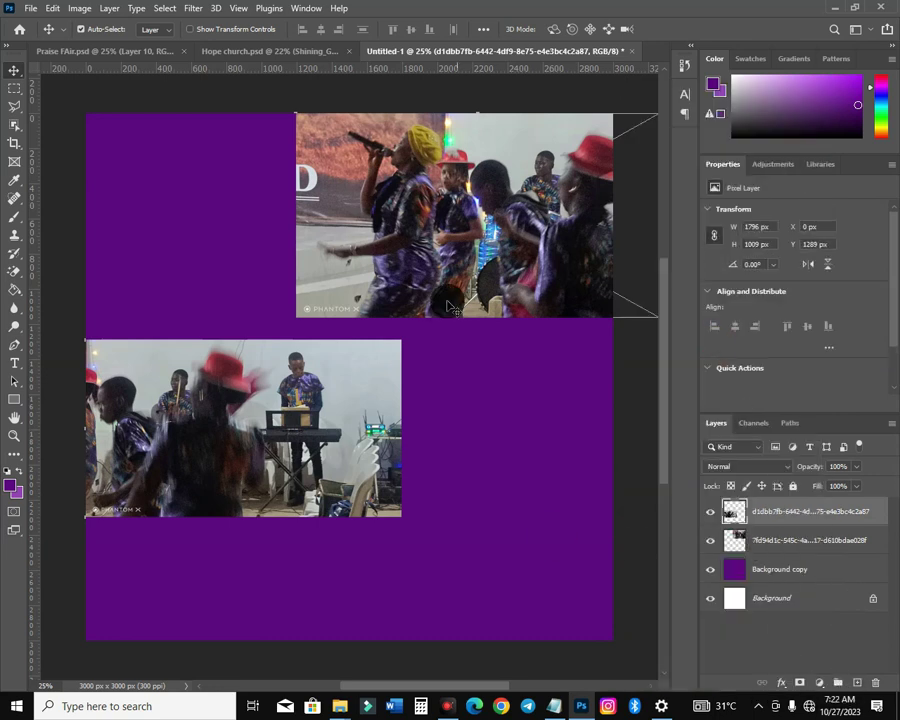
# - Switch to the Brush tool, reduce its size to 900 px and add a layer mask to the keyboard player photo
pyautogui.press('b')
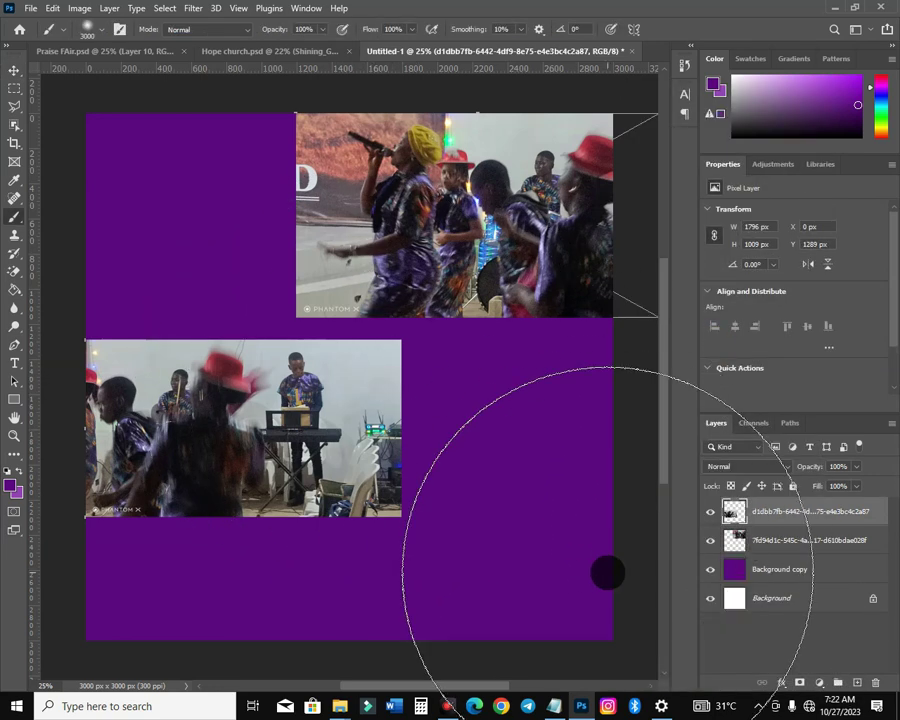
pyautogui.press('[')
pyautogui.press('[')
pyautogui.press('[')
pyautogui.press('[')
pyautogui.press('[')
pyautogui.press('[')
pyautogui.press('[')
pyautogui.press('[')
pyautogui.press('[')
pyautogui.press('[')
pyautogui.press('[')
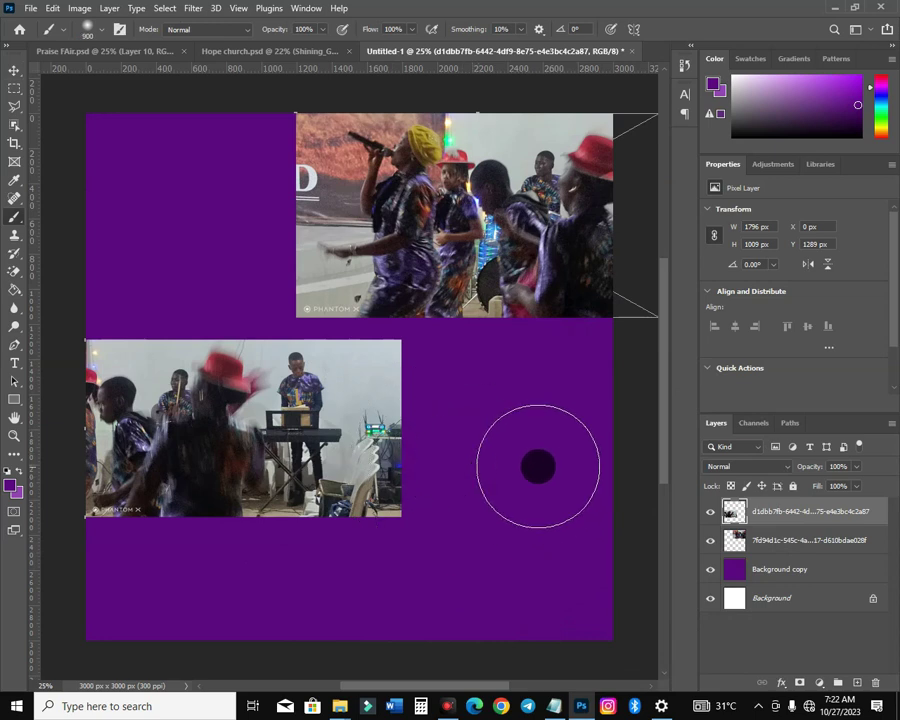
pyautogui.click(799, 684)
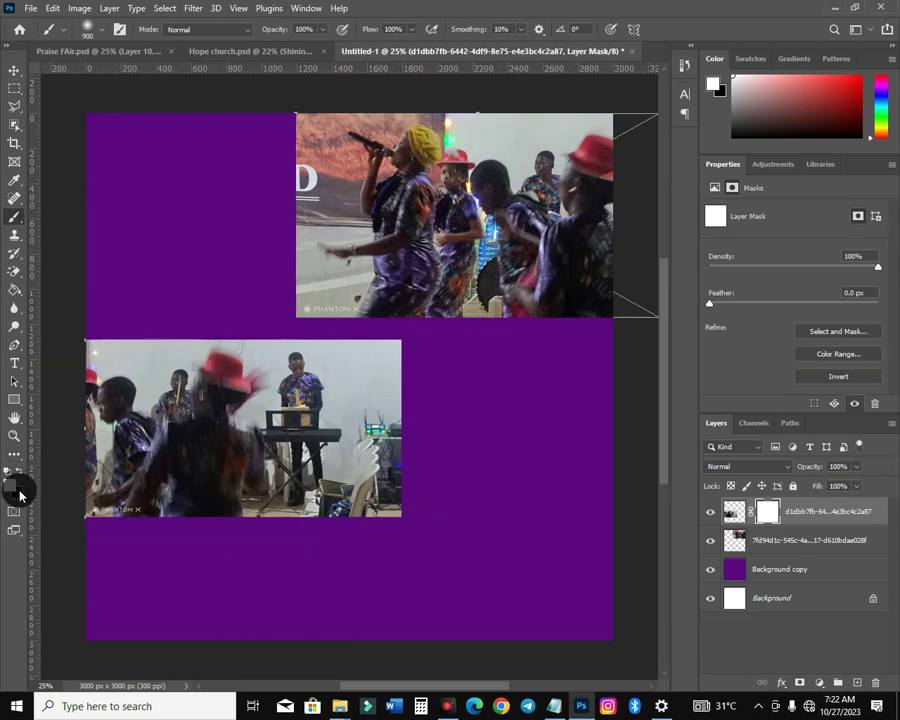
# - Set the brush to black at 700 px and try a mask stroke over the keyboard player photo's upper-right corner
pyautogui.press('x')
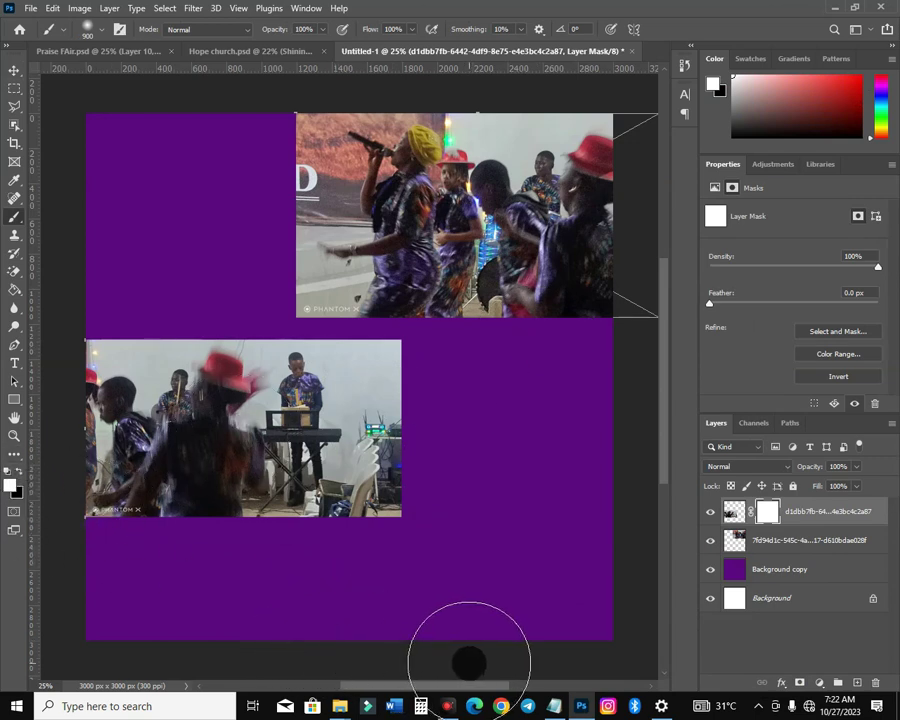
pyautogui.press('x')
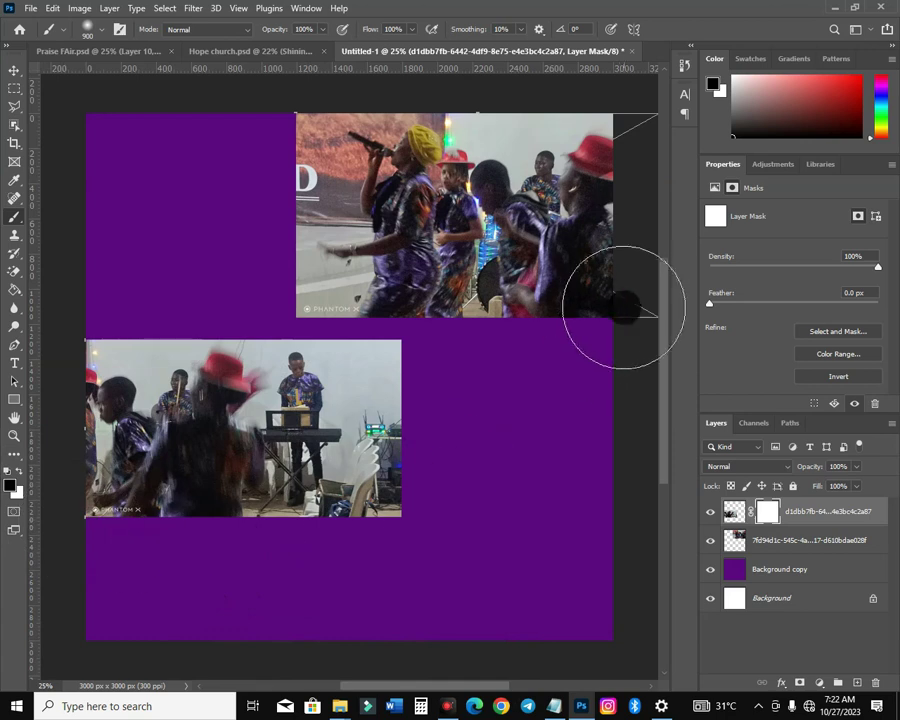
pyautogui.press('[')
pyautogui.press('[')
pyautogui.moveTo(436, 350)
pyautogui.mouseDown()
pyautogui.moveTo(559, 328)
pyautogui.moveTo(601, 338)
pyautogui.moveTo(549, 328)
pyautogui.moveTo(506, 346)
pyautogui.mouseUp()
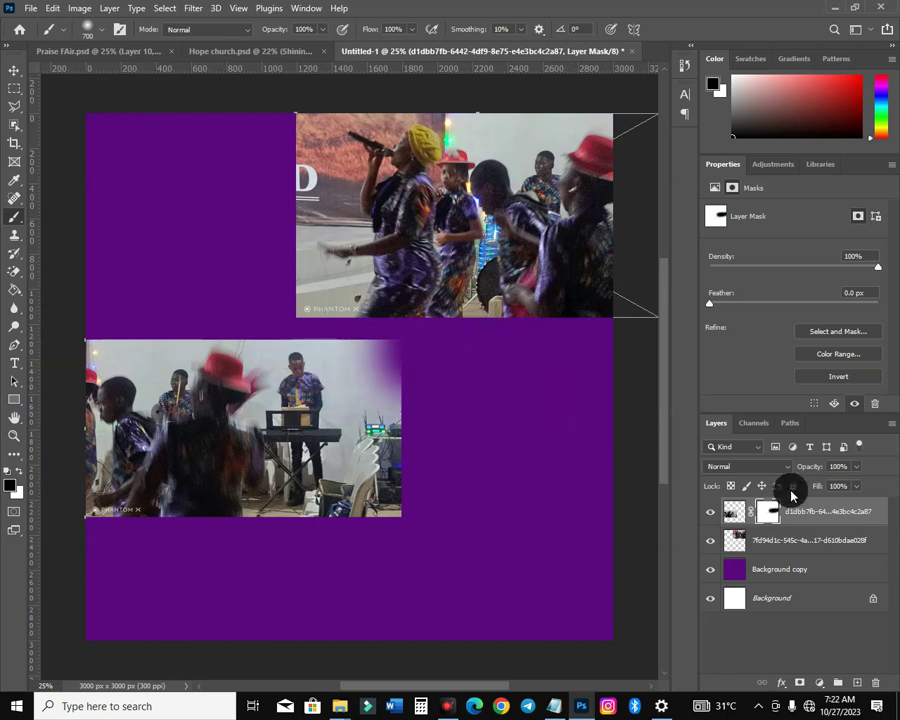
# - Add a layer mask to the singer photo and paint it black along the photo's bottom and left edges to fade them
pyautogui.click(766, 541)
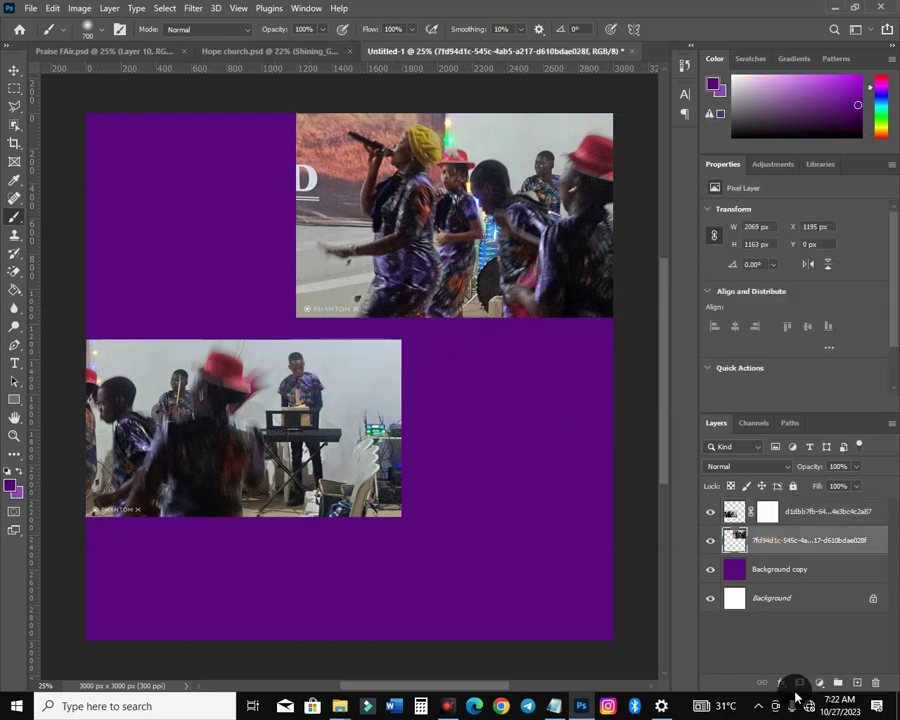
pyautogui.click(798, 683)
pyautogui.moveTo(604, 326)
pyautogui.mouseDown()
pyautogui.moveTo(440, 351)
pyautogui.moveTo(255, 322)
pyautogui.mouseUp()
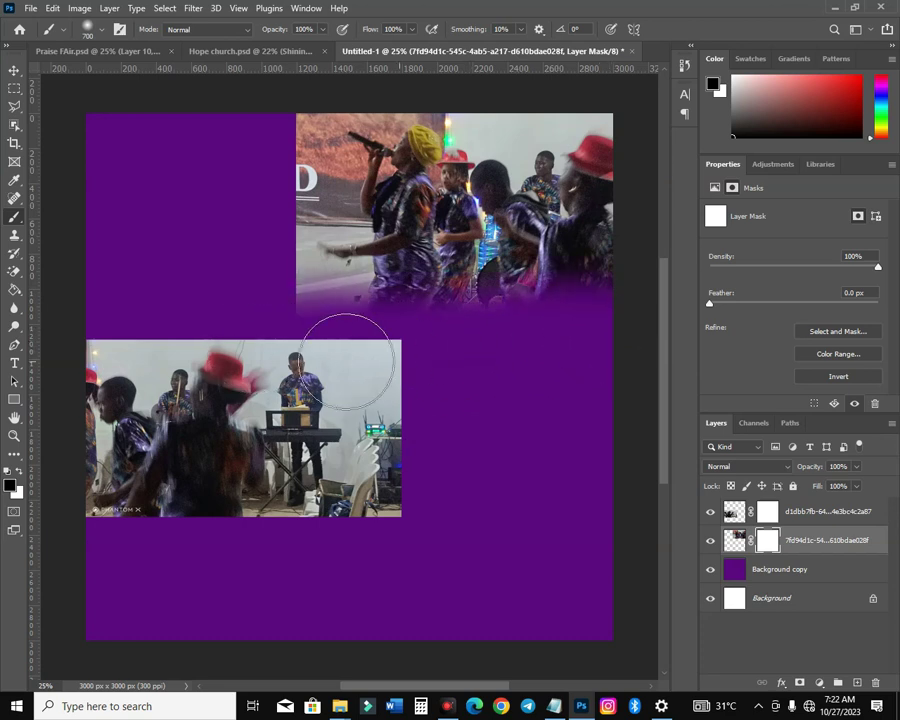
pyautogui.moveTo(255, 252)
pyautogui.mouseDown()
pyautogui.moveTo(251, 166)
pyautogui.moveTo(261, 124)
pyautogui.moveTo(275, 257)
pyautogui.moveTo(293, 308)
pyautogui.moveTo(260, 205)
pyautogui.moveTo(289, 127)
pyautogui.mouseUp()
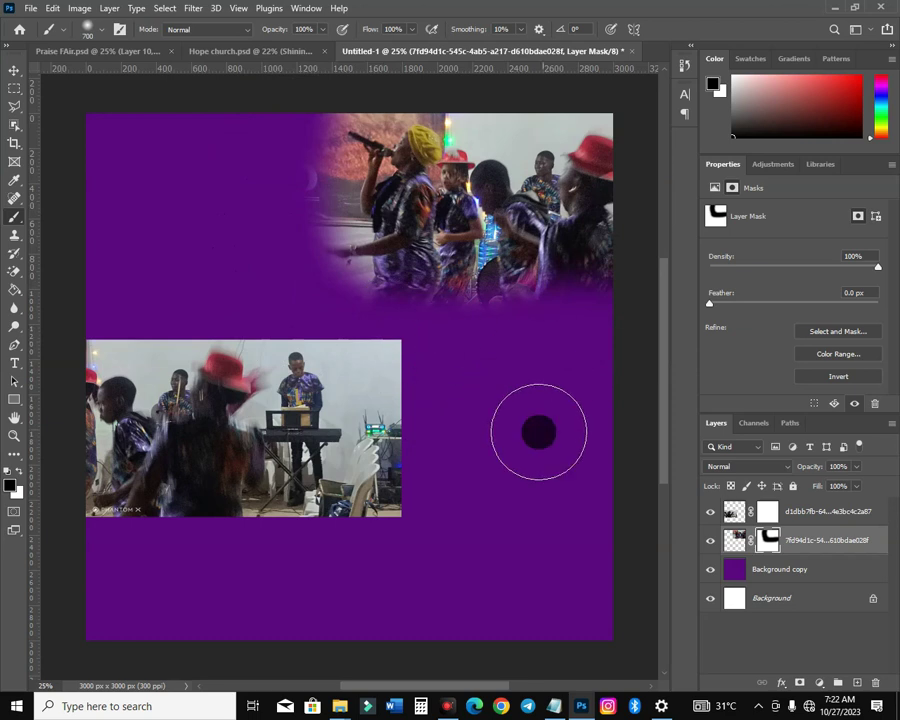
pyautogui.keyDown('ctrl'); pyautogui.click(361, 437); pyautogui.keyUp('ctrl')
pyautogui.moveTo(382, 340)
pyautogui.mouseDown()
pyautogui.moveTo(413, 390)
pyautogui.moveTo(418, 482)
pyautogui.moveTo(392, 527)
pyautogui.moveTo(306, 550)
pyautogui.moveTo(56, 551)
pyautogui.moveTo(146, 561)
pyautogui.moveTo(404, 552)
pyautogui.moveTo(396, 541)
pyautogui.moveTo(91, 551)
pyautogui.moveTo(77, 517)
pyautogui.moveTo(226, 523)
pyautogui.moveTo(83, 530)
pyautogui.mouseUp()
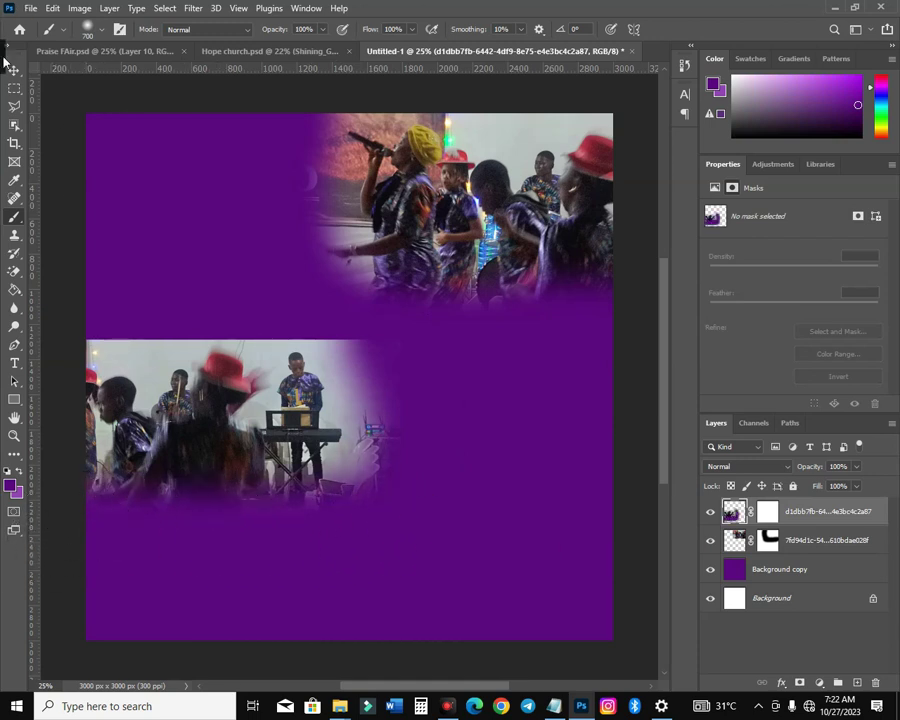
pyautogui.moveTo(253, 371); pyautogui.dragTo(229, 160)
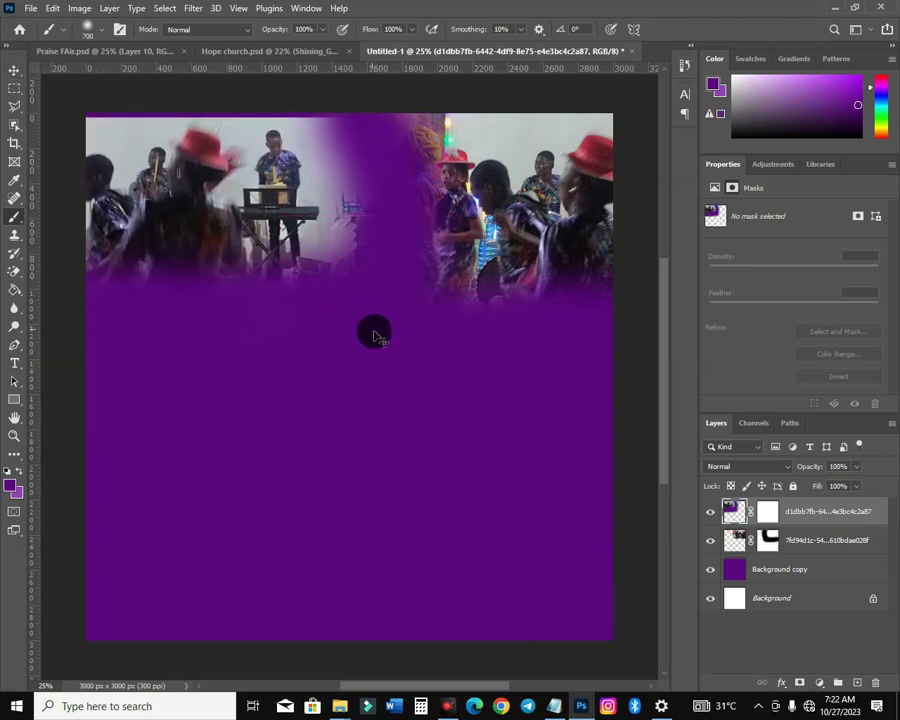
pyautogui.hotkey('ctrl', 'z')
pyautogui.hotkey('ctrl', 'z')
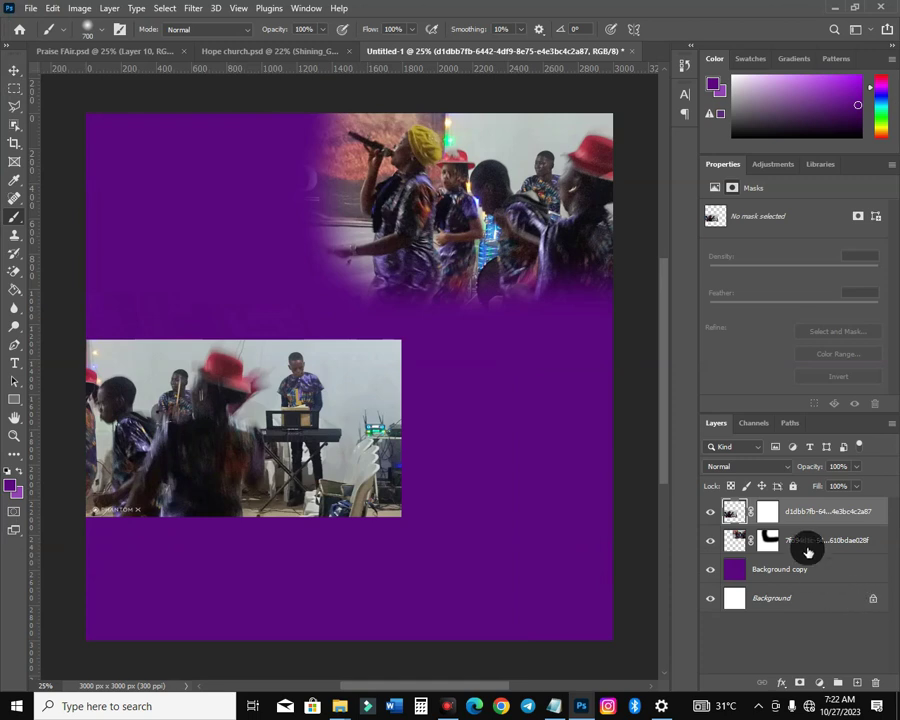
# - Paint black on the keyboard player photo's layer mask to fade its right and bottom edges into the purple background
pyautogui.click(768, 513)
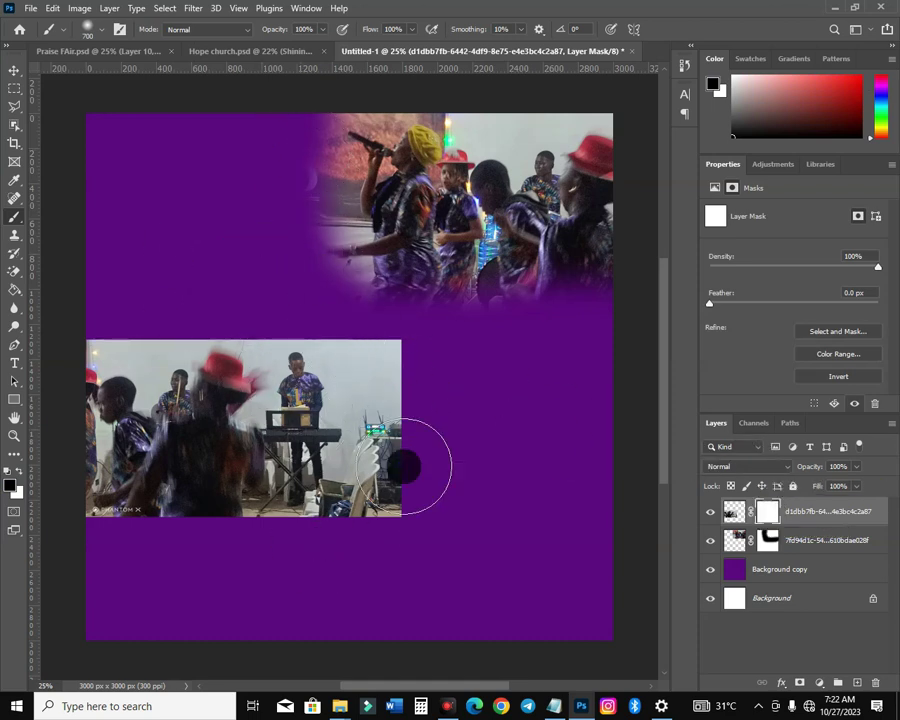
pyautogui.moveTo(378, 346)
pyautogui.mouseDown()
pyautogui.moveTo(408, 497)
pyautogui.moveTo(305, 546)
pyautogui.moveTo(50, 560)
pyautogui.moveTo(386, 543)
pyautogui.moveTo(88, 546)
pyautogui.moveTo(157, 548)
pyautogui.mouseUp()
pyautogui.moveTo(445, 360); pyautogui.dragTo(415, 320)
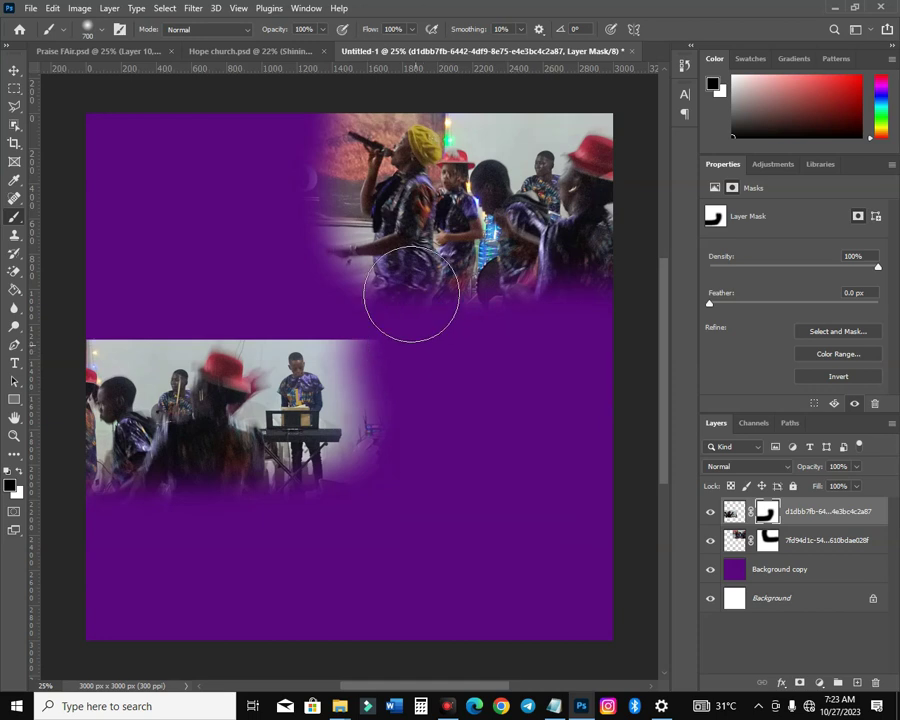
# - Move the keyboard player photo up beside the singer, enlarge it slightly and position it at about X -140 px along the canvas's top edge
pyautogui.click(14, 70)
pyautogui.moveTo(302, 415); pyautogui.dragTo(300, 196)
pyautogui.hotkey('ctrl', 't')
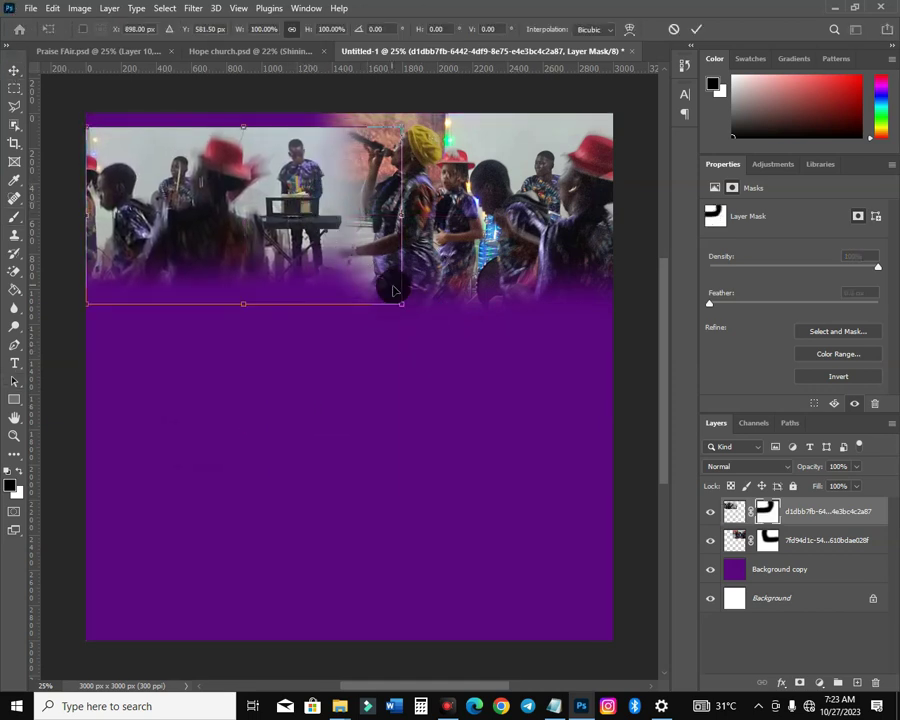
pyautogui.moveTo(399, 302); pyautogui.dragTo(417, 313)
pyautogui.moveTo(348, 289); pyautogui.dragTo(331, 277)
pyautogui.press('Return')
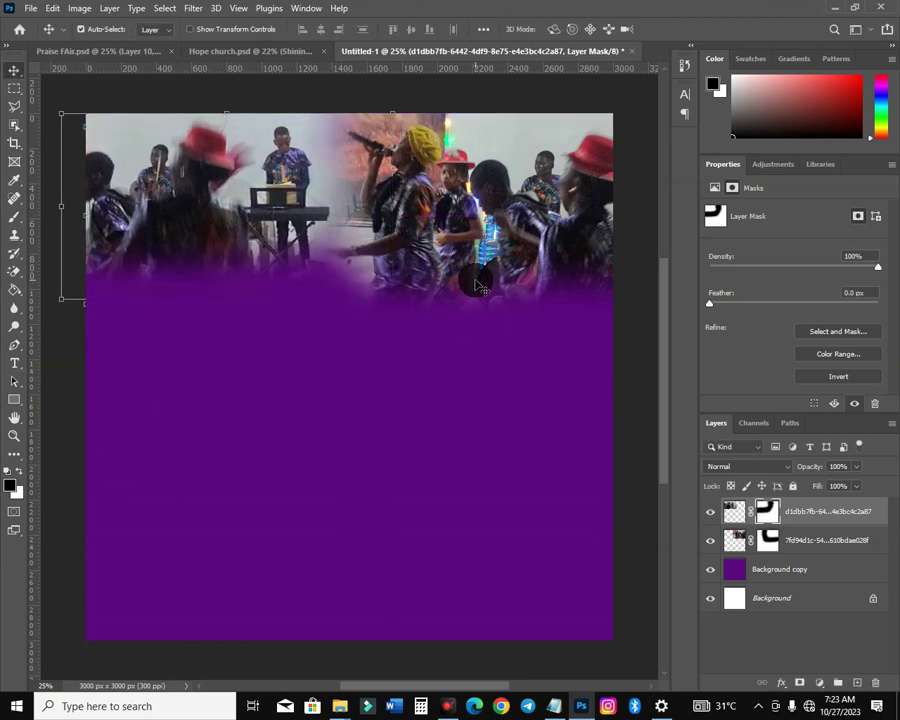
# - Merge the keyboard player and singer photo layers into one layer
pyautogui.keyDown('shift'); pyautogui.click(807, 538); pyautogui.keyUp('shift')
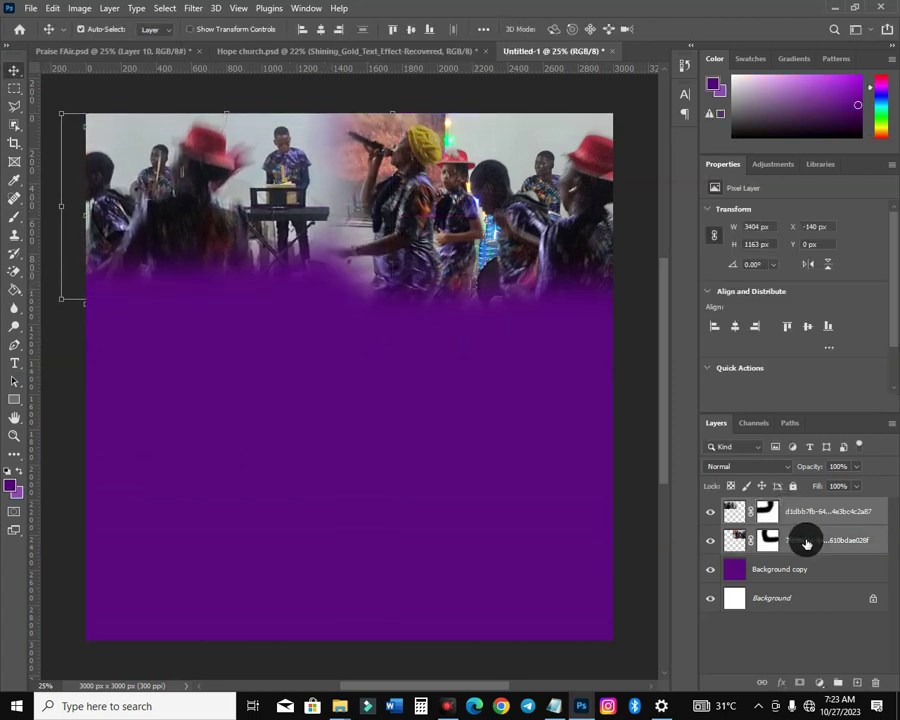
pyautogui.rightClick(807, 543)
pyautogui.click(670, 515)
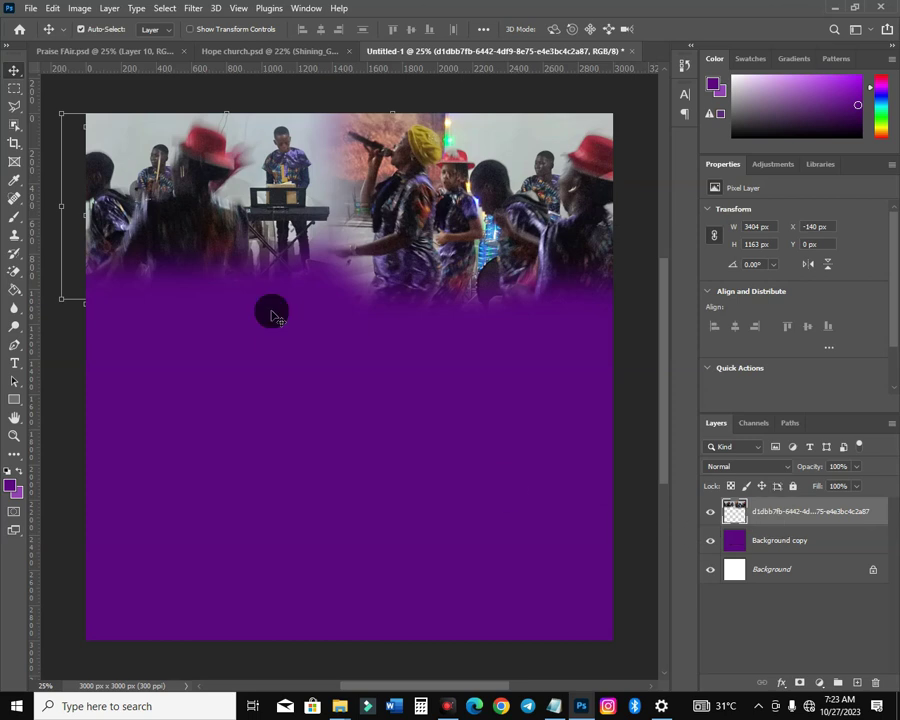
# - Add a Black & White adjustment layer and clip it to the merged choir photo layer
pyautogui.click(818, 682)
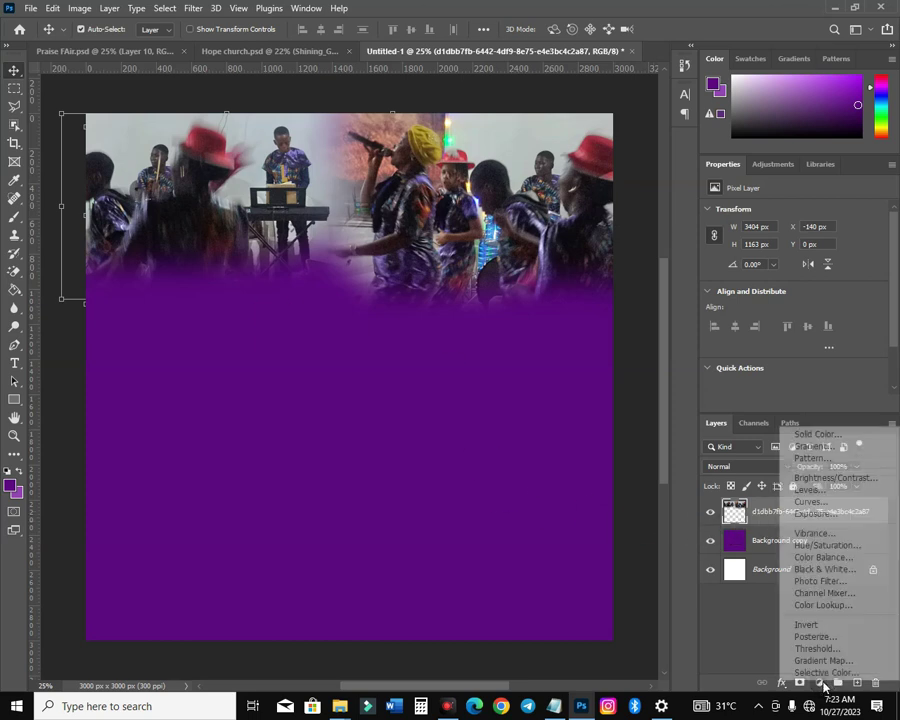
pyautogui.click(840, 571)
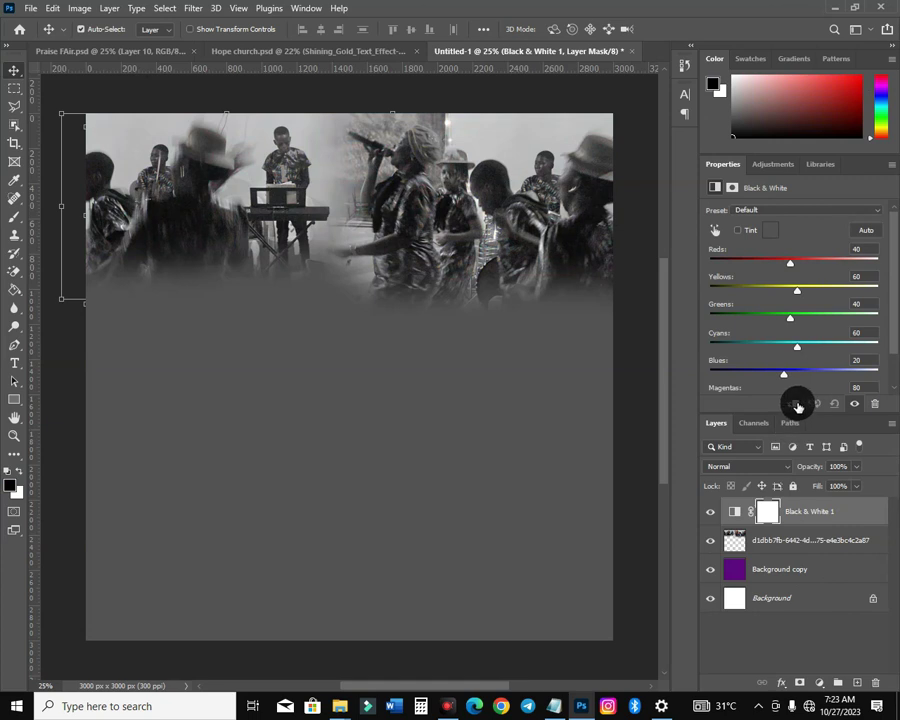
pyautogui.rightClick(842, 513)
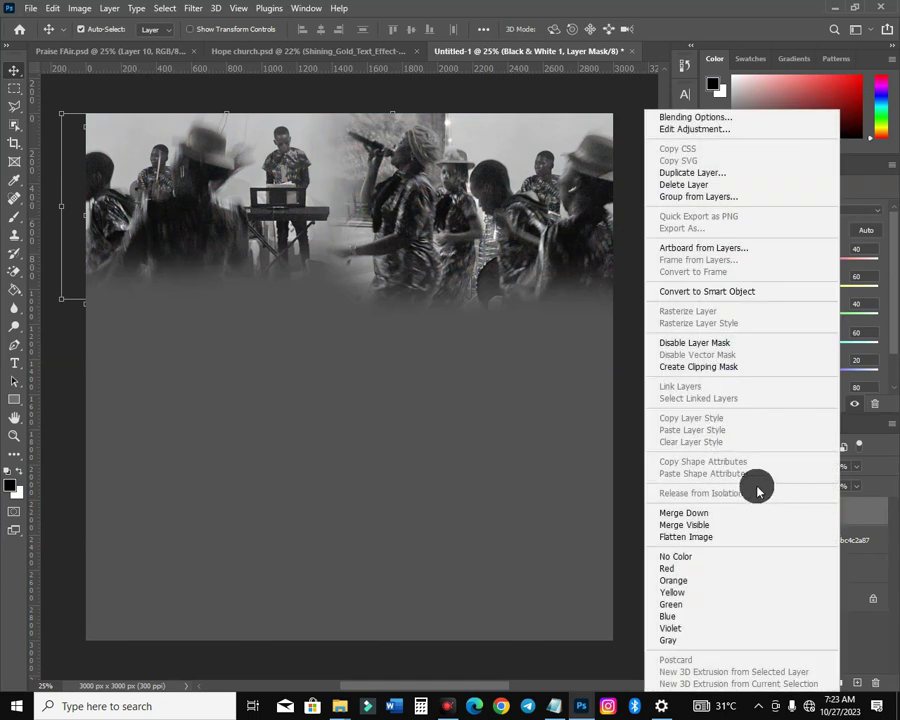
pyautogui.click(710, 368)
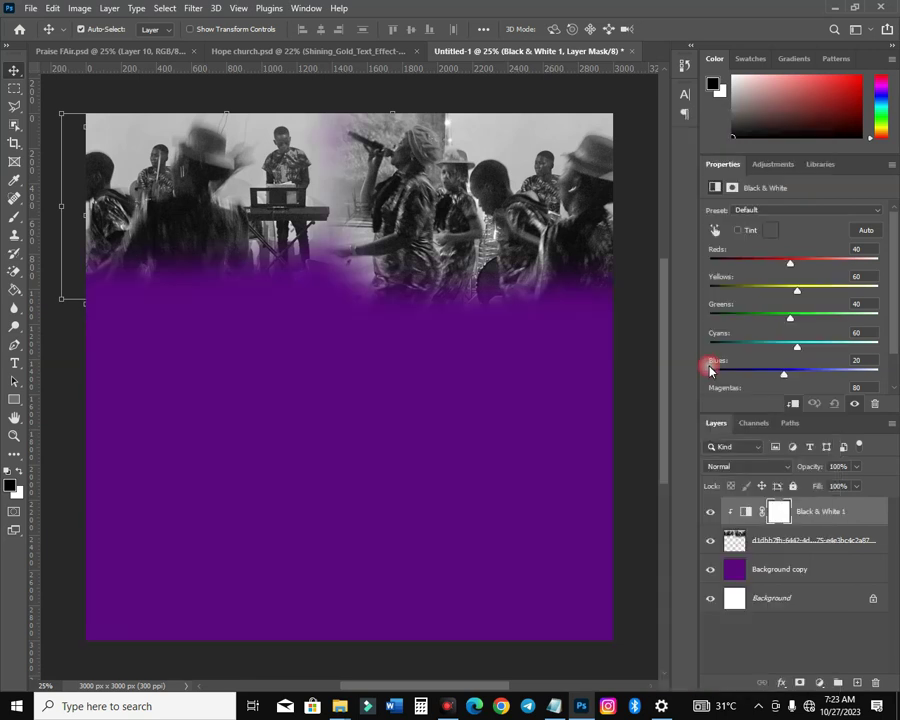
pyautogui.click(795, 406)
pyautogui.click(794, 405)
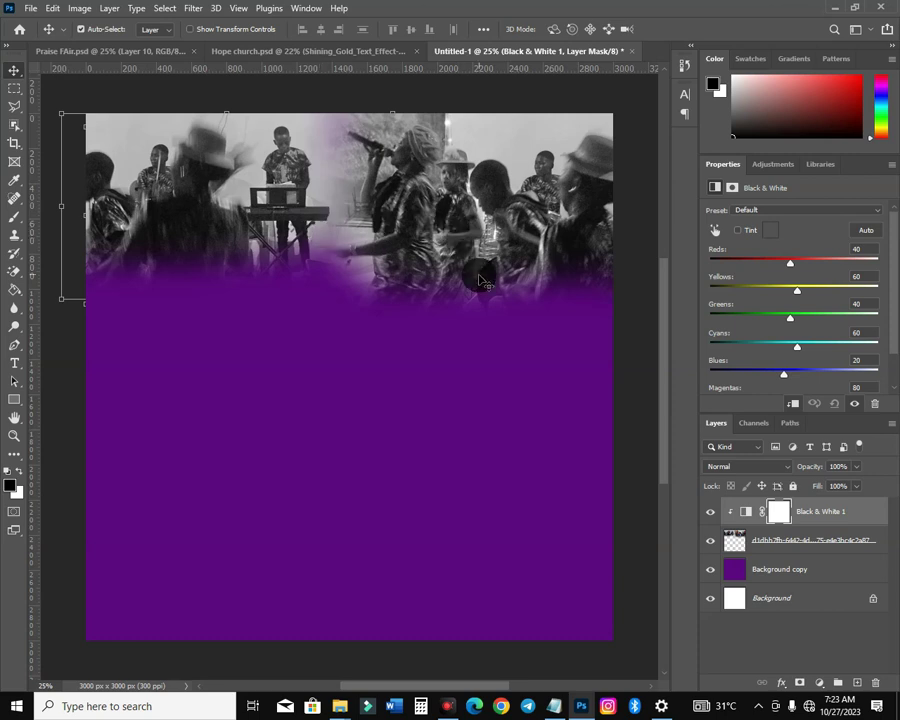
# - Set the merged choir photo layer's blend mode to Overlay and its opacity to 64%
pyautogui.click(809, 541)
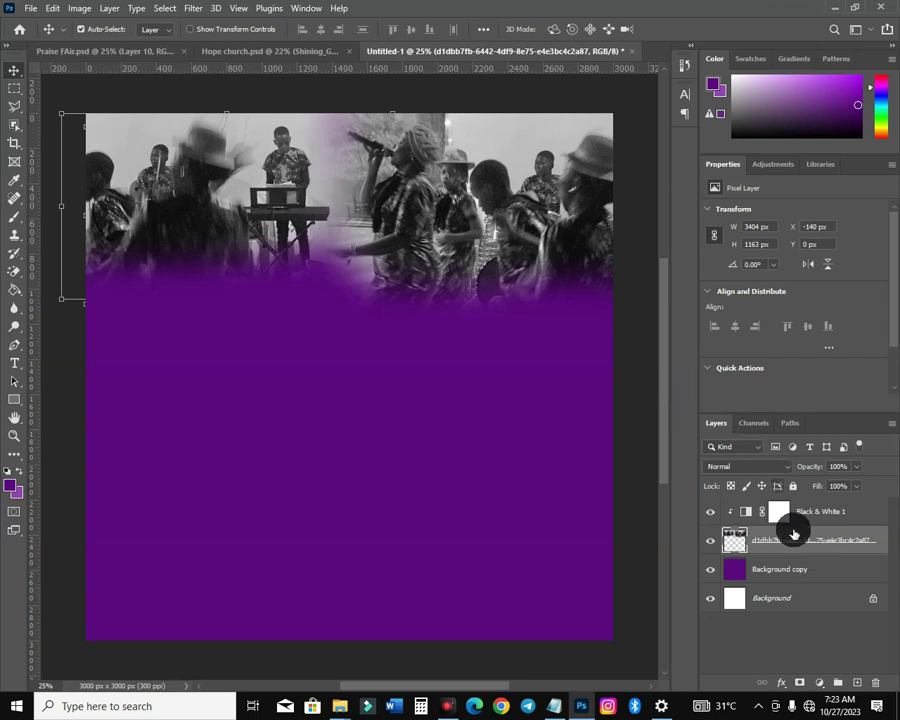
pyautogui.click(735, 469)
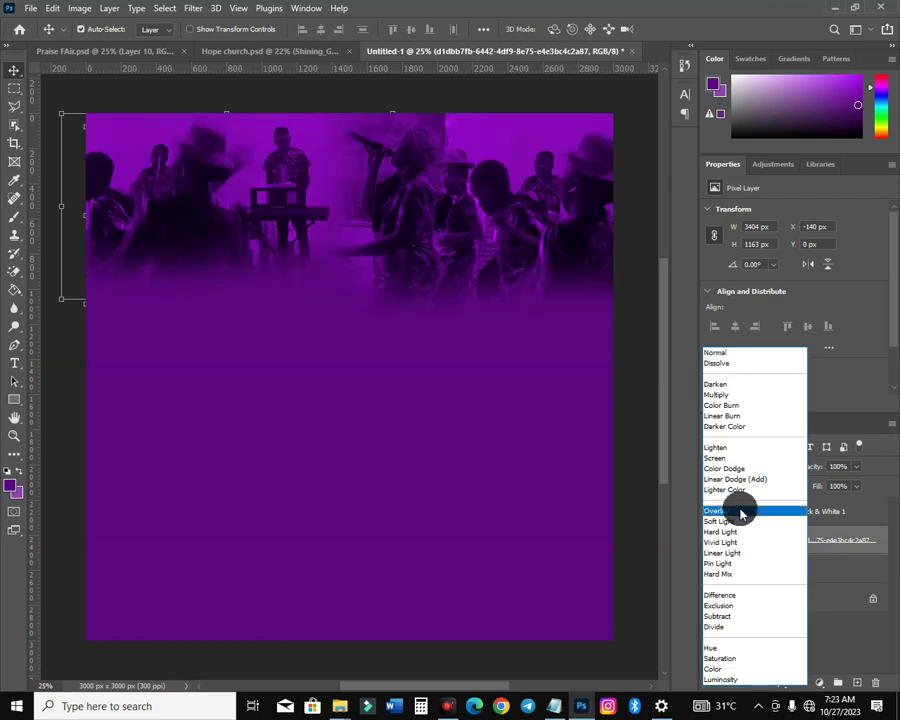
pyautogui.click(740, 512)
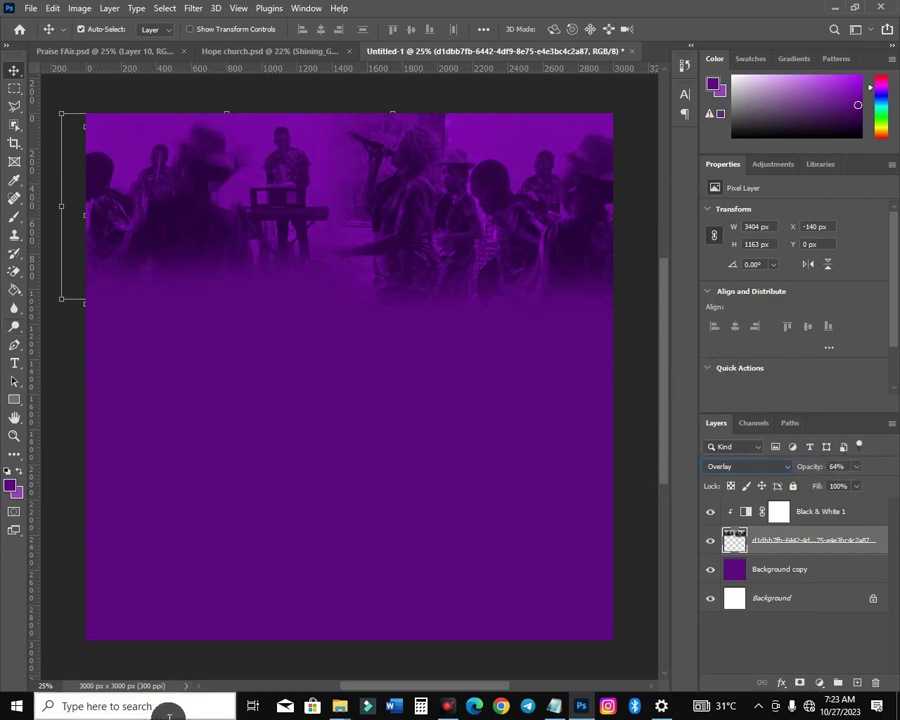
# - Place the wavy cloth image above the Black & White adjustment layer and clip that adjustment to the choir photo again
pyautogui.moveTo(338, 708)
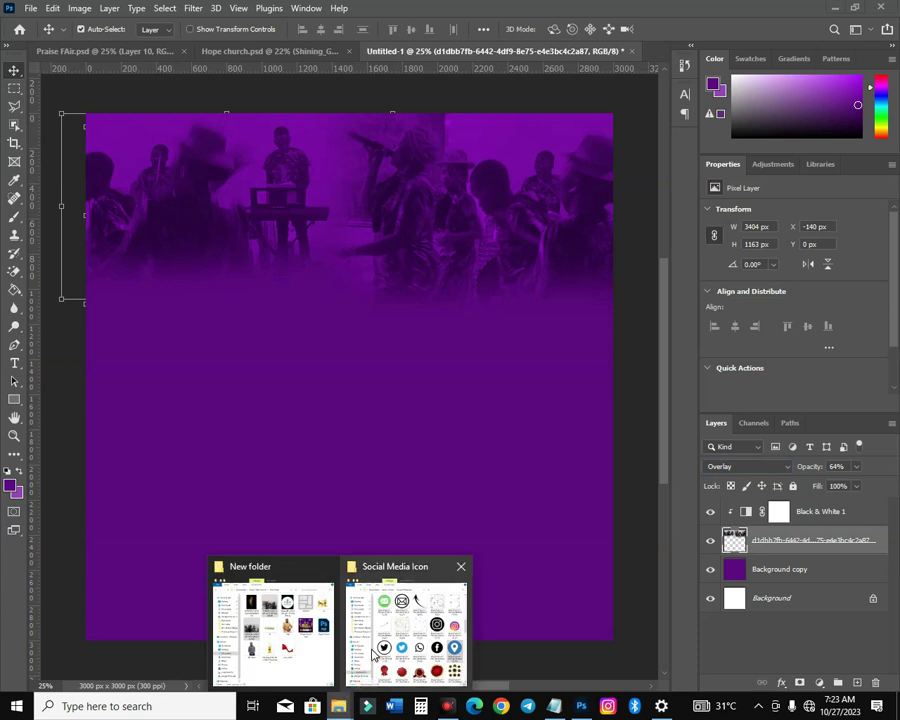
pyautogui.click(311, 666)
pyautogui.click(566, 472)
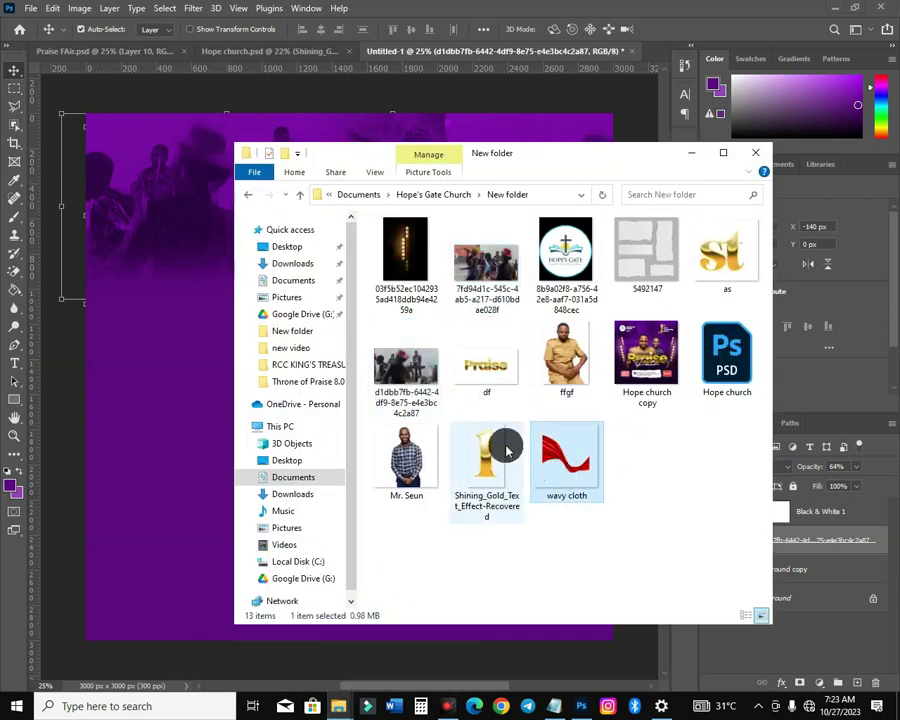
pyautogui.moveTo(566, 458)
pyautogui.mouseDown()
pyautogui.moveTo(569, 474)
pyautogui.moveTo(548, 440)
pyautogui.moveTo(140, 421)
pyautogui.mouseUp()
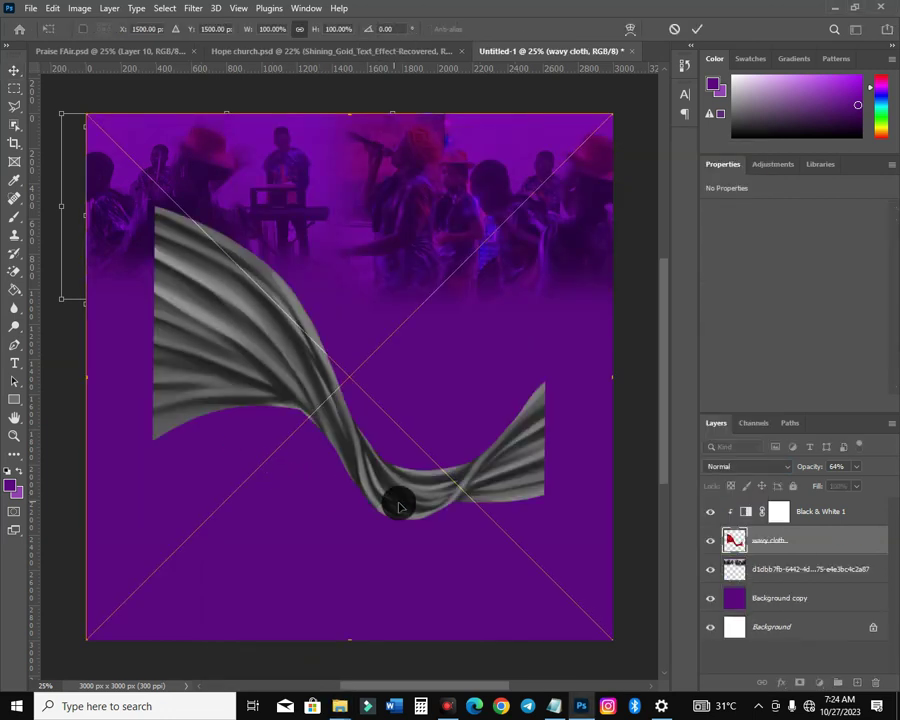
pyautogui.moveTo(785, 545); pyautogui.dragTo(762, 508)
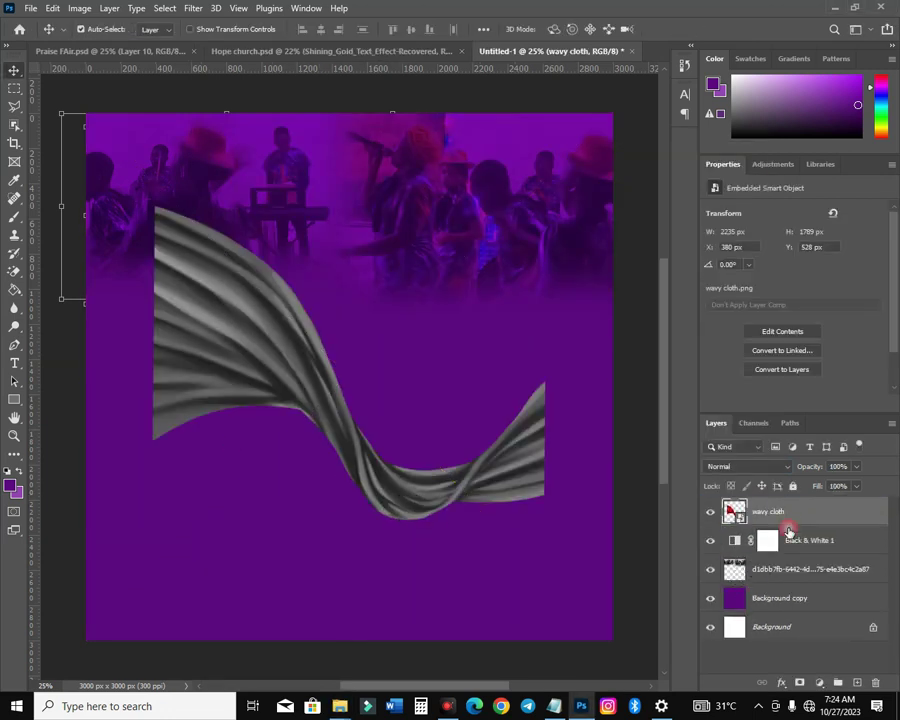
pyautogui.keyDown('alt'); pyautogui.click(762, 552); pyautogui.keyUp('alt')
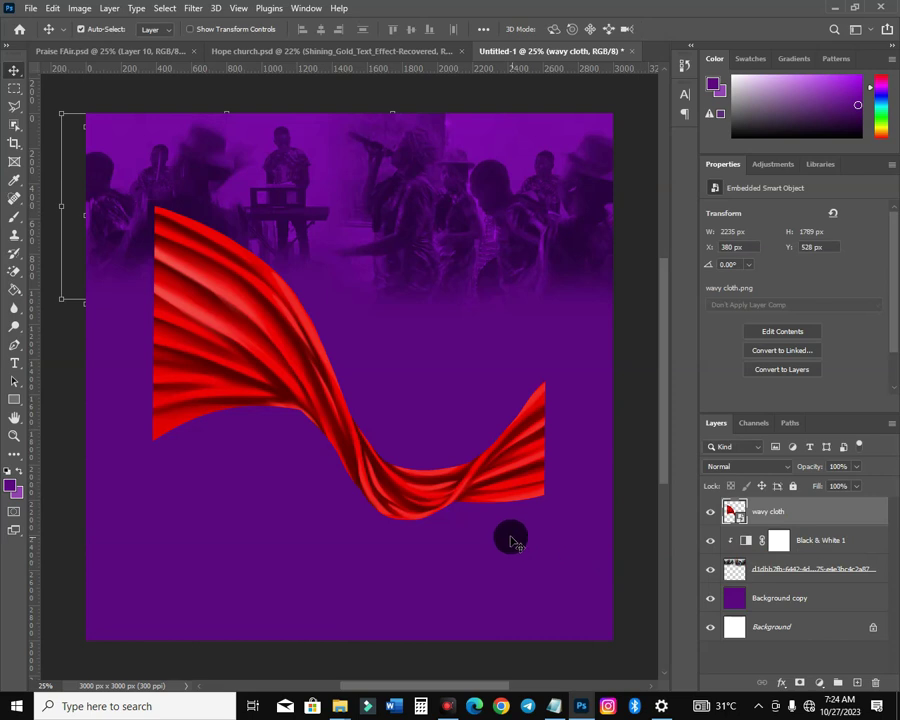
# - Flatten the wavy cloth, then scale it to about 222% width and 108% height so it spans the canvas
pyautogui.hotkey('ctrl', 't')
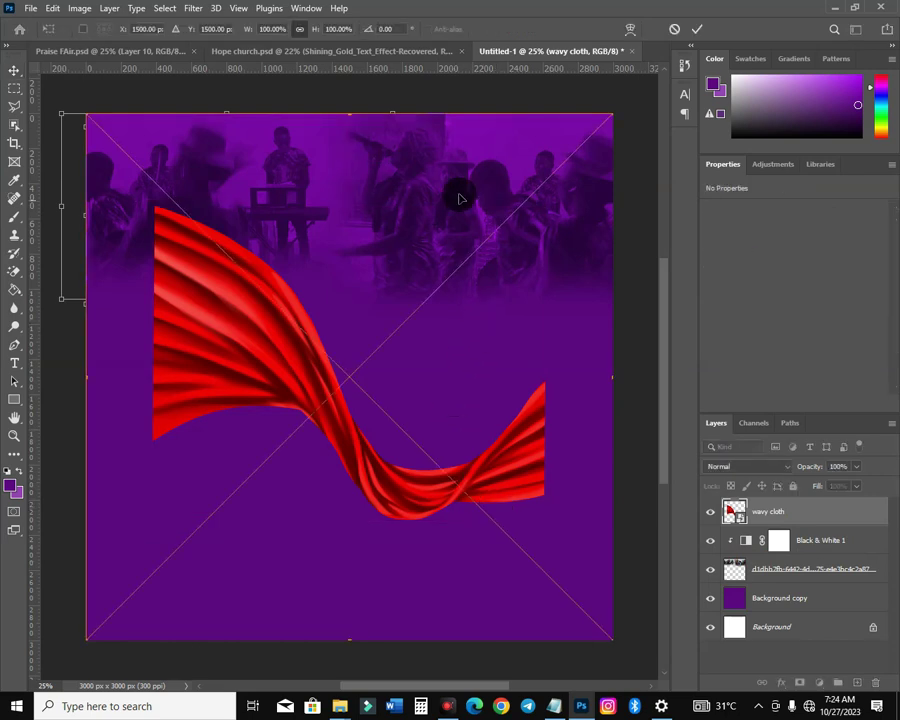
pyautogui.moveTo(348, 116)
pyautogui.mouseDown()
pyautogui.moveTo(352, 317)
pyautogui.moveTo(365, 247)
pyautogui.mouseUp()
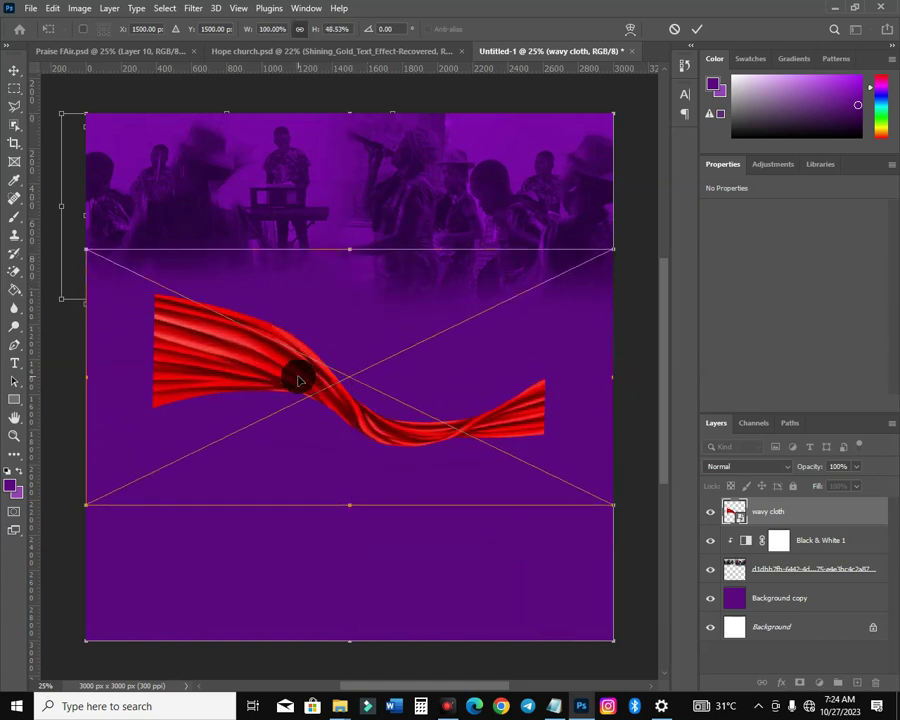
pyautogui.moveTo(301, 378); pyautogui.dragTo(227, 327)
pyautogui.moveTo(537, 454)
pyautogui.mouseDown()
pyautogui.moveTo(755, 588)
pyautogui.moveTo(720, 558)
pyautogui.mouseUp()
pyautogui.moveTo(421, 443)
pyautogui.mouseDown()
pyautogui.moveTo(512, 420)
pyautogui.moveTo(504, 418)
pyautogui.mouseUp()
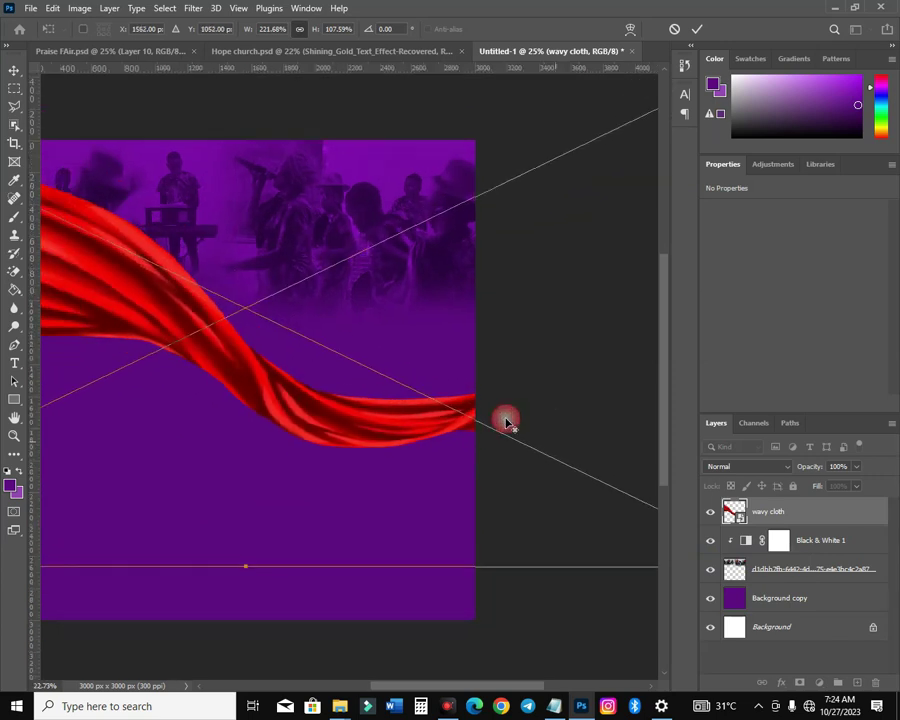
# - Rotate the wavy cloth to about -24.6° and set its height to about 97%, keeping it across the canvas below the choir photos
pyautogui.scroll(-4, 580, 468)
pyautogui.moveTo(620, 499)
pyautogui.mouseDown()
pyautogui.moveTo(649, 432)
pyautogui.moveTo(649, 382)
pyautogui.moveTo(658, 384)
pyautogui.mouseUp()
pyautogui.moveTo(446, 398); pyautogui.dragTo(444, 405)
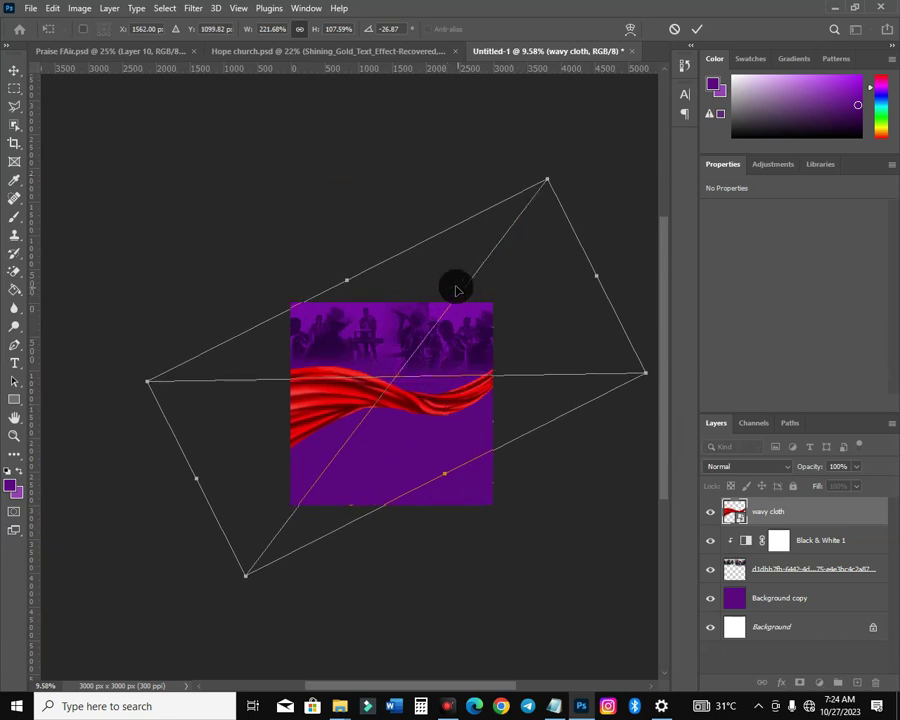
pyautogui.moveTo(349, 284); pyautogui.dragTo(352, 290)
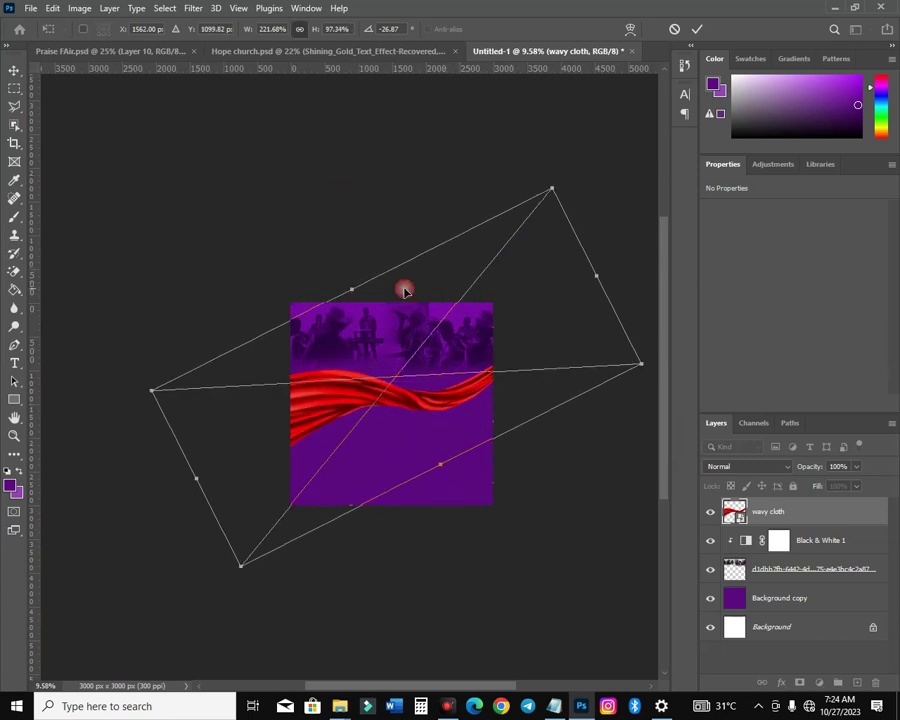
pyautogui.moveTo(613, 292); pyautogui.dragTo(625, 300)
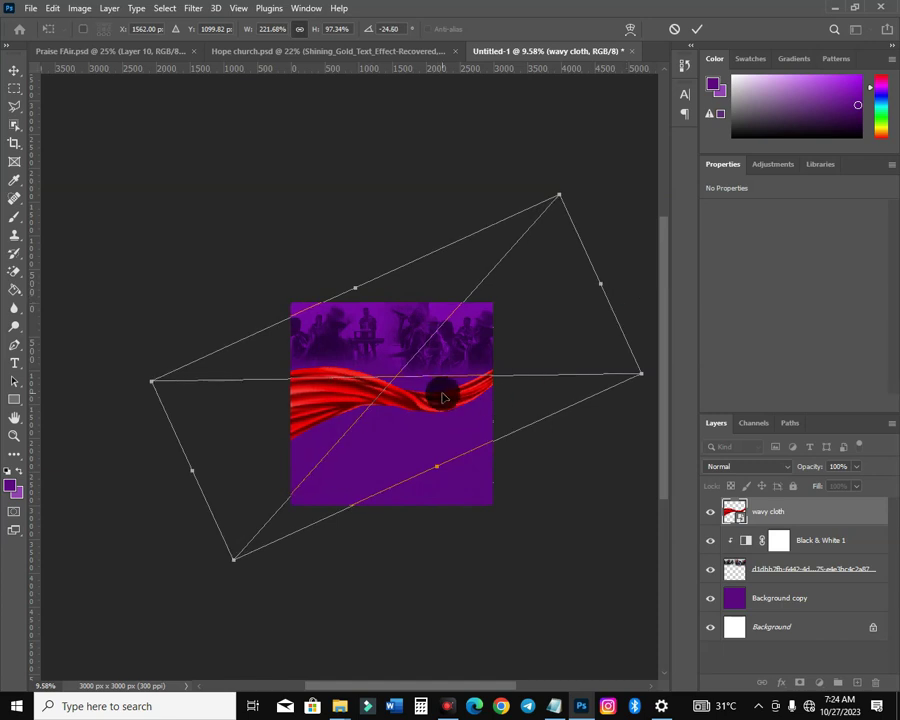
pyautogui.press('Return')
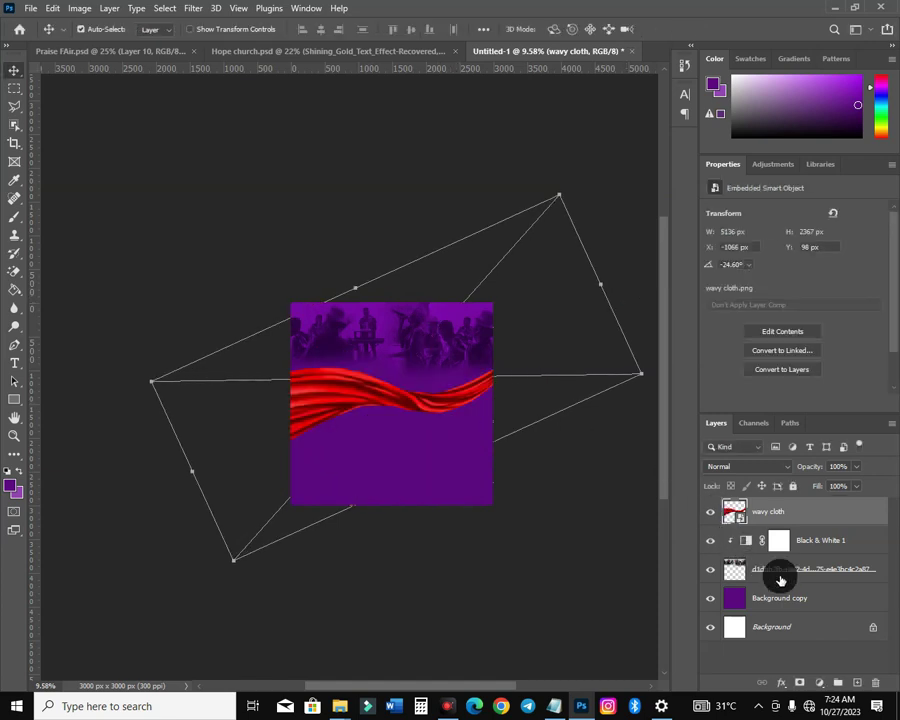
# - Scale the merged choir photo layer up to about 109% so it reaches down behind the wavy cloth
pyautogui.click(776, 578)
pyautogui.hotkey('ctrl', 't')
pyautogui.moveTo(506, 378); pyautogui.dragTo(523, 396)
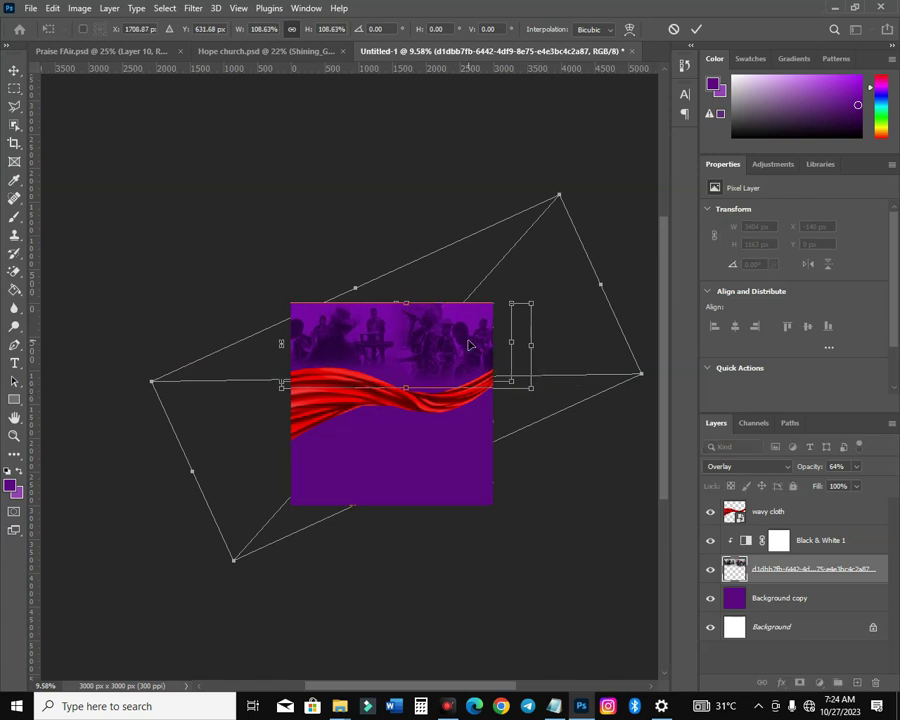
pyautogui.press('Return')
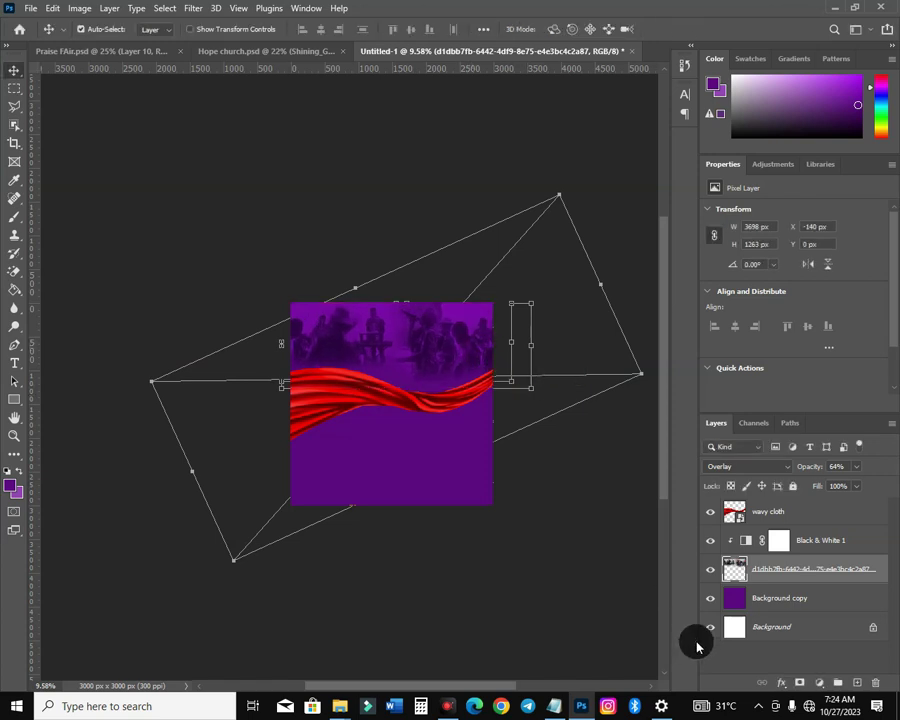
# - Set the wavy cloth layer's blend mode to Luminosity
pyautogui.click(796, 521)
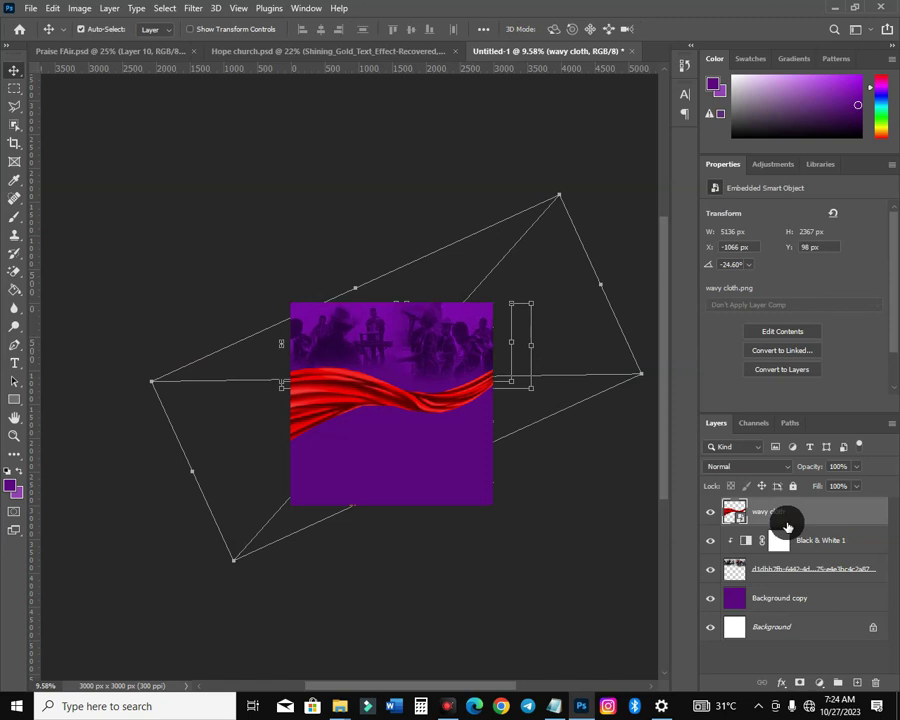
pyautogui.click(753, 470)
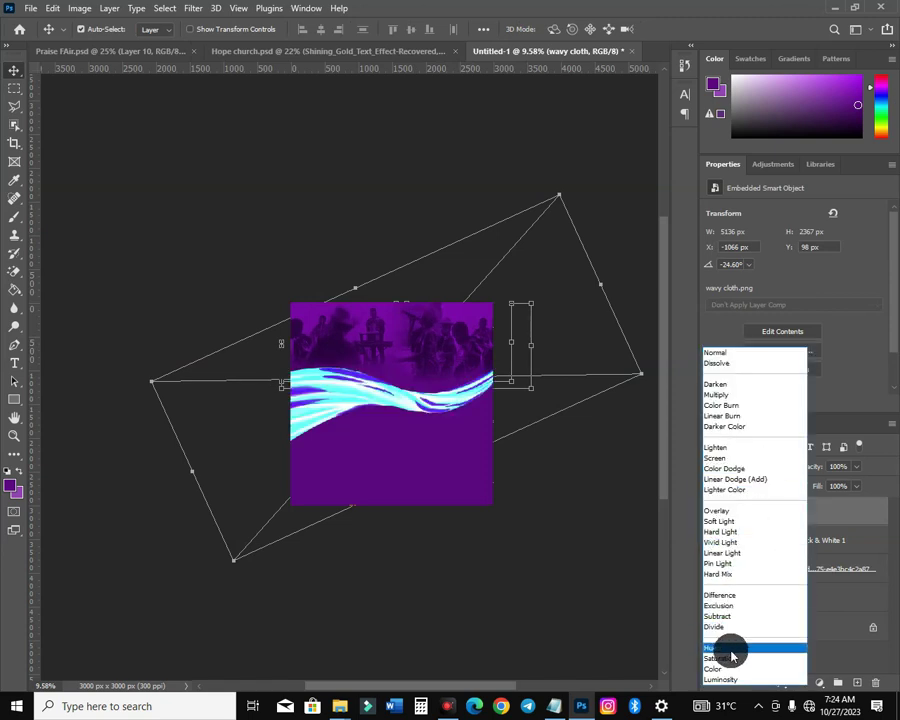
pyautogui.click(736, 680)
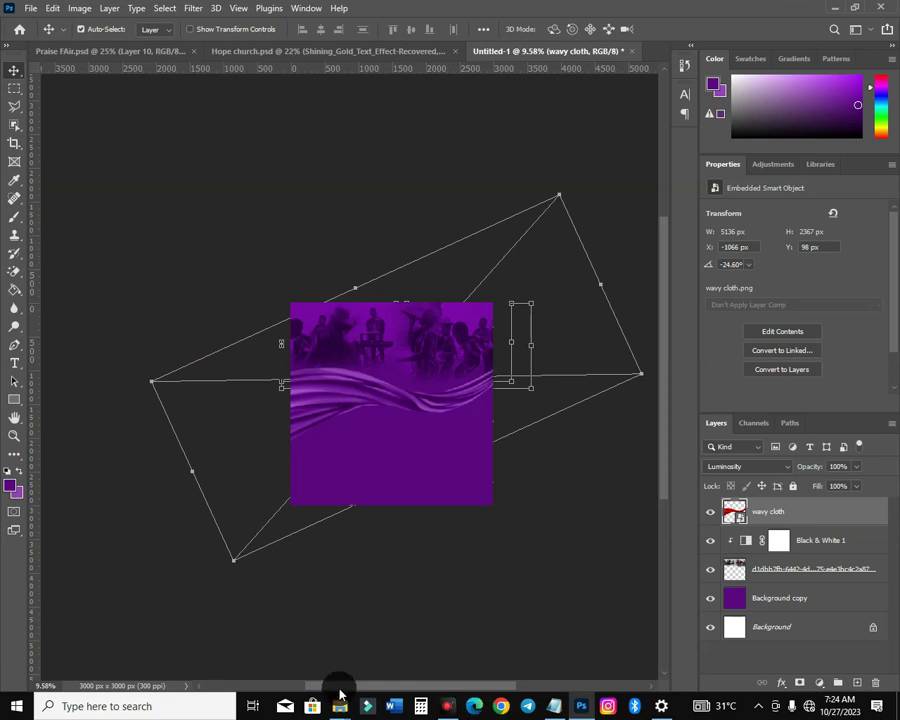
# - Place the ffgf image from the New folder window, scaled to about 55% and standing at the canvas's lower edge, slightly left of centre
pyautogui.moveTo(341, 712)
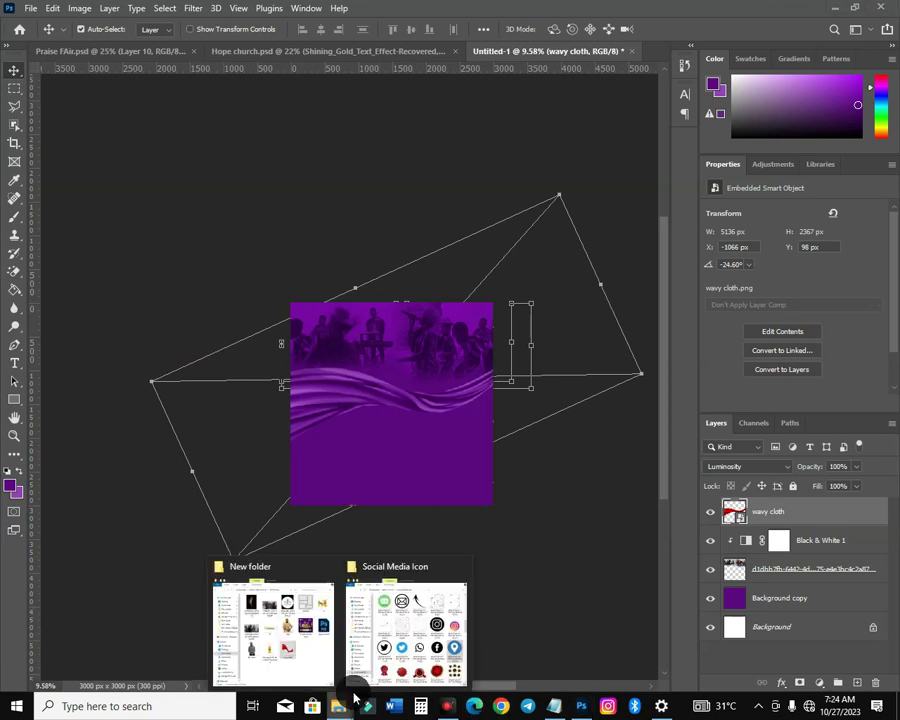
pyautogui.click(315, 655)
pyautogui.moveTo(556, 366); pyautogui.dragTo(170, 448)
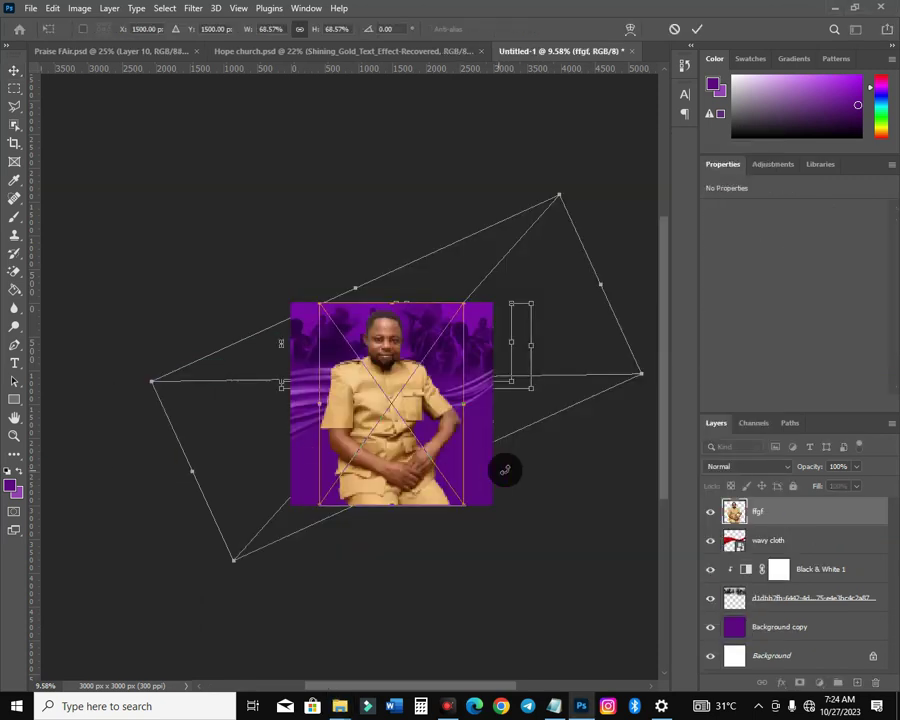
pyautogui.moveTo(466, 506); pyautogui.dragTo(454, 489)
pyautogui.moveTo(408, 424); pyautogui.dragTo(392, 456)
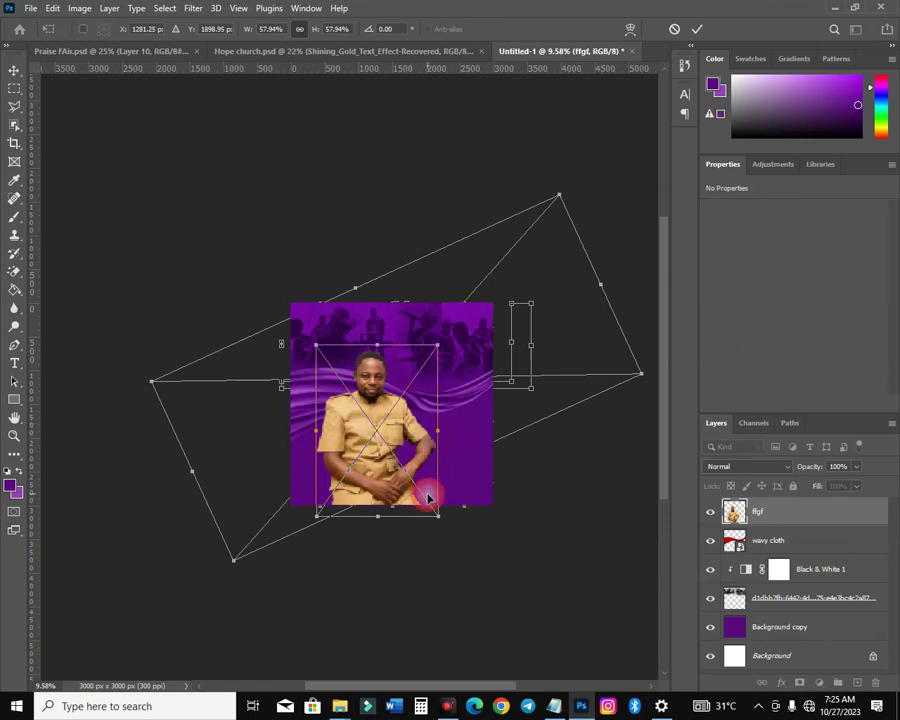
pyautogui.moveTo(437, 516); pyautogui.dragTo(434, 513)
pyautogui.moveTo(396, 480); pyautogui.dragTo(400, 479)
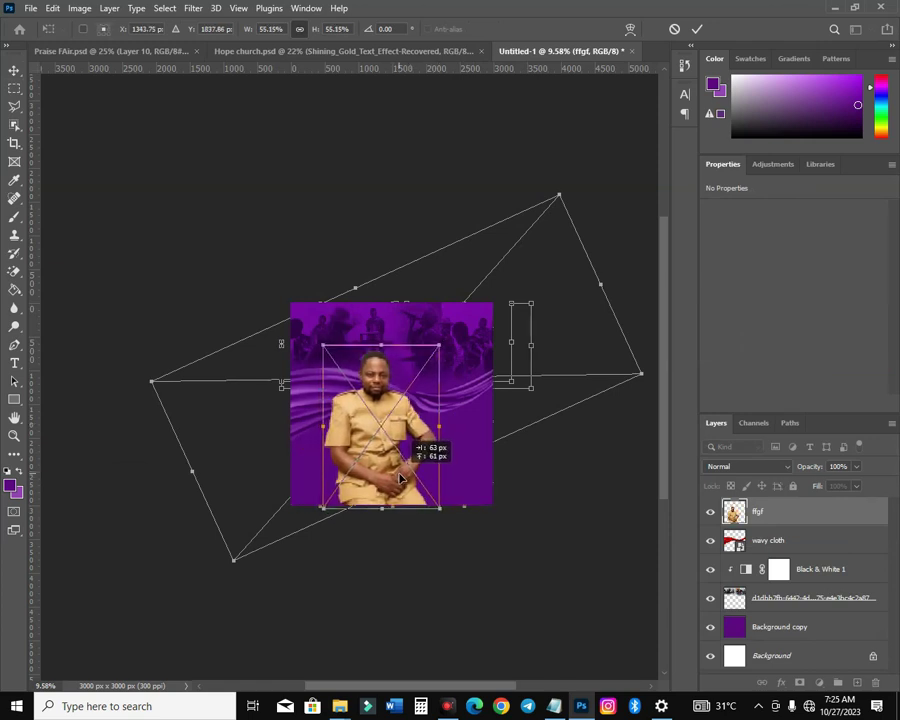
pyautogui.press('Return')
# - Place the cutout of the man in the checked shirt, scale it to about 69% and flip it horizontally, just right of the ffgf cutout
pyautogui.hotkey('alt', 'Tab')
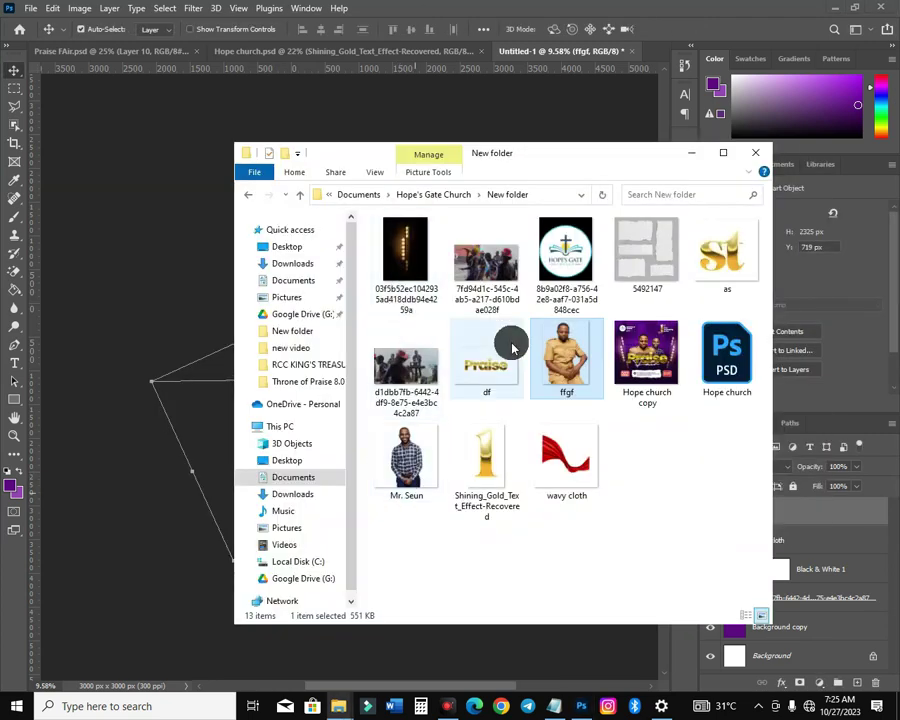
pyautogui.moveTo(403, 477); pyautogui.dragTo(326, 346)
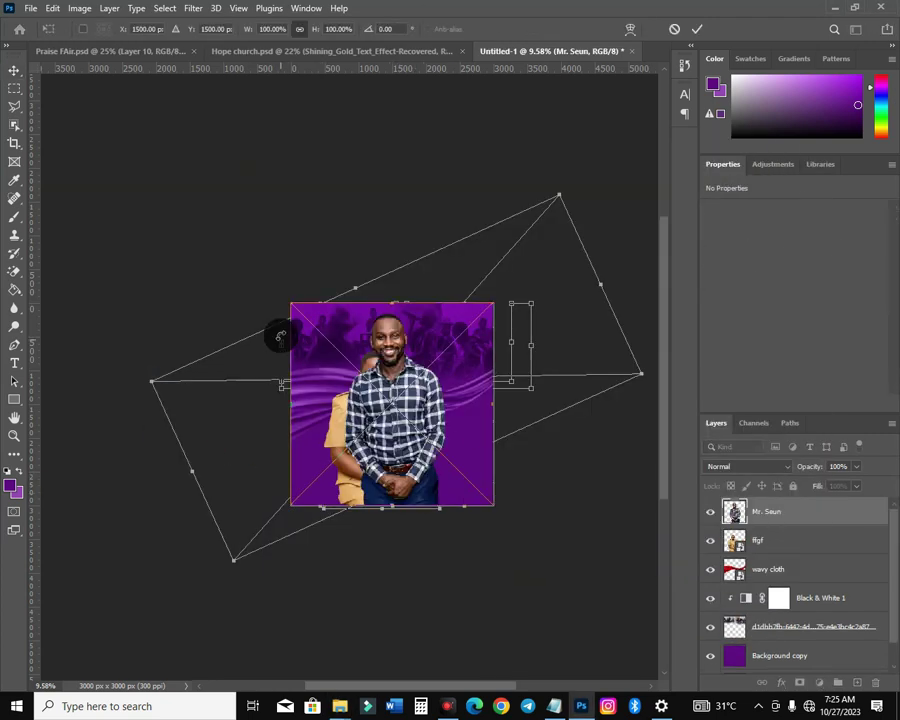
pyautogui.moveTo(290, 302); pyautogui.dragTo(346, 364)
pyautogui.moveTo(409, 416); pyautogui.dragTo(409, 428)
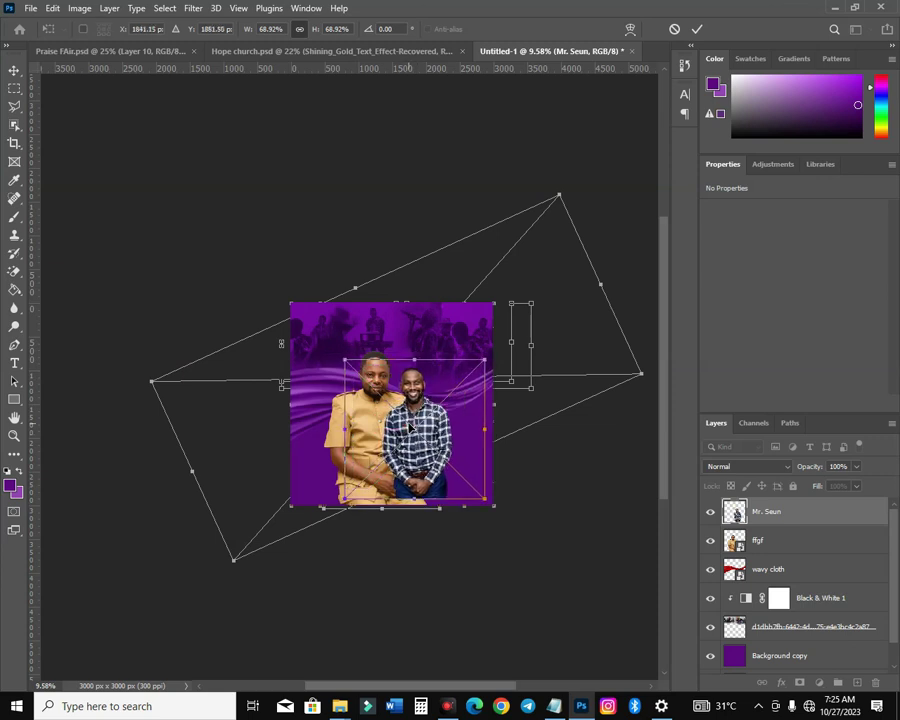
pyautogui.rightClick(409, 428)
pyautogui.click(452, 402)
pyautogui.moveTo(418, 427); pyautogui.dragTo(422, 420)
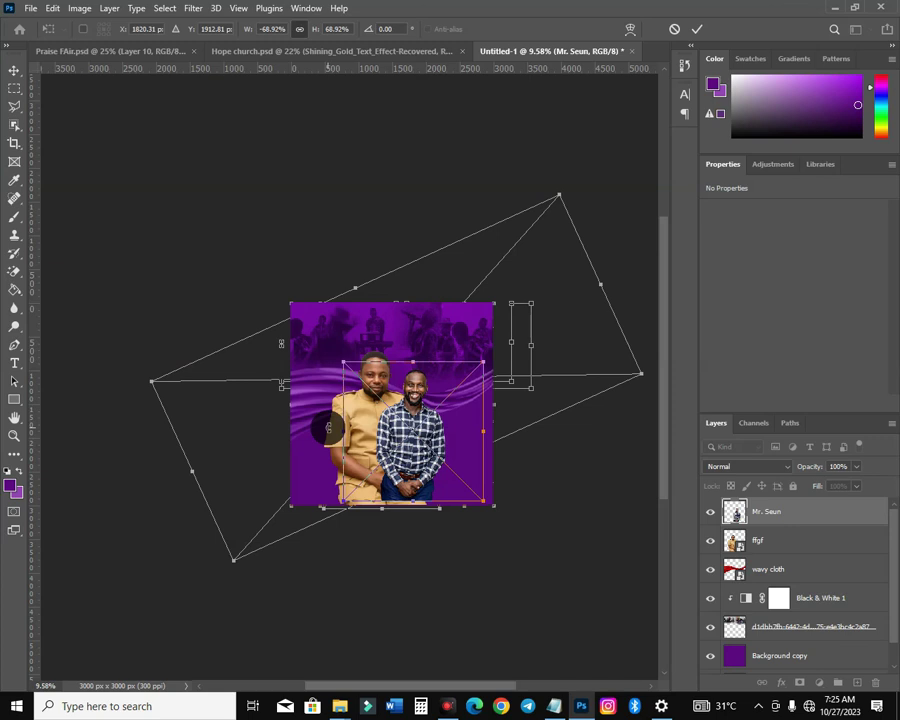
# - Raise the checked-shirt cutout slightly and move its layer below ffgf so he stands behind the other man's shoulder
pyautogui.press('Left')
pyautogui.press('Up')
pyautogui.press('Up')
pyautogui.press('Up')
pyautogui.press('Up')
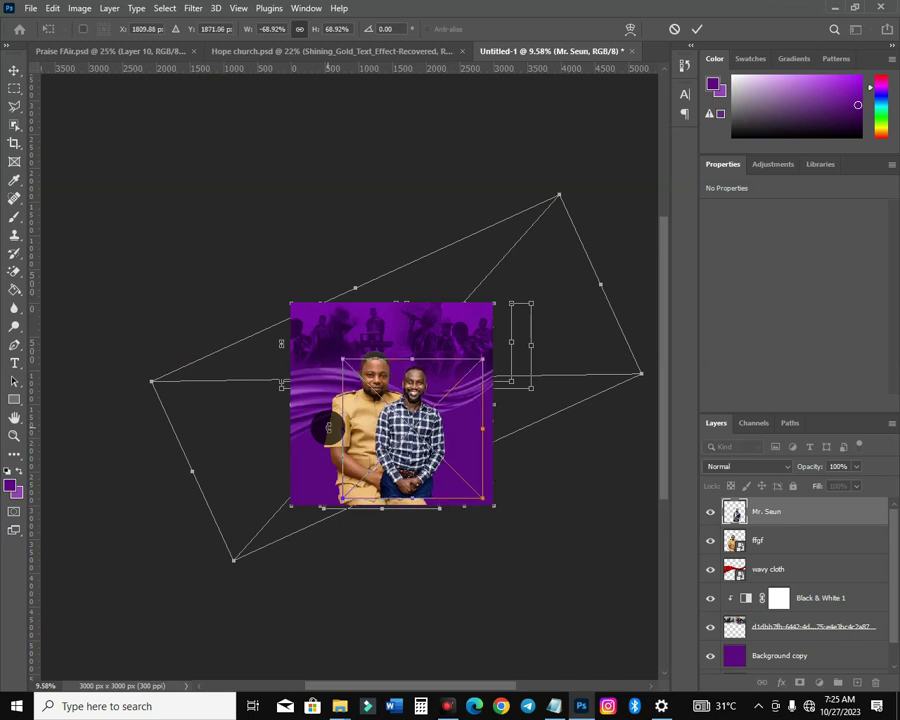
pyautogui.hotkey('ctrl', '0')
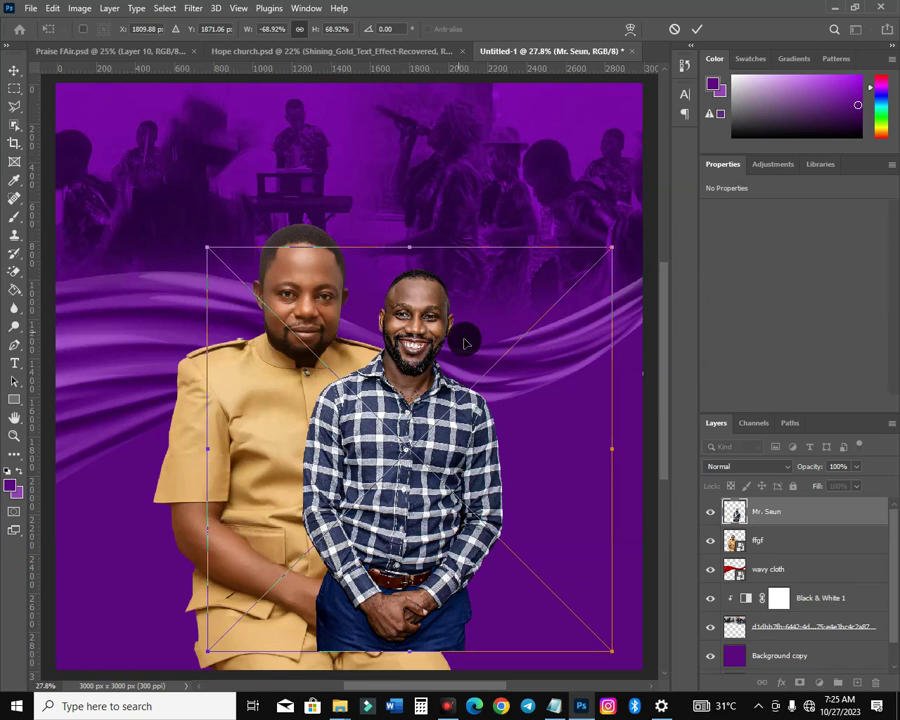
pyautogui.scroll(-1, 445, 398)
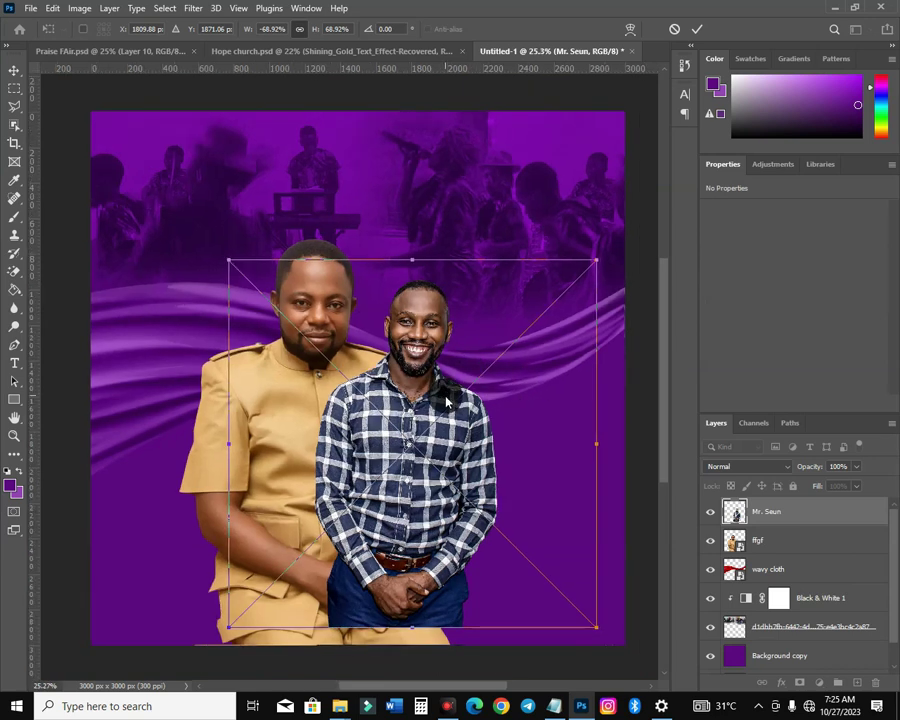
pyautogui.moveTo(428, 375); pyautogui.dragTo(414, 351)
pyautogui.moveTo(792, 510); pyautogui.dragTo(804, 545)
pyautogui.moveTo(421, 346); pyautogui.dragTo(425, 345)
# - Enlarge the ffgf cutout slightly to about 1695 × 2356 px
pyautogui.click(351, 396)
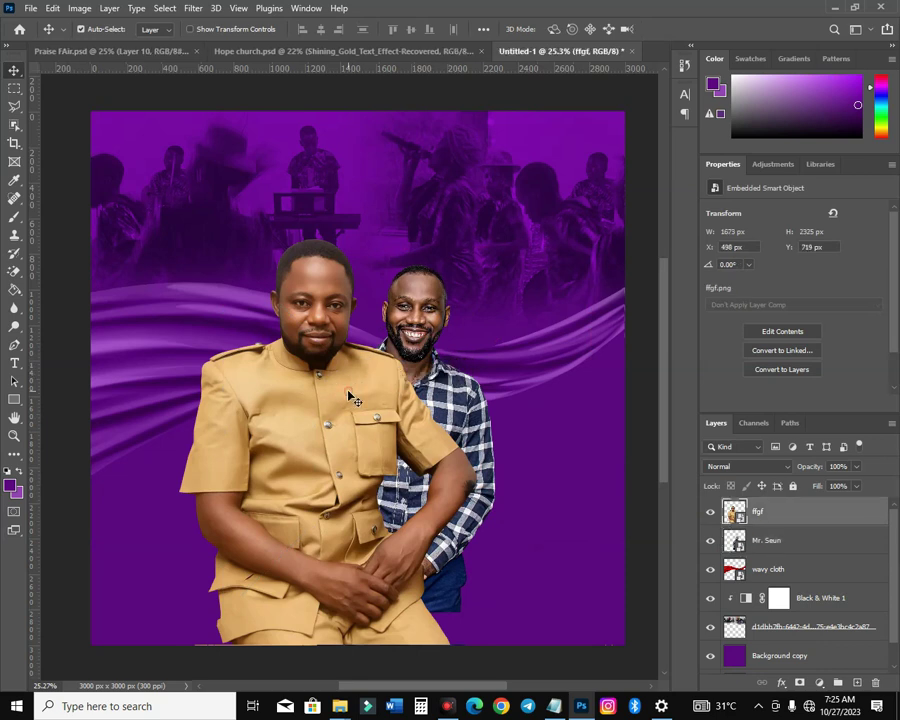
pyautogui.hotkey('ctrl', 't')
pyautogui.moveTo(480, 230); pyautogui.dragTo(486, 222)
pyautogui.press('Return')
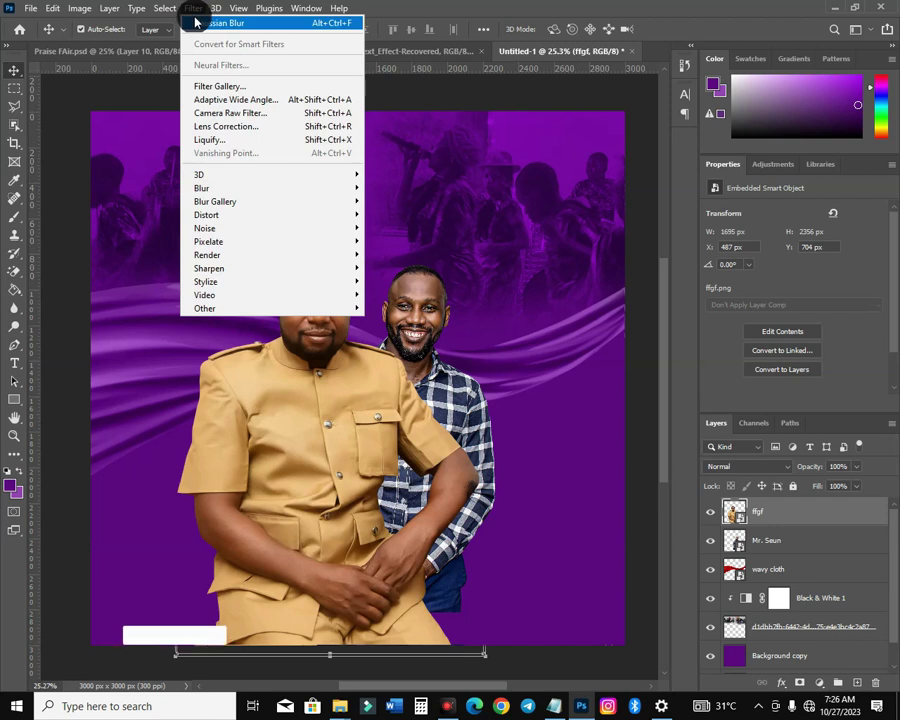
# - Apply a Camera Raw Filter to the ffgf cutout with Texture +69, Clarity +36, Blacks -45 and Shadows +43
pyautogui.click(268, 113)
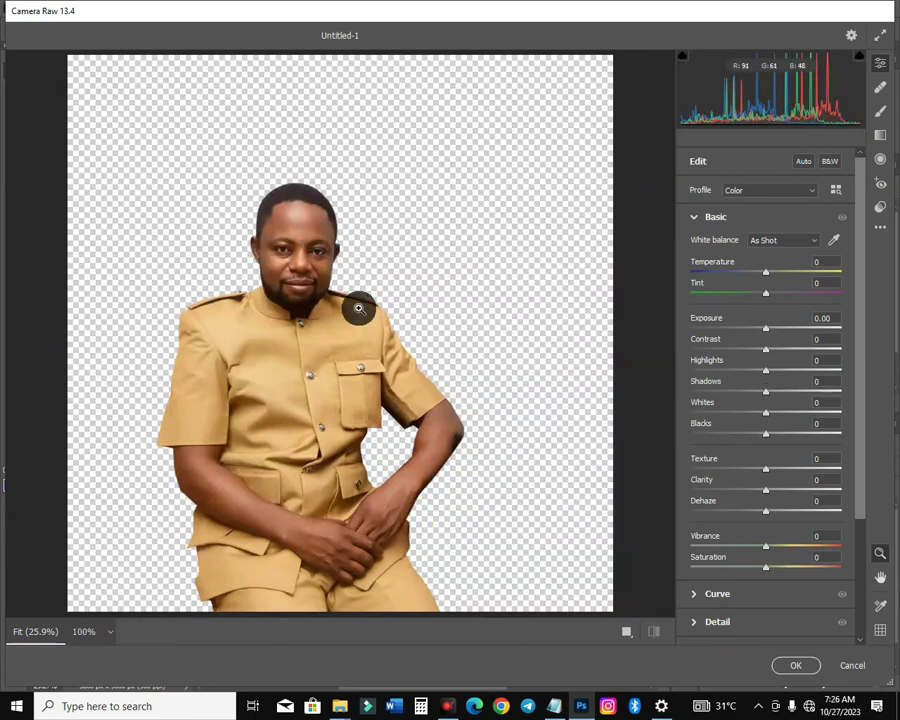
pyautogui.moveTo(767, 470); pyautogui.dragTo(816, 468)
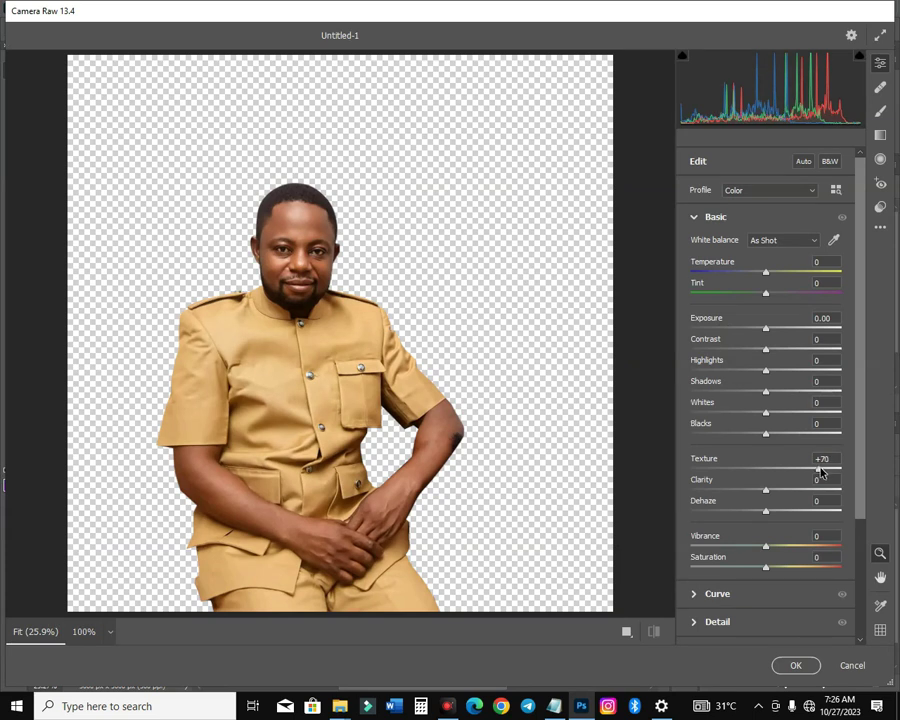
pyautogui.moveTo(780, 490)
pyautogui.mouseDown()
pyautogui.moveTo(769, 492)
pyautogui.moveTo(793, 497)
pyautogui.mouseUp()
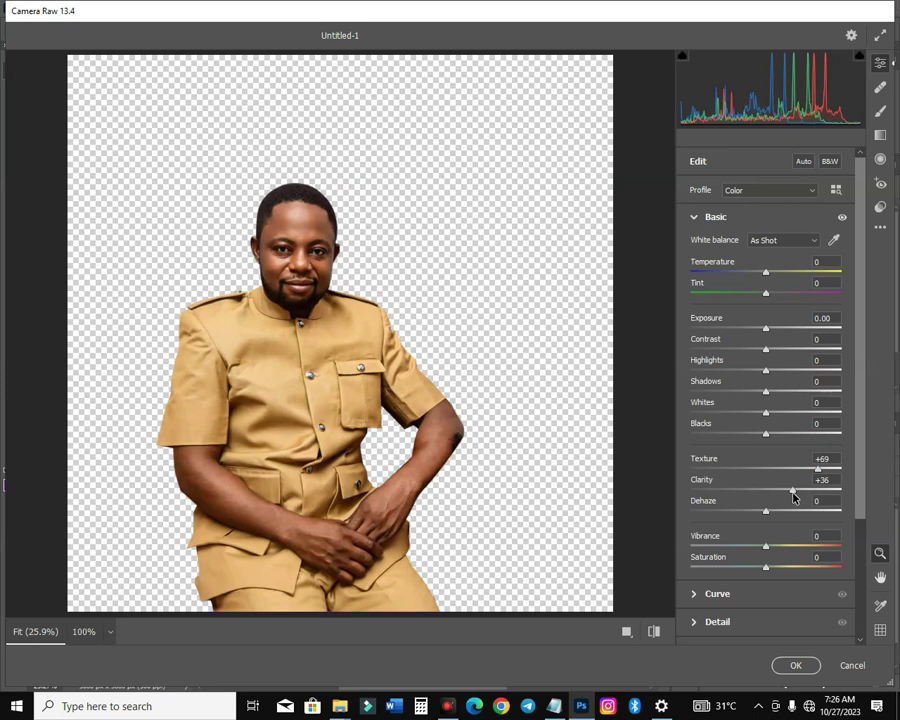
pyautogui.moveTo(765, 436); pyautogui.dragTo(732, 451)
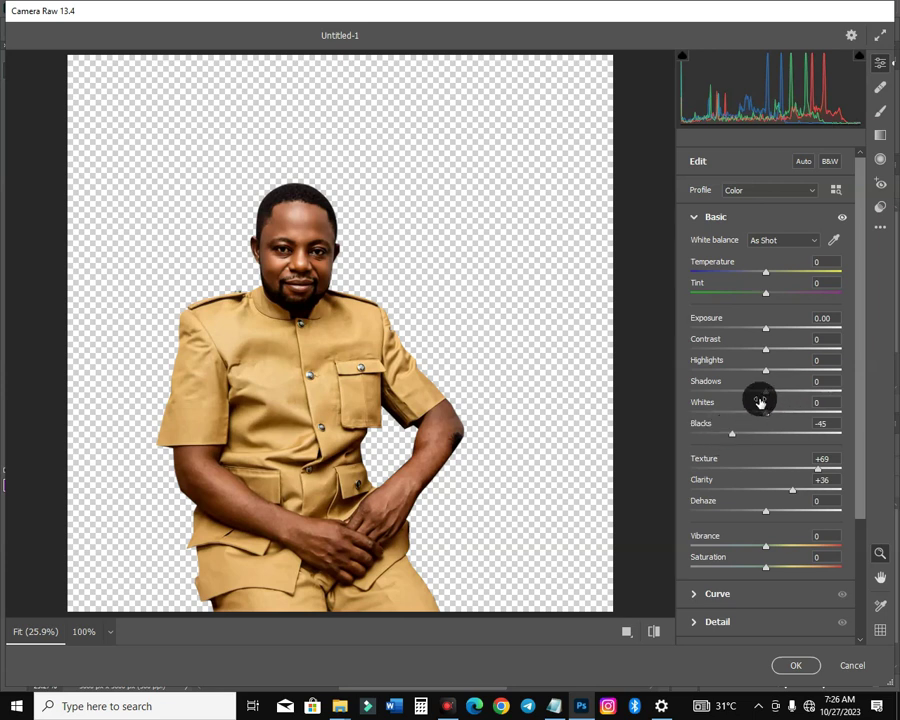
pyautogui.moveTo(766, 392); pyautogui.dragTo(790, 392)
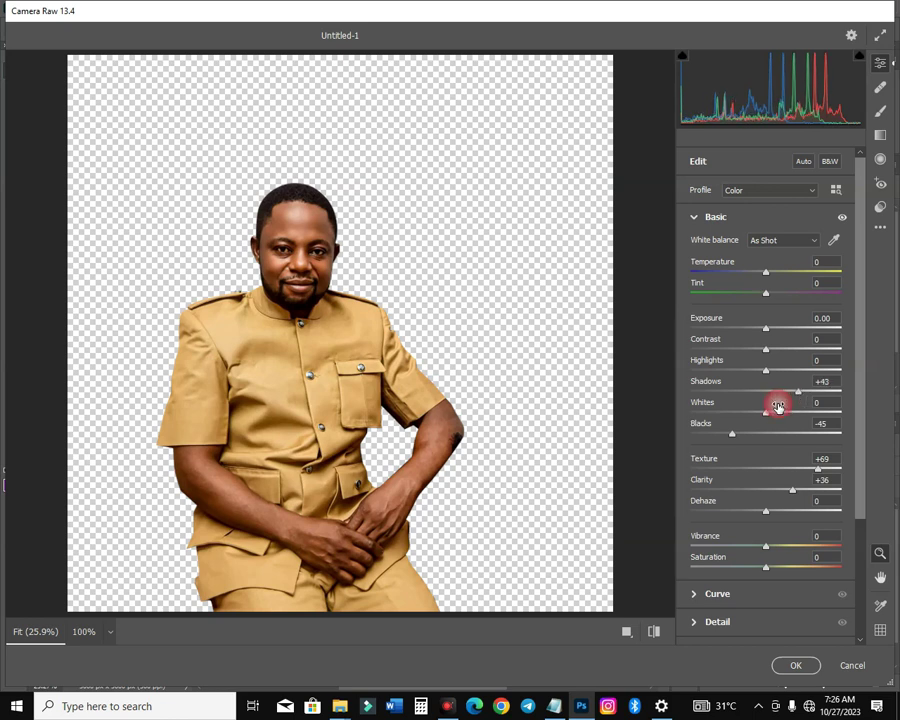
pyautogui.moveTo(767, 412); pyautogui.dragTo(773, 374)
pyautogui.click(806, 664)
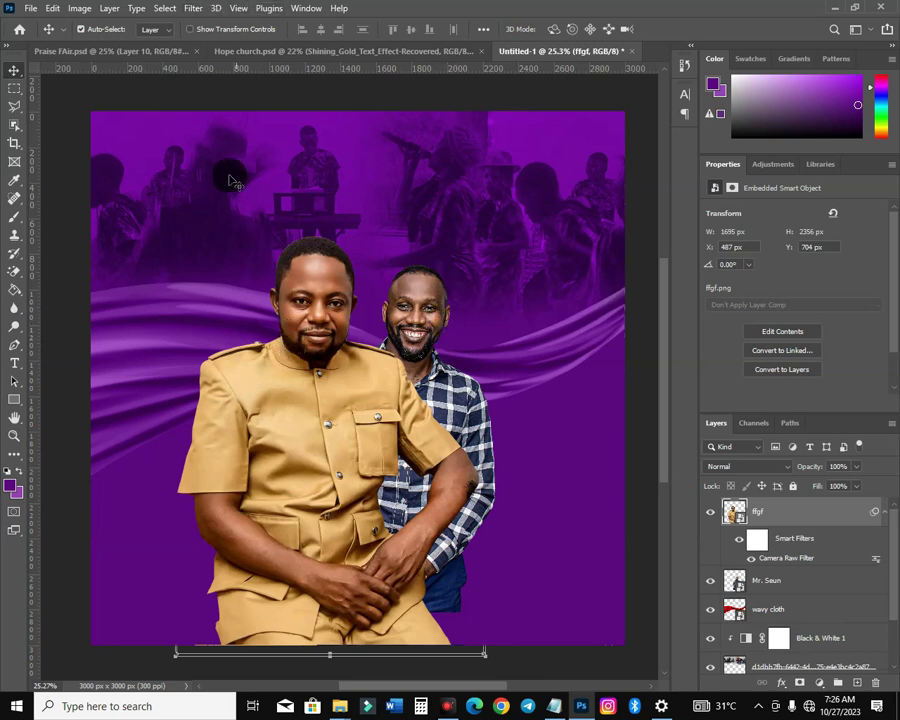
# - Apply a second Camera Raw Filter to the ffgf cutout with Texture +61, Clarity +21 and Shadows +13
pyautogui.click(194, 9)
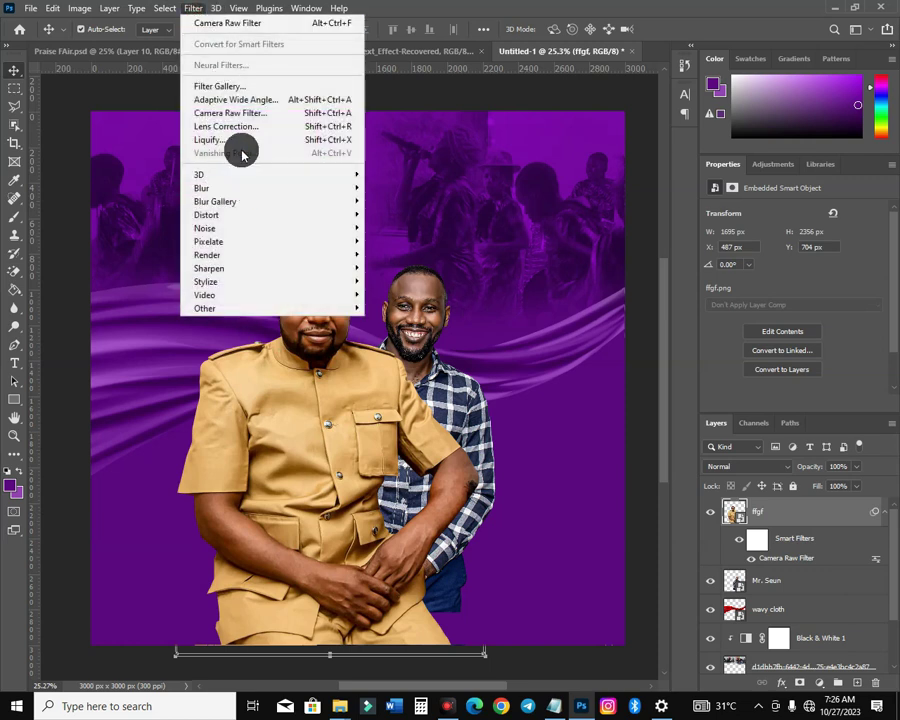
pyautogui.click(235, 140)
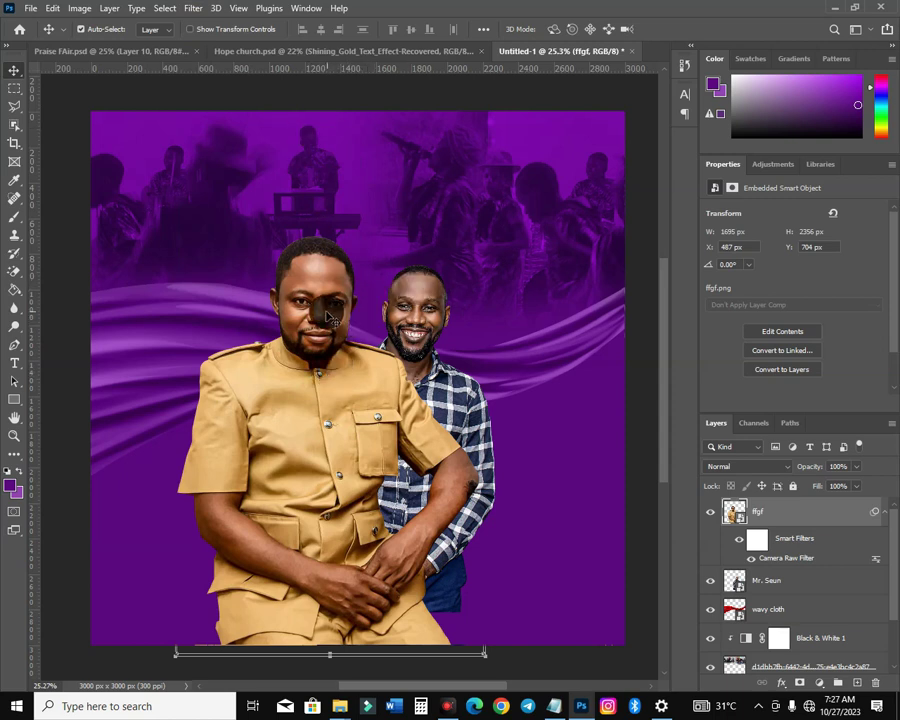
pyautogui.click(194, 9)
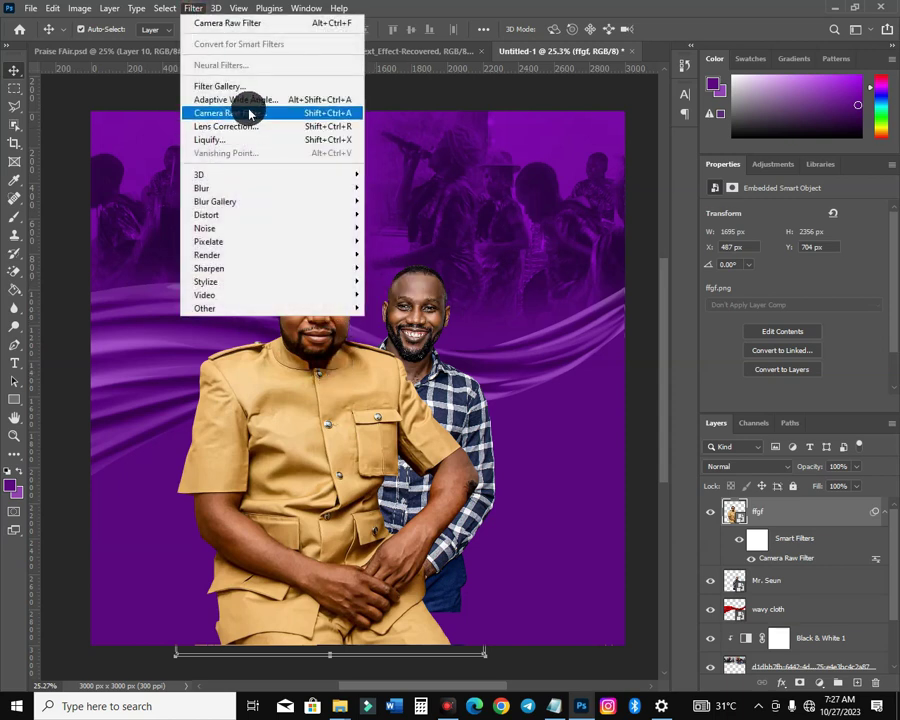
pyautogui.click(250, 115)
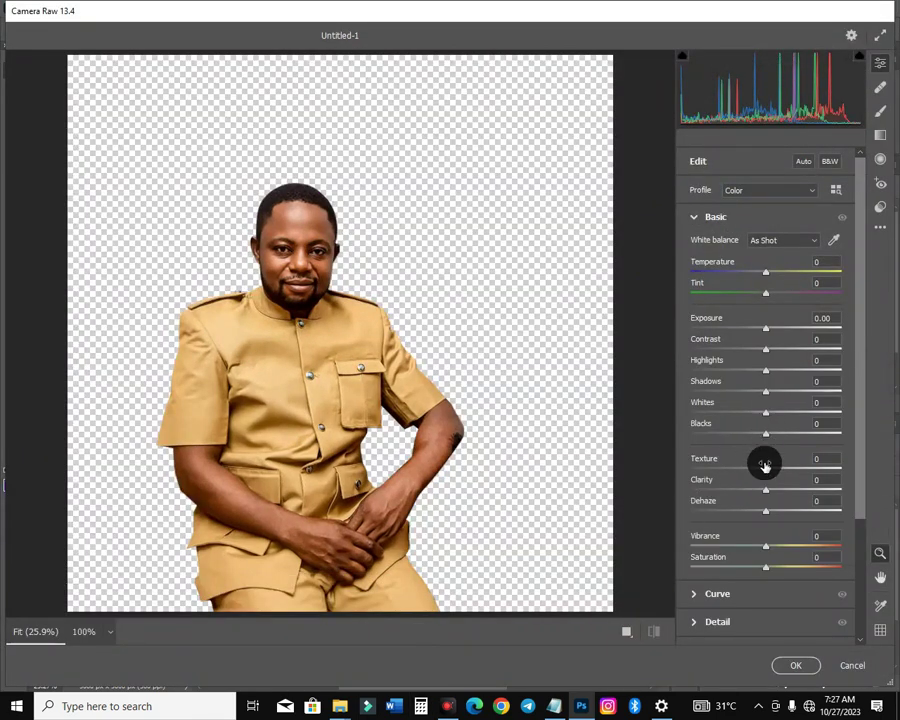
pyautogui.moveTo(767, 474); pyautogui.dragTo(793, 475)
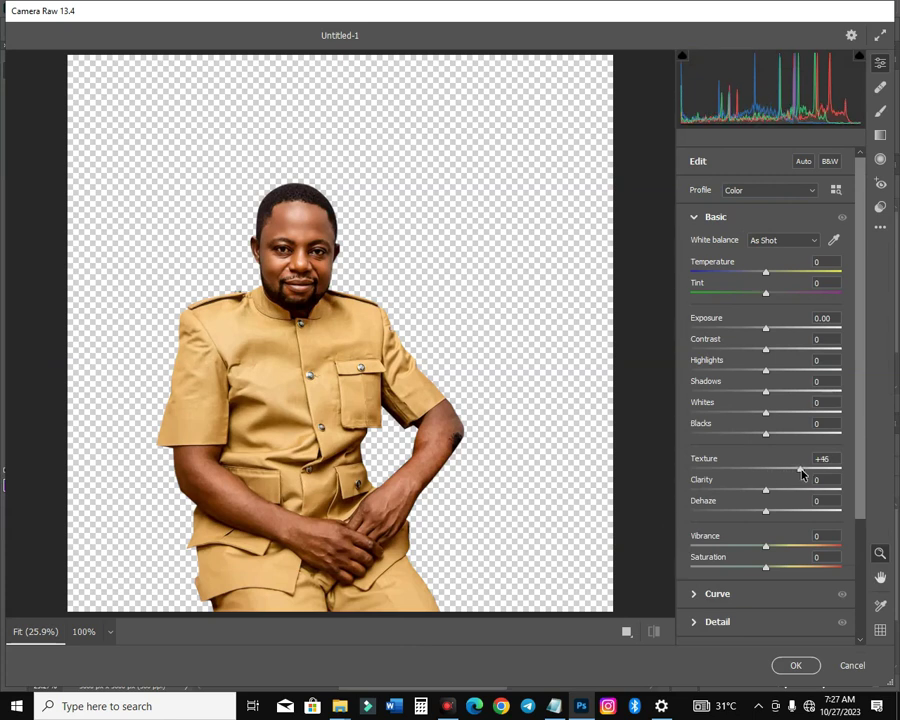
pyautogui.moveTo(783, 490); pyautogui.dragTo(806, 470)
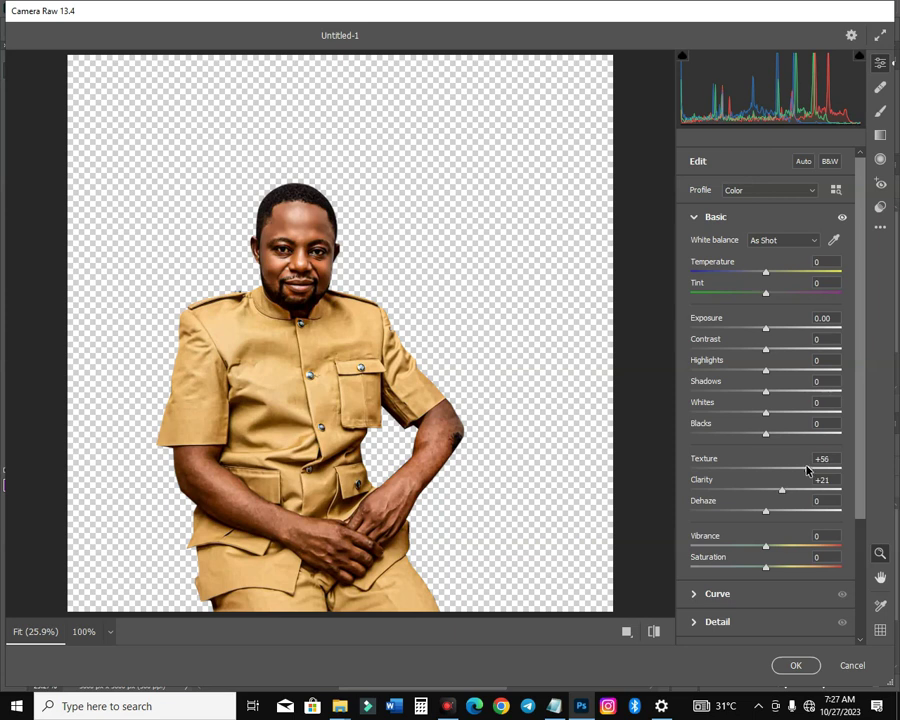
pyautogui.moveTo(768, 396); pyautogui.dragTo(775, 394)
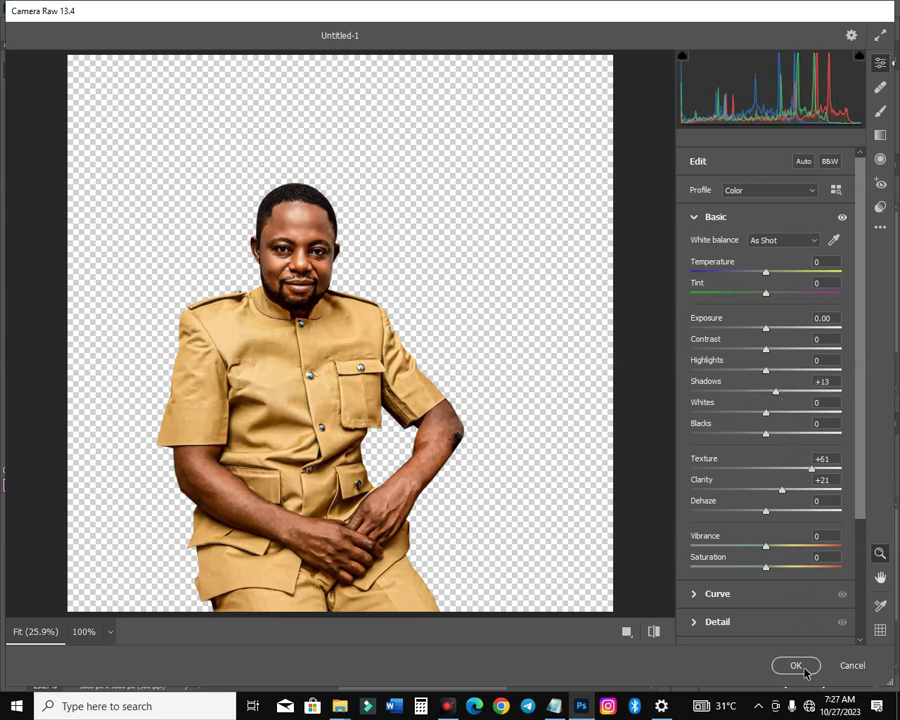
pyautogui.click(796, 665)
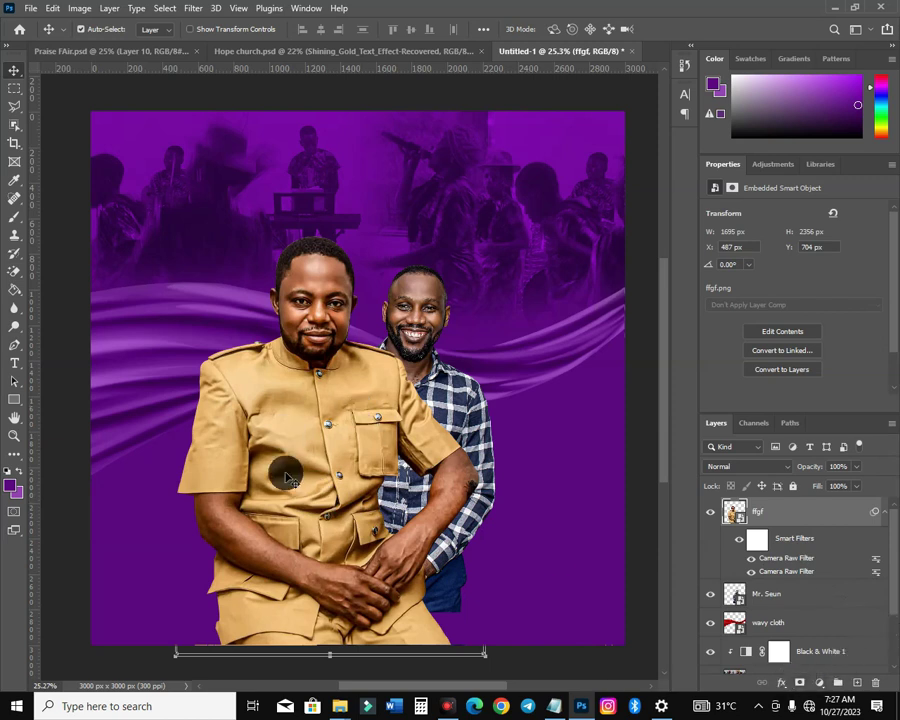
# - Nudge the ffgf cutout to X 495, Y 708 px and fade out his lower body on a layer mask with a 1000 px soft black brush
pyautogui.moveTo(302, 392); pyautogui.dragTo(310, 399)
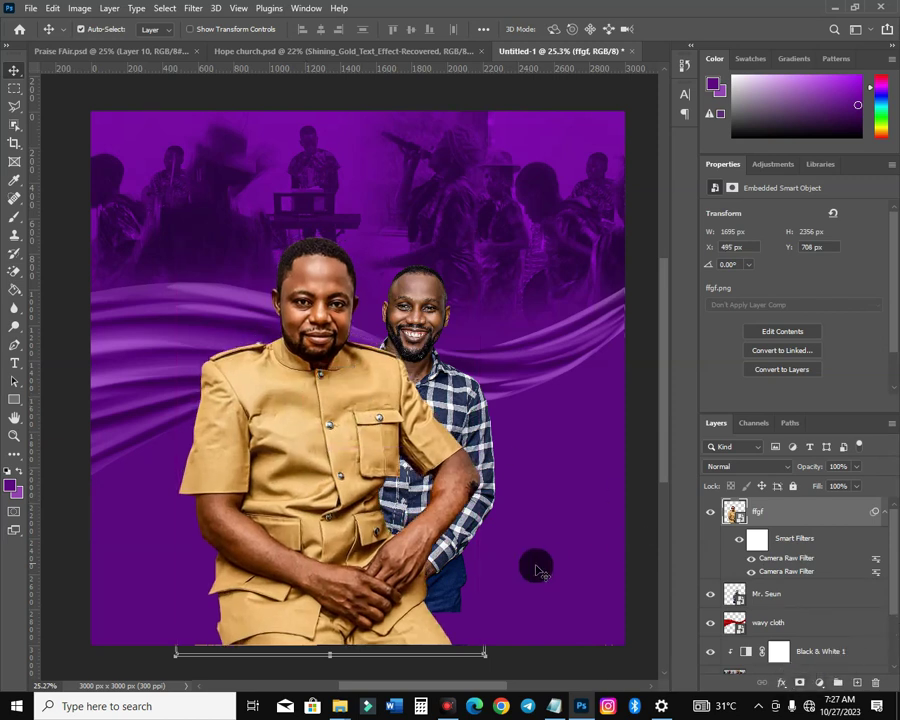
pyautogui.click(709, 596)
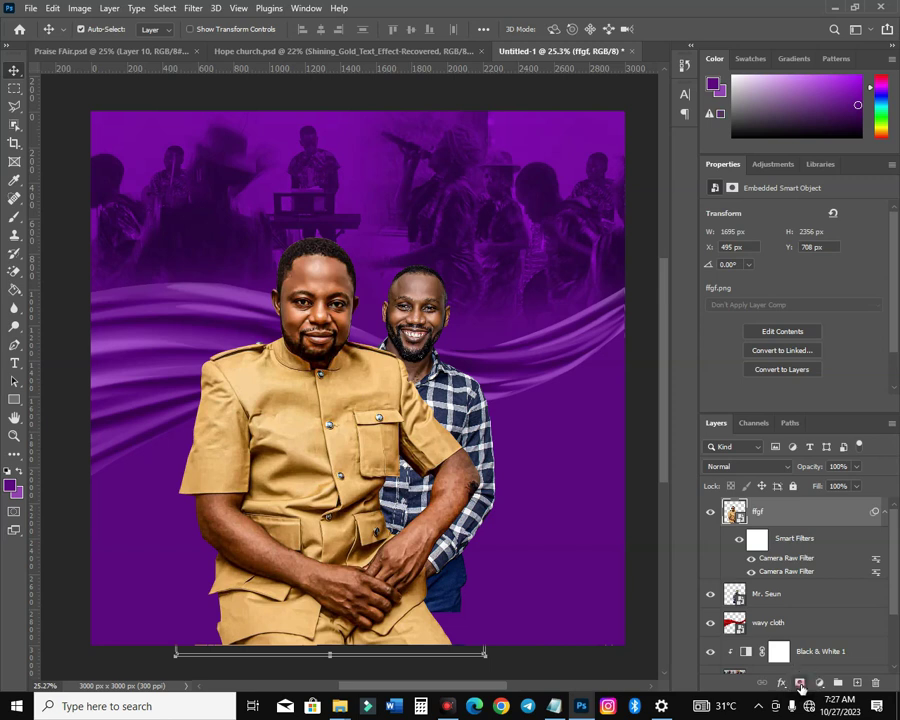
pyautogui.click(800, 684)
pyautogui.press('b')
pyautogui.press(']')
pyautogui.press(']')
pyautogui.press(']')
pyautogui.press(']')
pyautogui.moveTo(440, 636)
pyautogui.mouseDown()
pyautogui.moveTo(141, 639)
pyautogui.moveTo(514, 603)
pyautogui.moveTo(181, 609)
pyautogui.moveTo(474, 563)
pyautogui.moveTo(291, 569)
pyautogui.mouseUp()
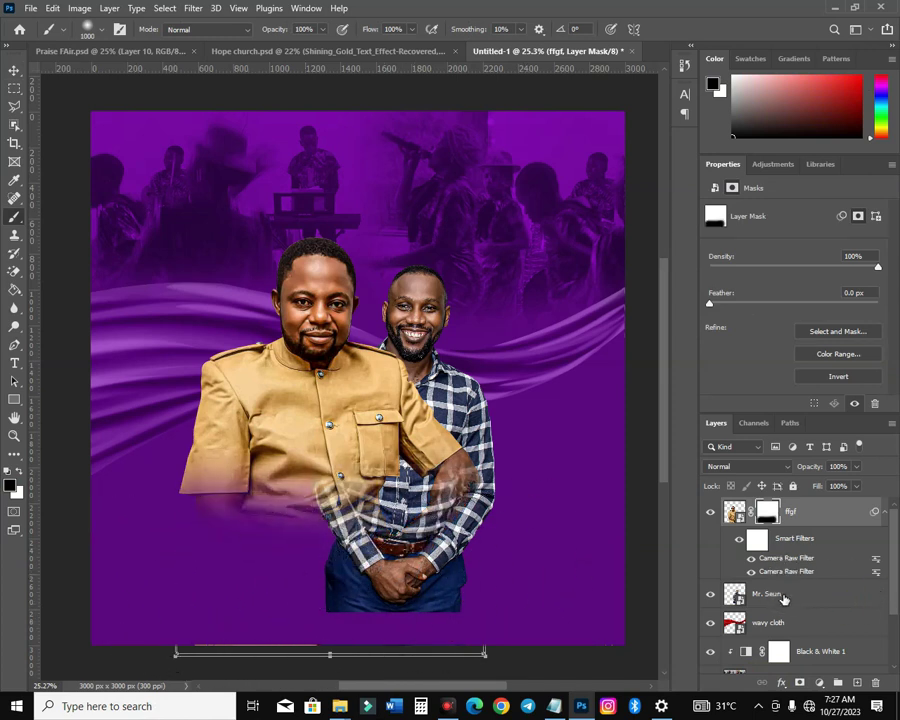
# - Add a layer mask to the checked-shirt cutout and paint out his lower body with the same soft black brush
pyautogui.click(783, 595)
pyautogui.click(799, 682)
pyautogui.moveTo(418, 623)
pyautogui.mouseDown()
pyautogui.moveTo(422, 583)
pyautogui.moveTo(482, 563)
pyautogui.moveTo(228, 563)
pyautogui.mouseUp()
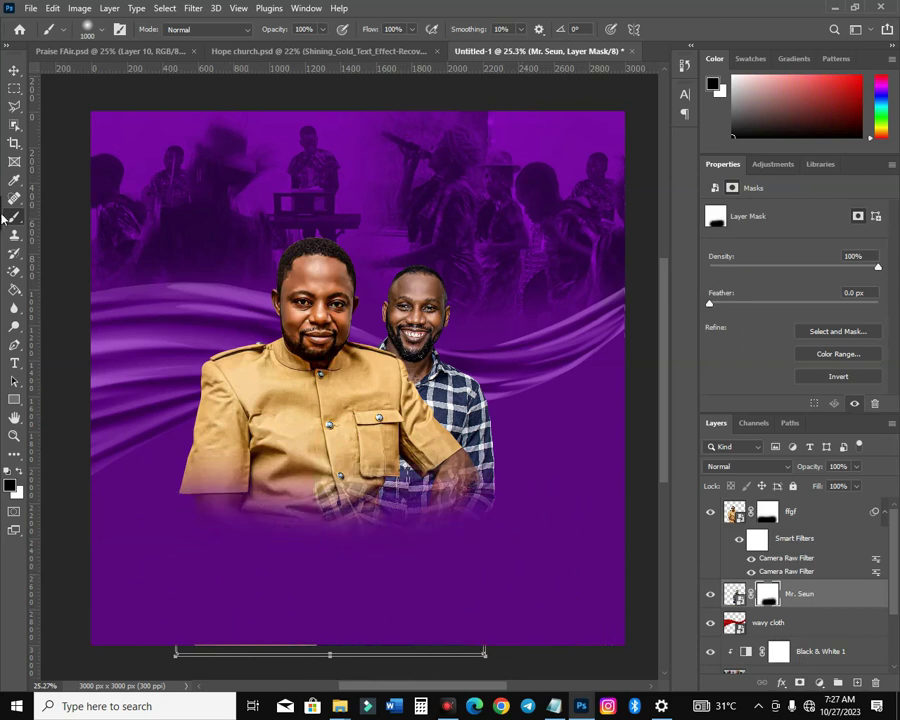
pyautogui.click(10, 71)
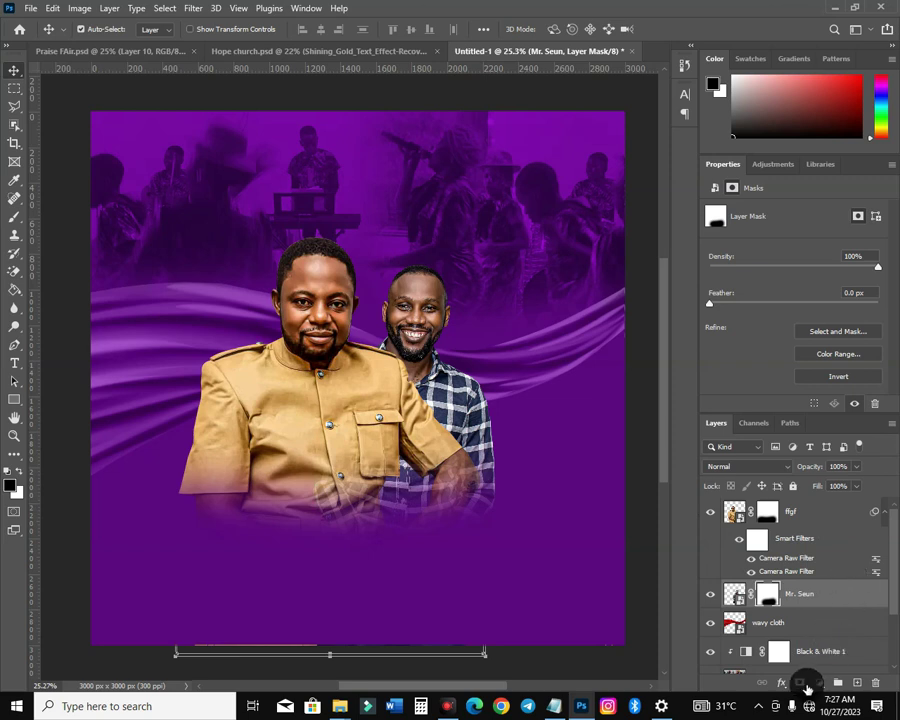
# - Duplicate both masked cutout layers and group the two originals in a group named Artist
pyautogui.keyDown('shift'); pyautogui.click(812, 518); pyautogui.keyUp('shift')
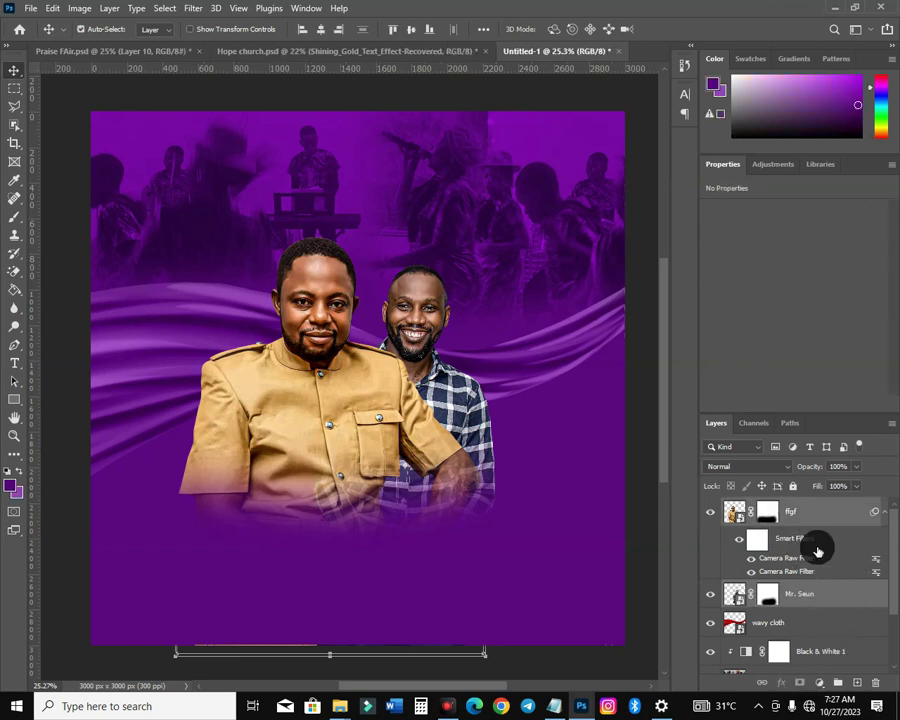
pyautogui.hotkey('ctrl', 'j')
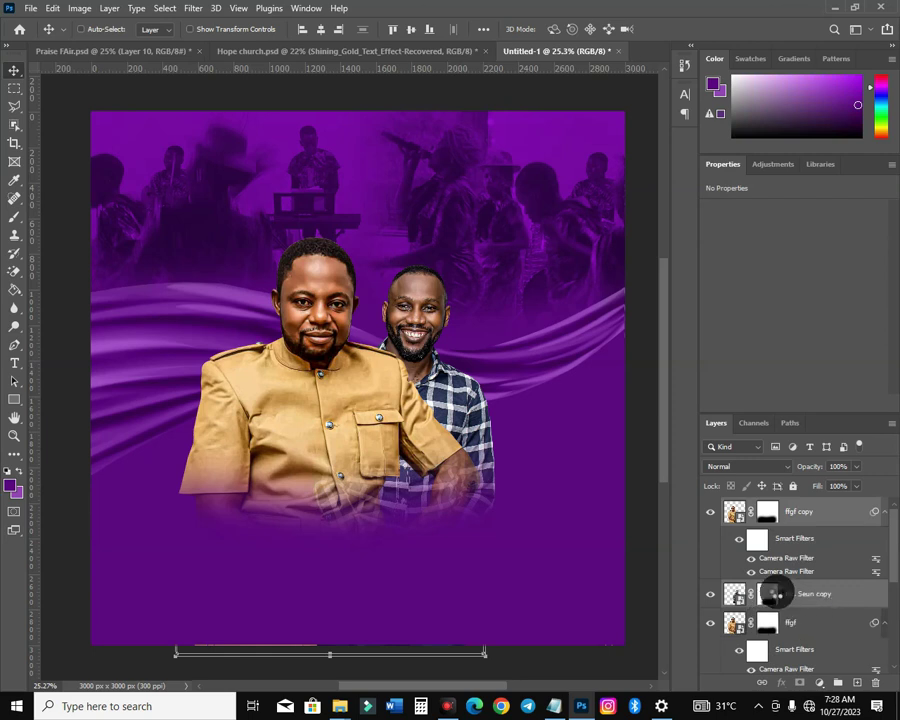
pyautogui.scroll(-6, 806, 546)
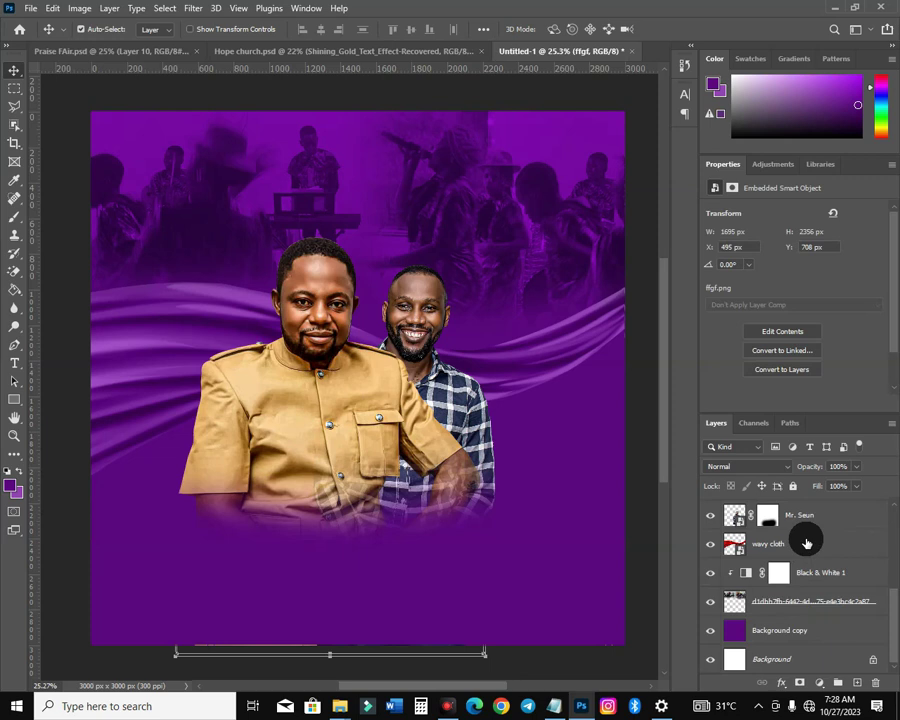
pyautogui.scroll(3, 806, 550)
pyautogui.click(810, 596)
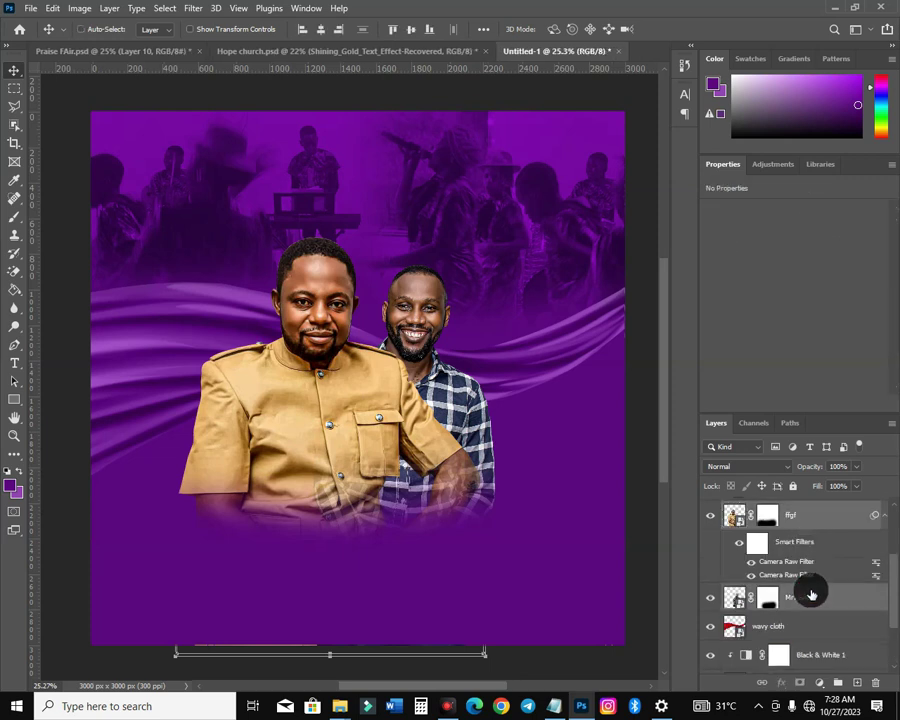
pyautogui.hotkey('ctrl', 'g')
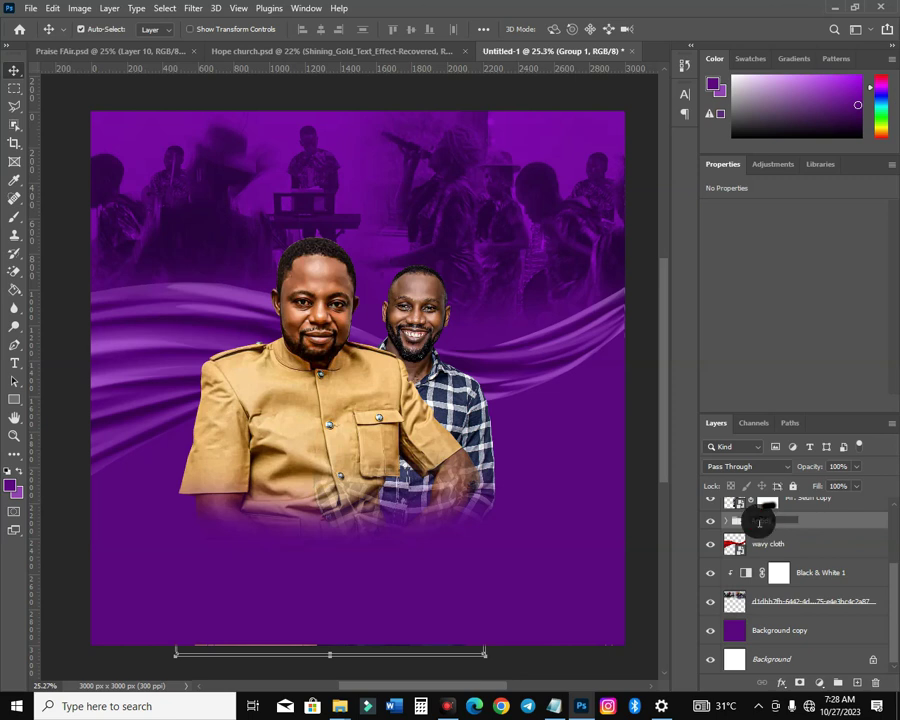
pyautogui.write('Artist')
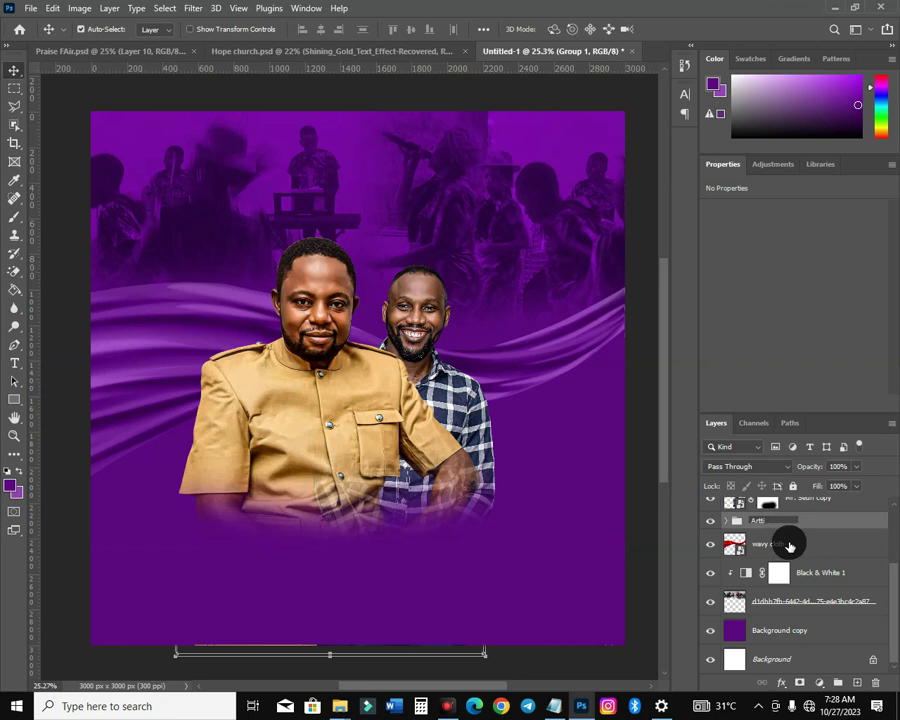
pyautogui.write('is')
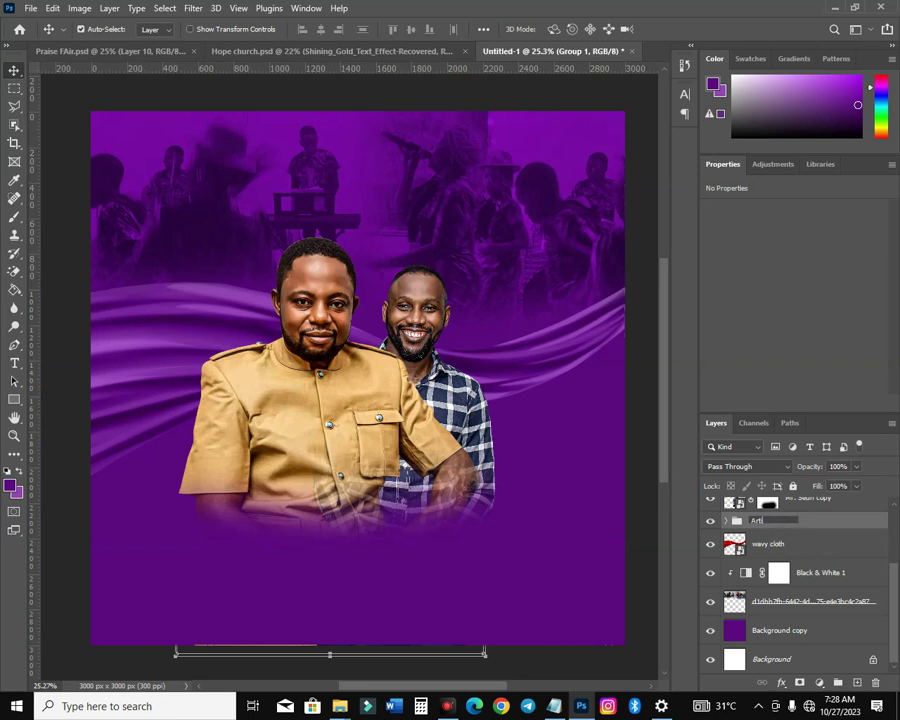
pyautogui.write('ist')
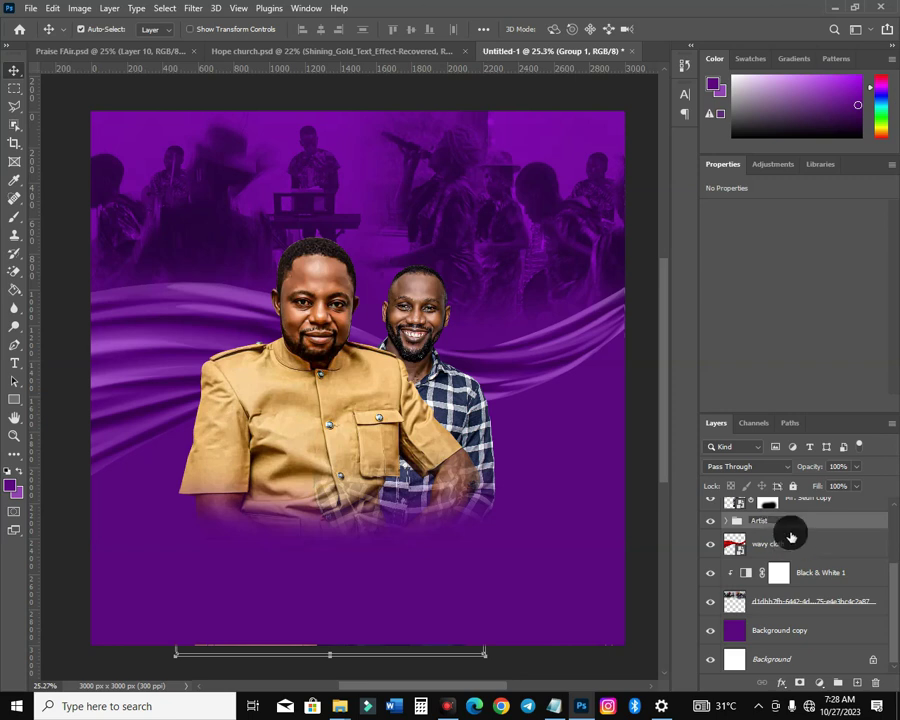
# - Assign the red colour label to the Artist group
pyautogui.click(820, 508)
pyautogui.rightClick(818, 527)
pyautogui.click(818, 527)
pyautogui.rightClick(773, 539)
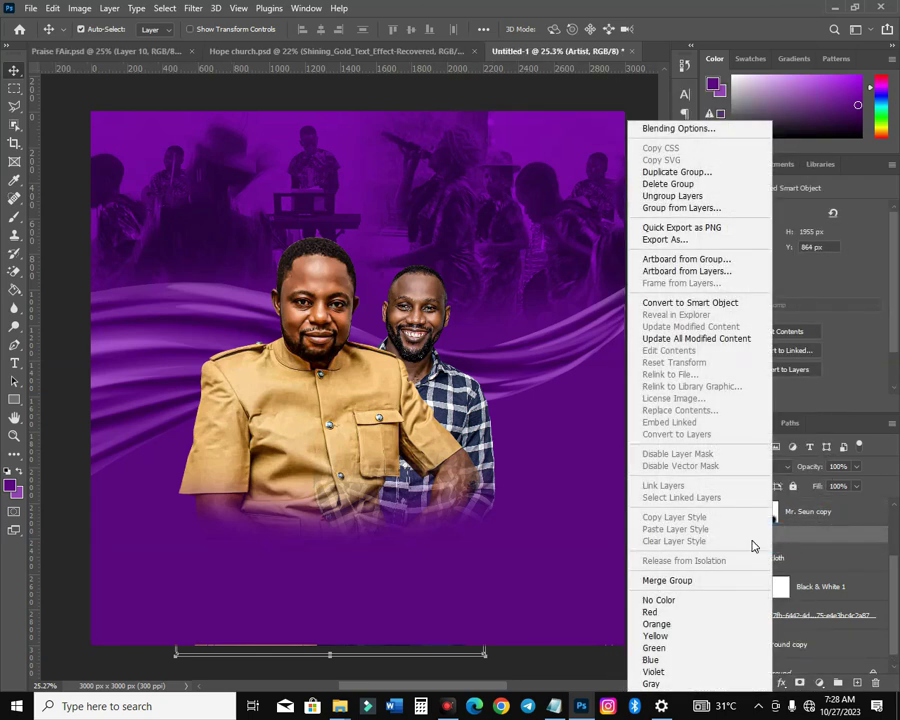
pyautogui.click(697, 614)
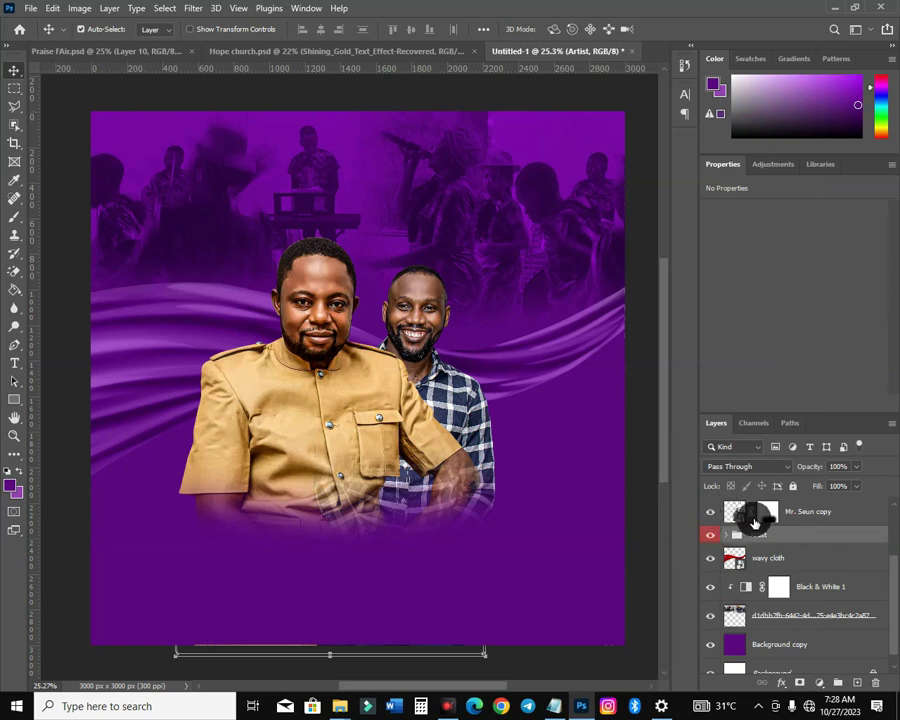
# - Merge the two duplicated cutout layers above the Artist group into one layer
pyautogui.scroll(2, 790, 545)
pyautogui.click(821, 538)
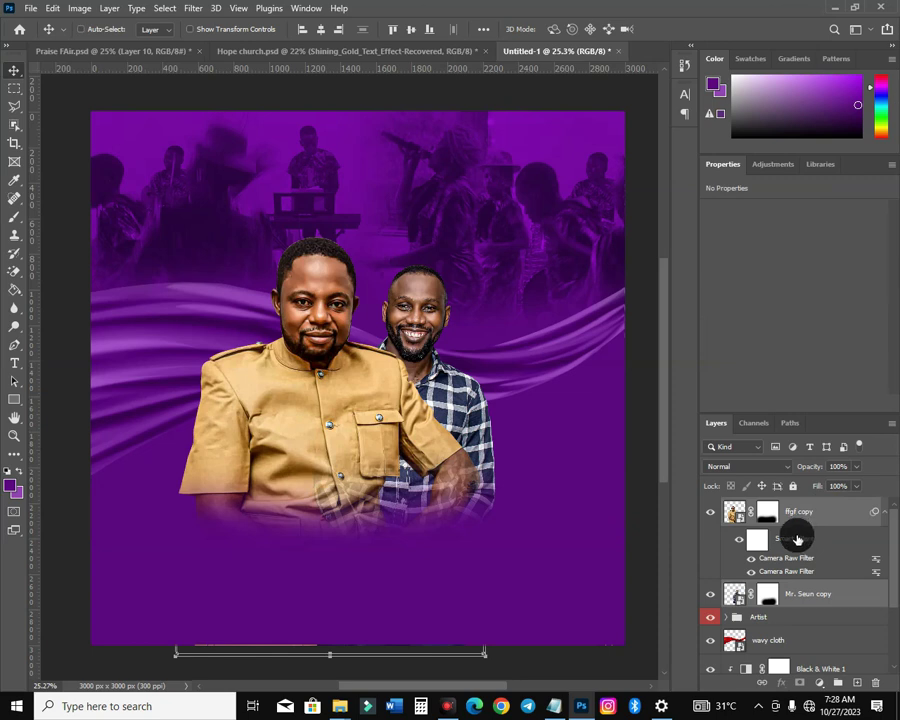
pyautogui.rightClick(799, 525)
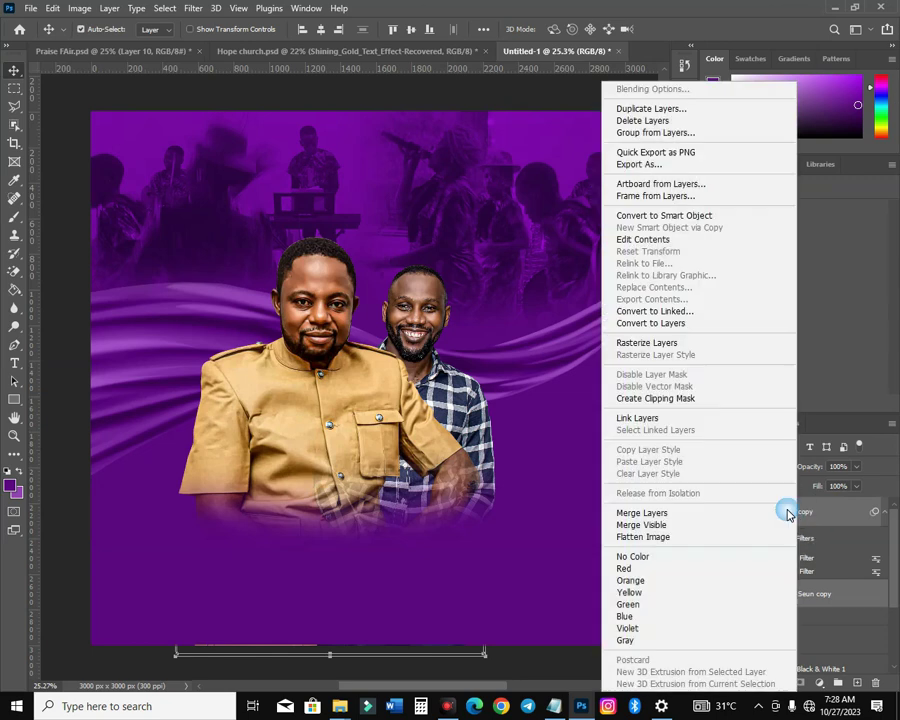
pyautogui.click(667, 511)
# - Add a Photo Filter adjustment clipped to the merged cutouts, using Warming Filter (85) at 35% density
pyautogui.click(819, 683)
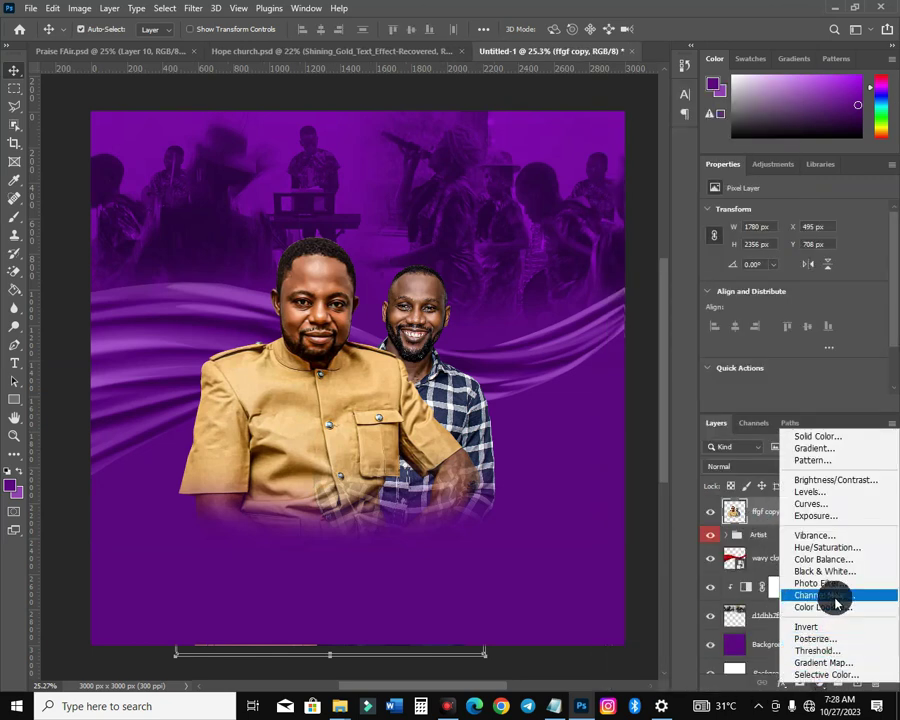
pyautogui.click(833, 584)
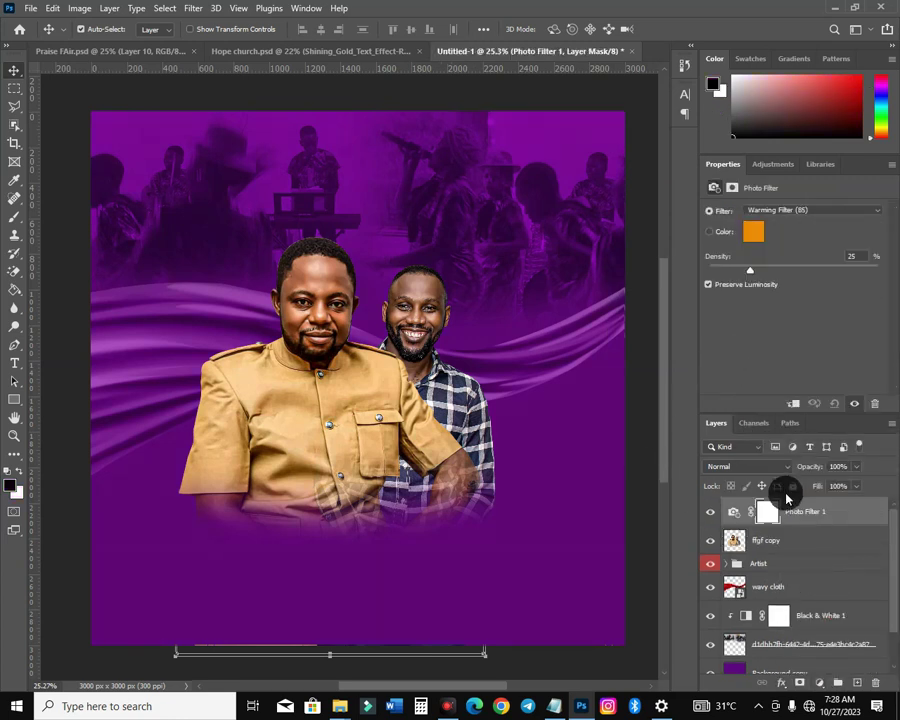
pyautogui.hotkey('ctrl', 'alt', 'g')
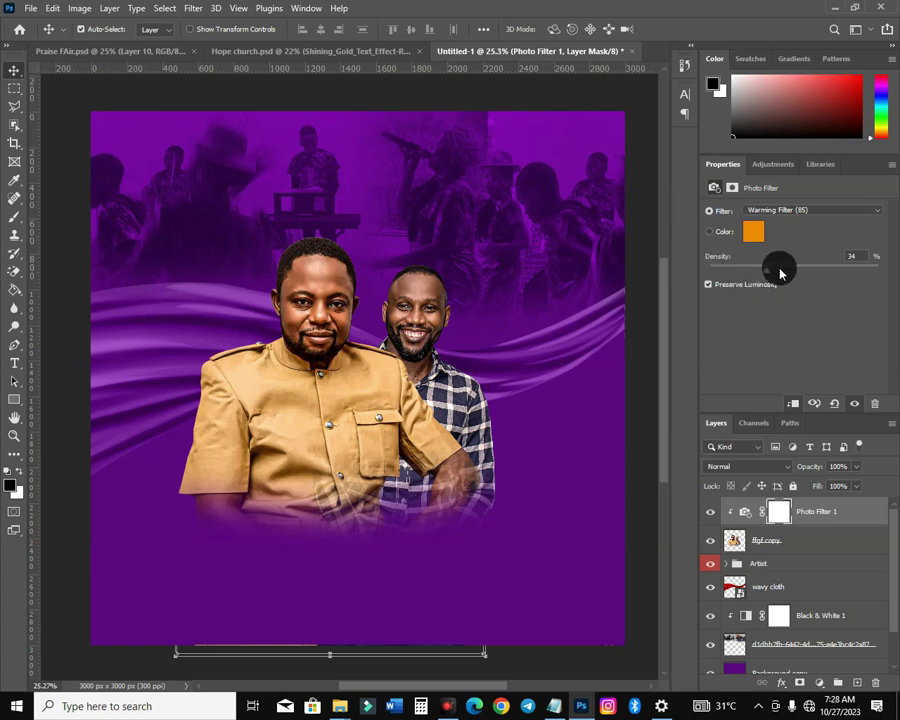
pyautogui.moveTo(769, 273); pyautogui.dragTo(838, 268)
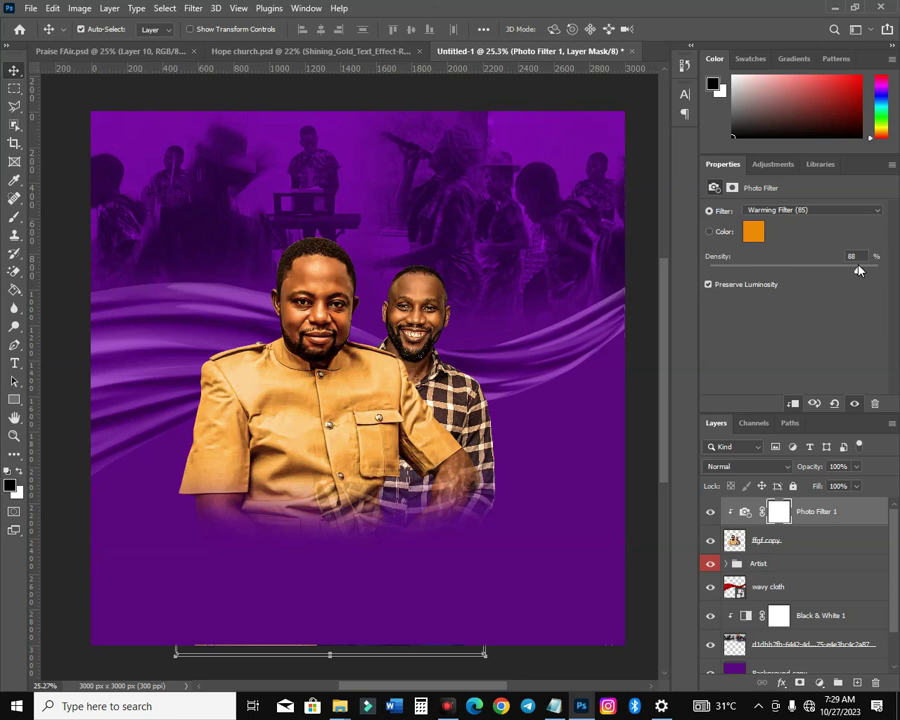
pyautogui.moveTo(760, 287); pyautogui.dragTo(770, 283)
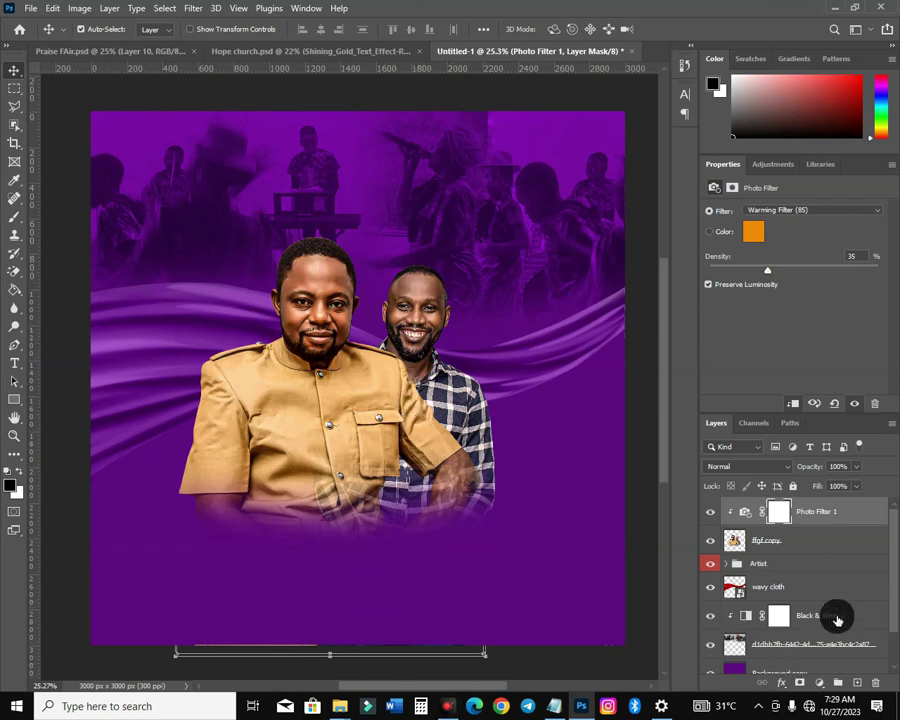
# - Create a new layer above the Photo Filter, copy the deep purple code 18012a from the Notepad notes and return to Photoshop
pyautogui.click(856, 684)
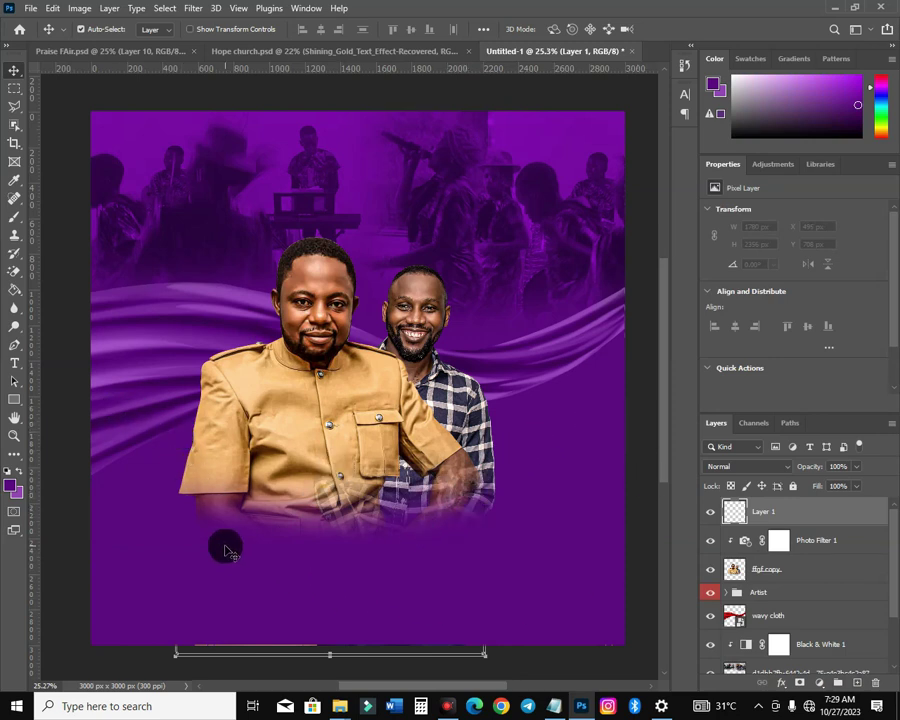
pyautogui.hotkey('alt', 'Tab')
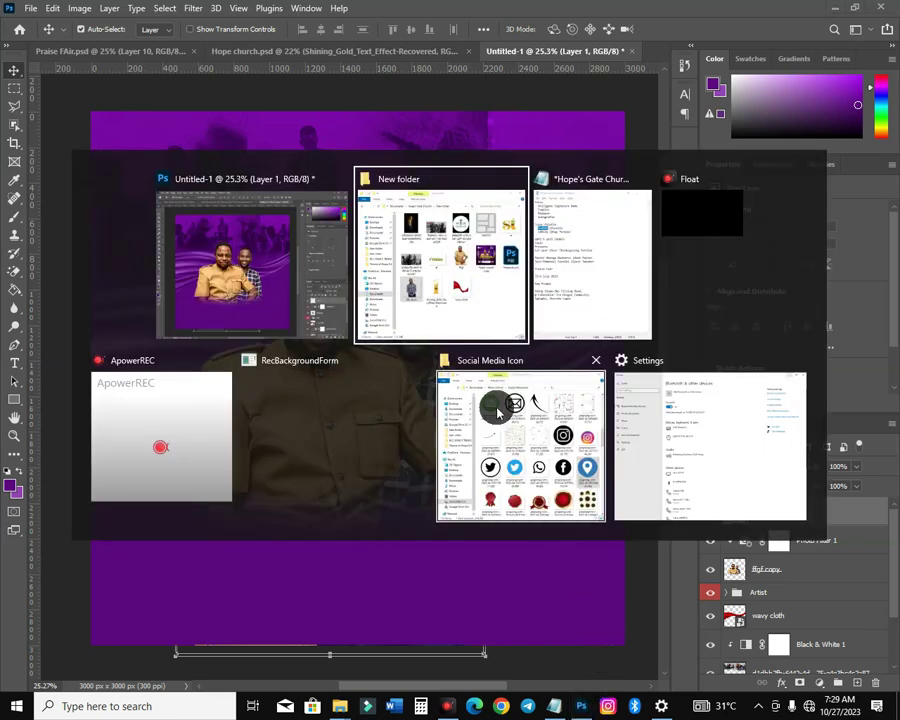
pyautogui.click(562, 318)
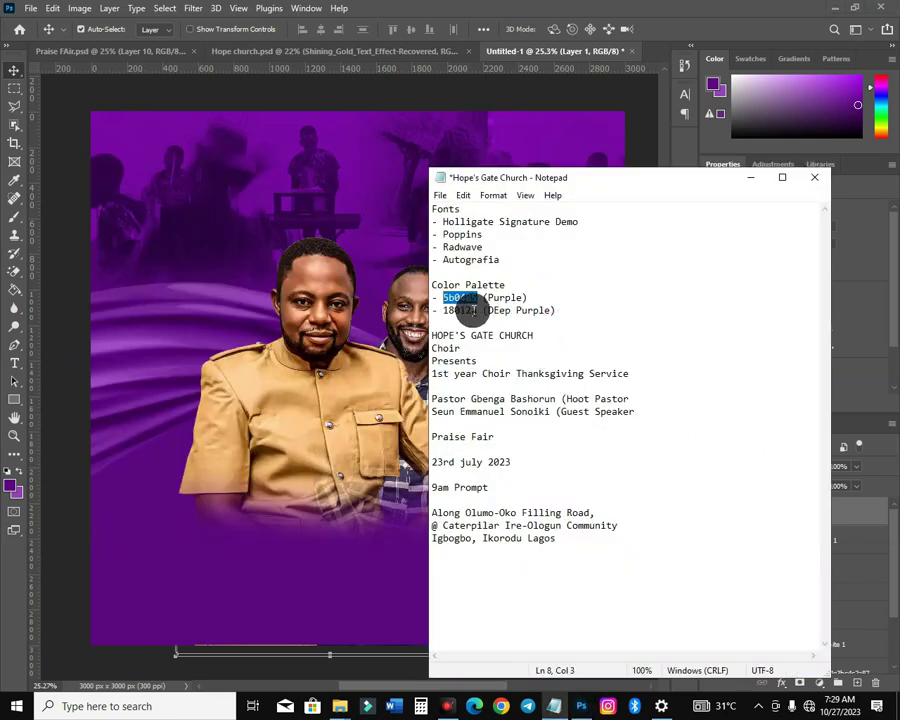
pyautogui.moveTo(477, 310); pyautogui.dragTo(466, 310)
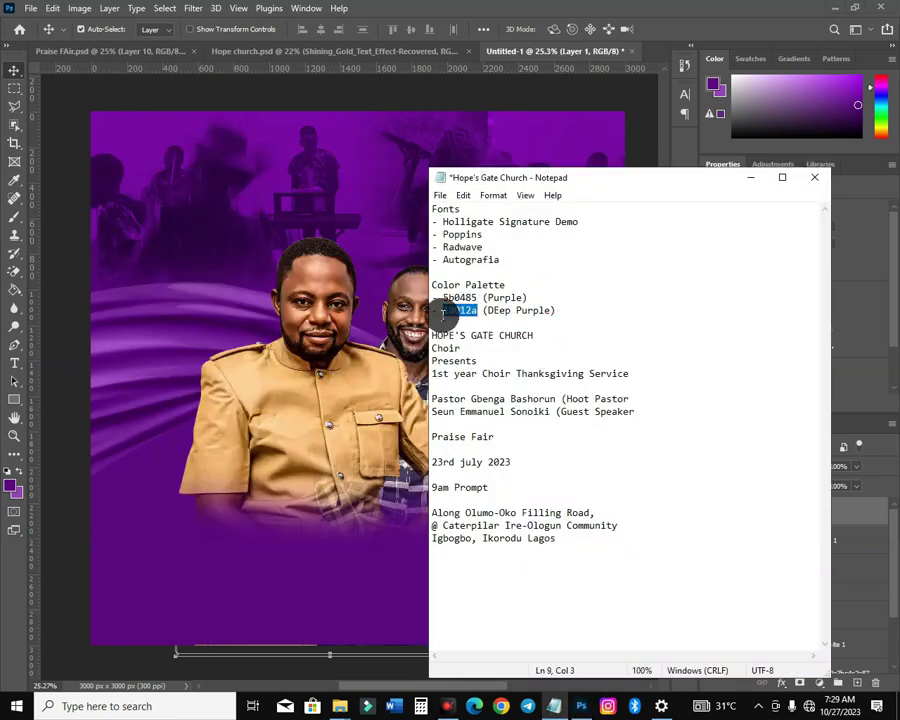
pyautogui.hotkey('alt', 'Tab')
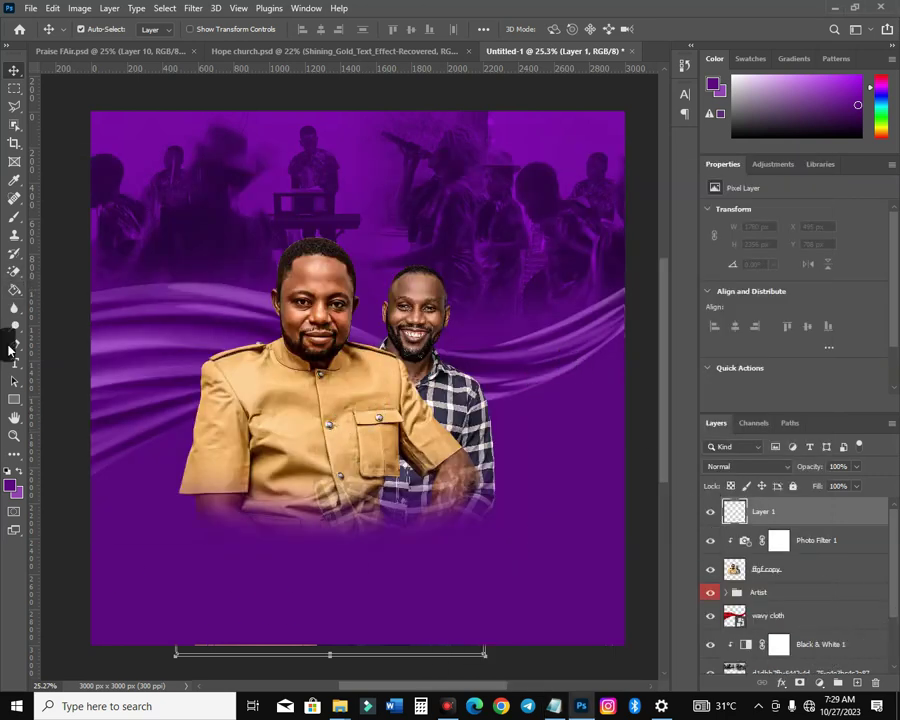
# - Enlarge the soft brush to 2000 px for painting on Layer 1, undoing the trial stroke across the lower part of the flyer
pyautogui.click(14, 216)
pyautogui.press(']')
pyautogui.press(']')
pyautogui.press(']')
pyautogui.press(']')
pyautogui.press(']')
pyautogui.press(']')
pyautogui.press(']')
pyautogui.press(']')
pyautogui.moveTo(180, 580)
pyautogui.mouseDown()
pyautogui.moveTo(500, 540)
pyautogui.moveTo(544, 592)
pyautogui.moveTo(484, 613)
pyautogui.mouseUp()
pyautogui.hotkey('ctrl', 'z')
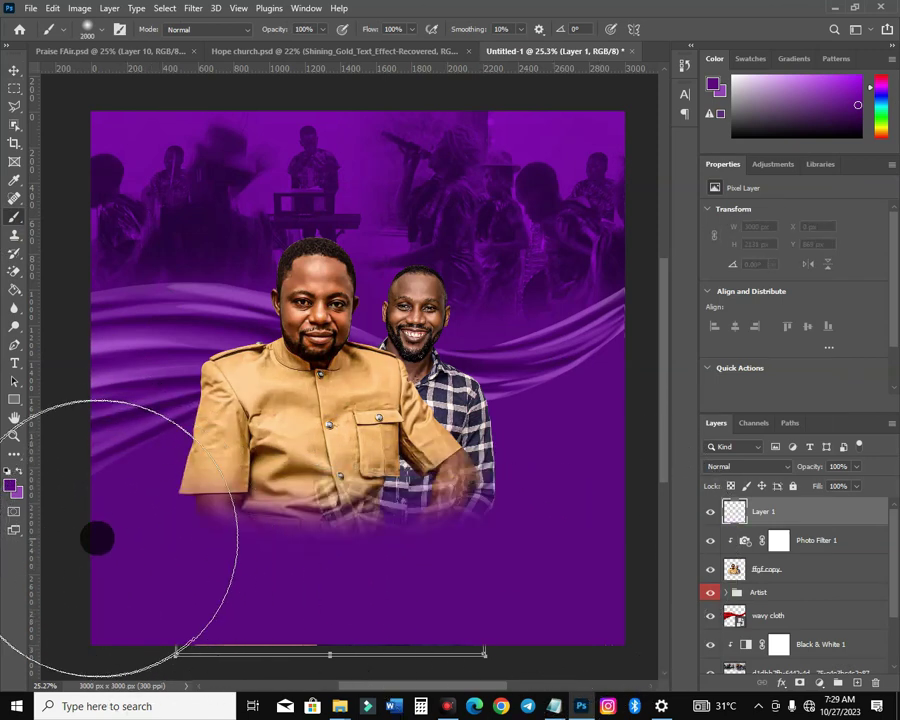
# - Set the foreground colour to 18012a and paint a deep purple fade over the lower half of the flyer on Layer 1
pyautogui.click(8, 490)
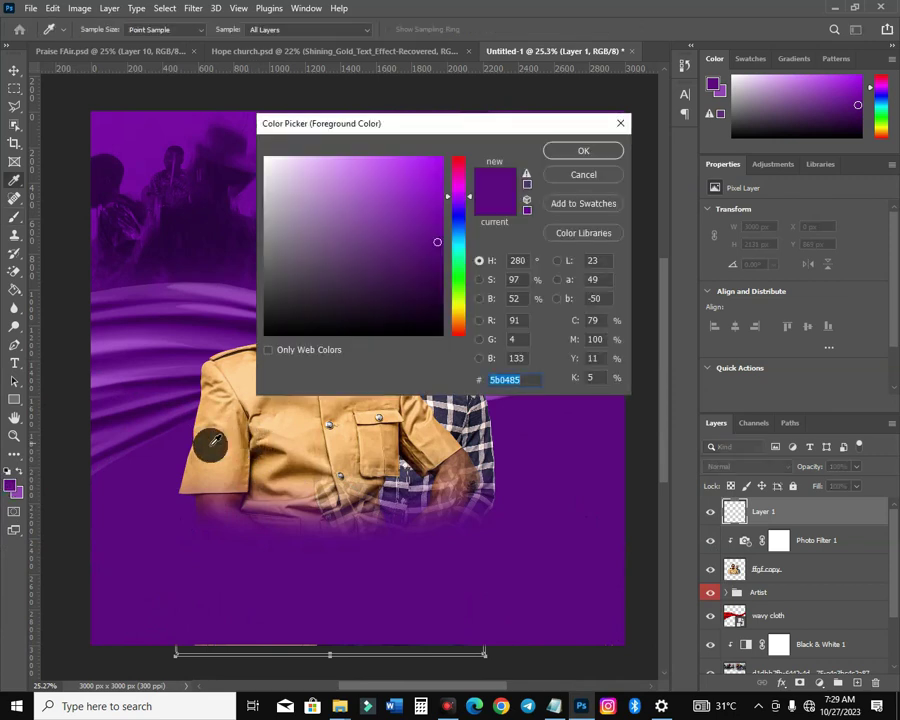
pyautogui.press('Return')
pyautogui.click(10, 486)
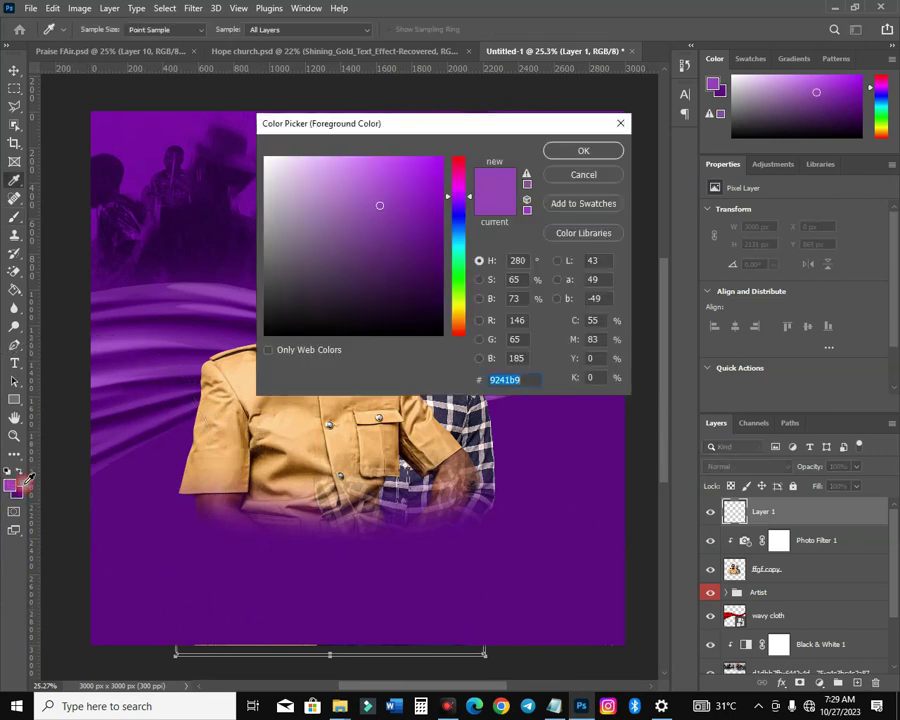
pyautogui.rightClick(525, 390)
pyautogui.click(563, 444)
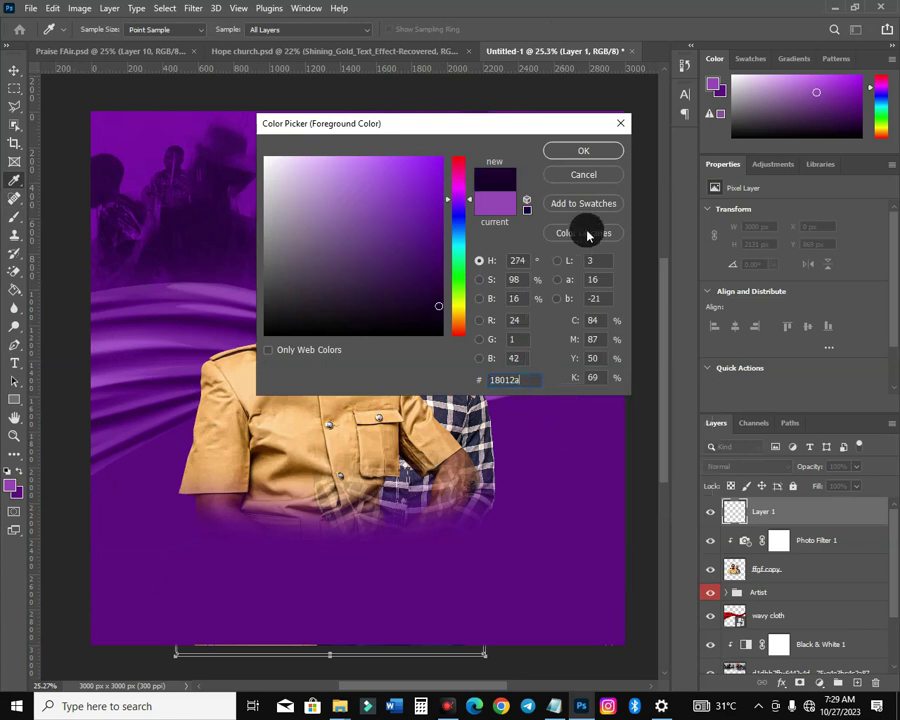
pyautogui.click(582, 151)
pyautogui.moveTo(396, 652)
pyautogui.mouseDown()
pyautogui.moveTo(90, 583)
pyautogui.moveTo(352, 603)
pyautogui.moveTo(603, 563)
pyautogui.moveTo(621, 515)
pyautogui.moveTo(352, 624)
pyautogui.moveTo(20, 500)
pyautogui.moveTo(20, 486)
pyautogui.moveTo(307, 573)
pyautogui.moveTo(466, 562)
pyautogui.moveTo(251, 542)
pyautogui.moveTo(396, 546)
pyautogui.moveTo(143, 583)
pyautogui.mouseUp()
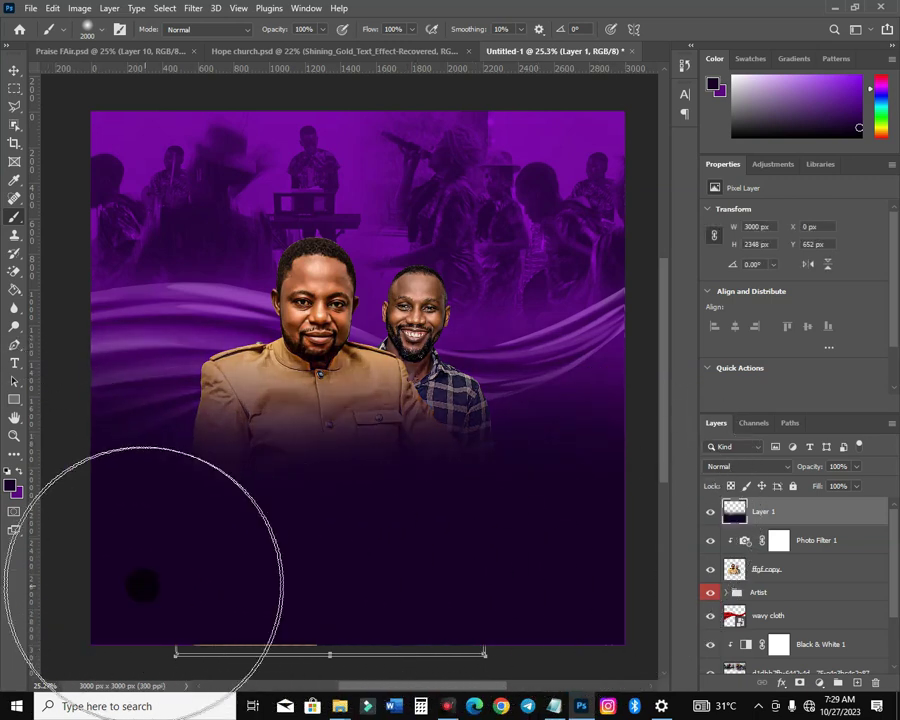
pyautogui.click(18, 70)
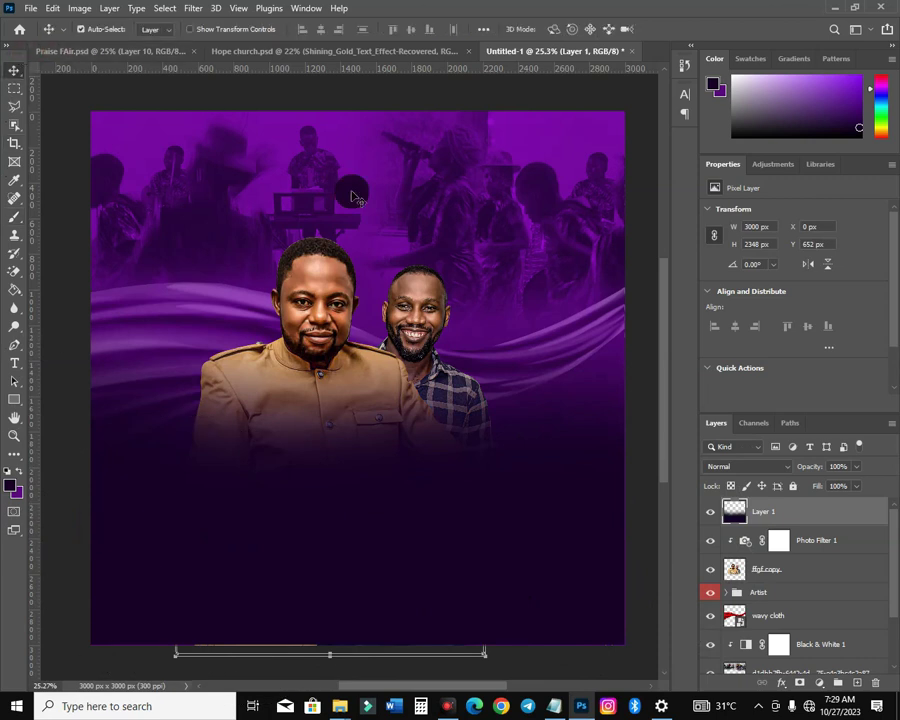
# - Place the gold Praise image df from the church's New folder onto the flyer, over the lower part of the two portraits
pyautogui.scroll(-3, 518, 400)
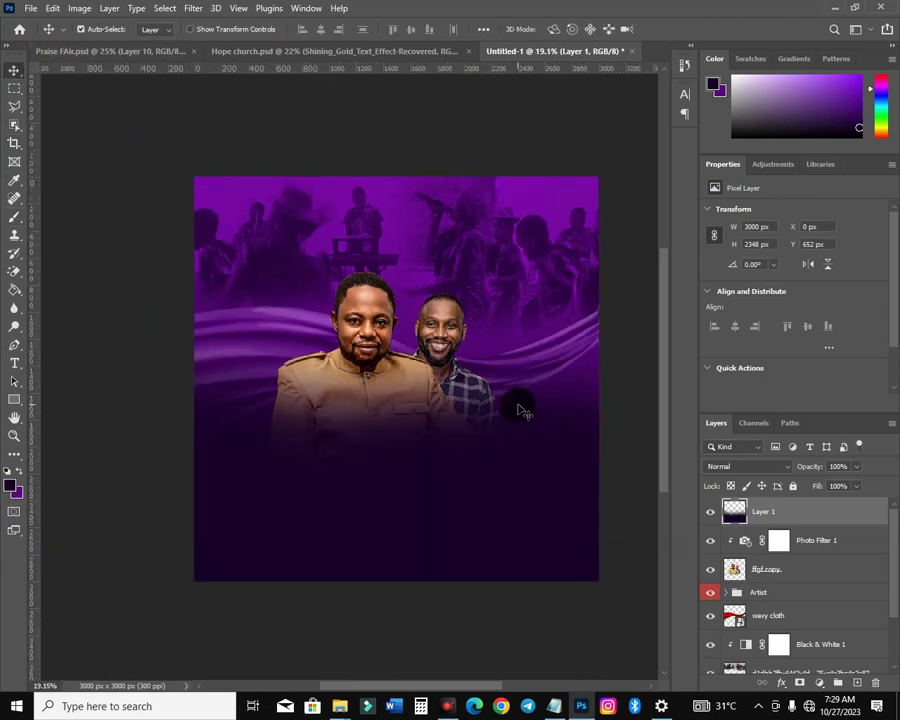
pyautogui.scroll(2, 518, 364)
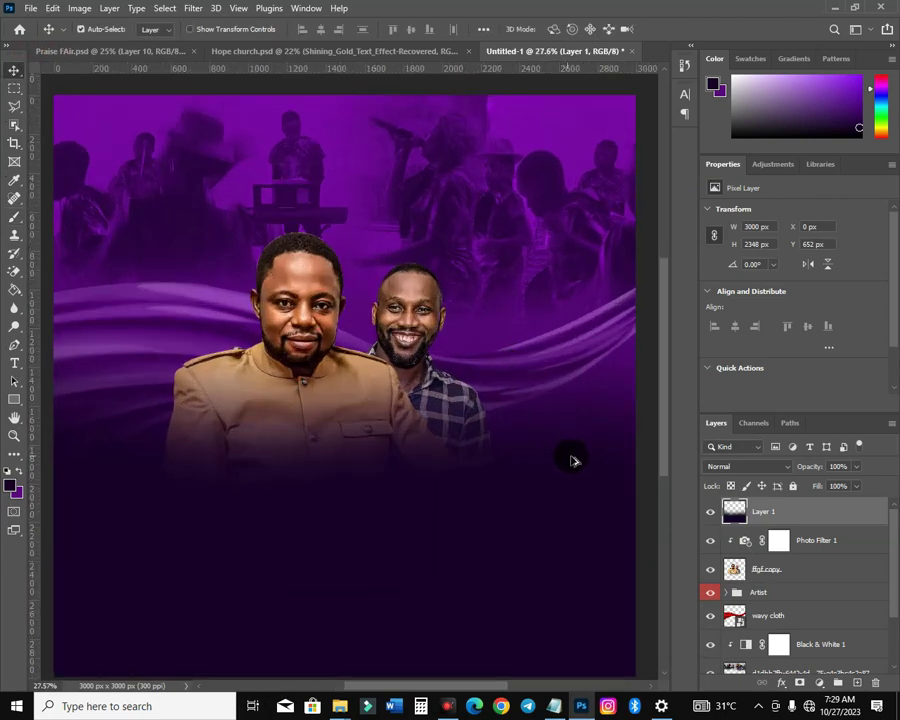
pyautogui.scroll(-2, 481, 455)
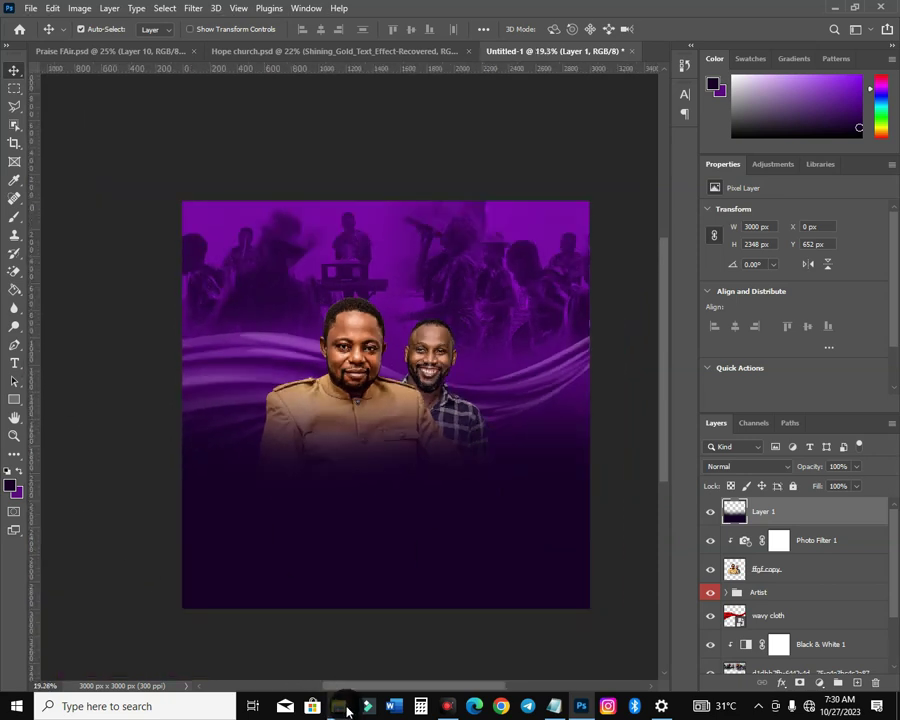
pyautogui.moveTo(341, 700)
pyautogui.click(323, 657)
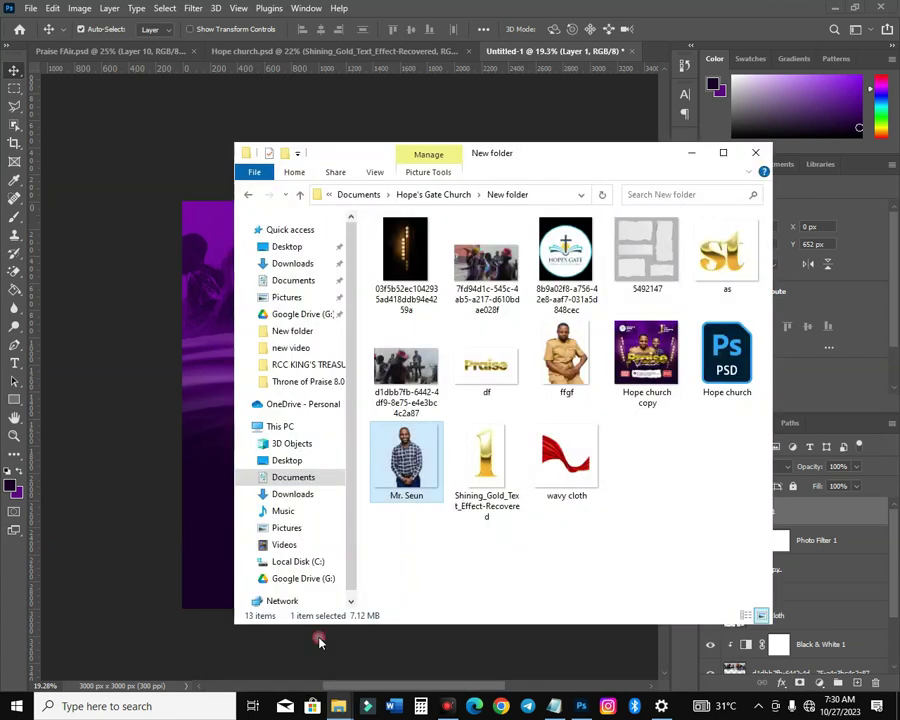
pyautogui.moveTo(512, 398); pyautogui.dragTo(518, 512)
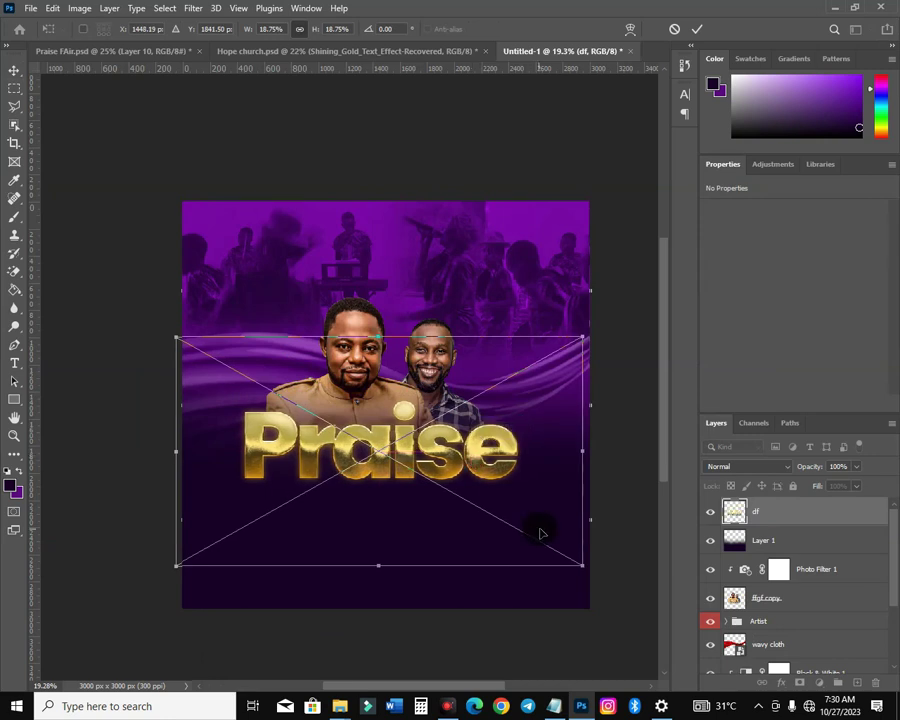
pyautogui.press('Return')
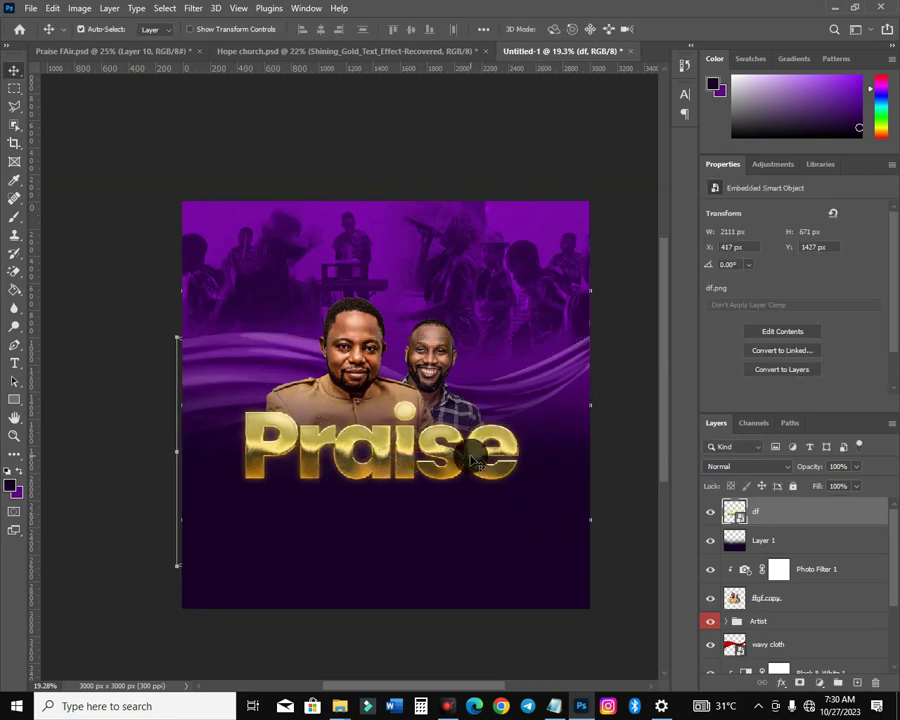
# - Scale the merged portrait cutouts up to about 104% and hide the Artist group
pyautogui.click(352, 305)
pyautogui.hotkey('ctrl', 't')
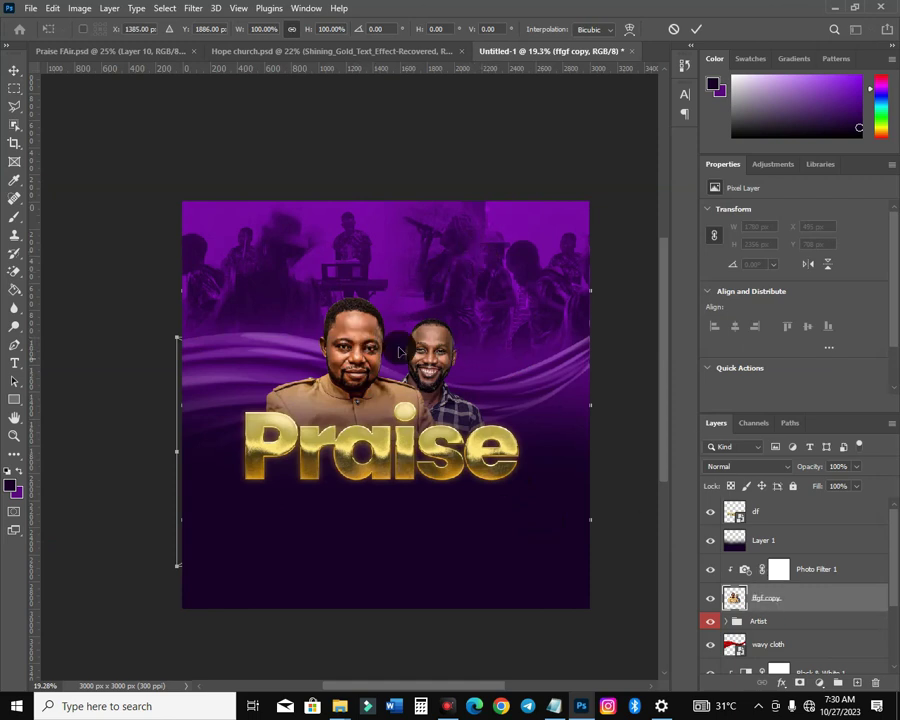
pyautogui.moveTo(490, 284); pyautogui.dragTo(498, 281)
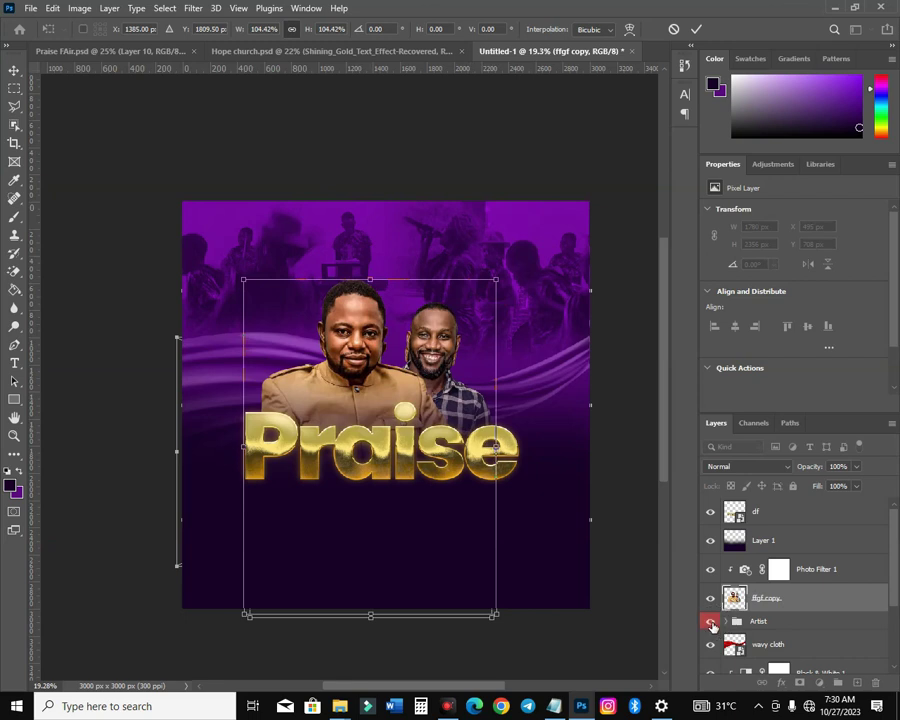
pyautogui.click(711, 622)
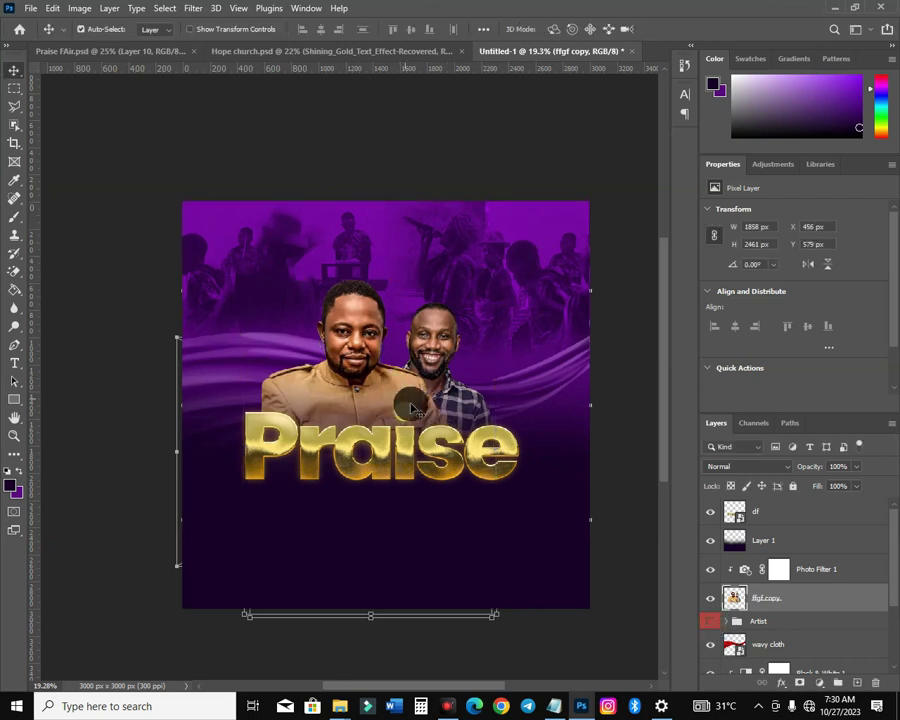
pyautogui.hotkey('ctrl', 't')
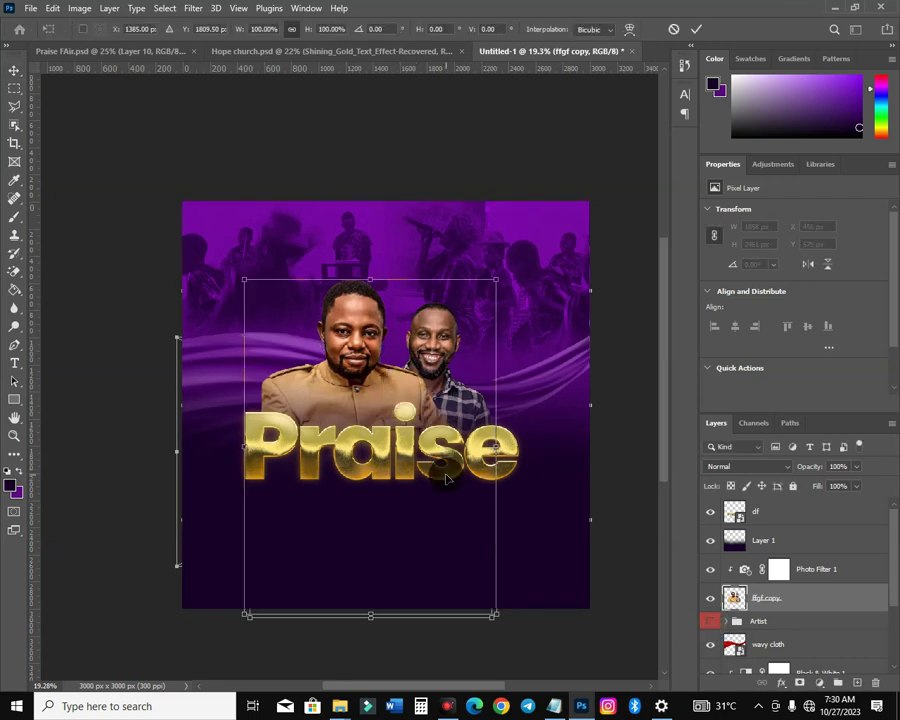
pyautogui.press('Return')
# - Resize the gold Praise title proportionally to about 2096 px wide
pyautogui.click(446, 476)
pyautogui.hotkey('ctrl', 't')
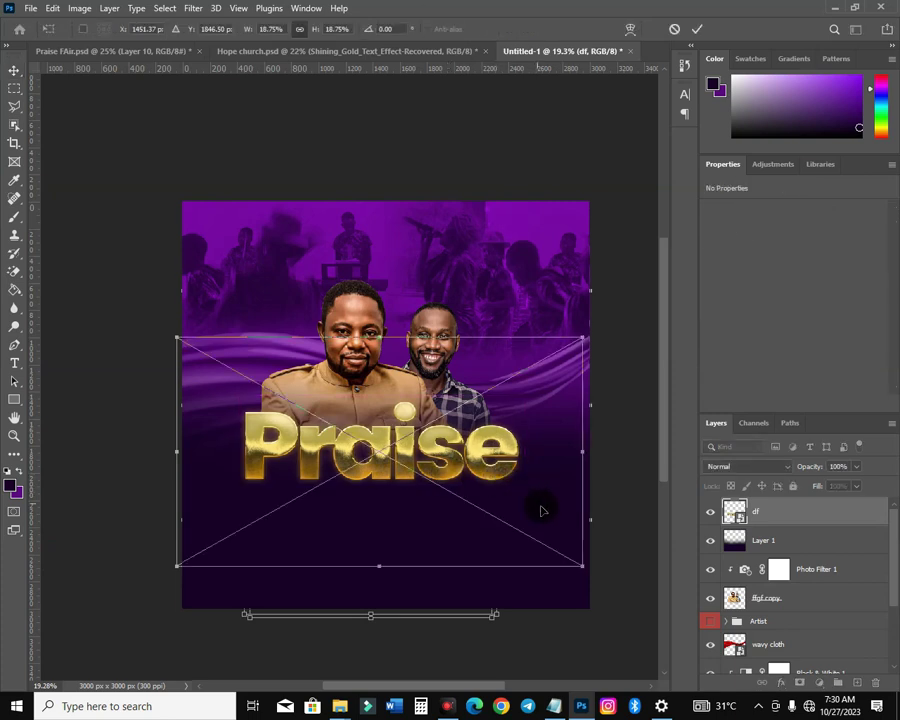
pyautogui.moveTo(578, 568)
pyautogui.mouseDown()
pyautogui.moveTo(568, 560)
pyautogui.moveTo(578, 570)
pyautogui.mouseUp()
pyautogui.press('Return')
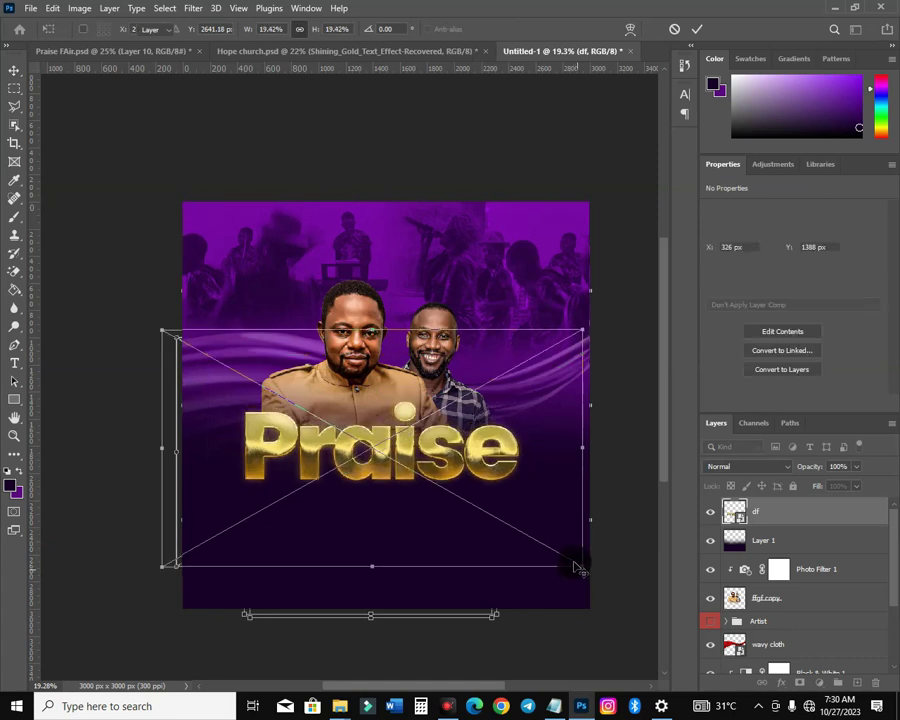
pyautogui.hotkey('ctrl', 't')
pyautogui.moveTo(582, 561); pyautogui.dragTo(571, 564)
pyautogui.press('Return')
# - Nudge the Praise title right and up to X 400 px, Y 1400 px
pyautogui.hotkey('shift', 'Right')
pyautogui.hotkey('shift', 'Right')
pyautogui.hotkey('shift', 'Right')
pyautogui.press('Up')
pyautogui.press('Up')
pyautogui.press('Up')
pyautogui.press('Up')
pyautogui.press('Up')
pyautogui.press('Up')
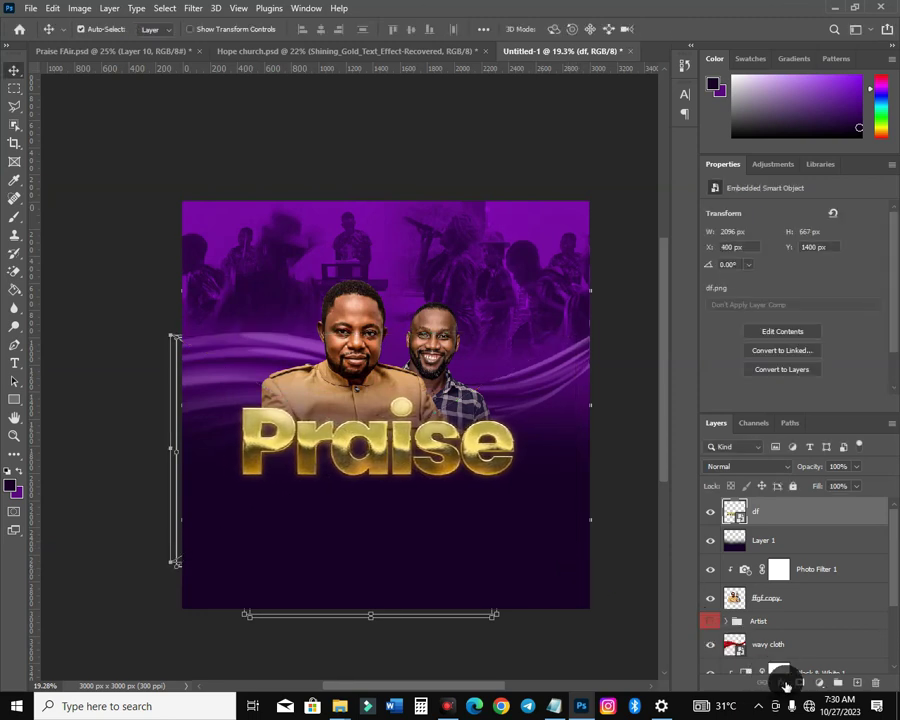
# - Add a Vibrance adjustment clipped to the Praise title, with Vibrance +35 and Saturation +4
pyautogui.click(815, 683)
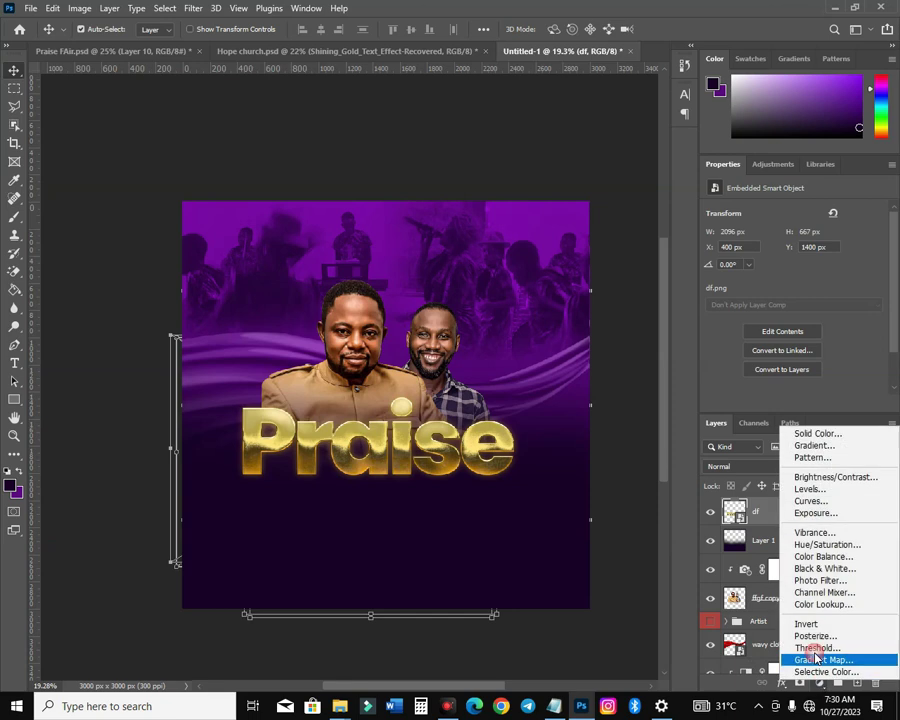
pyautogui.click(822, 532)
pyautogui.click(794, 405)
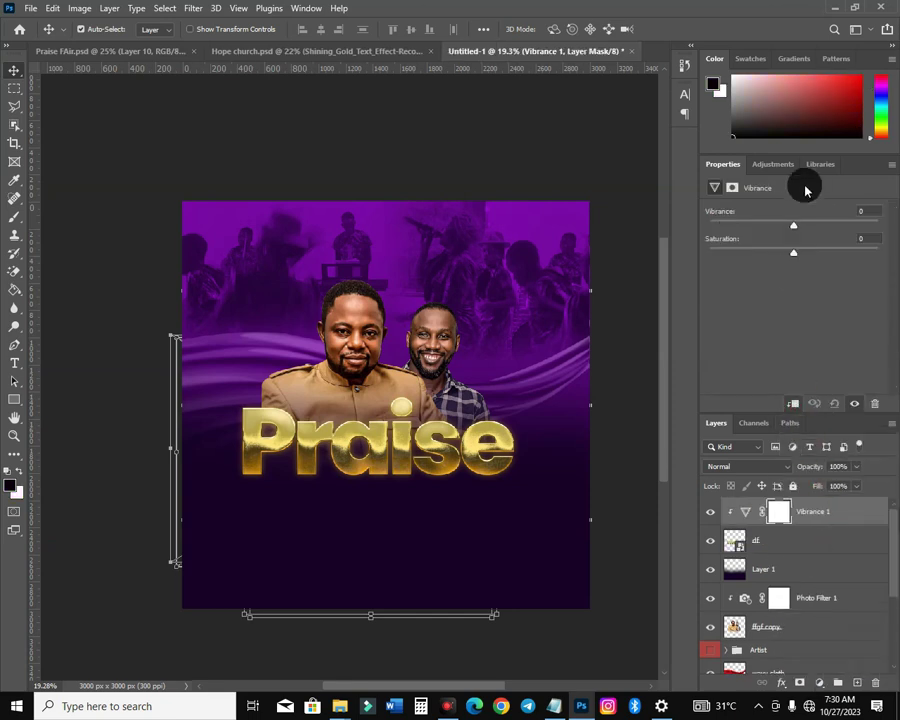
pyautogui.moveTo(815, 229); pyautogui.dragTo(821, 230)
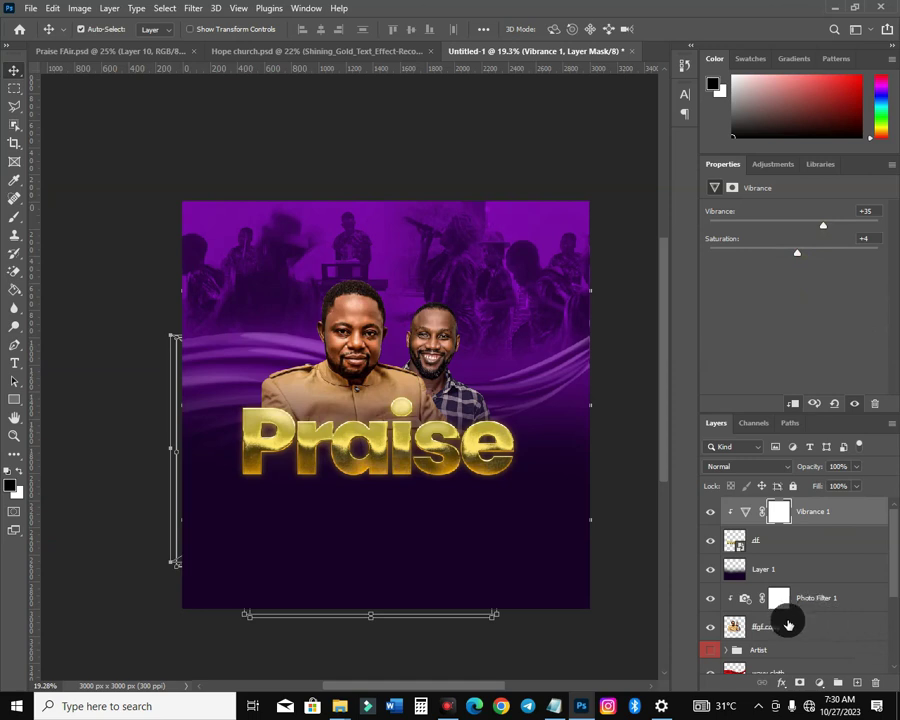
# - Add a 200 pt Autografia text layer below the Praise title, using the word Fair copied from the Notepad notes
pyautogui.click(14, 364)
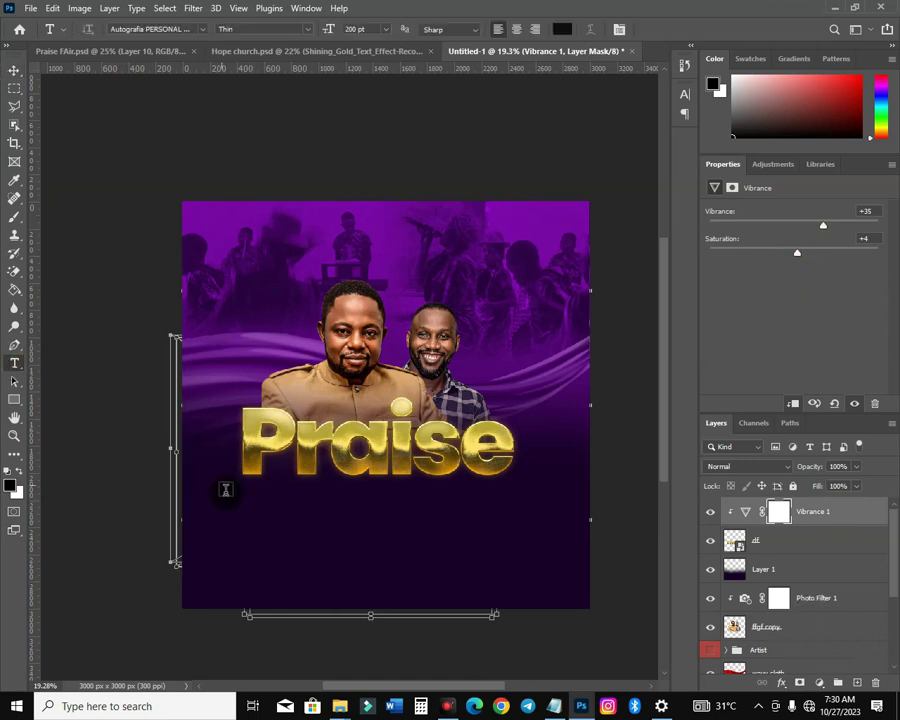
pyautogui.click(280, 511)
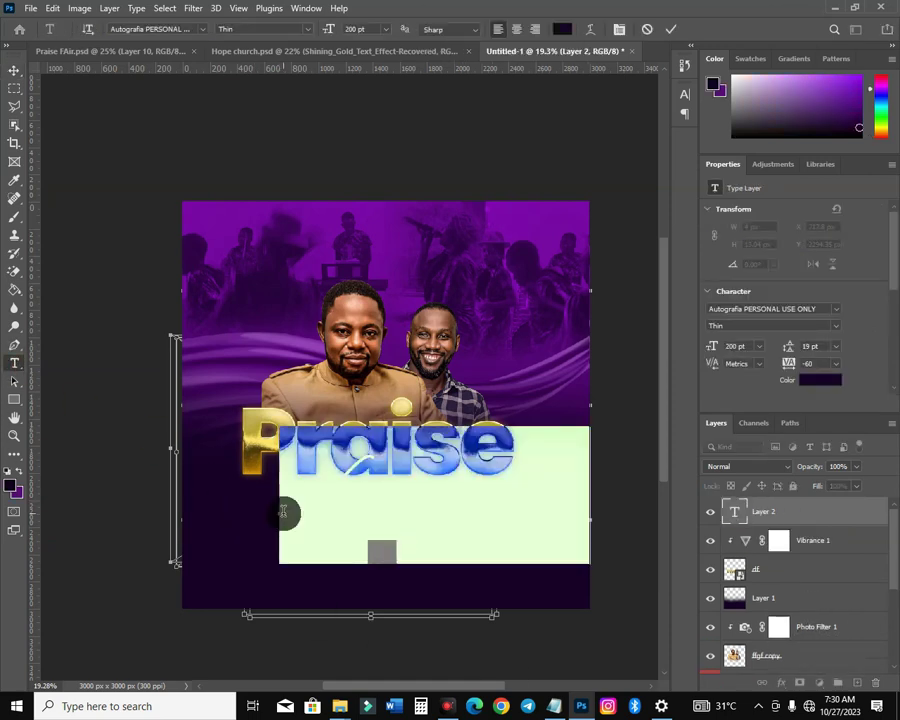
pyautogui.hotkey('alt', 'Tab')
pyautogui.hotkey('alt', 'Tab')
pyautogui.press('Tab')
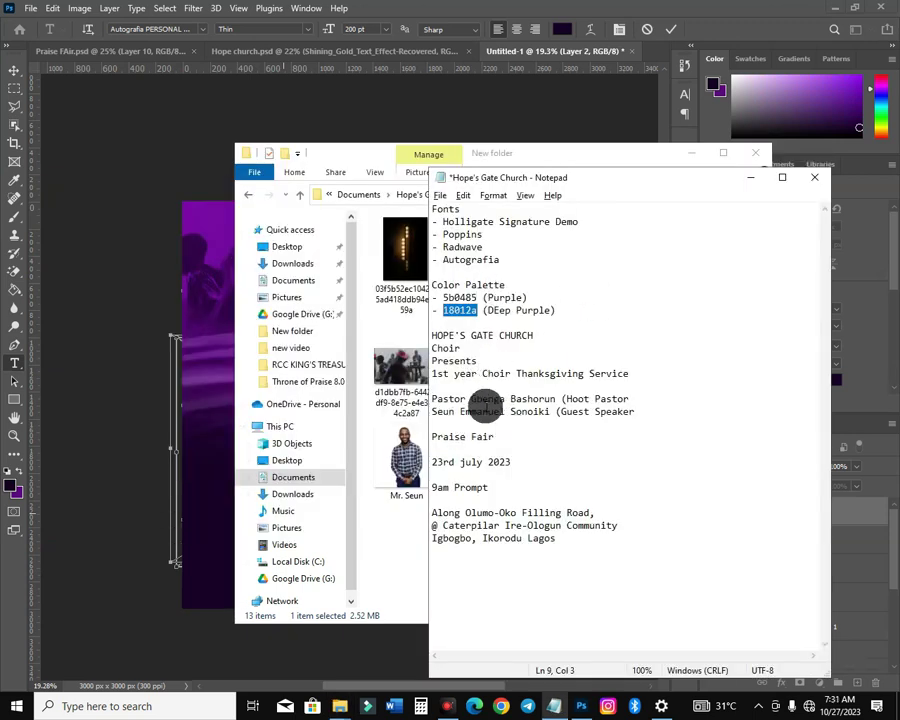
pyautogui.click(472, 436)
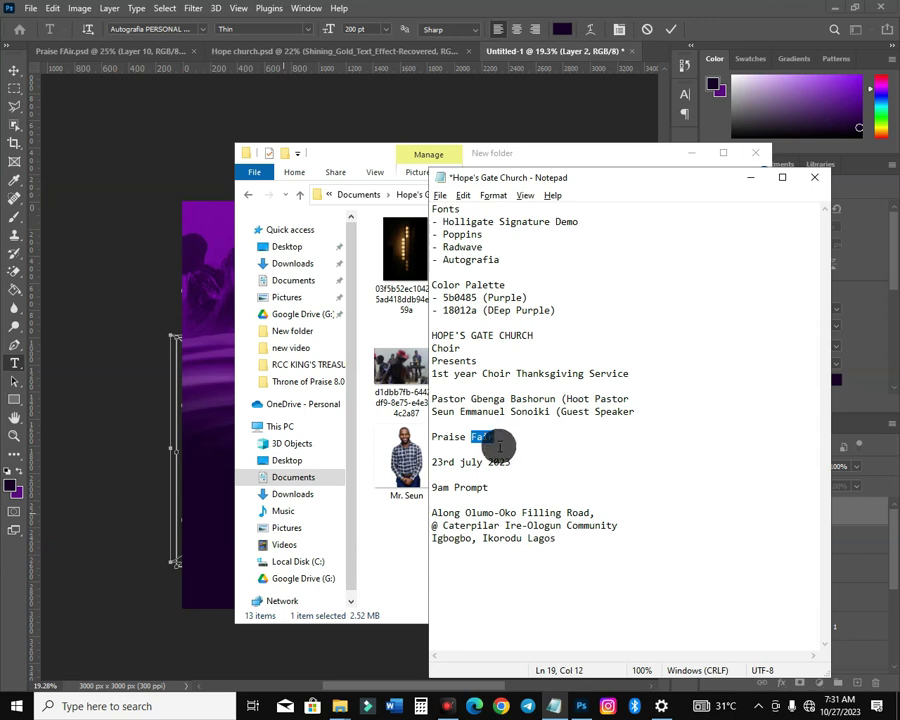
pyautogui.click(216, 434)
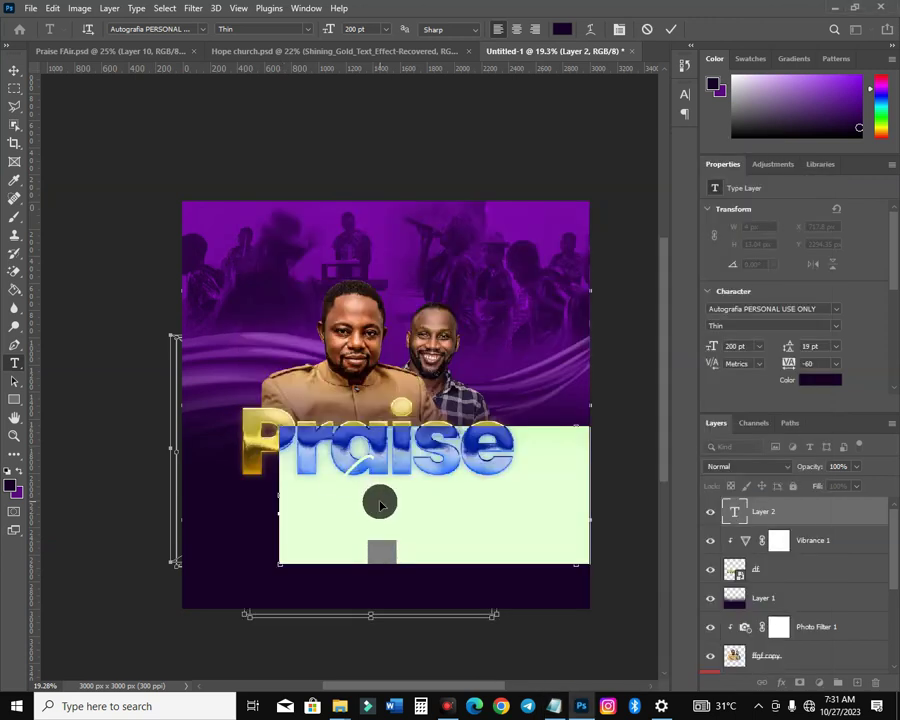
pyautogui.click(380, 503)
# - Set the Fair text colour to white, ffffff, and commit the text
pyautogui.click(820, 381)
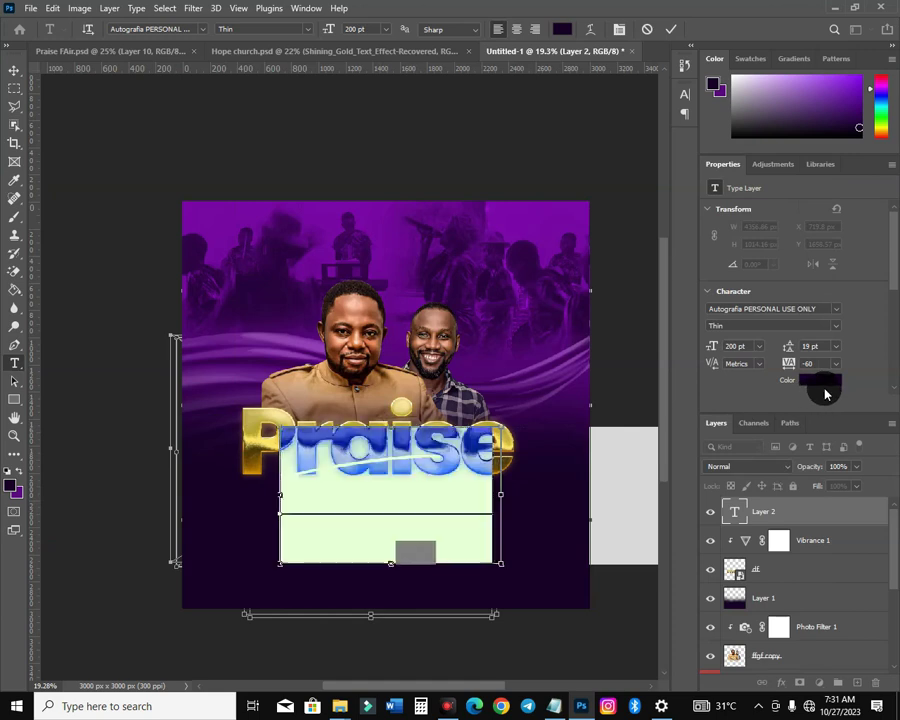
pyautogui.write('ffffff')
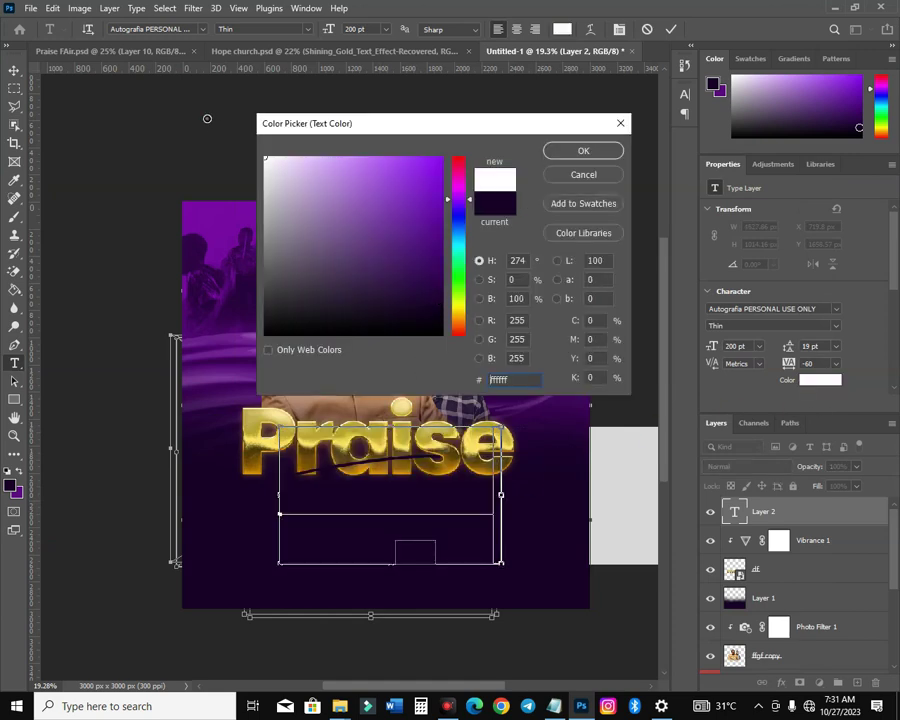
pyautogui.press('Return')
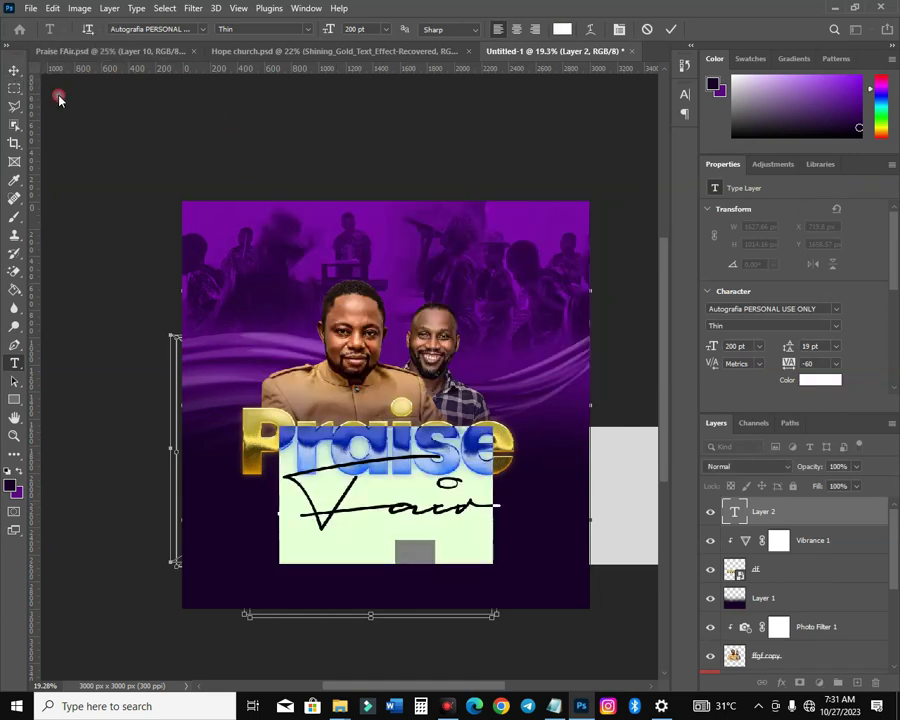
pyautogui.click(13, 71)
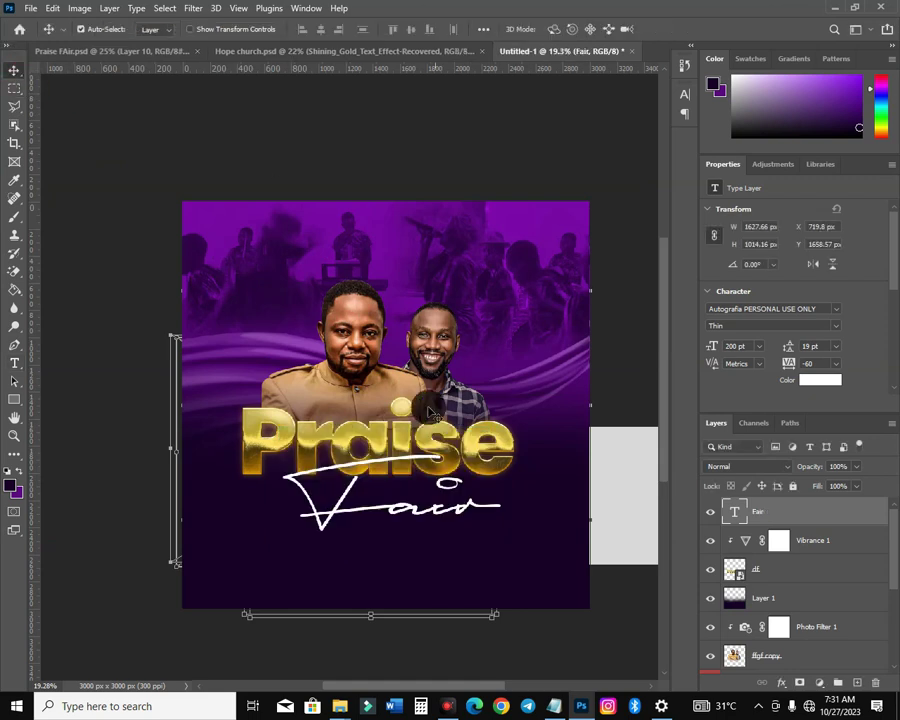
# - Move the Fair text to about X 569, Y 1557 px so it overlaps the Praise title's lower edge, and duplicate its layer
pyautogui.moveTo(418, 512); pyautogui.dragTo(405, 501)
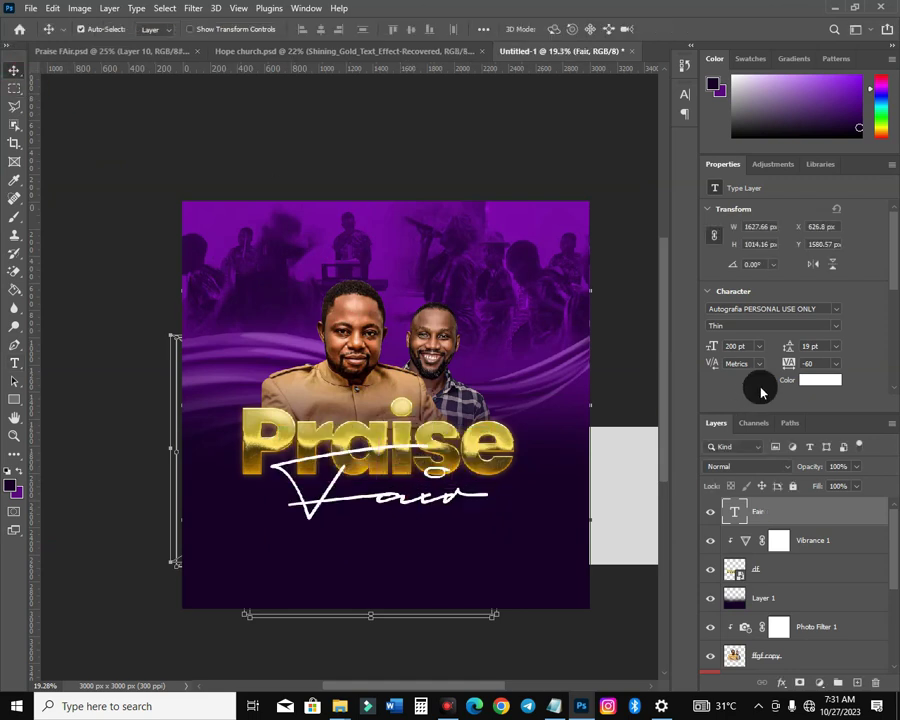
pyautogui.click(836, 327)
pyautogui.click(779, 341)
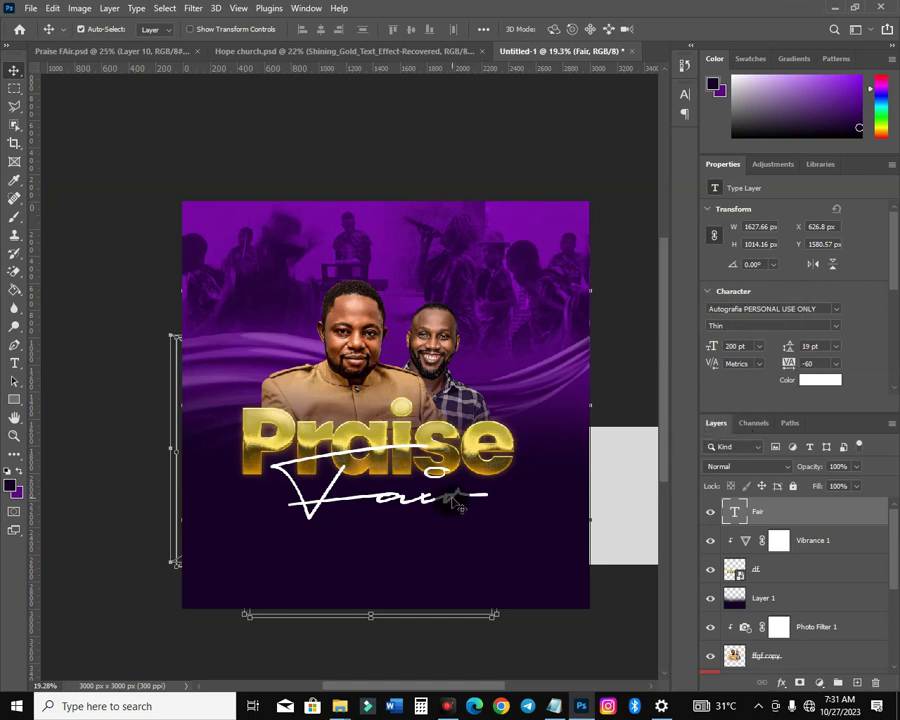
pyautogui.moveTo(466, 499)
pyautogui.mouseDown()
pyautogui.moveTo(458, 499)
pyautogui.moveTo(468, 514)
pyautogui.mouseUp()
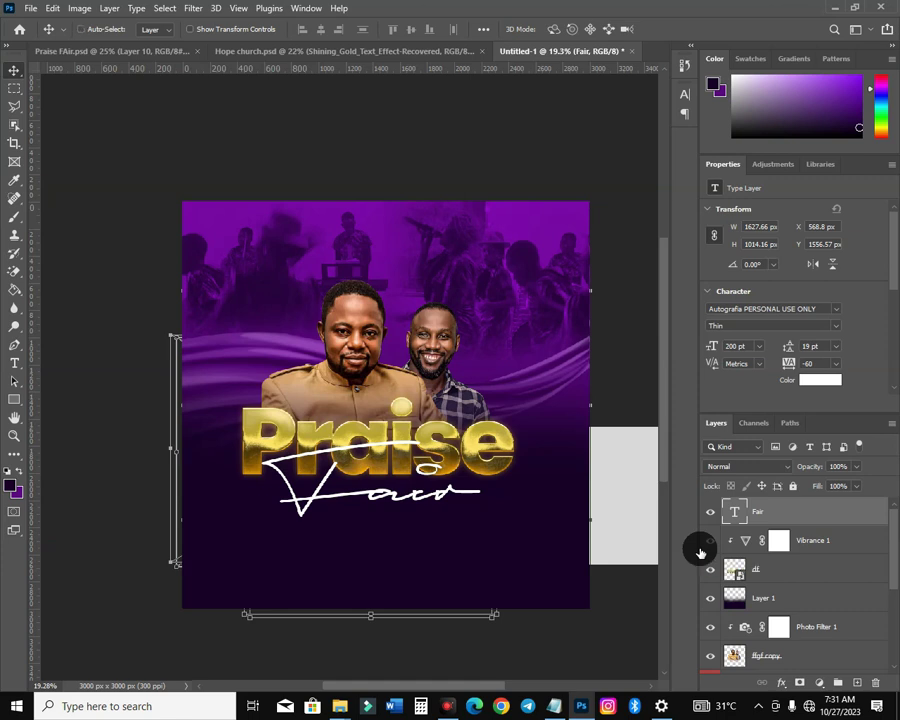
pyautogui.hotkey('ctrl', 'j')
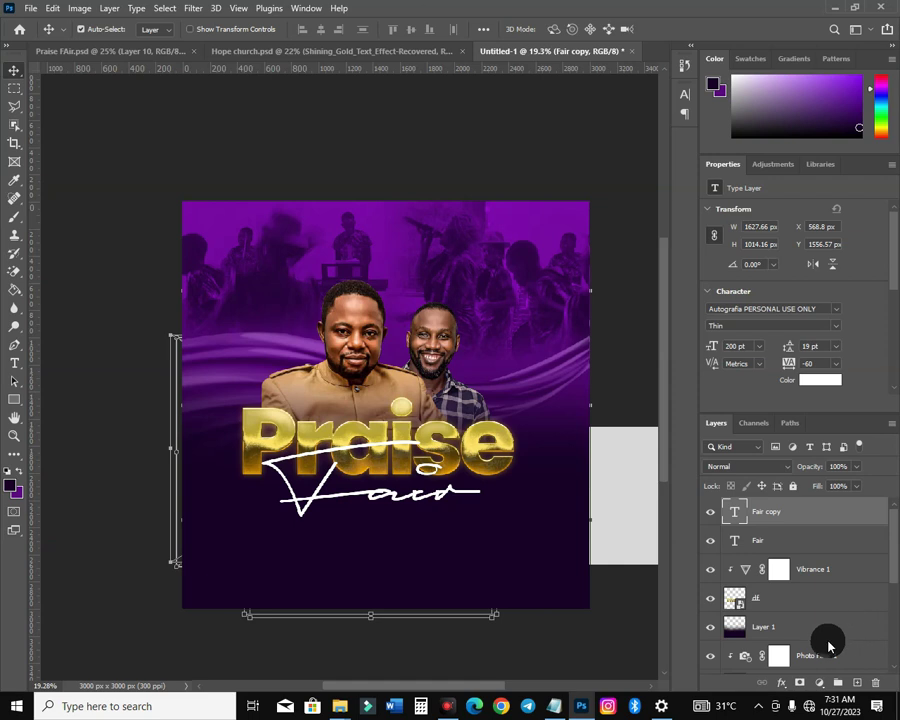
# - Convert the duplicated Fair text layer to a smart object and apply a Gaussian Blur with a 22.2 pixel radius
pyautogui.click(194, 9)
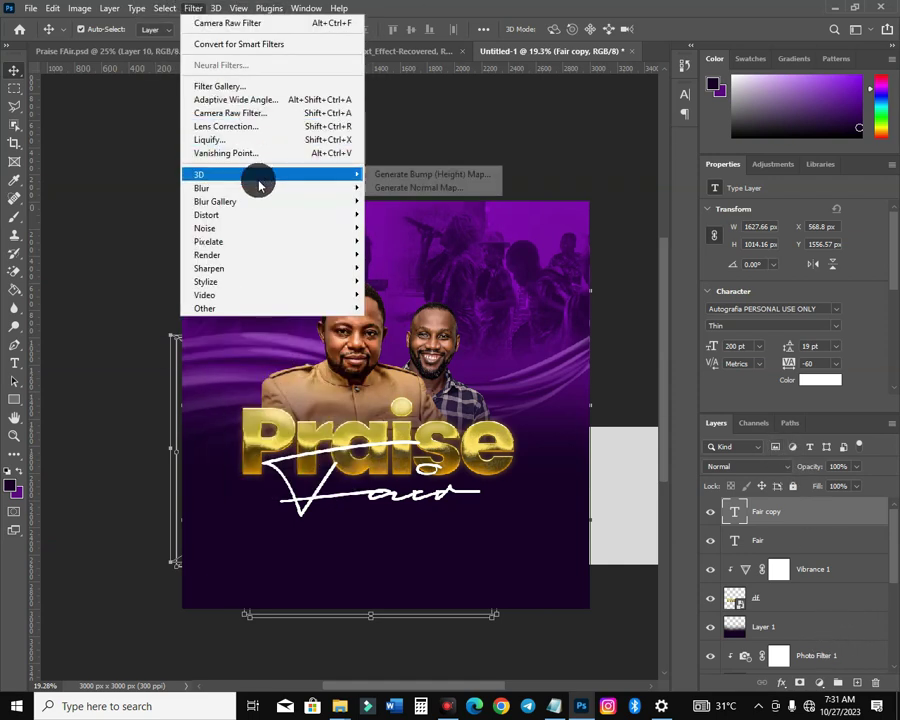
pyautogui.moveTo(258, 187)
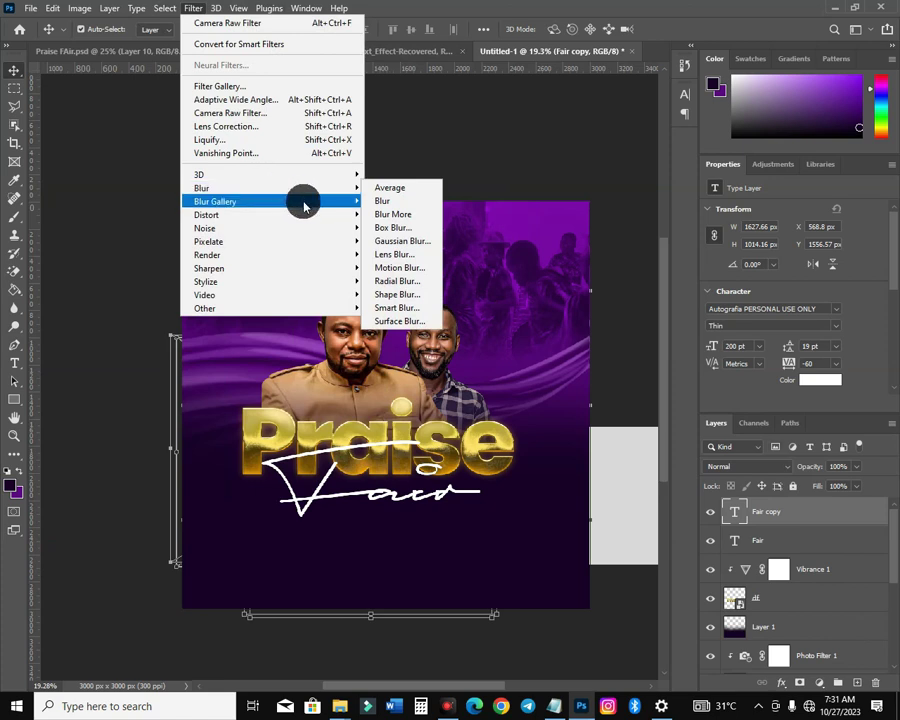
pyautogui.click(411, 232)
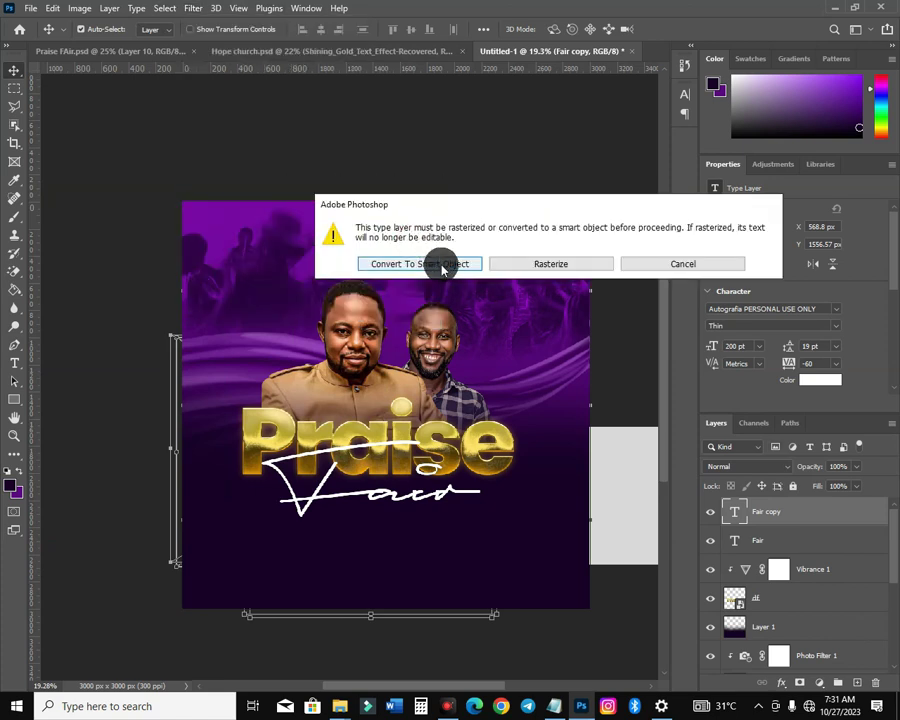
pyautogui.click(441, 270)
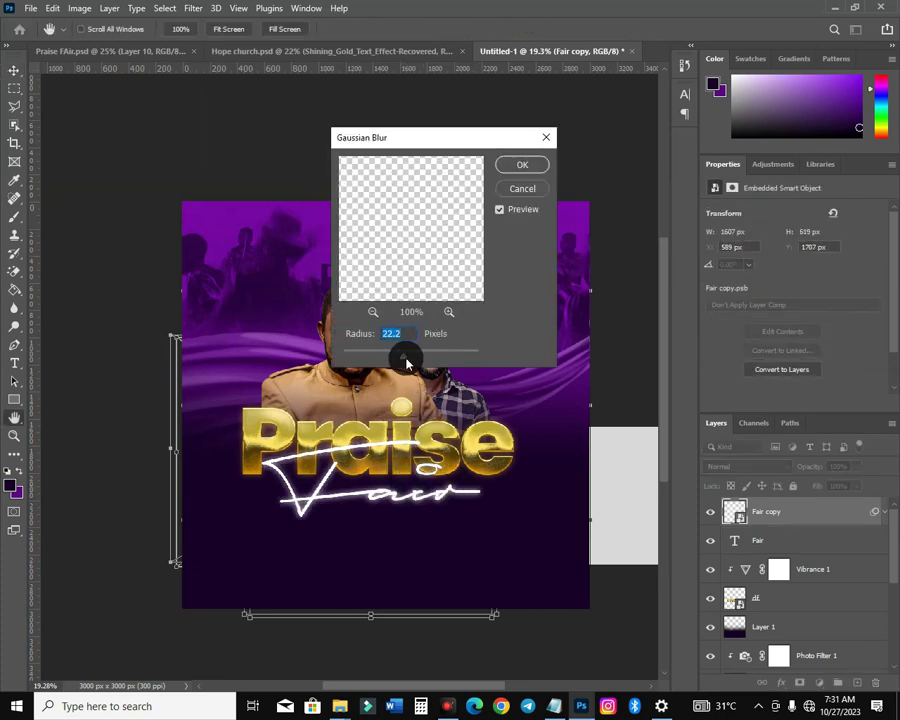
pyautogui.click(521, 166)
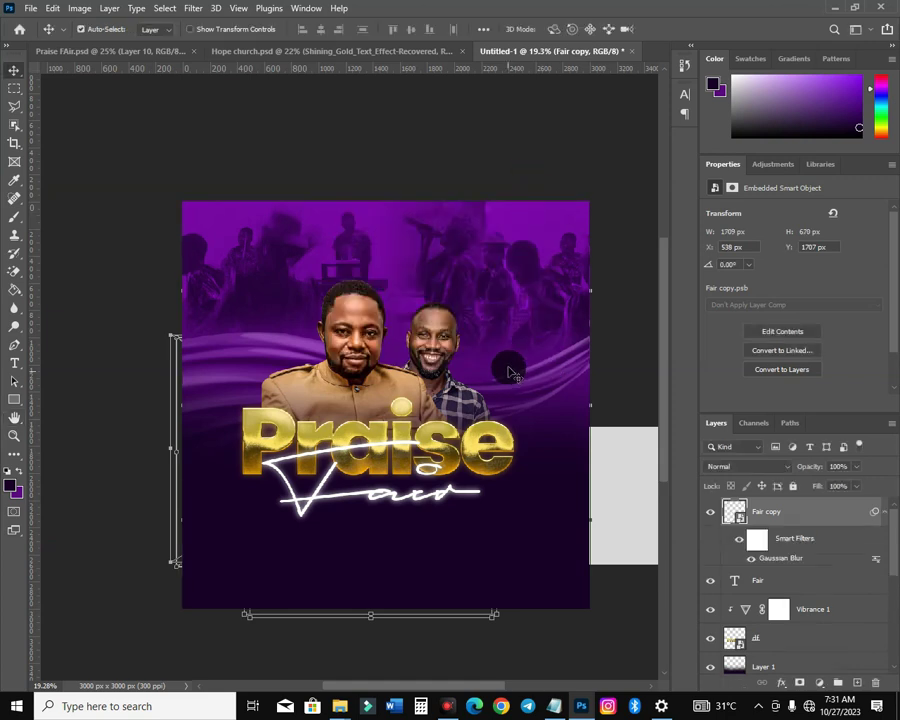
# - Nudge the two portrait cutouts slightly to the right on the flyer
pyautogui.scroll(2, 486, 530)
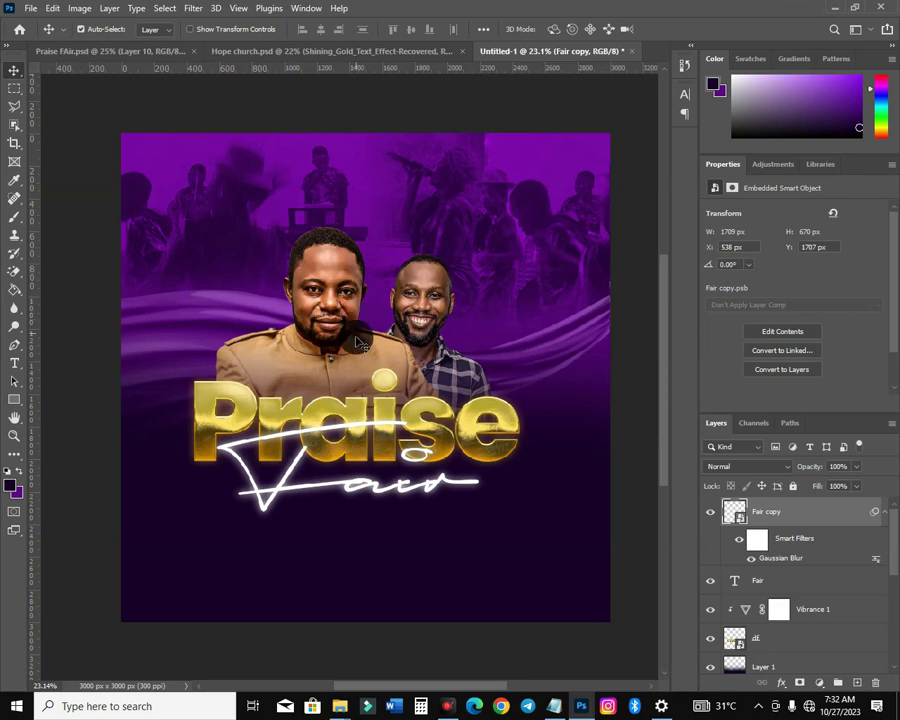
pyautogui.click(432, 344)
pyautogui.press('Right')
pyautogui.press('Right')
pyautogui.press('Right')
pyautogui.press('Right')
pyautogui.press('Right')
pyautogui.press('Right')
pyautogui.press('Right')
pyautogui.press('Right')
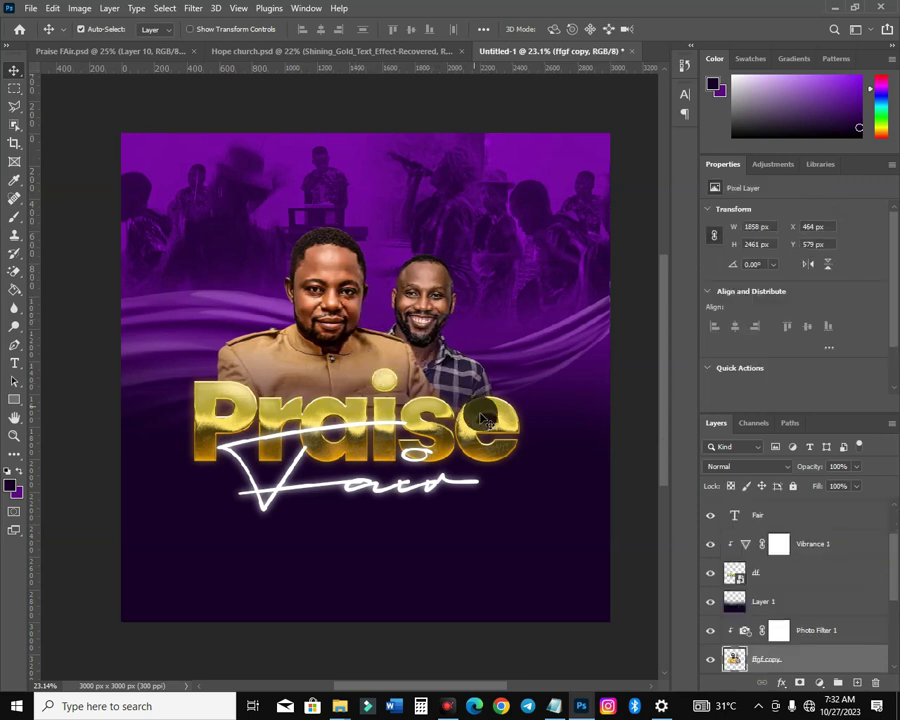
# - Nudge the gold Praise title slightly to the right, following the shifted portraits
pyautogui.click(503, 432)
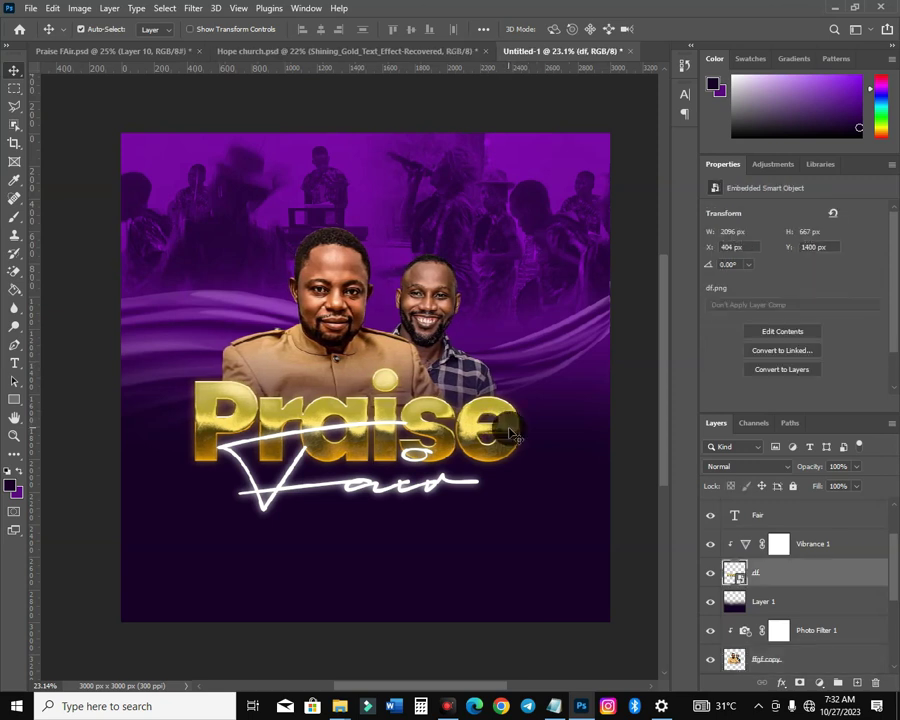
pyautogui.press('Right')
pyautogui.press('Right')
pyautogui.press('Right')
pyautogui.press('Right')
pyautogui.press('Right')
pyautogui.press('Right')
# - Nudge the Fair text and its blurred copy together slightly to the right, then deselect the layers
pyautogui.scroll(2, 748, 536)
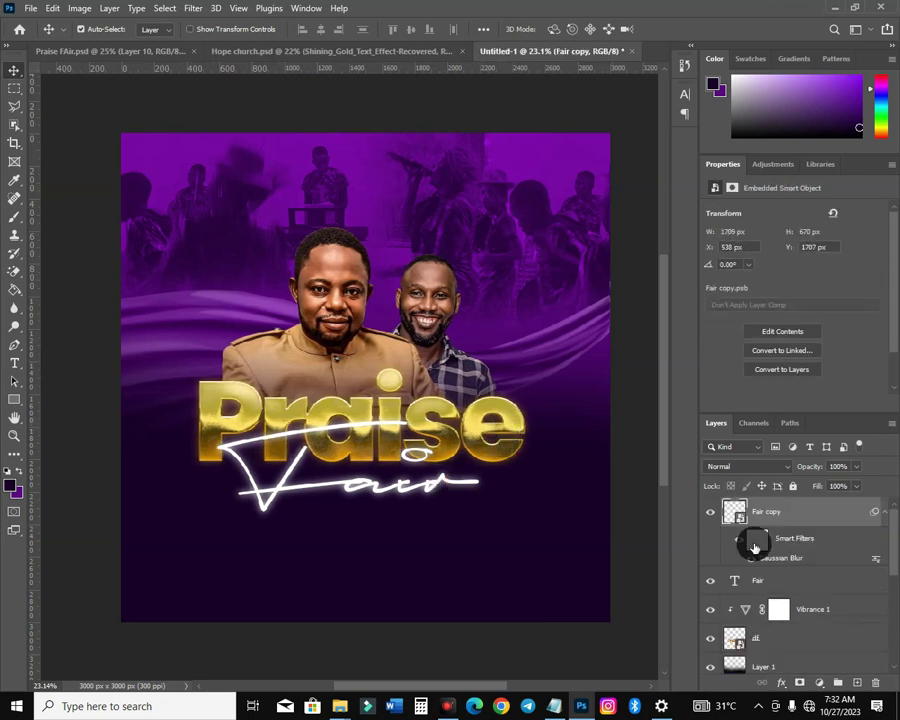
pyautogui.click(768, 580)
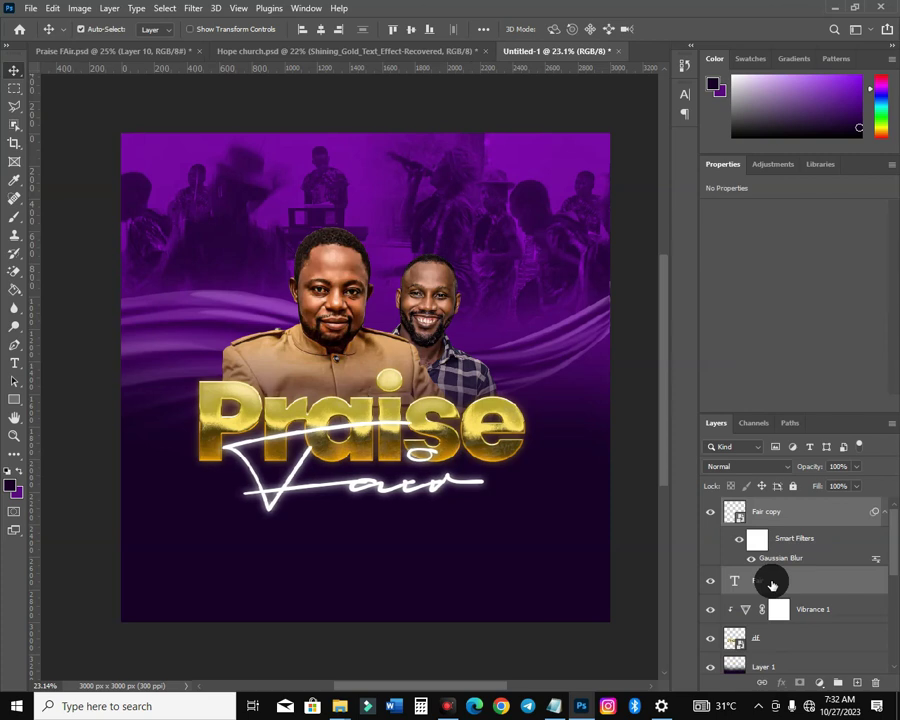
pyautogui.press('Right')
pyautogui.press('Right')
pyautogui.press('Right')
pyautogui.press('Right')
pyautogui.press('Right')
pyautogui.press('Right')
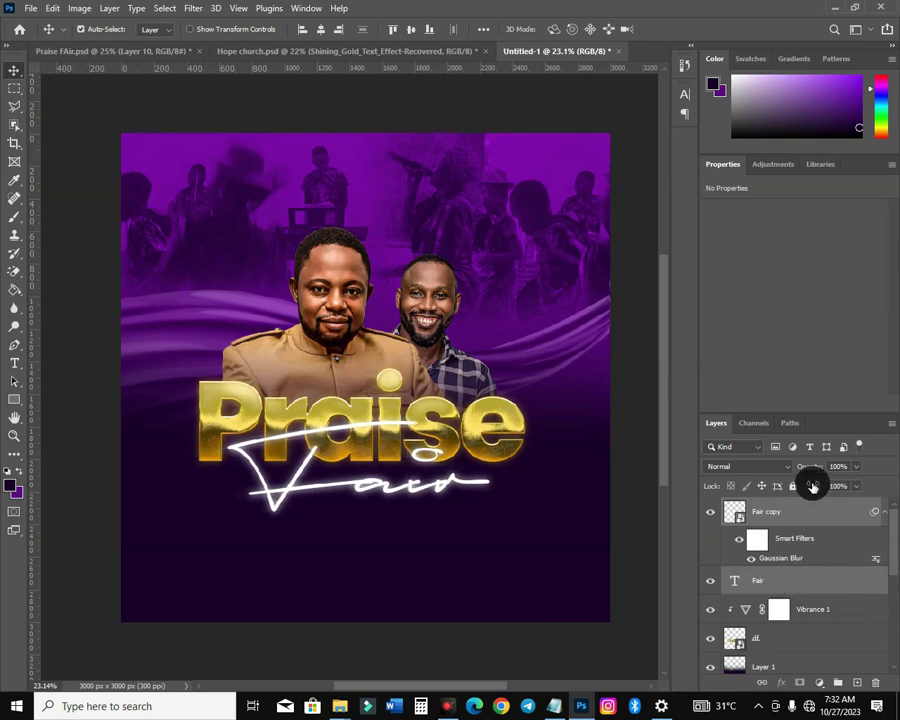
pyautogui.click(632, 410)
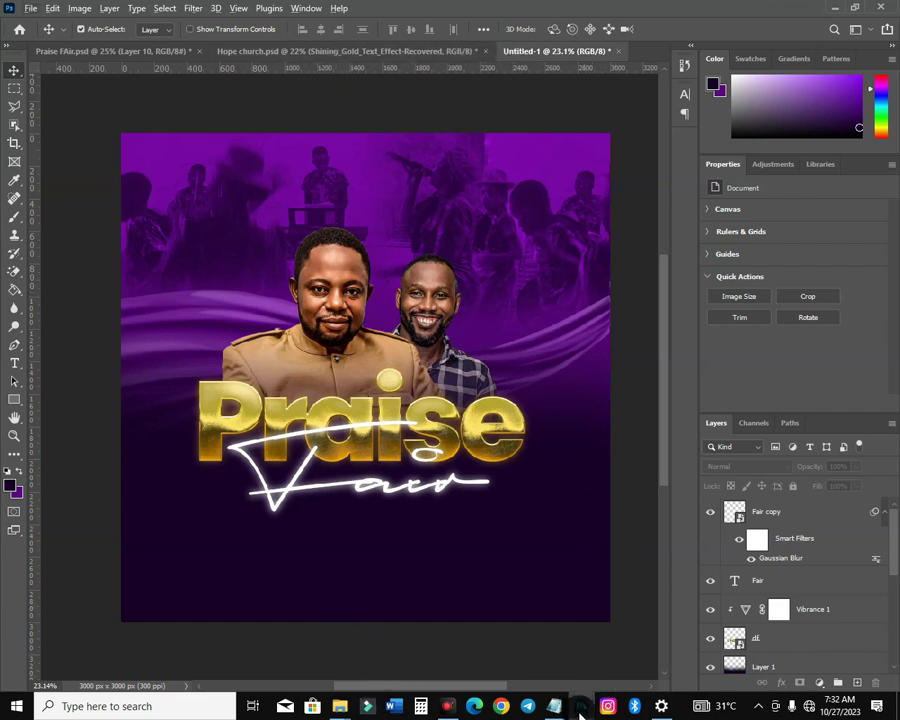
# - Try to save the flyer as a PSD over the existing Hope church file
pyautogui.moveTo(582, 708)
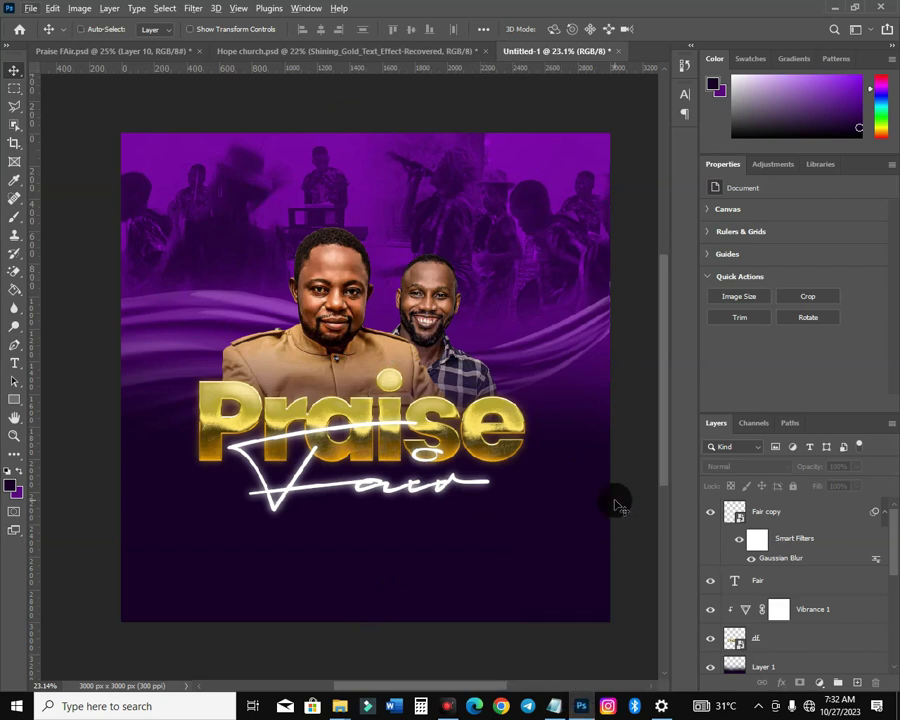
pyautogui.hotkey('ctrl', 's')
pyautogui.click(338, 298)
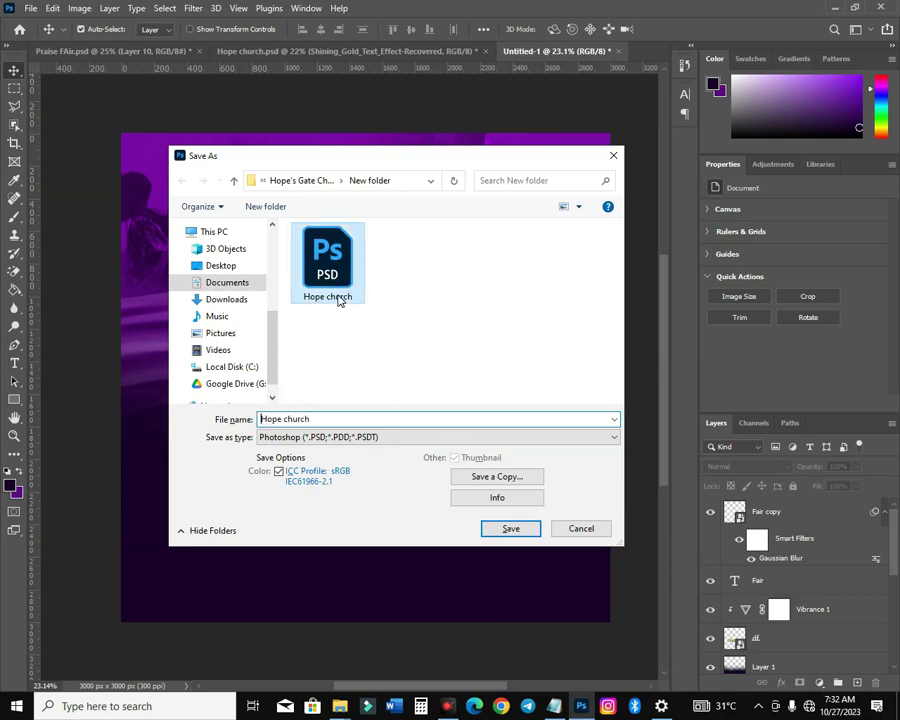
pyautogui.click(516, 532)
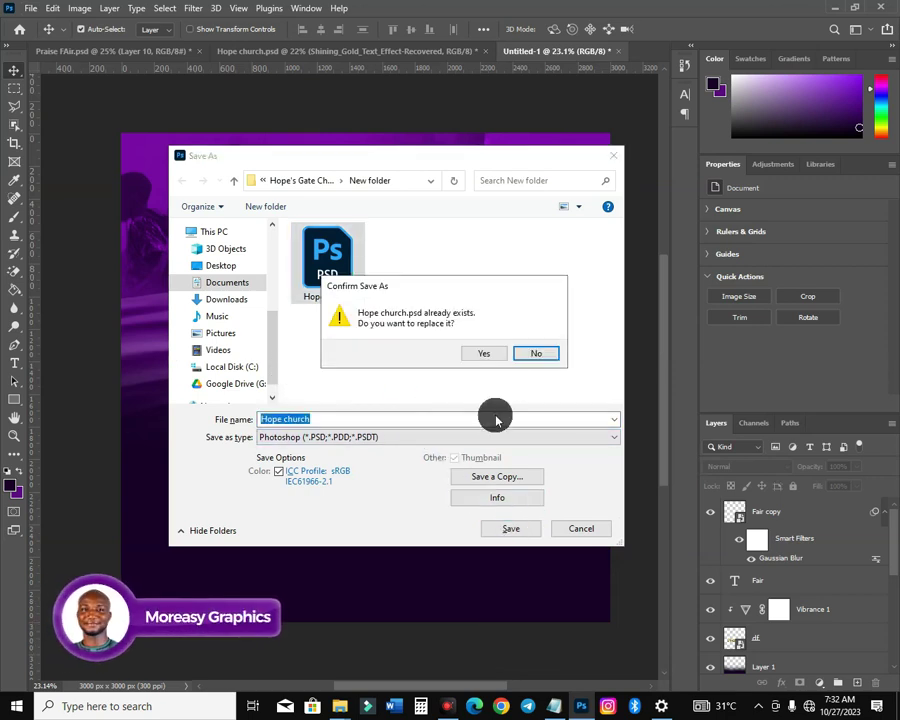
pyautogui.click(487, 356)
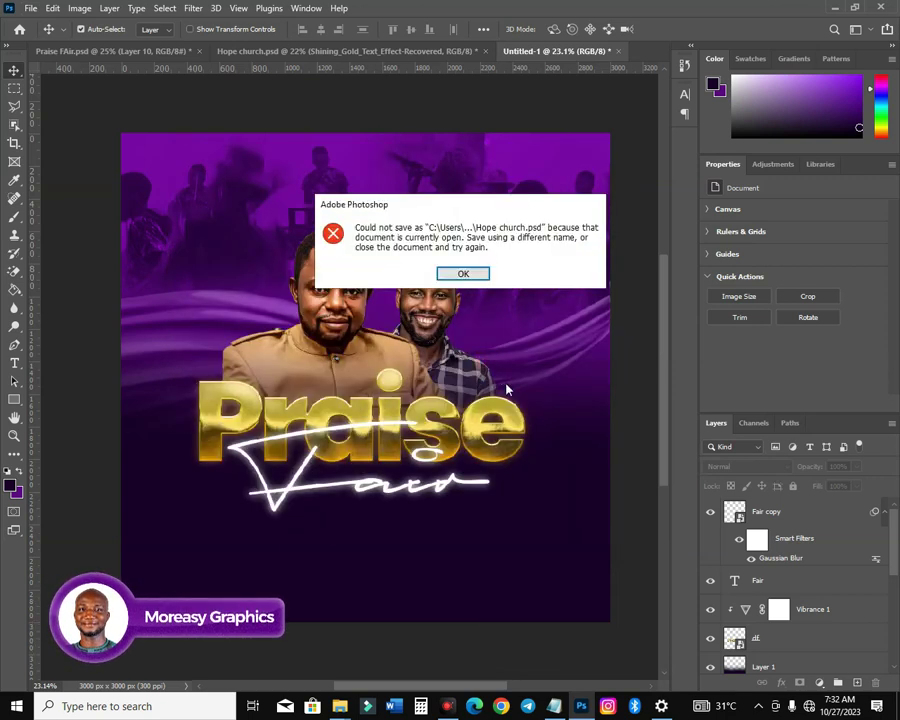
pyautogui.click(476, 275)
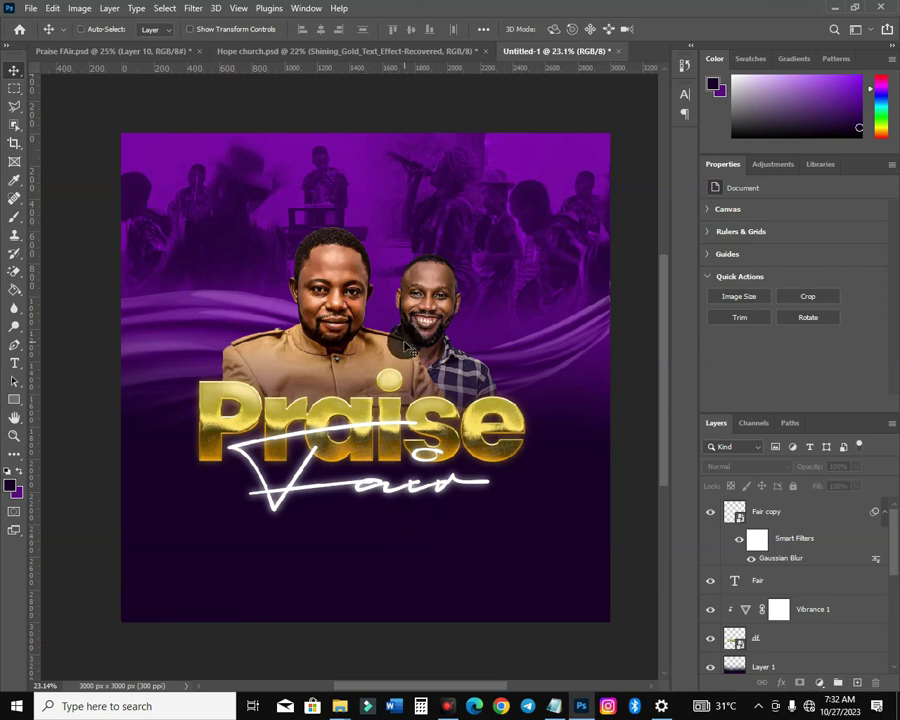
# - Save the flyer as a Photoshop file named Hope church flyer, with Maximize Compatibility on
pyautogui.hotkey('shift', 'ctrl', 's')
pyautogui.click(324, 292)
pyautogui.click(329, 418)
pyautogui.write('fl')
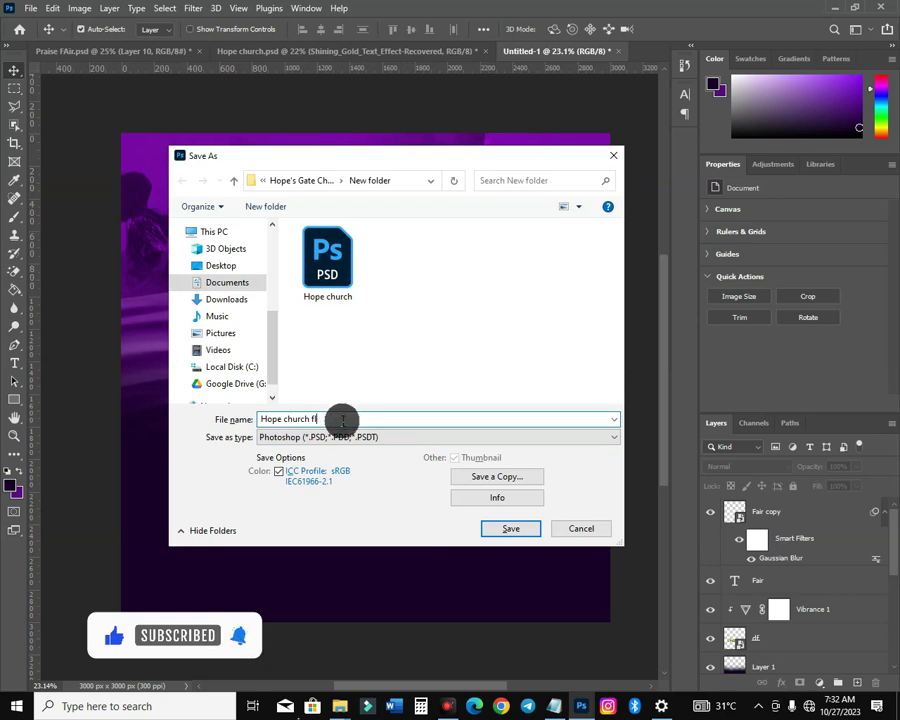
pyautogui.write('yer')
pyautogui.press('Return')
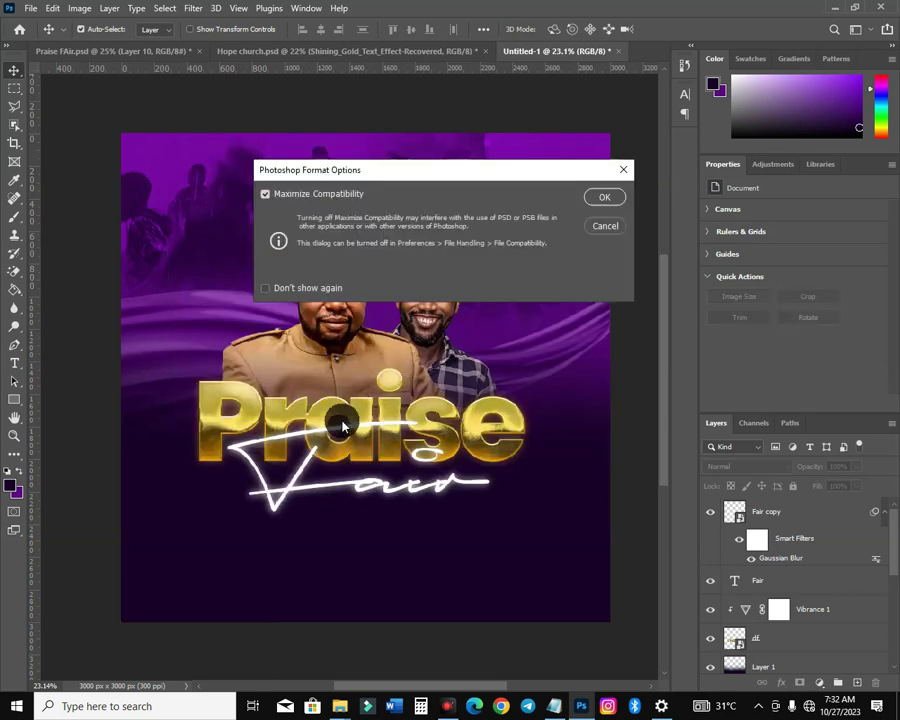
pyautogui.press('Return')
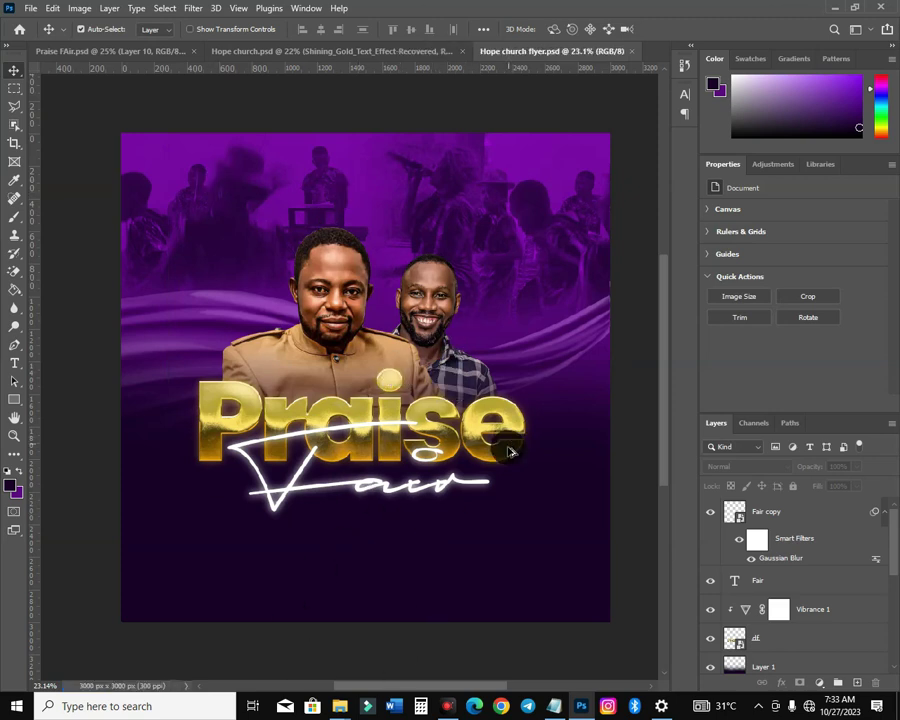
# - Place the Hope's Gate Church logo image from the file folder into the flyer and rasterize its layer
pyautogui.hotkey('alt', 'Tab')
pyautogui.click(576, 292)
pyautogui.moveTo(570, 283); pyautogui.dragTo(200, 300)
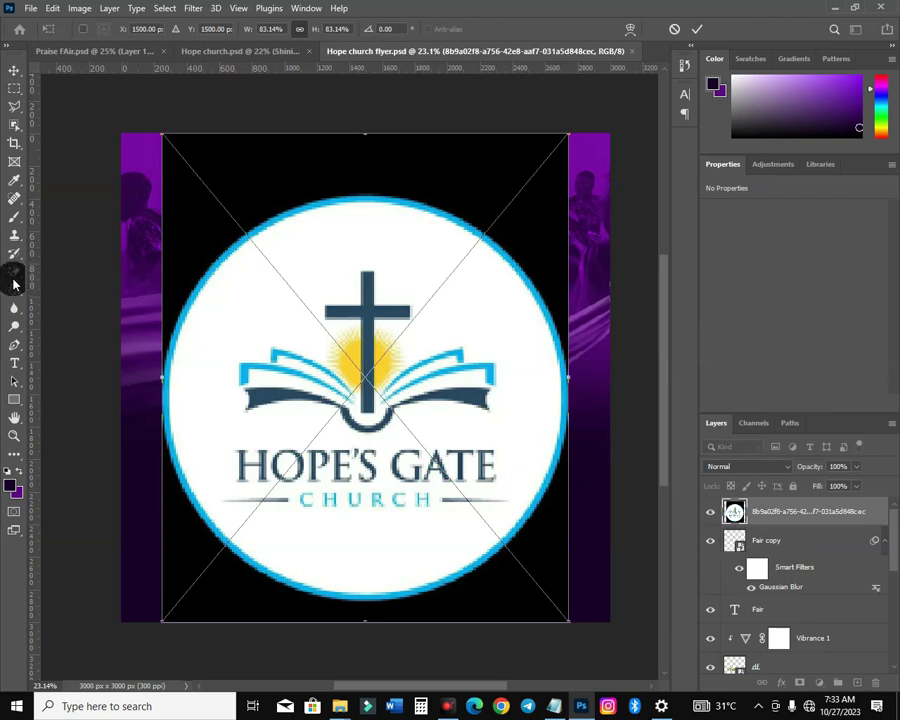
pyautogui.press('Return')
pyautogui.rightClick(825, 520)
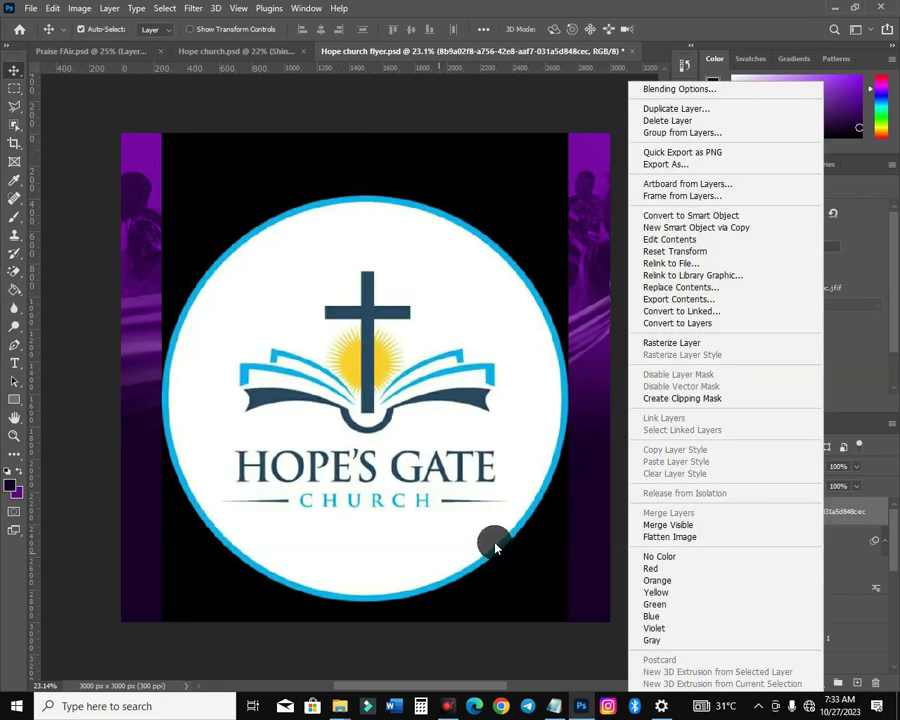
pyautogui.click(703, 342)
# - Erase the black background around the round church logo with the Magic Eraser at tolerance 32
pyautogui.click(16, 274)
pyautogui.click(68, 300)
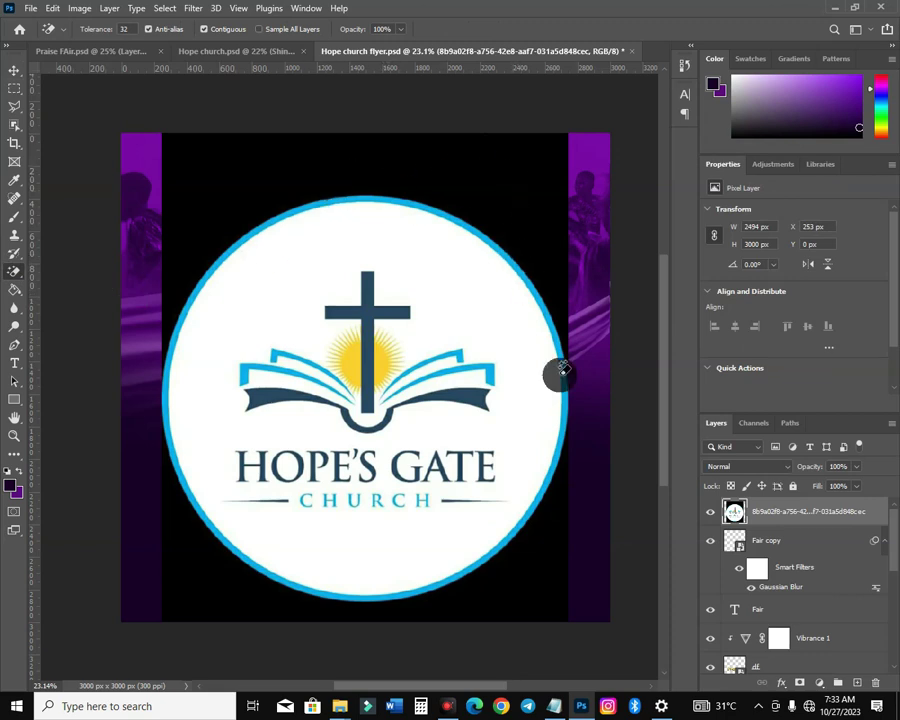
pyautogui.click(541, 177)
pyautogui.click(521, 570)
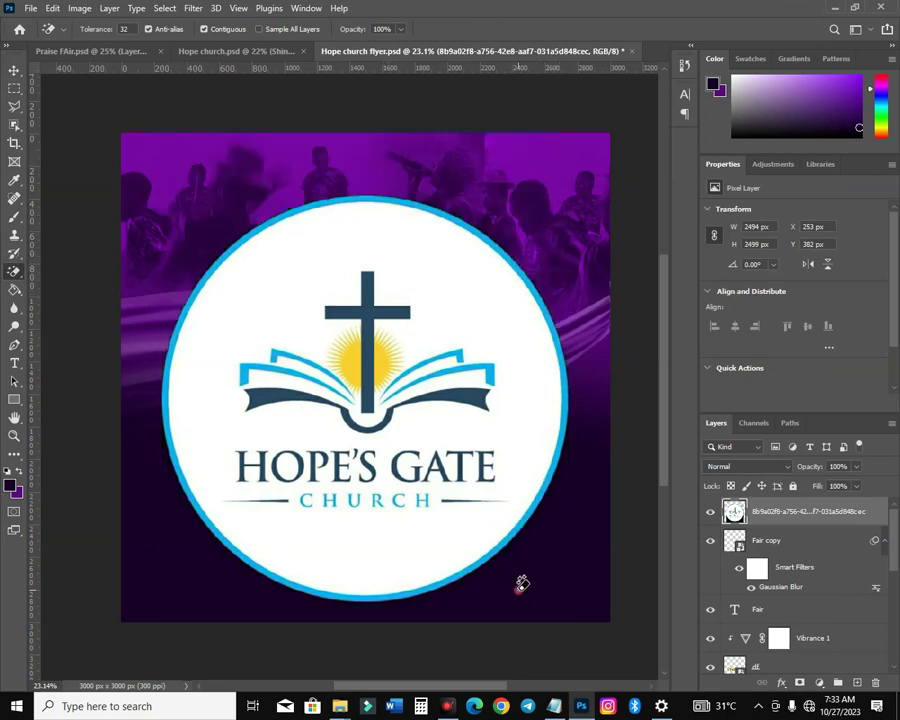
# - Scale the church logo to about 321 px wide and place it in the flyer's upper-left corner at about X 174, Y 160 px
pyautogui.click(15, 69)
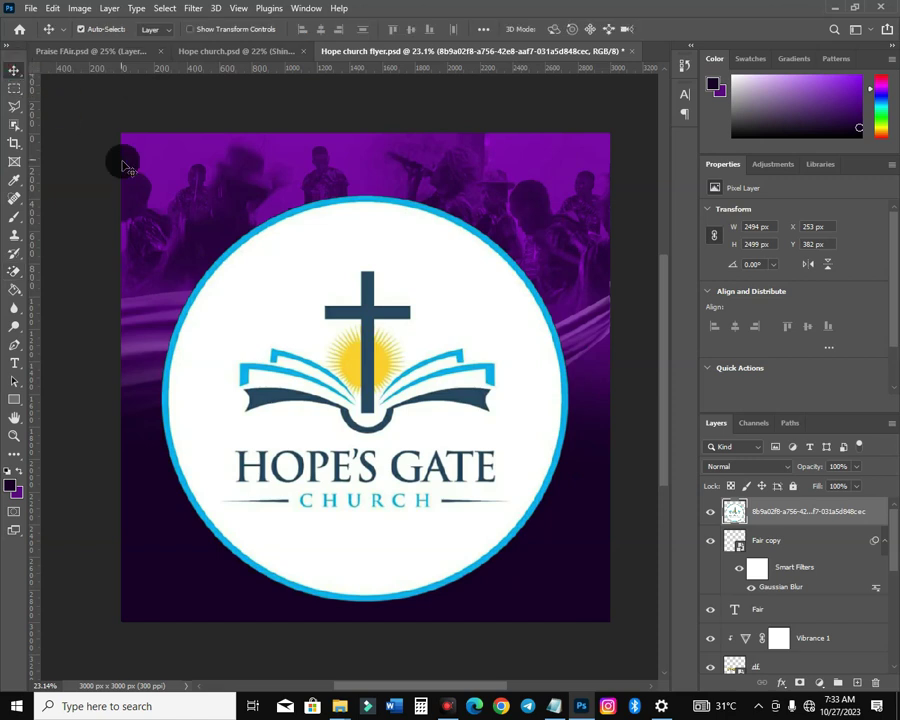
pyautogui.hotkey('ctrl', 't')
pyautogui.moveTo(567, 599); pyautogui.dragTo(194, 211)
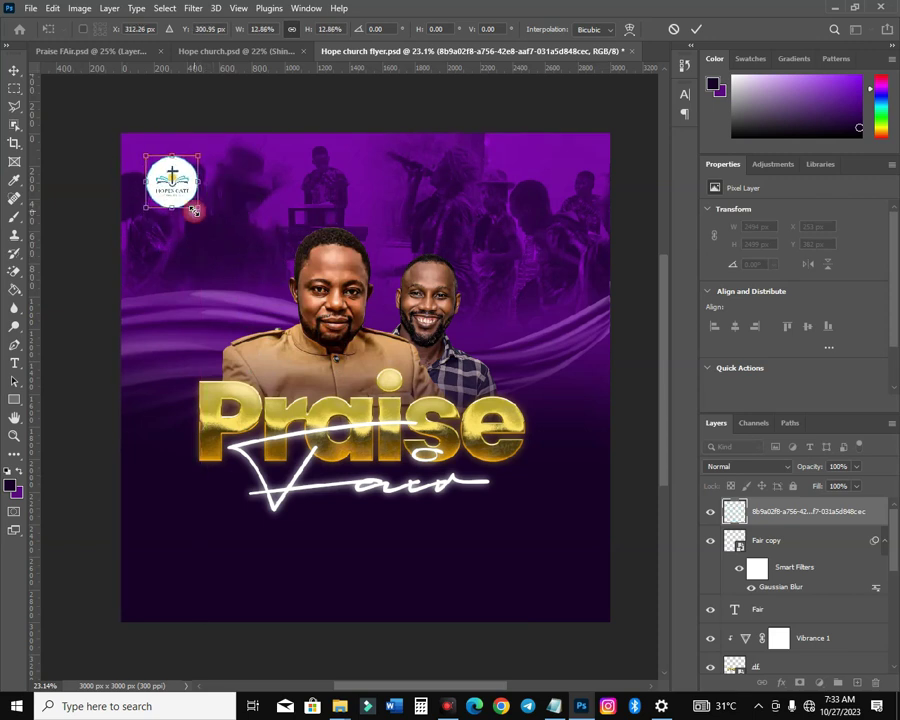
pyautogui.press('Return')
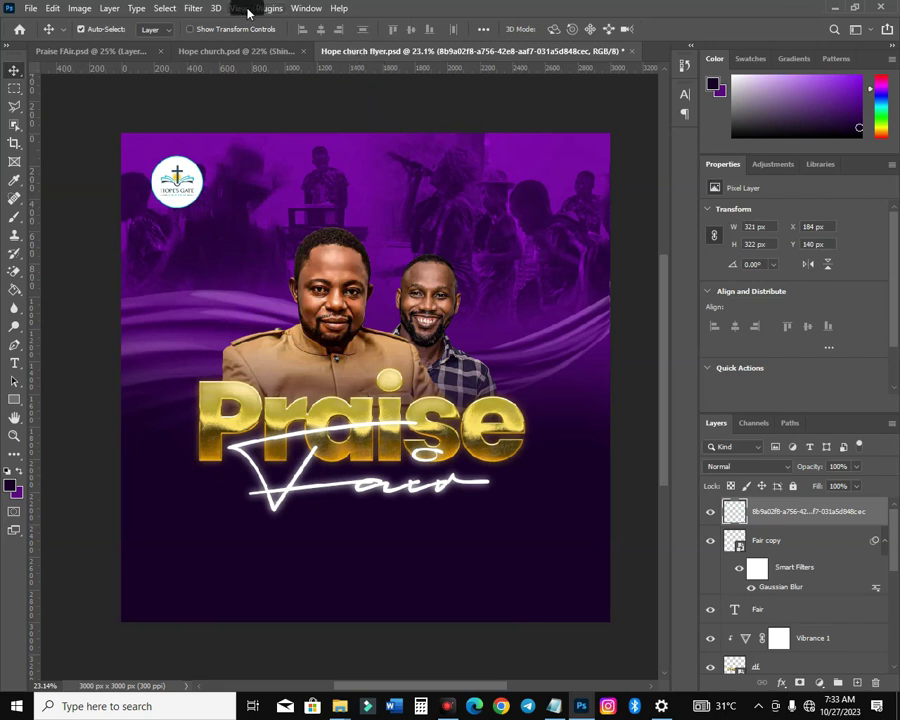
pyautogui.moveTo(192, 180); pyautogui.dragTo(190, 184)
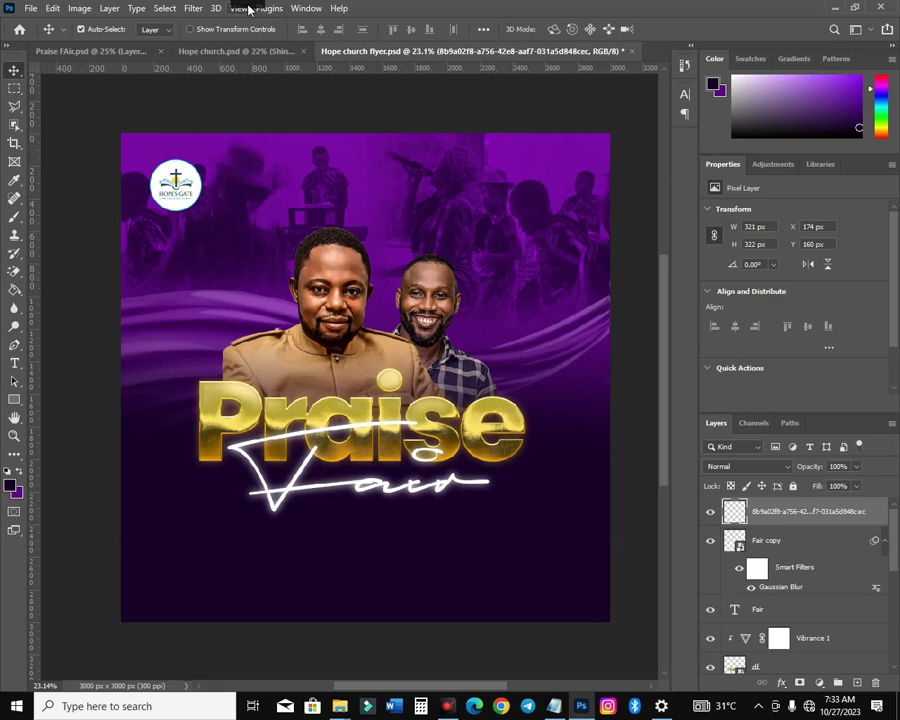
# - Set up a new guide layout with 1 column and 1 row
pyautogui.click(239, 8)
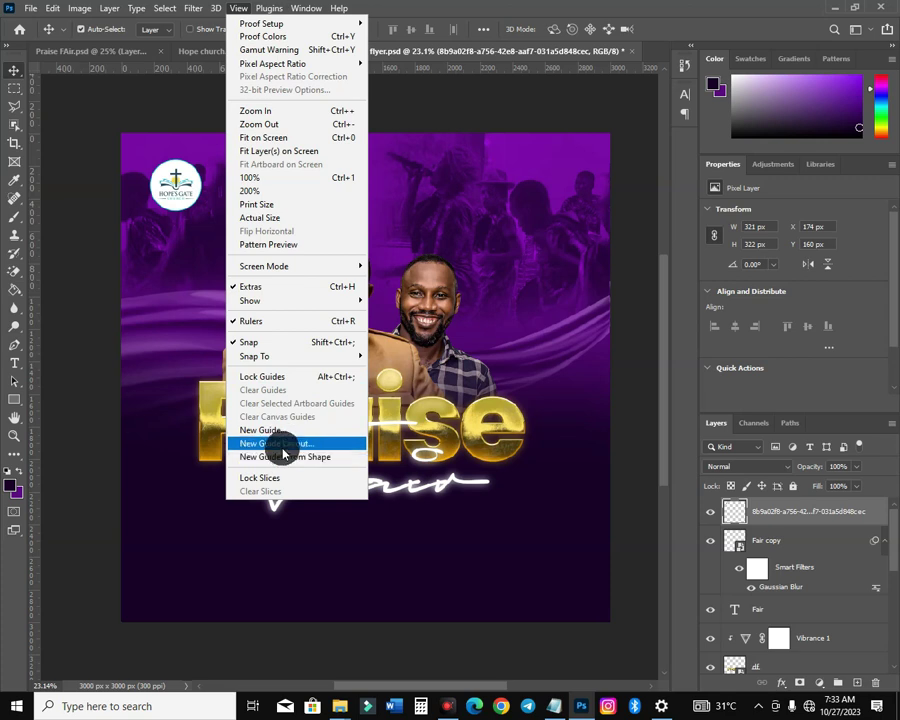
pyautogui.click(238, 8)
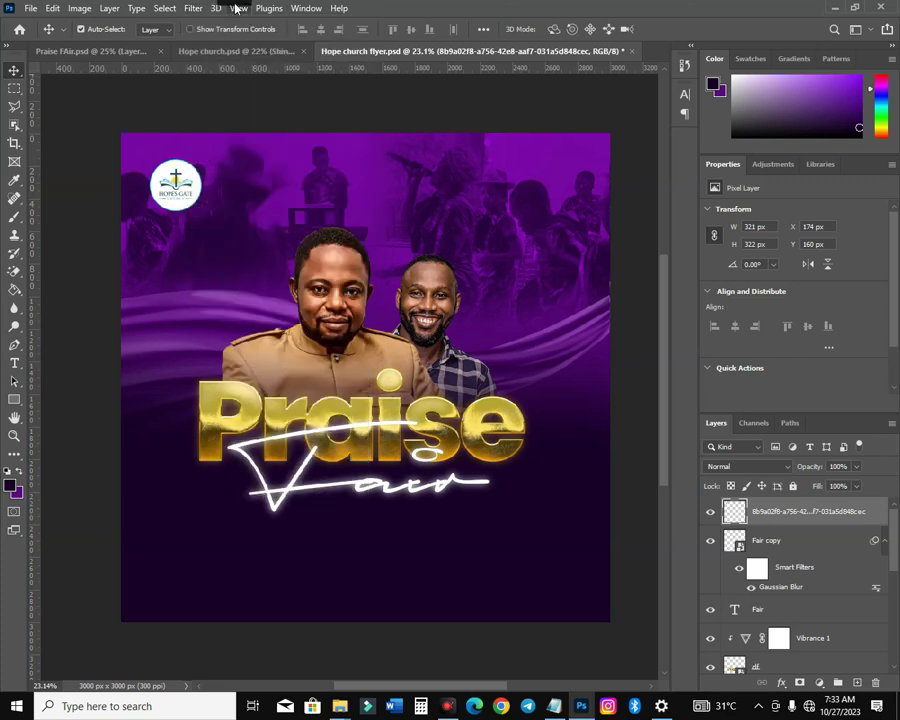
pyautogui.click(238, 8)
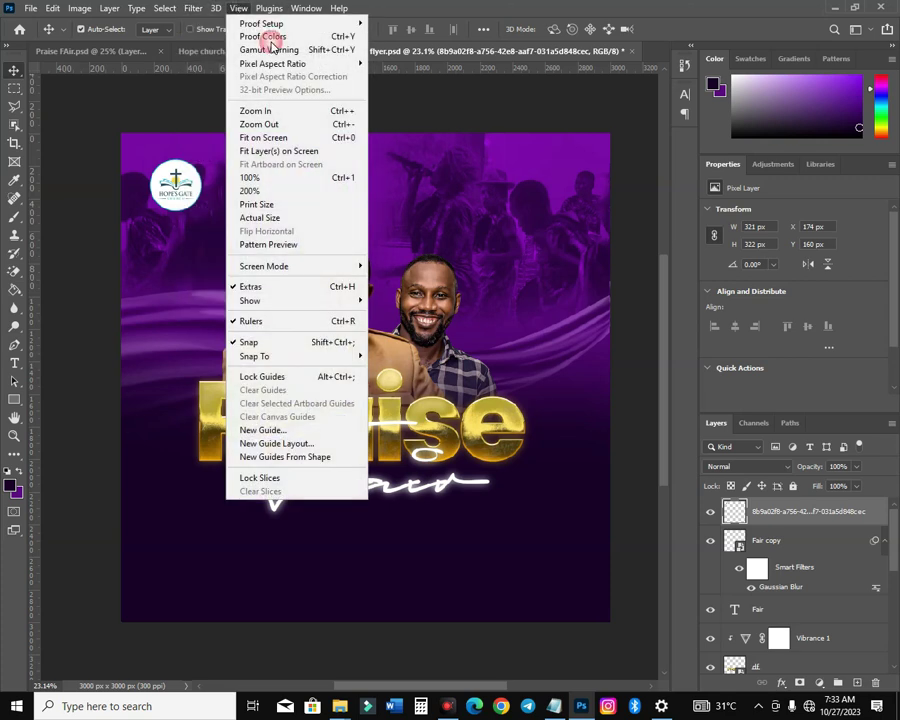
pyautogui.click(303, 443)
pyautogui.click(381, 223)
pyautogui.click(340, 208)
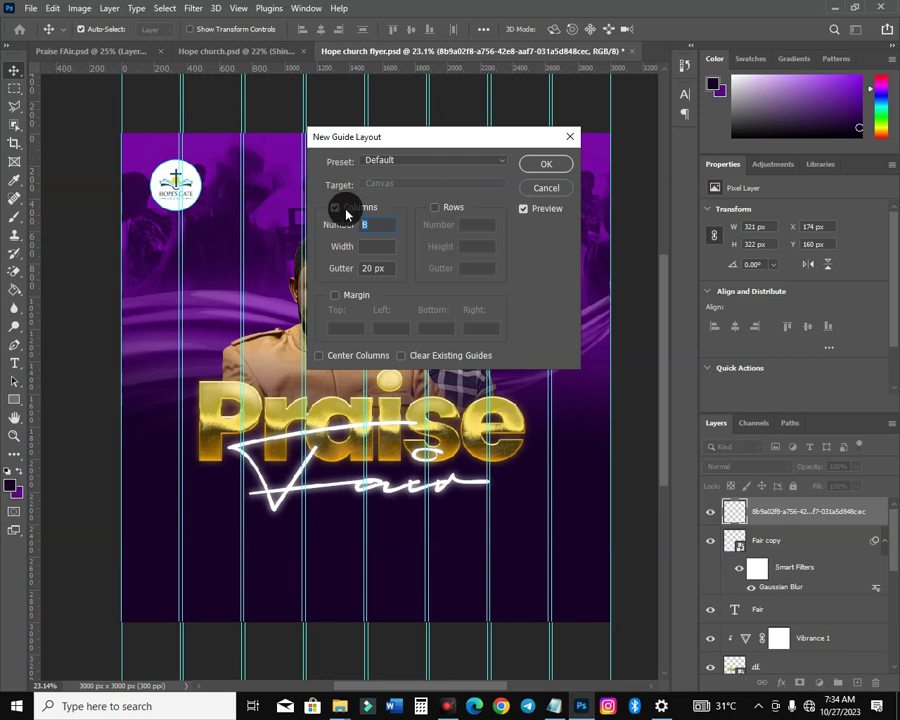
pyautogui.write('1')
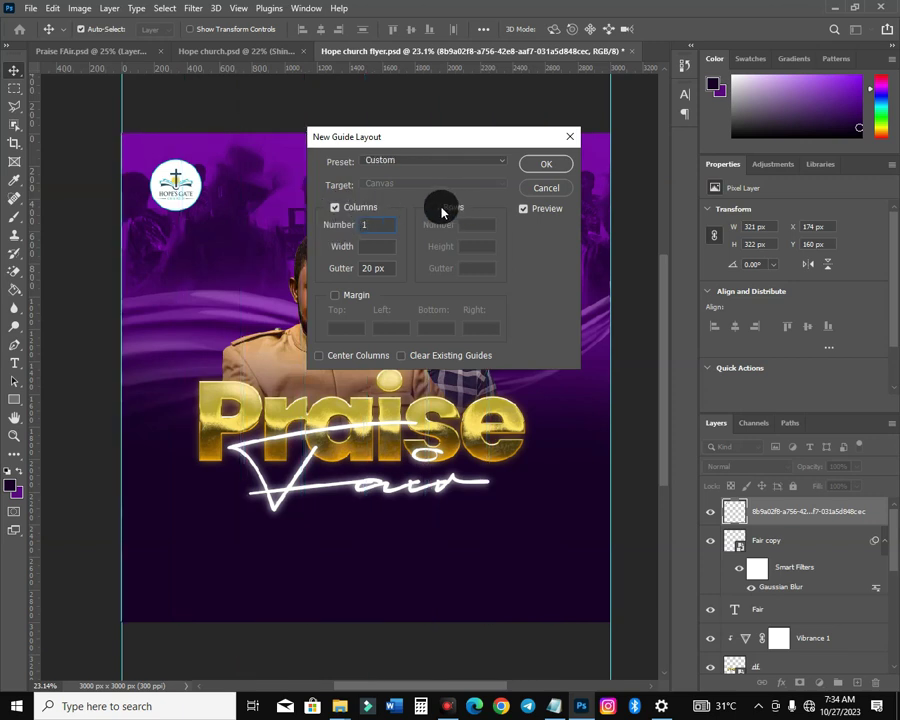
pyautogui.click(436, 207)
pyautogui.doubleClick(464, 224)
pyautogui.write('1')
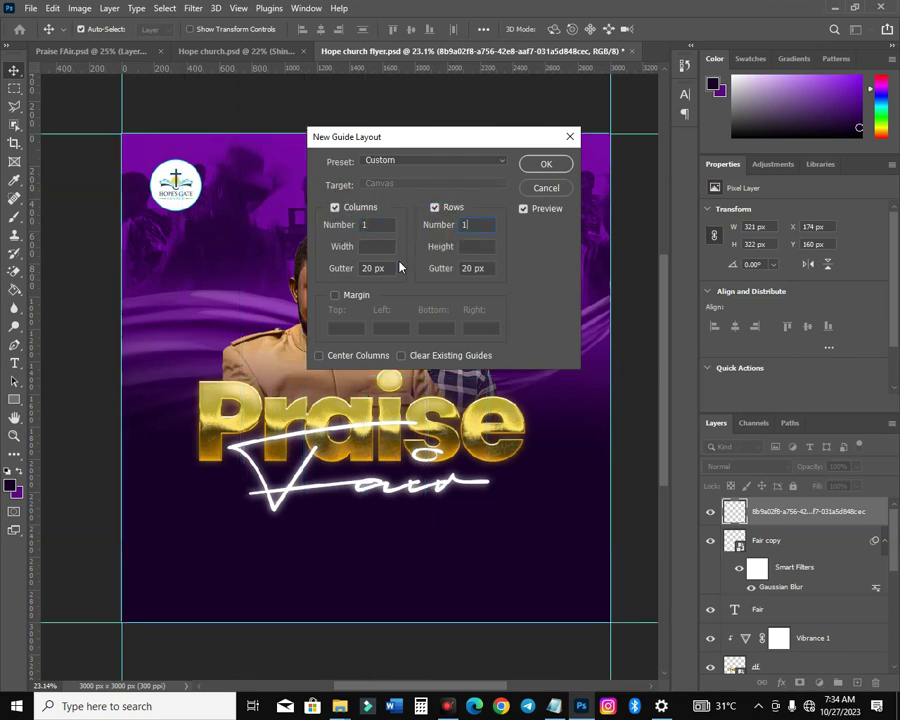
# - Add margin guides of 190 px on all four sides and align the church logo to the upper-left margin corner
pyautogui.click(347, 298)
pyautogui.click(335, 296)
pyautogui.click(344, 329)
pyautogui.write('200')
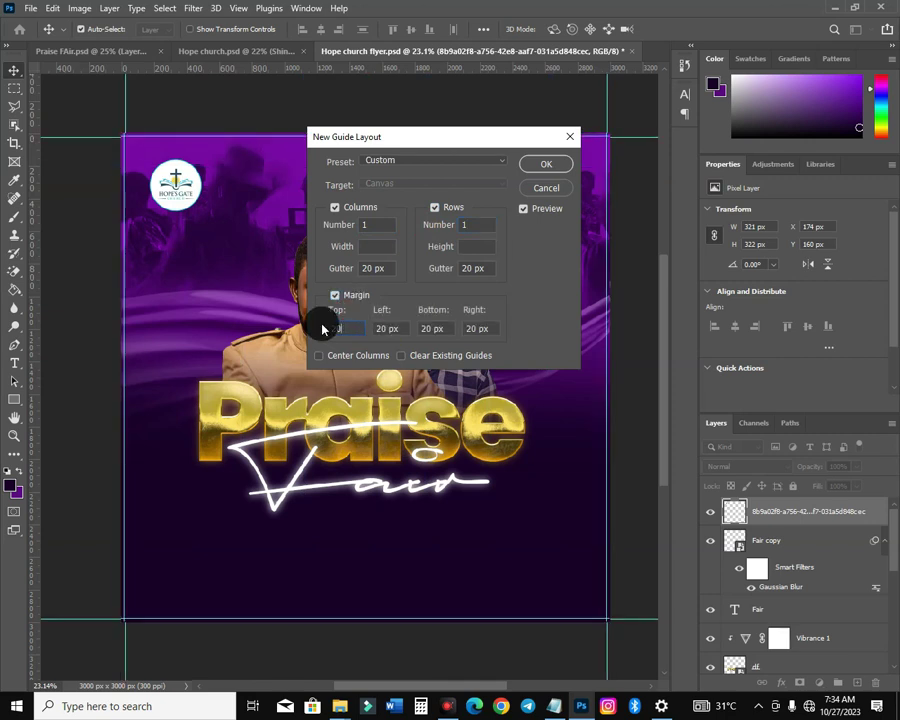
pyautogui.press('BackSpace')
pyautogui.press('BackSpace')
pyautogui.write('190')
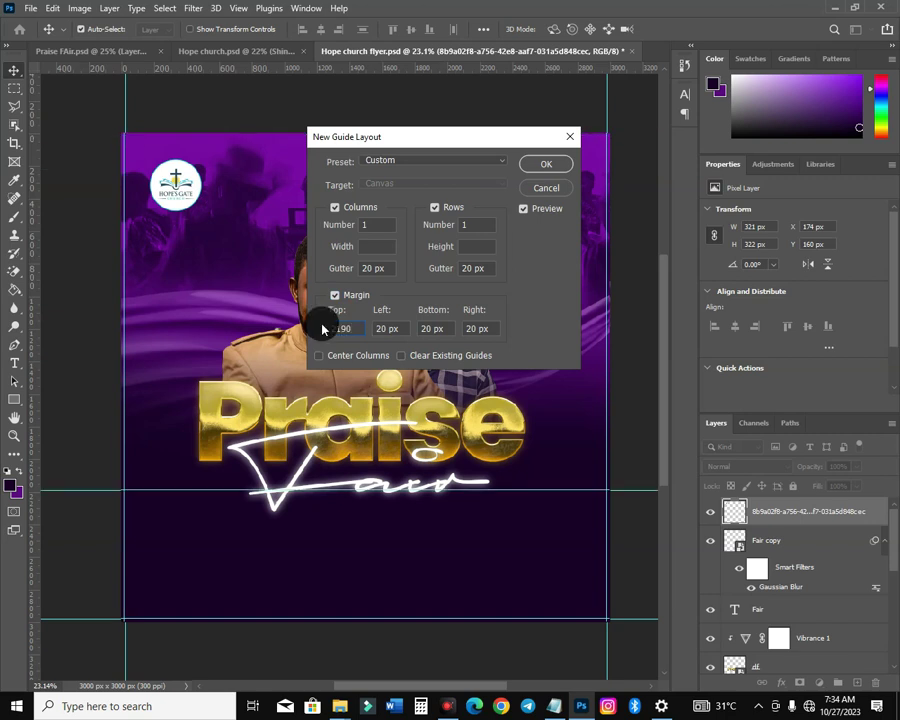
pyautogui.press('BackSpace')
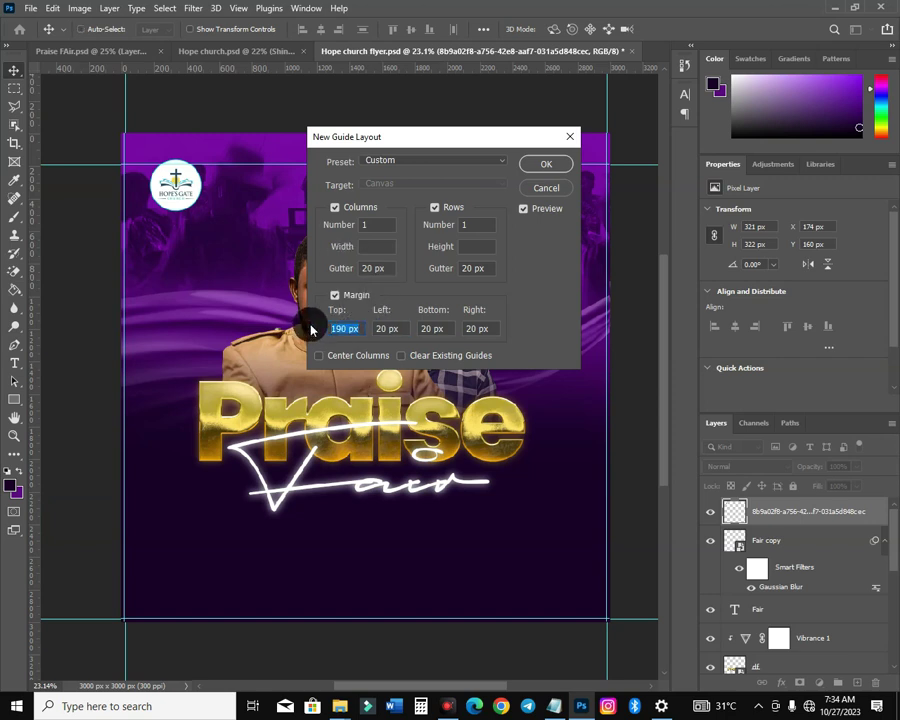
pyautogui.write('190')
pyautogui.write('190')
pyautogui.write('190')
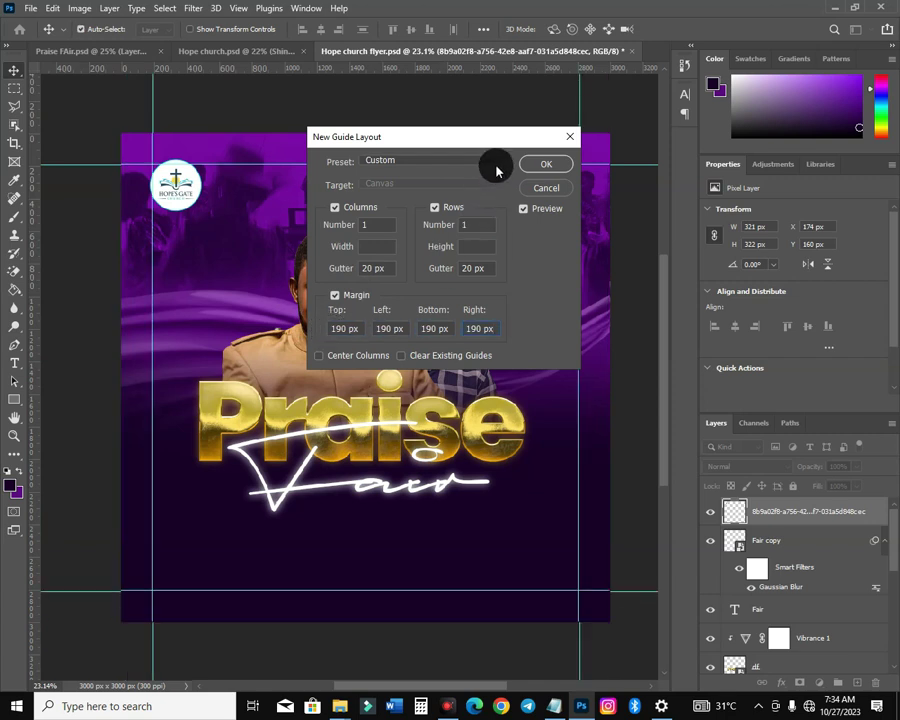
pyautogui.click(530, 167)
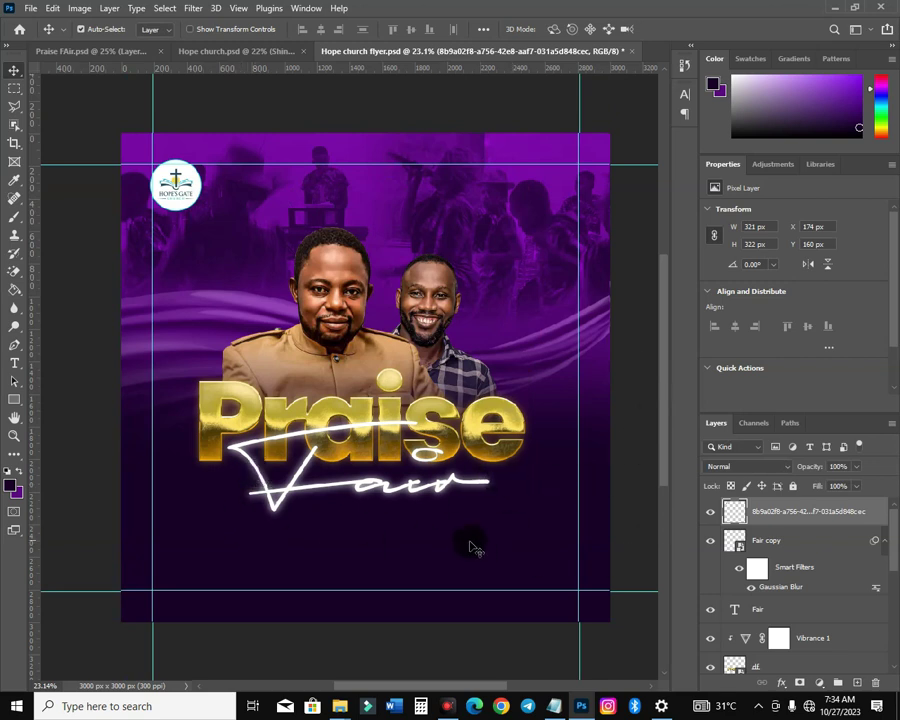
pyautogui.moveTo(190, 197); pyautogui.dragTo(196, 205)
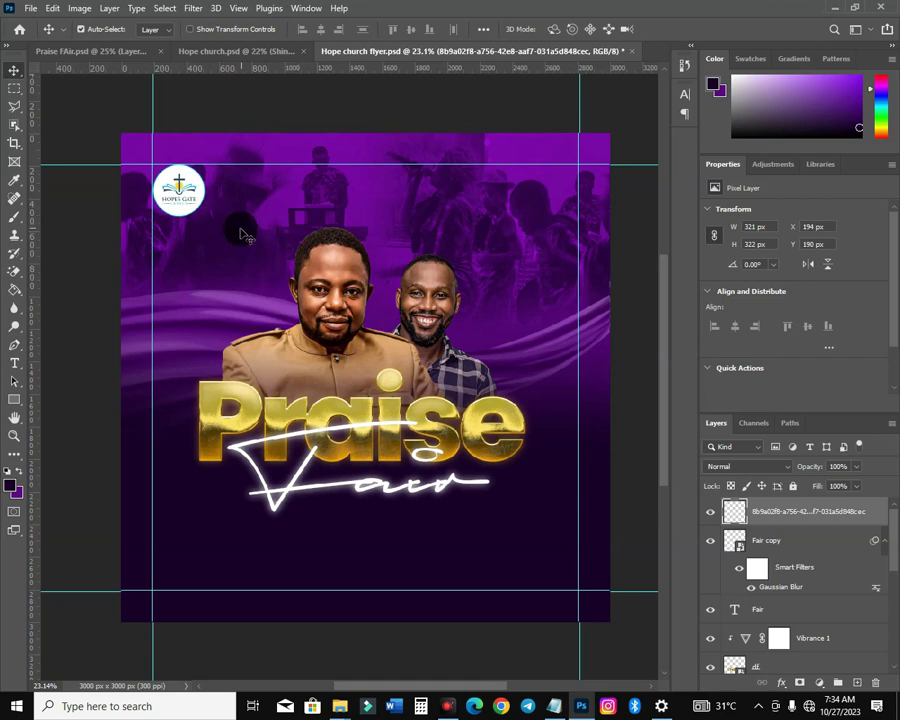
# - Copy the line HOPE'S GATE CHURCH from the Notepad flyer text and return to the Photoshop flyer
pyautogui.hotkey('alt', 'Tab')
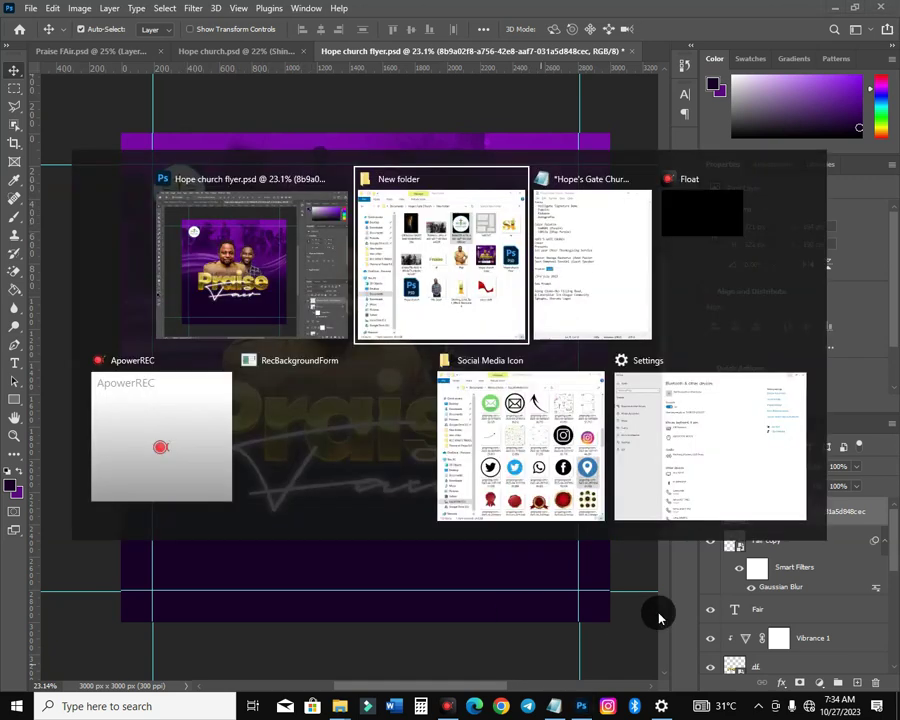
pyautogui.hotkey('alt', 'Tab')
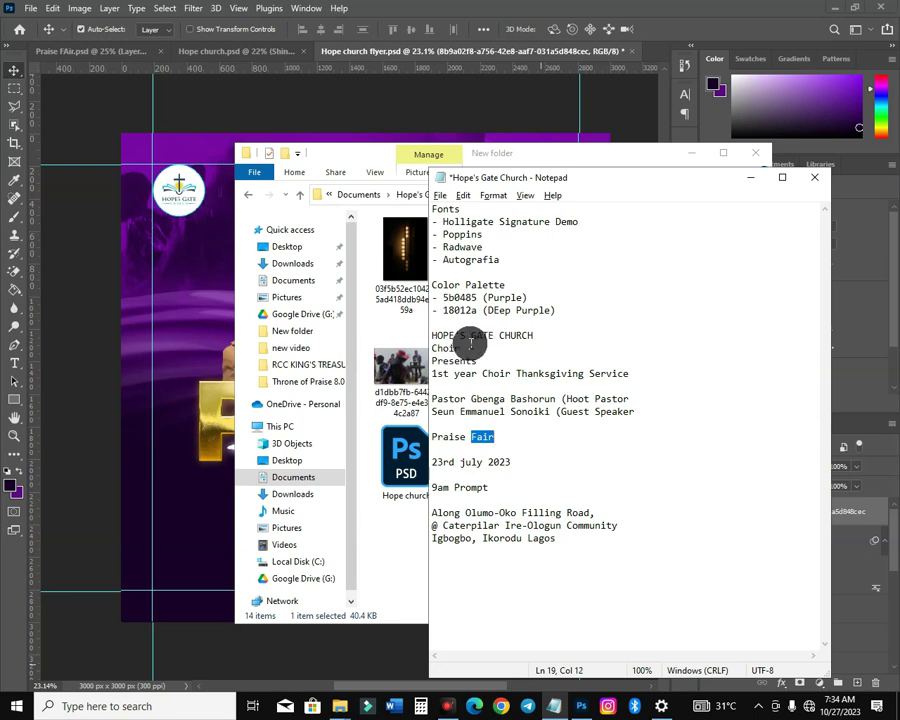
pyautogui.moveTo(530, 335); pyautogui.dragTo(444, 336)
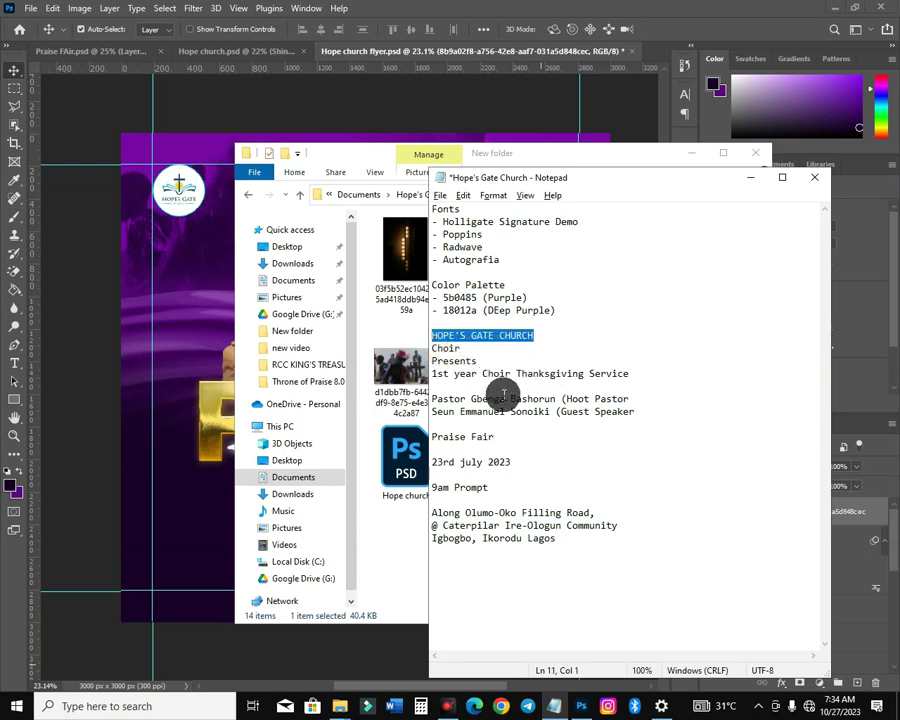
pyautogui.click(146, 306)
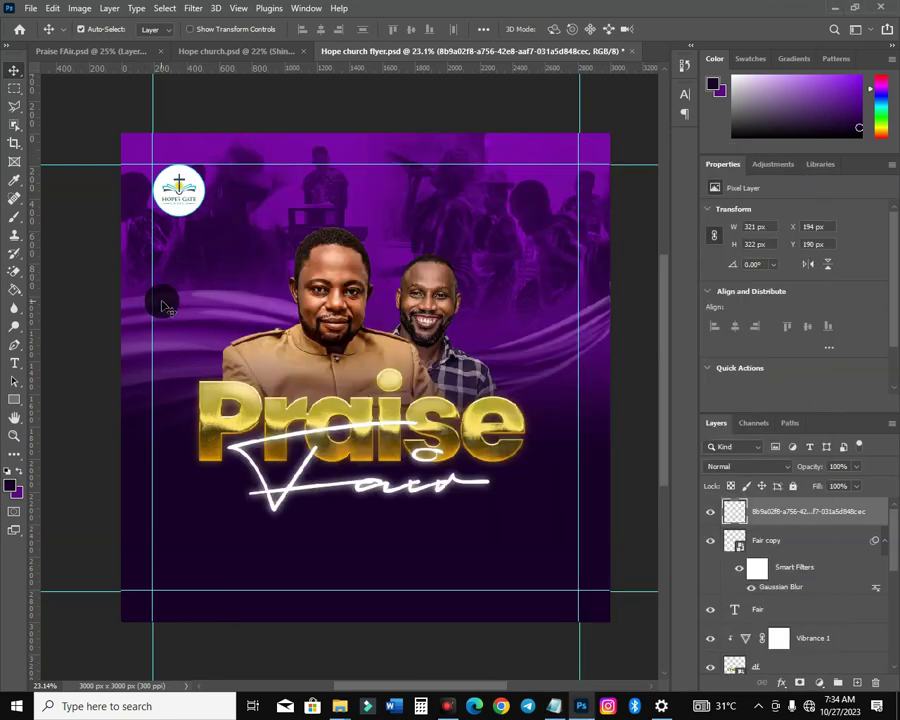
# - Add the text HOPE'S GATE CHURCH on two lines beside the logo in Poppins SemiBold at 19 pt
pyautogui.press('t')
pyautogui.click(227, 195)
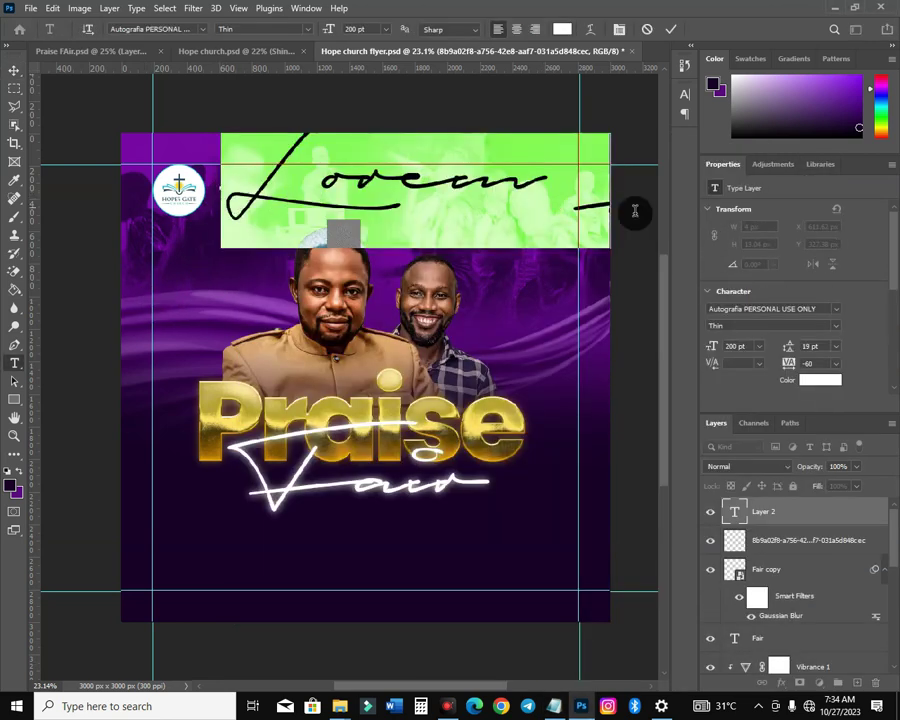
pyautogui.click(773, 310)
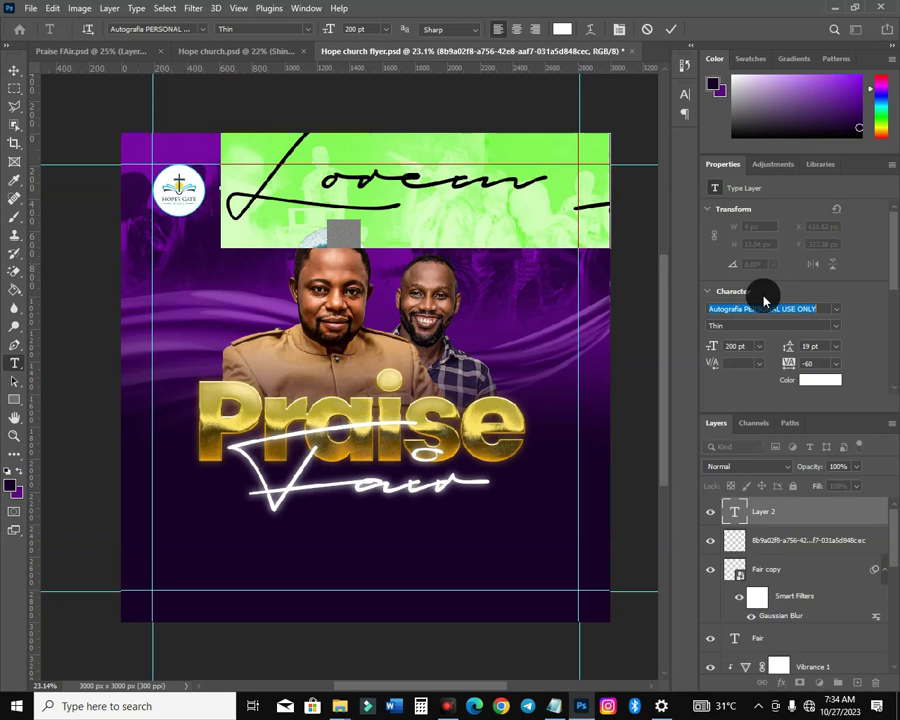
pyautogui.write('popp')
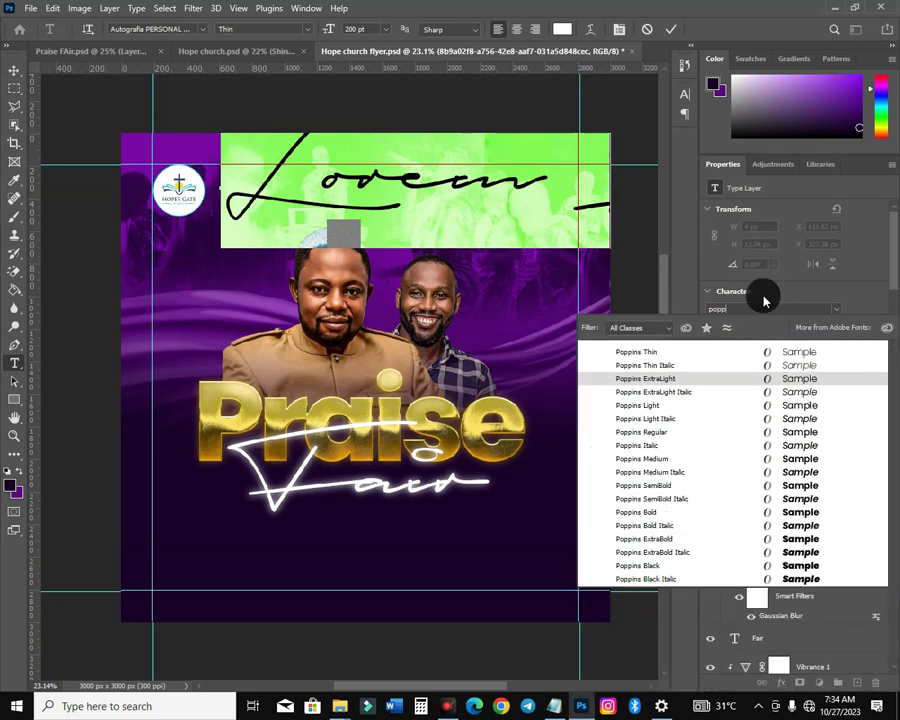
pyautogui.click(810, 489)
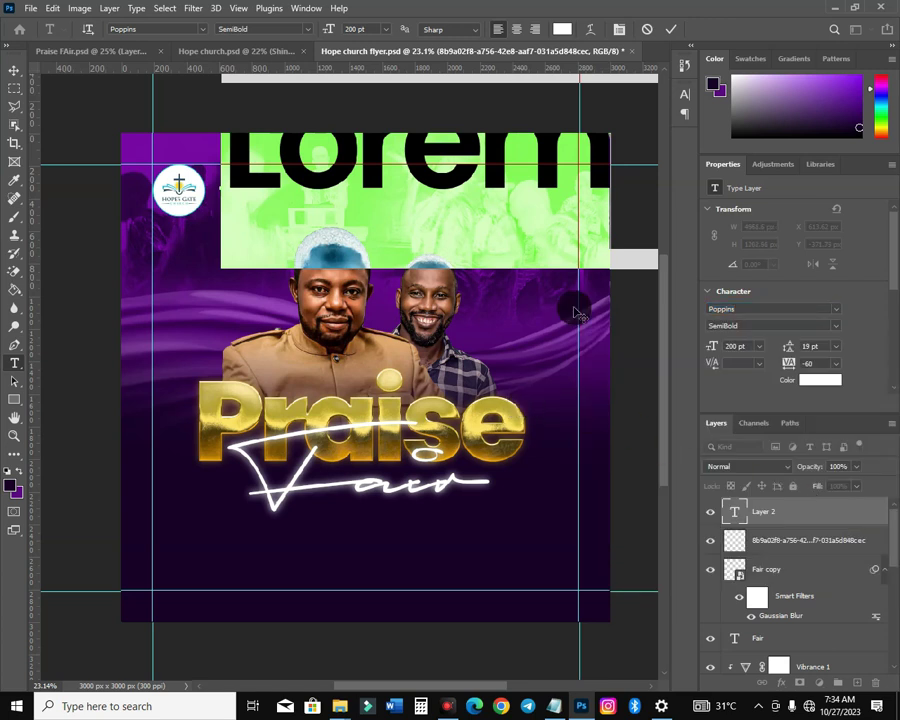
pyautogui.moveTo(714, 352); pyautogui.dragTo(587, 383)
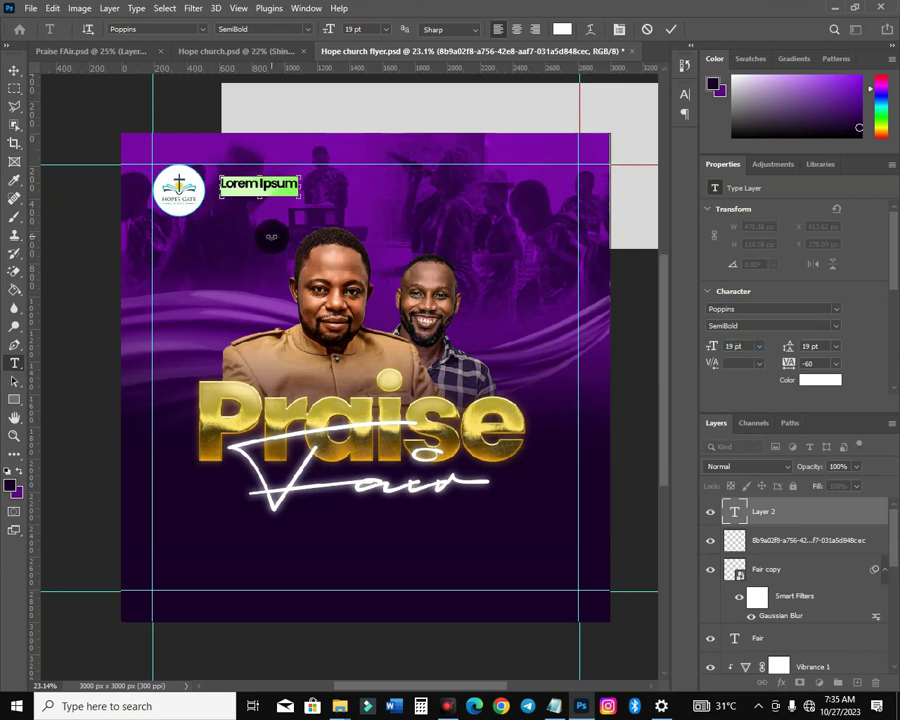
pyautogui.write("HOPE'S GATE CHURCH")
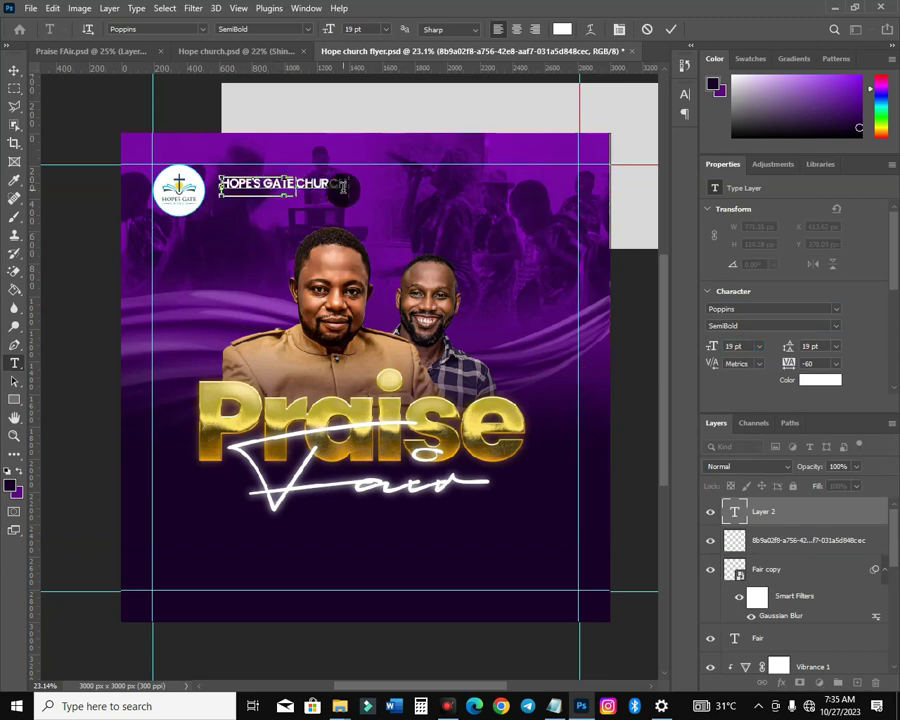
pyautogui.click(14, 70)
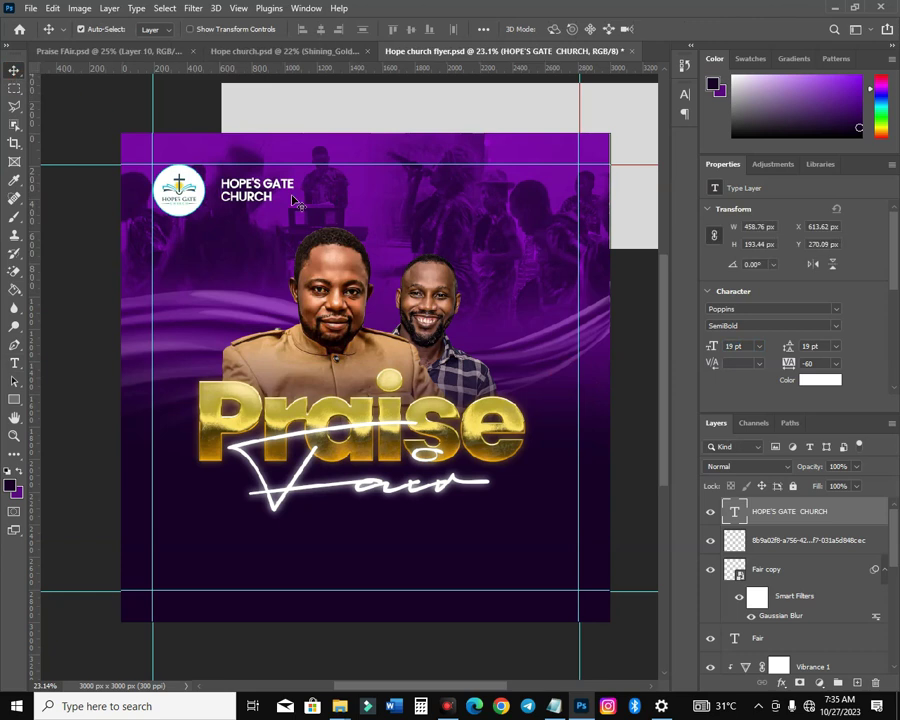
# - Set the church name to Poppins Bold and move it closer to the logo, at about X 548, Y 224 px
pyautogui.moveTo(261, 197); pyautogui.dragTo(252, 197)
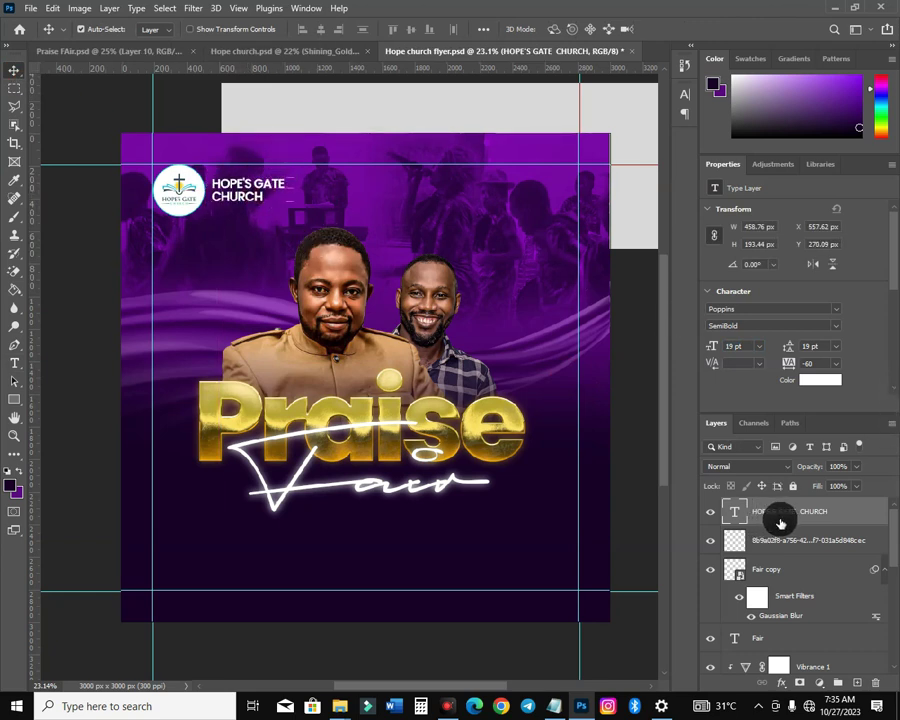
pyautogui.click(836, 327)
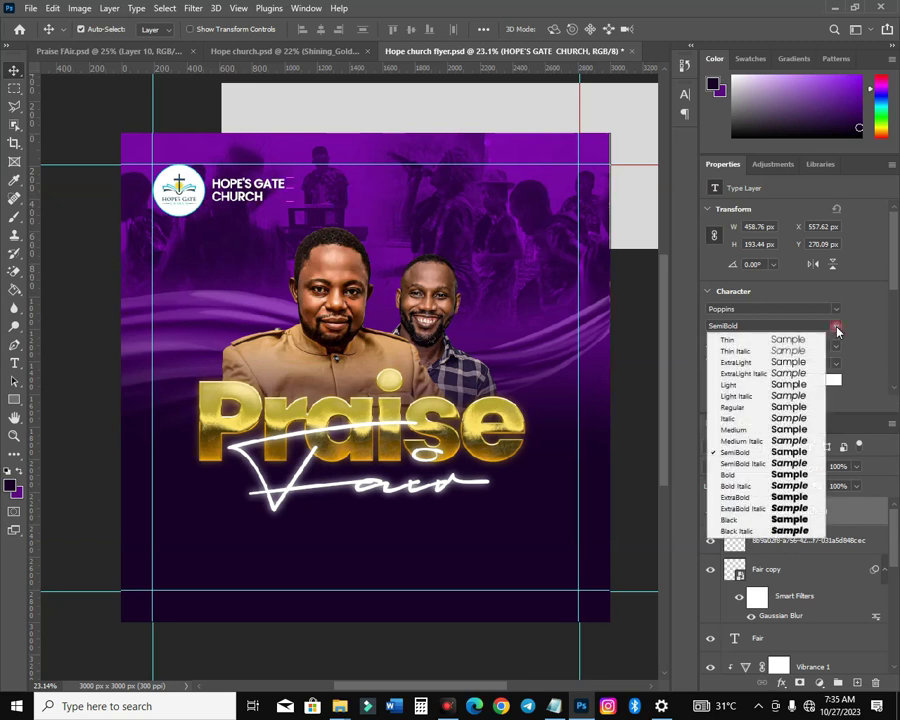
pyautogui.click(798, 475)
pyautogui.hotkey('shift', 'Up')
pyautogui.hotkey('shift', 'Left')
pyautogui.hotkey('shift', 'Up')
pyautogui.press('Up')
pyautogui.press('Up')
pyautogui.press('Up')
pyautogui.press('Up')
pyautogui.press('Up')
pyautogui.hotkey('shift', 'Up')
pyautogui.hotkey('shift', 'Up')
pyautogui.press('Up')
pyautogui.press('Up')
pyautogui.press('Up')
pyautogui.press('Up')
pyautogui.press('Up')
pyautogui.press('Up')
pyautogui.press('Left')
pyautogui.press('Left')
pyautogui.press('Left')
pyautogui.press('Left')
pyautogui.press('Left')
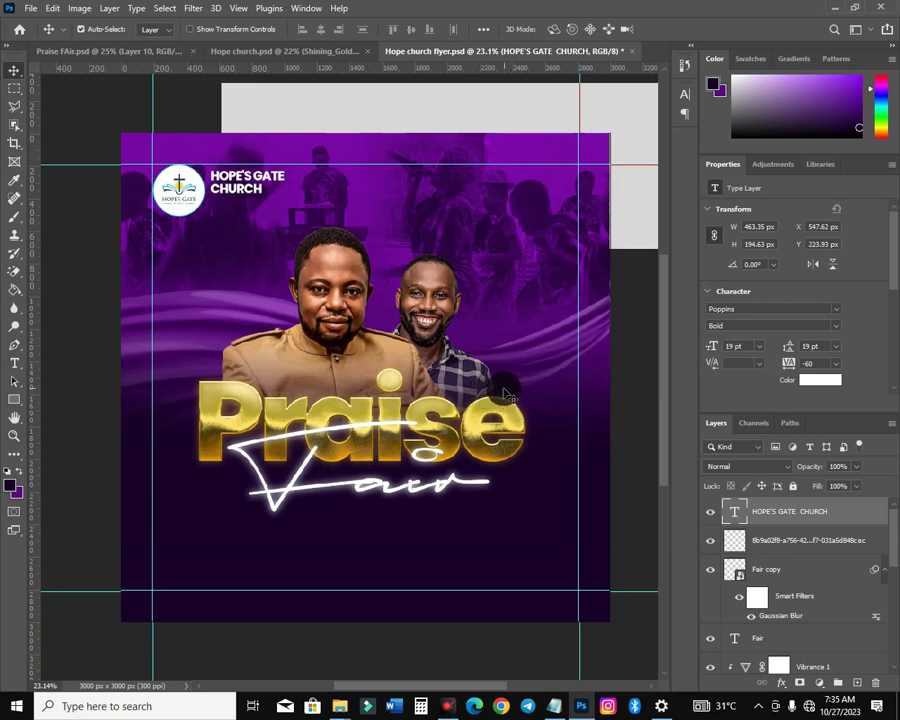
pyautogui.press('Right')
pyautogui.press('Right')
pyautogui.press('Right')
pyautogui.press('Right')
# - Duplicate the church name directly below, replace its text with Choir and position it at about X 547, Y 389 px
pyautogui.moveTo(252, 196); pyautogui.dragTo(246, 219)
pyautogui.press('t')
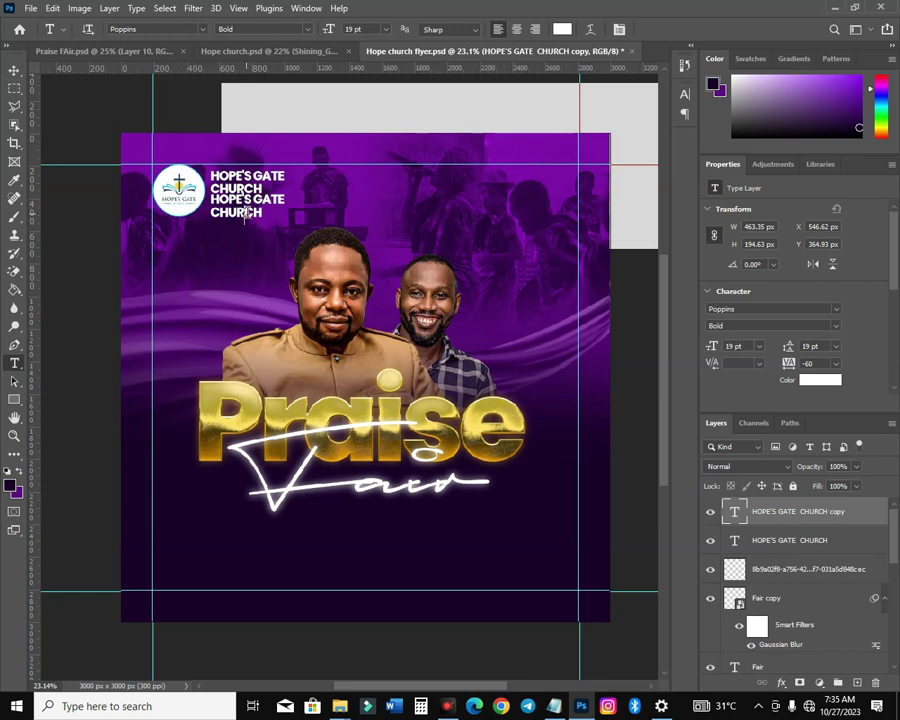
pyautogui.click(244, 215)
pyautogui.hotkey('ctrl', 'a')
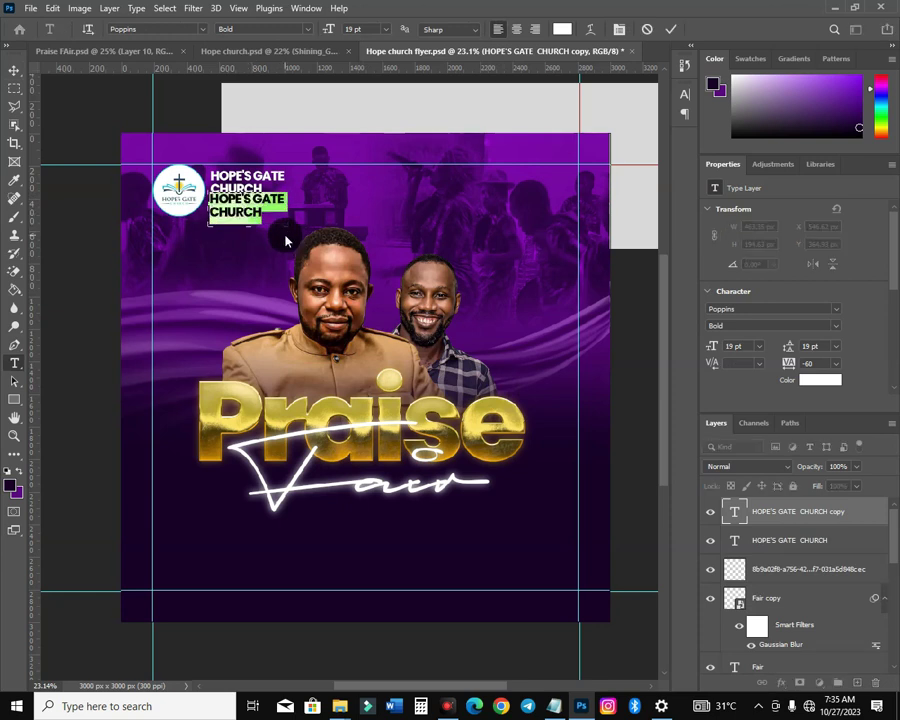
pyautogui.write('Choir')
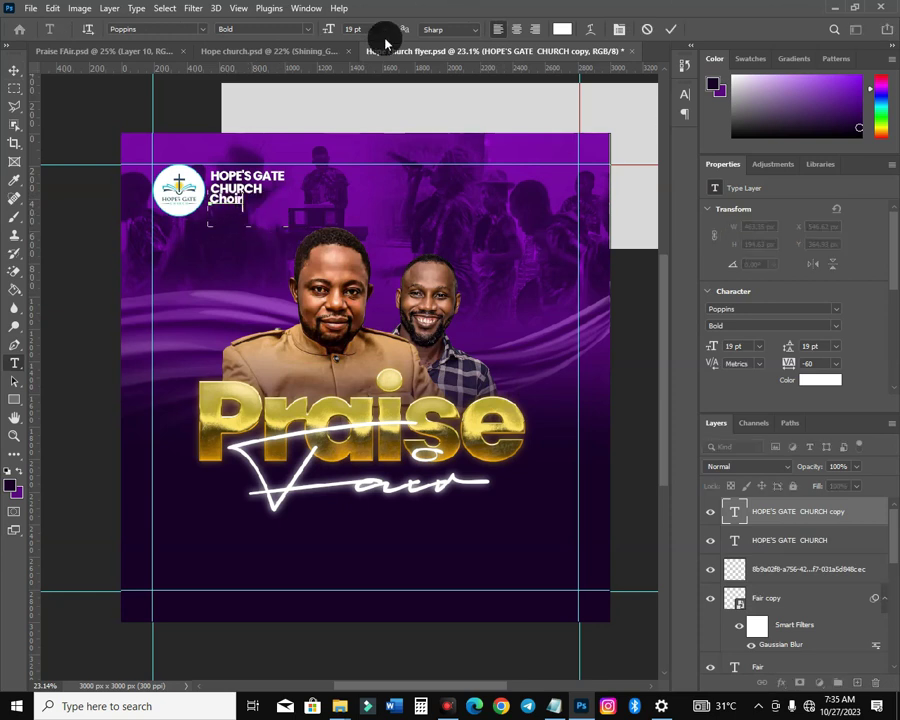
pyautogui.click(14, 70)
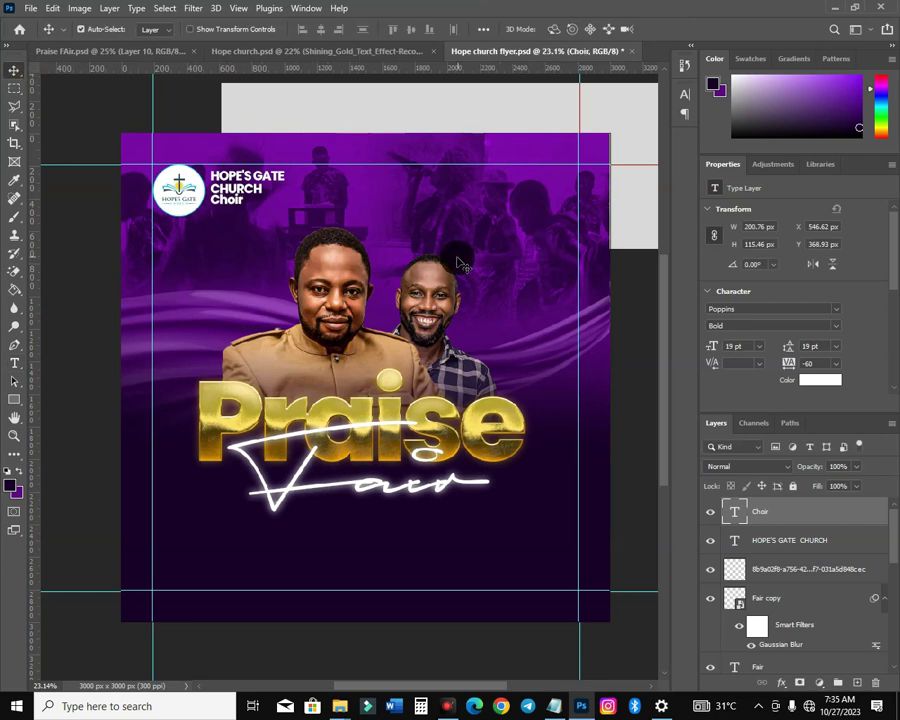
pyautogui.hotkey('shift', 'Down')
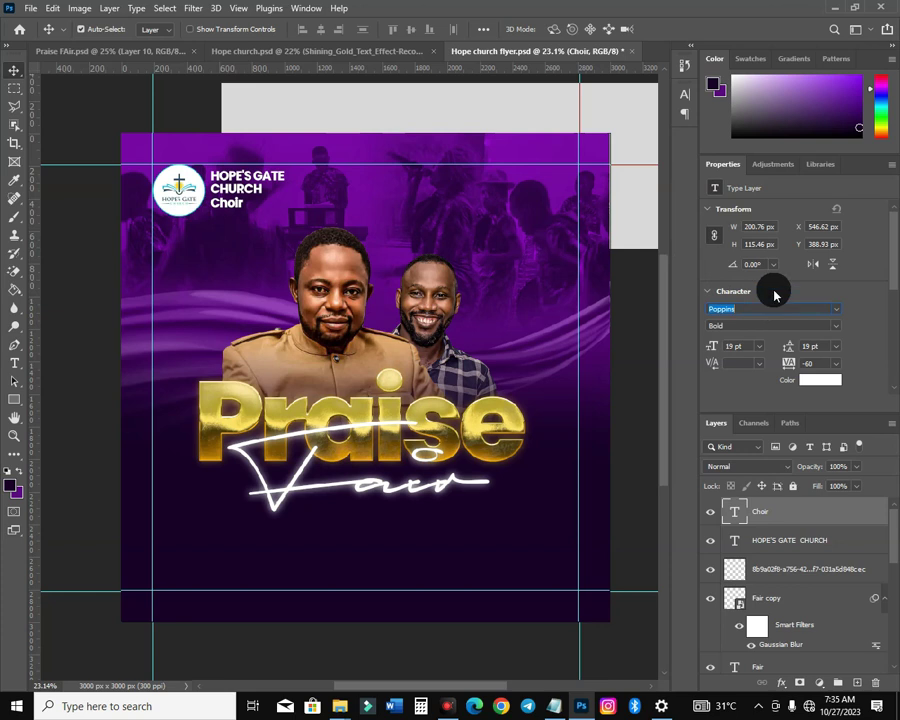
# - Change the Choir text's font to Holligate Signature Demo Regular
pyautogui.write('hlo')
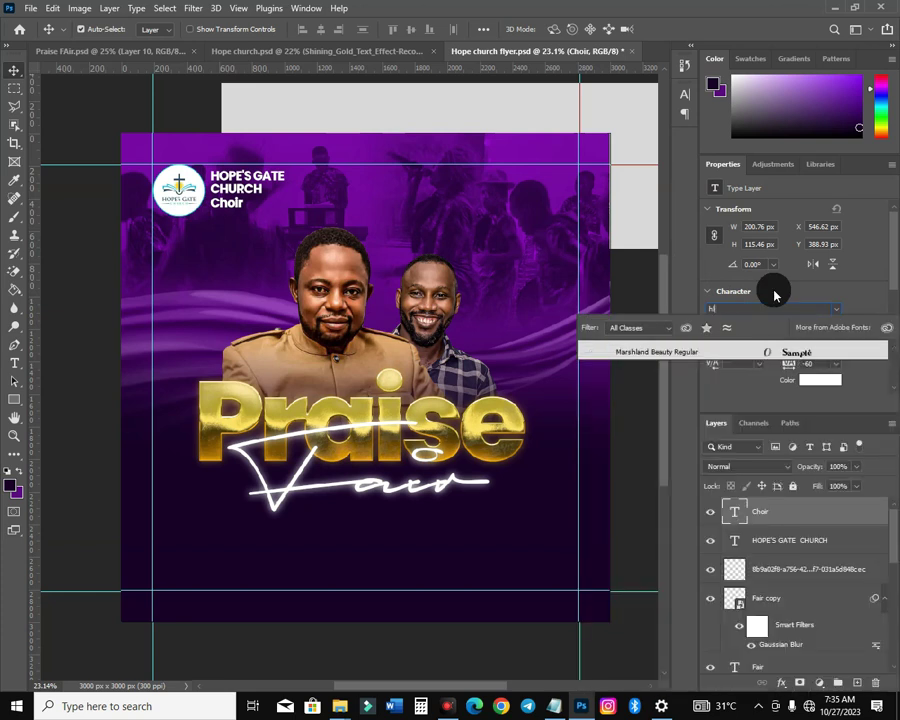
pyautogui.press('BackSpace')
pyautogui.press('BackSpace')
pyautogui.write('olligate Signature Demo')
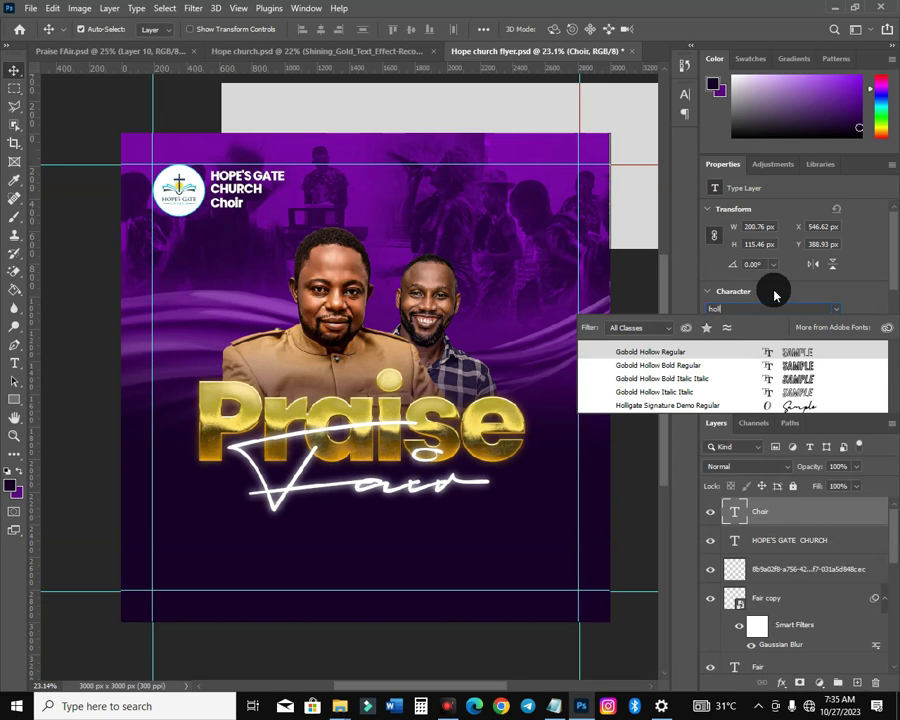
pyautogui.click(812, 407)
# - Enlarge the Choir text to about 198 px wide and place it under the church name at about X 547, Y 380 px
pyautogui.hotkey('ctrl', 't')
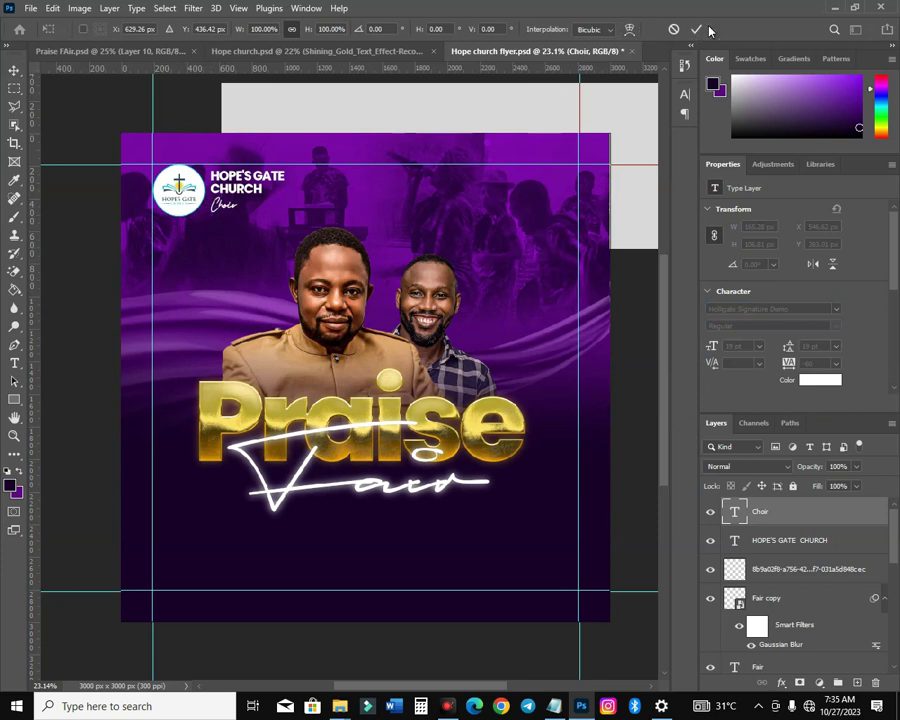
pyautogui.click(698, 33)
pyautogui.hotkey('ctrl', 't')
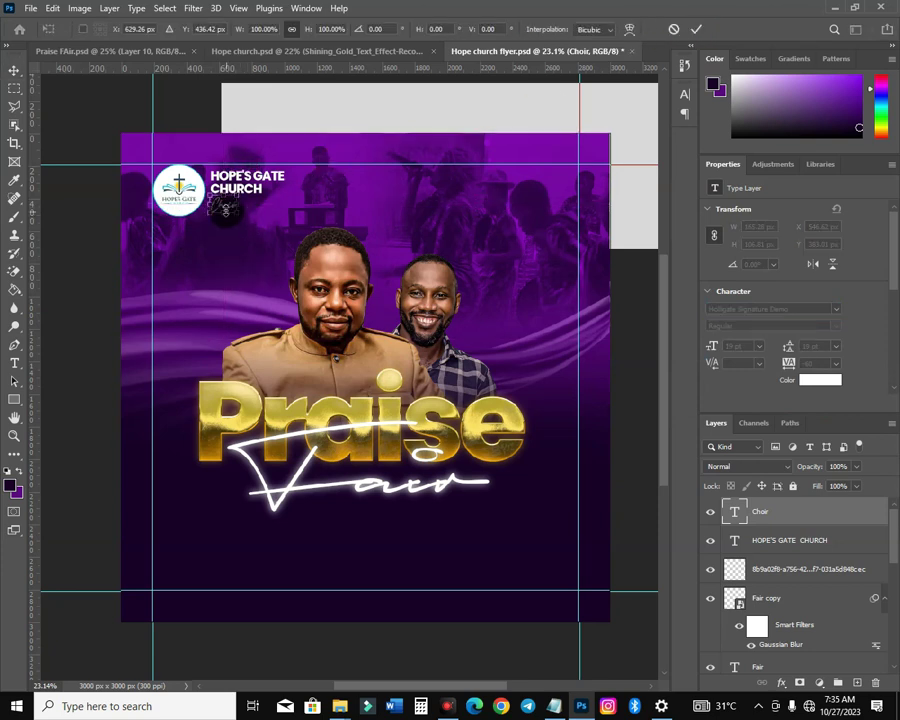
pyautogui.scroll(1, 228, 210)
pyautogui.scroll(3, 228, 210)
pyautogui.moveTo(242, 212)
pyautogui.mouseDown()
pyautogui.moveTo(250, 212)
pyautogui.moveTo(244, 222)
pyautogui.mouseUp()
pyautogui.press('Return')
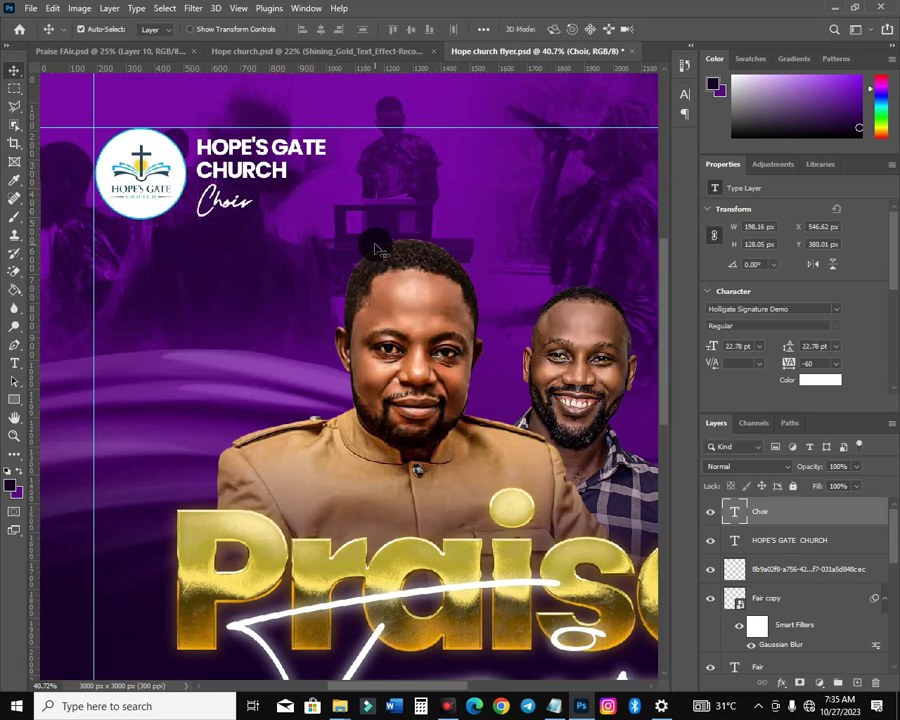
# - Duplicate the church name to its right at about X 1318, Y 219 px and replace the copy's text with PRESENTS
pyautogui.scroll(-5, 378, 248)
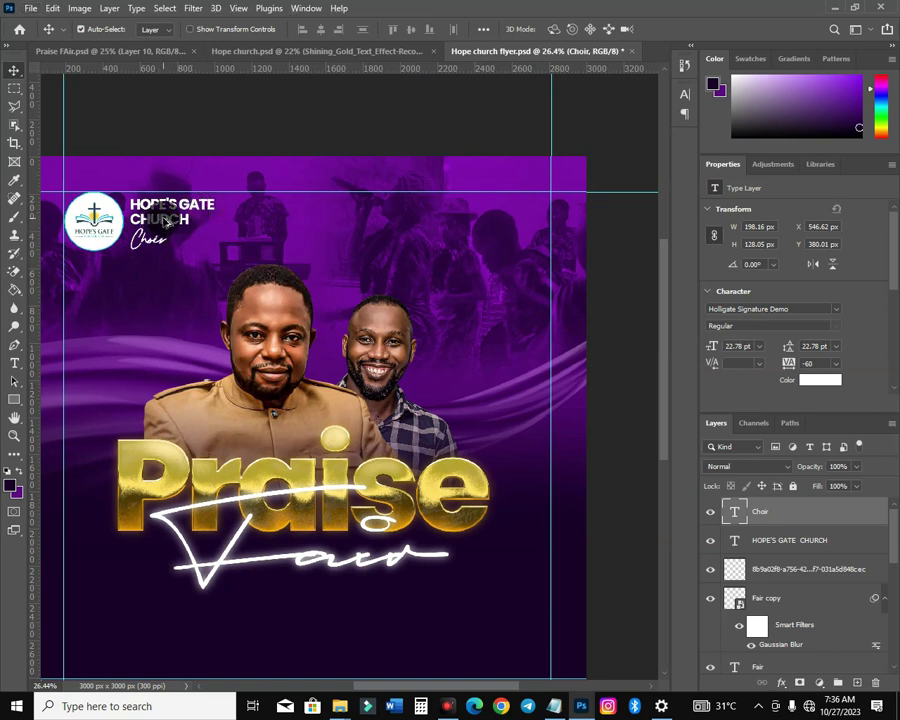
pyautogui.moveTo(175, 222); pyautogui.dragTo(315, 224)
pyautogui.press('t')
pyautogui.click(313, 226)
pyautogui.hotkey('ctrl', 'a')
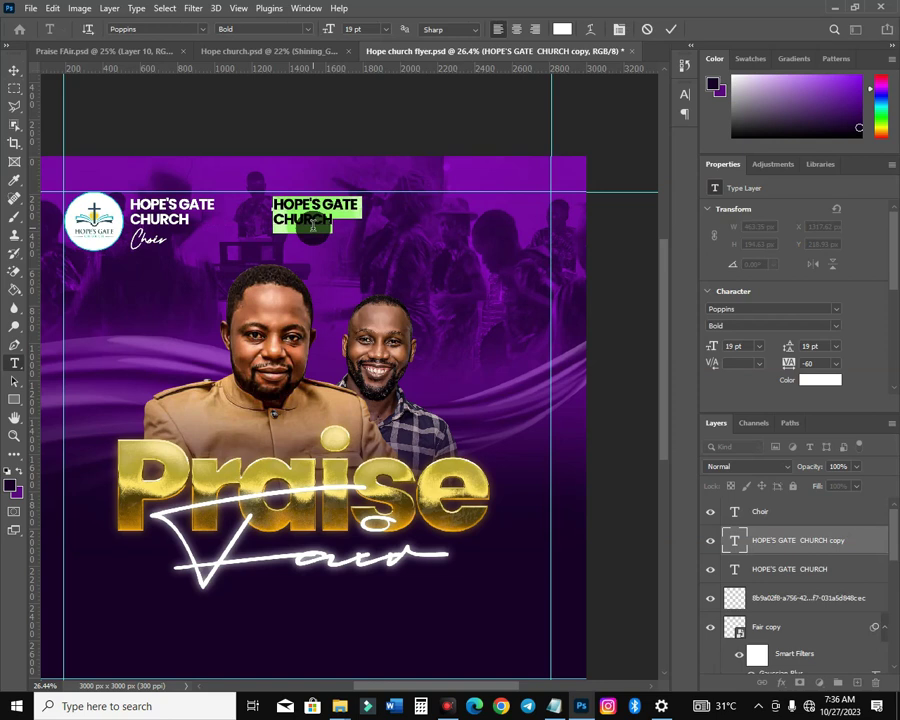
pyautogui.press('Left')
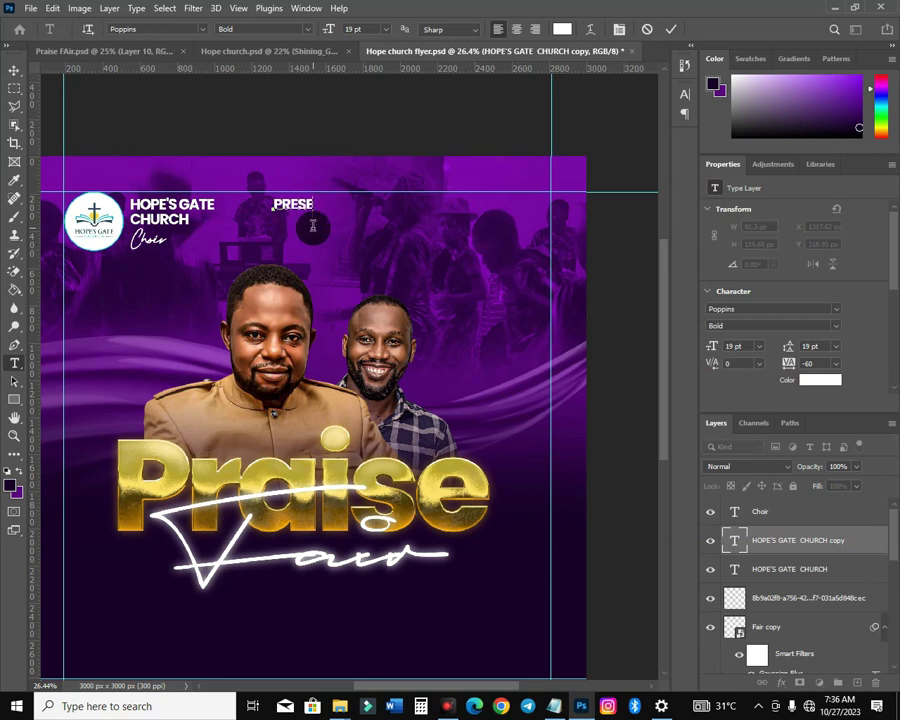
pyautogui.click(14, 70)
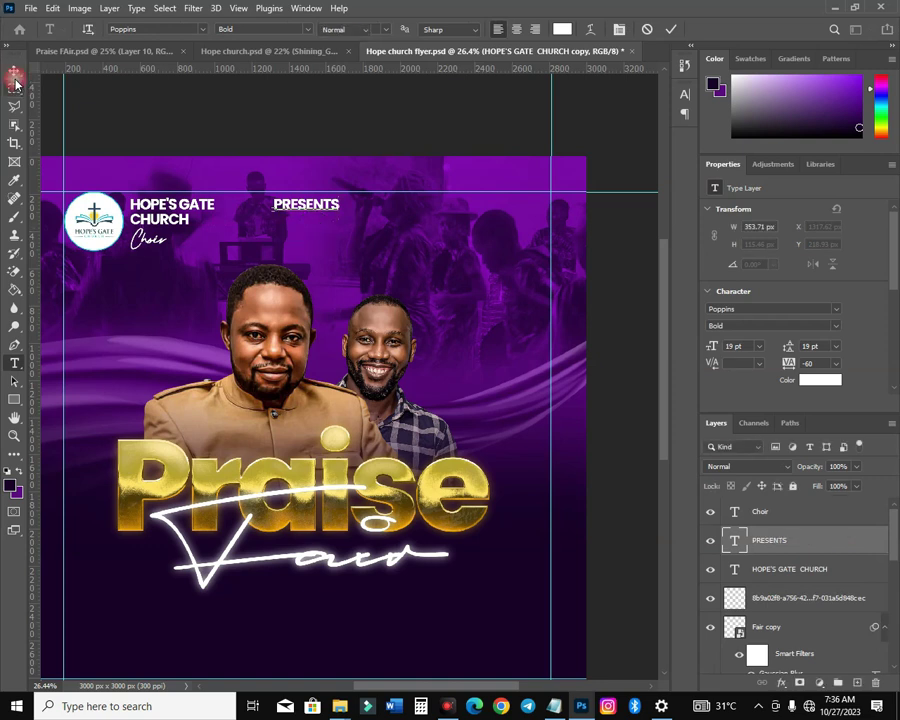
# - Change the PRESENTS text's font style to Poppins Medium and reduce its size to 16 pt
pyautogui.click(836, 327)
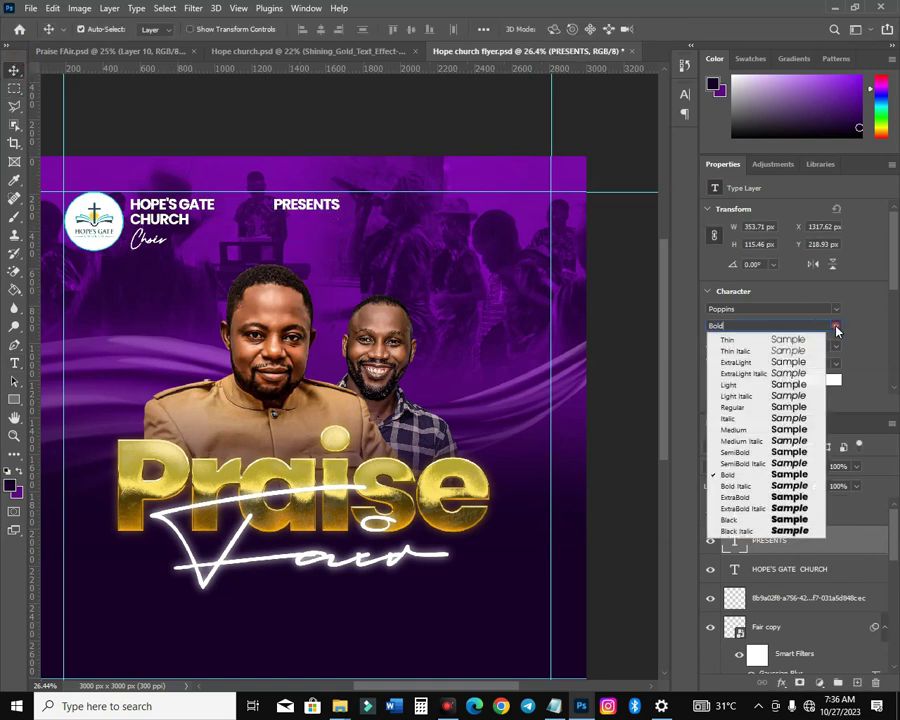
pyautogui.click(802, 387)
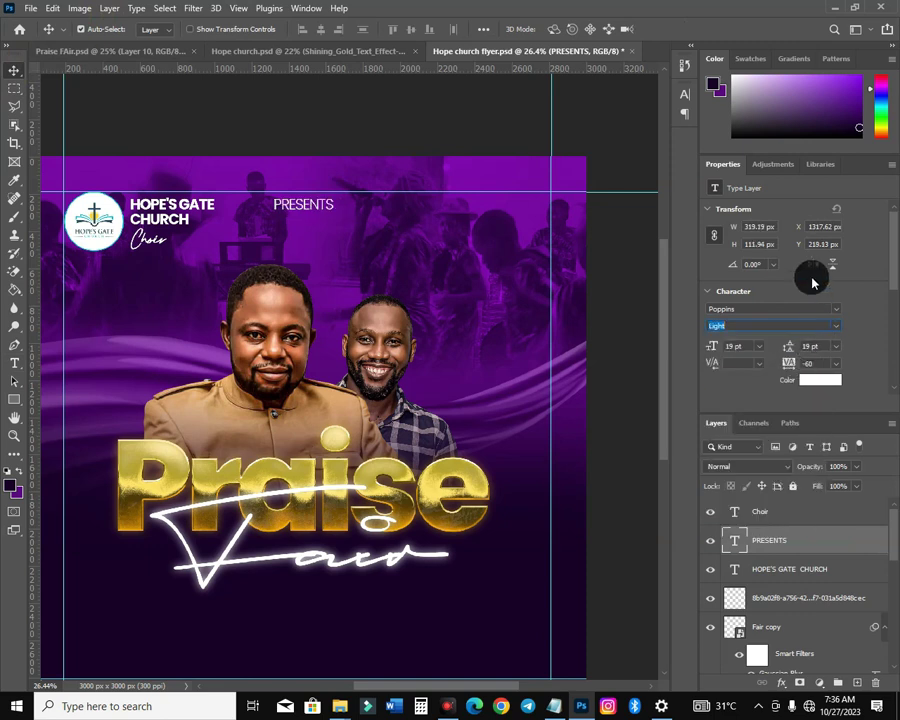
pyautogui.click(737, 346)
pyautogui.scroll(-1, 738, 350)
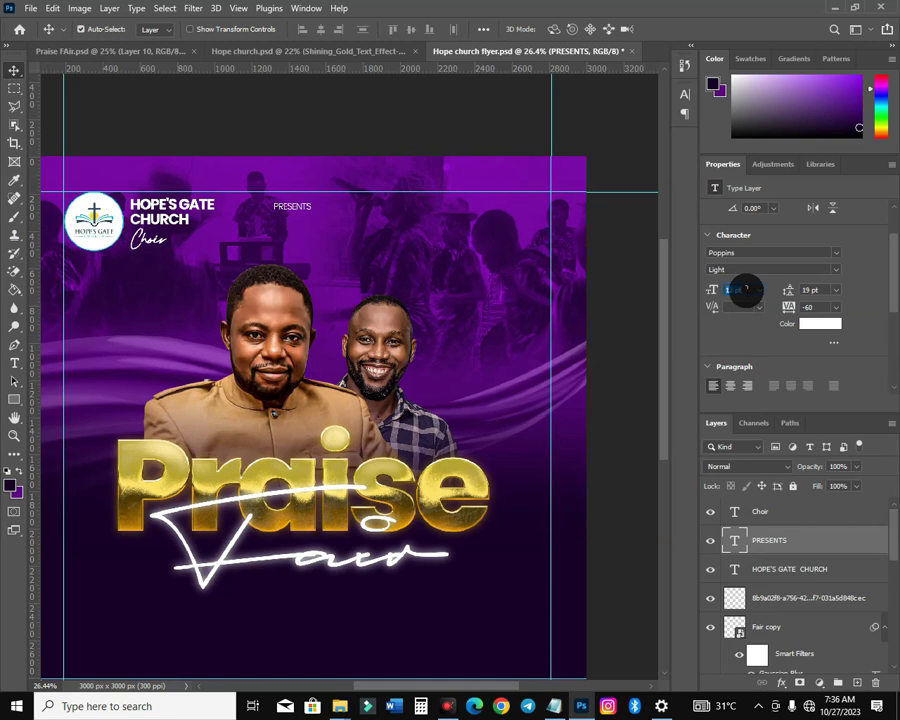
pyautogui.write('24')
pyautogui.press('Return')
pyautogui.click(800, 269)
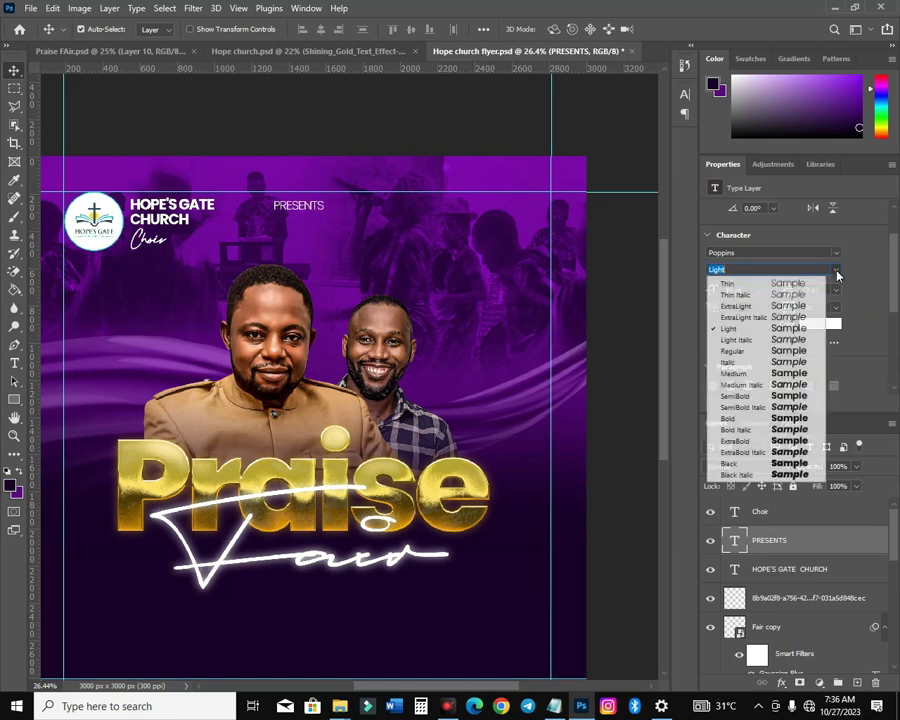
pyautogui.click(792, 373)
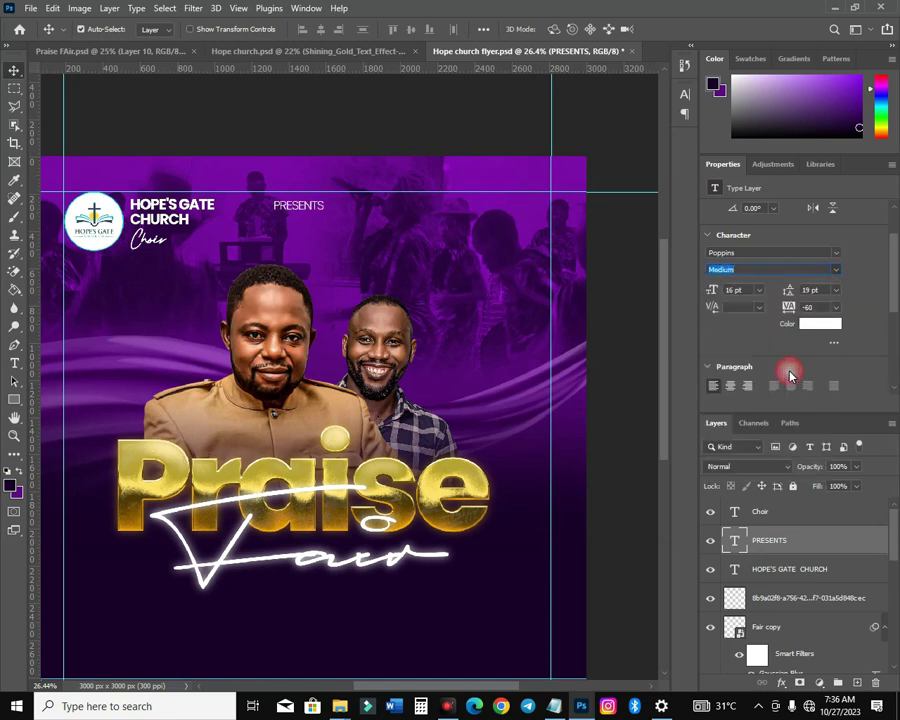
# - Set the PRESENTS text's tracking to 440 and its font size to 11 pt
pyautogui.click(799, 308)
pyautogui.moveTo(808, 311); pyautogui.dragTo(817, 309)
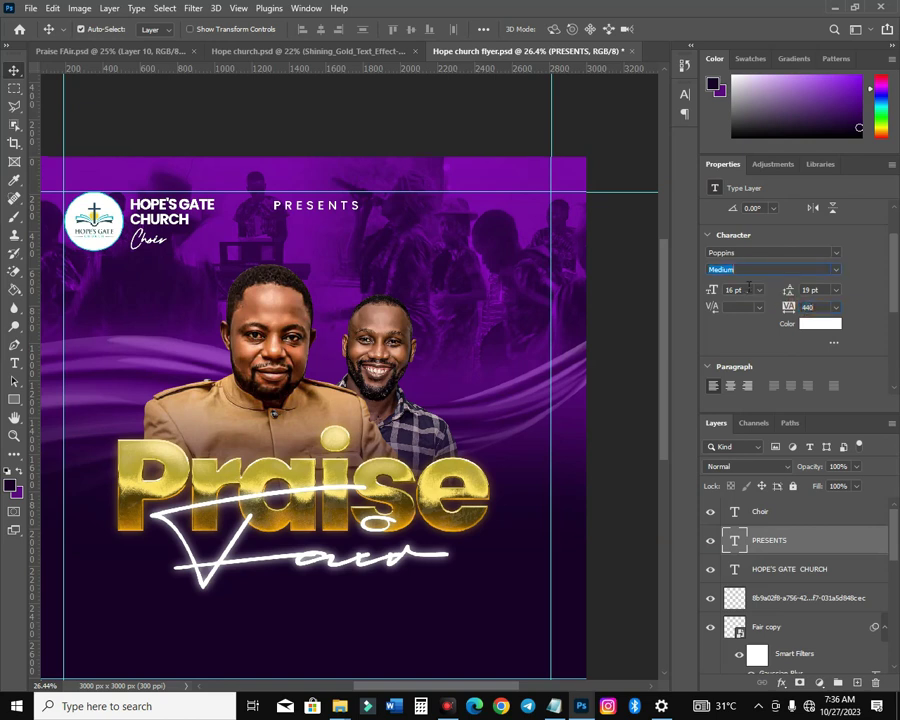
pyautogui.moveTo(707, 292); pyautogui.dragTo(705, 292)
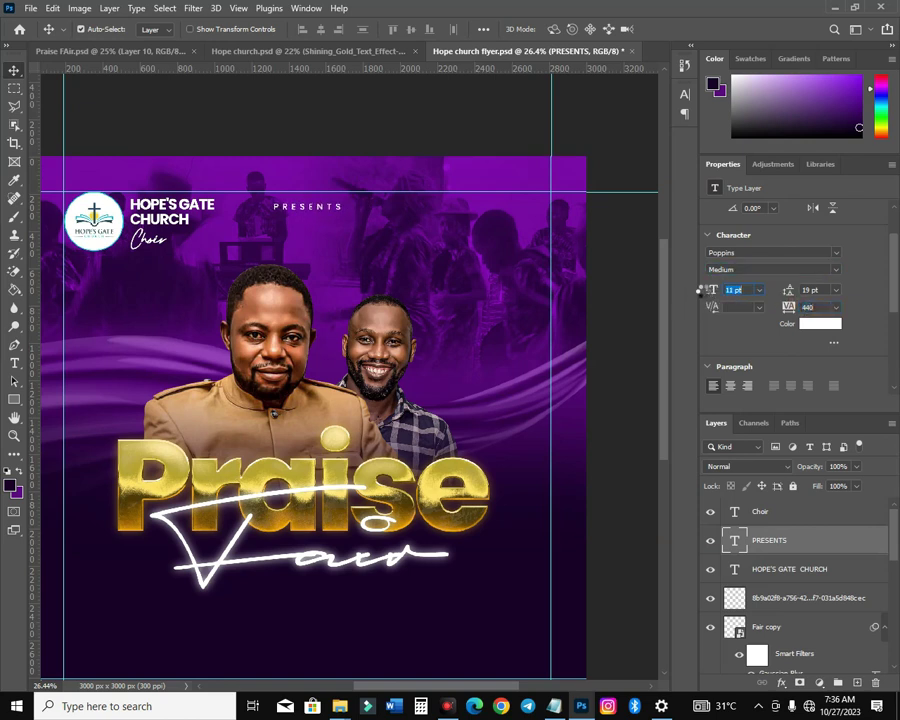
# - Widen the PRESENTS text's tracking to 1020 and move it near the flyer's horizontal centre, beside the second line of the church name
pyautogui.moveTo(321, 206); pyautogui.dragTo(342, 229)
pyautogui.click(715, 303)
pyautogui.click(810, 307)
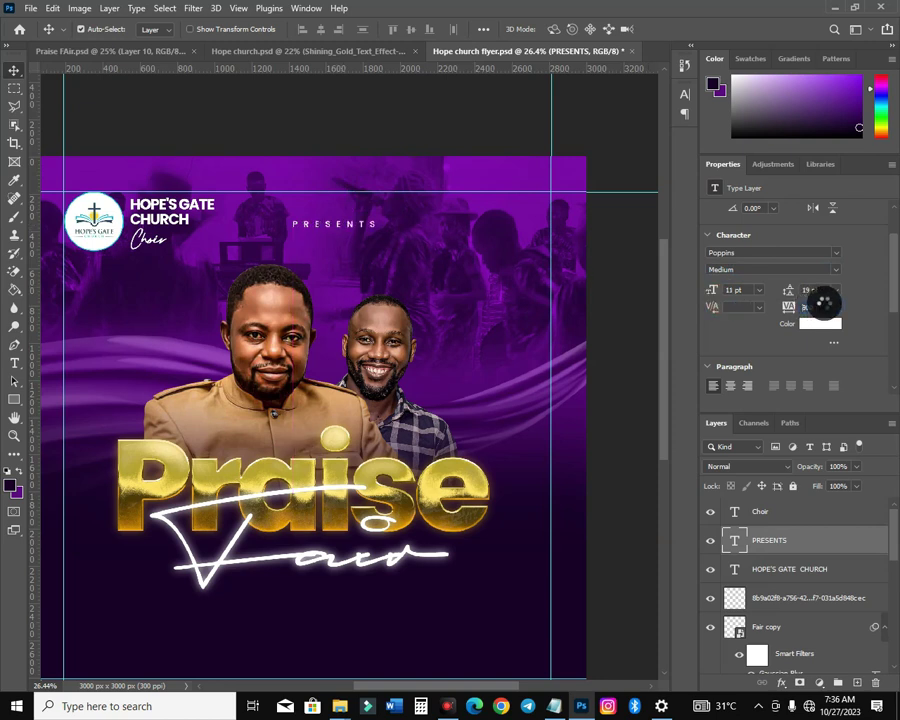
pyautogui.scroll(3, 817, 308)
pyautogui.moveTo(368, 233); pyautogui.dragTo(342, 227)
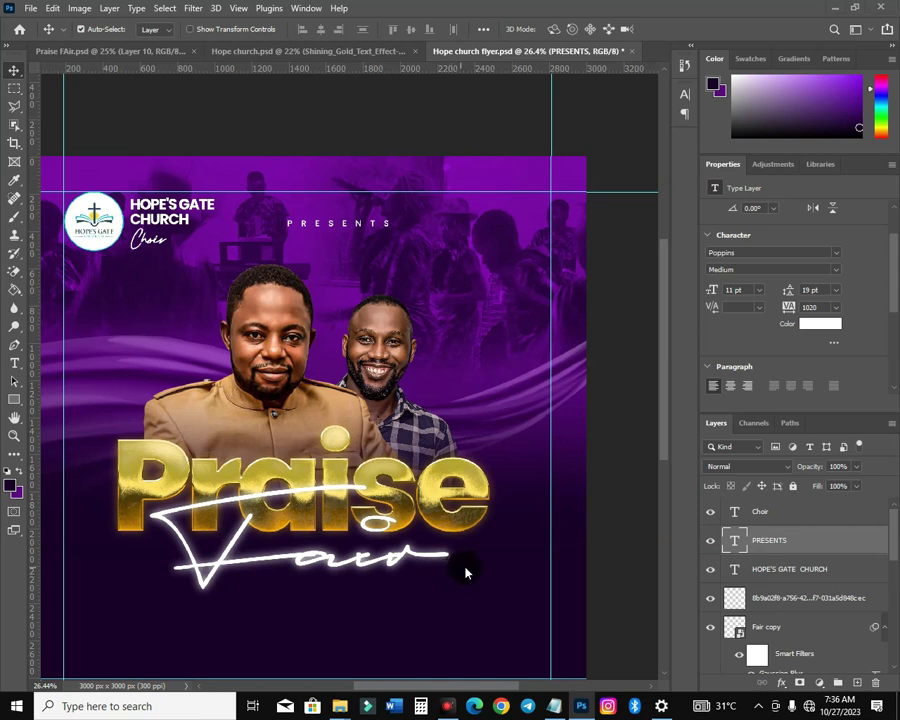
# - Place the Shining_Gold_Text_Effect-Recovered image from File Explorer's New folder into the flyer document
pyautogui.hotkey('alt', 'Tab')
pyautogui.hotkey('alt', 'Tab')
pyautogui.press('Tab')
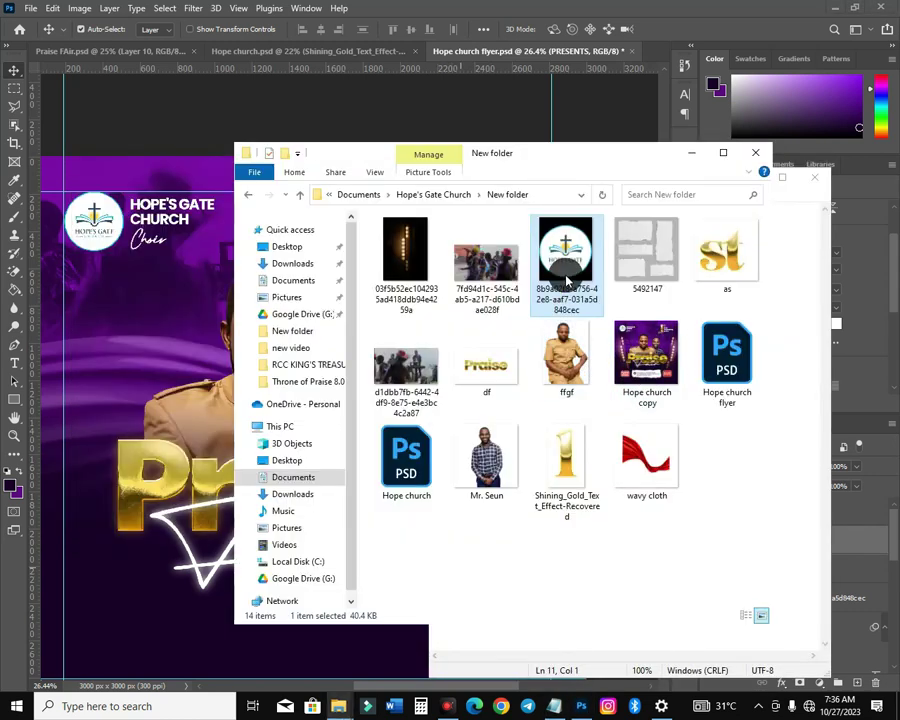
pyautogui.click(594, 446)
pyautogui.moveTo(566, 465); pyautogui.dragTo(106, 408)
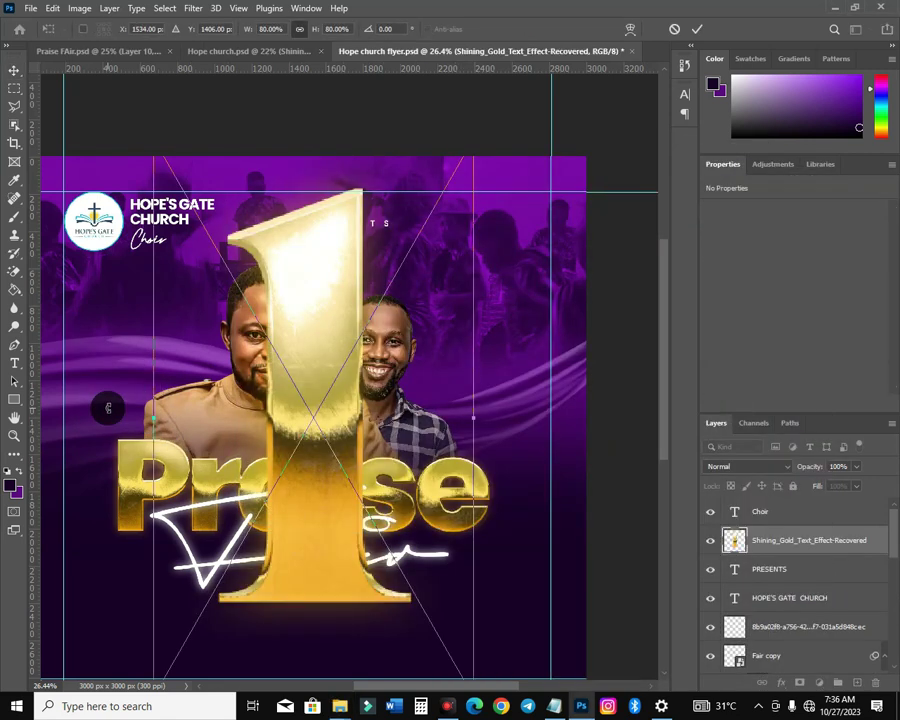
# - Scale the gold "1" to about 13.4% and position it in the flyer's upper-right area, level with the PRESENTS line
pyautogui.scroll(-2, 314, 586)
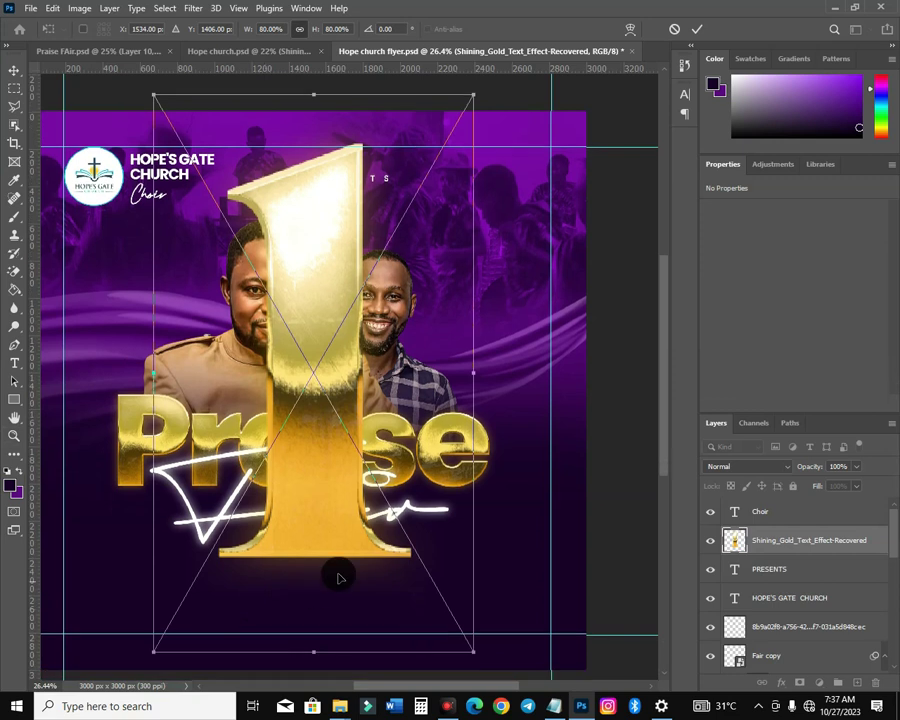
pyautogui.moveTo(150, 95); pyautogui.dragTo(484, 172)
pyautogui.moveTo(501, 247); pyautogui.dragTo(464, 205)
pyautogui.press('Left')
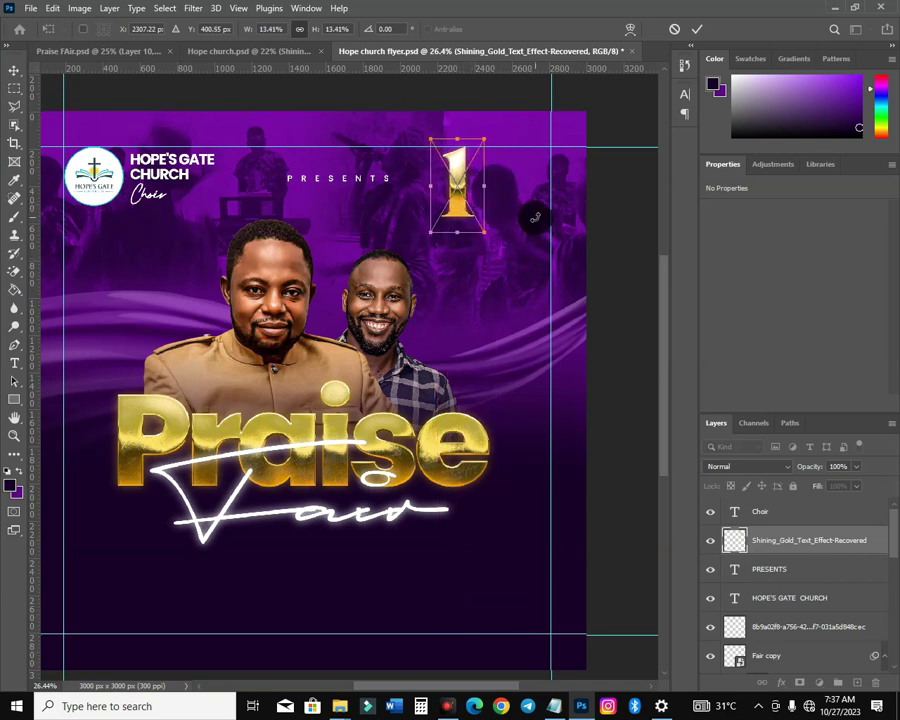
pyautogui.press('Return')
# - Place the gold "st" image, shrink it to about 158 px wide, and set it as a superscript beside the gold "1"
pyautogui.scroll(-1, 102, 611)
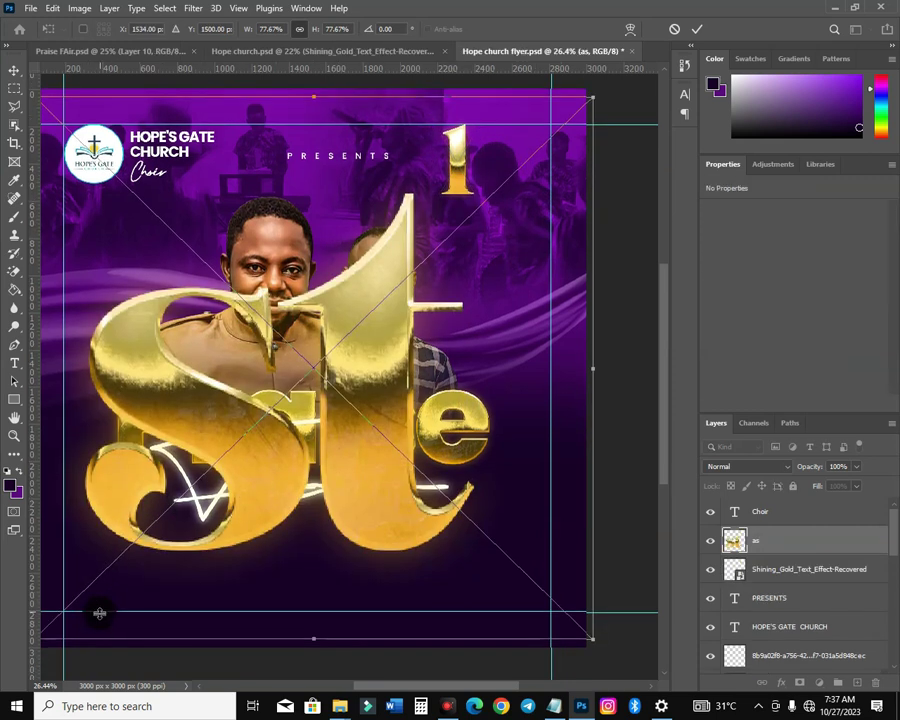
pyautogui.moveTo(594, 641); pyautogui.dragTo(519, 158)
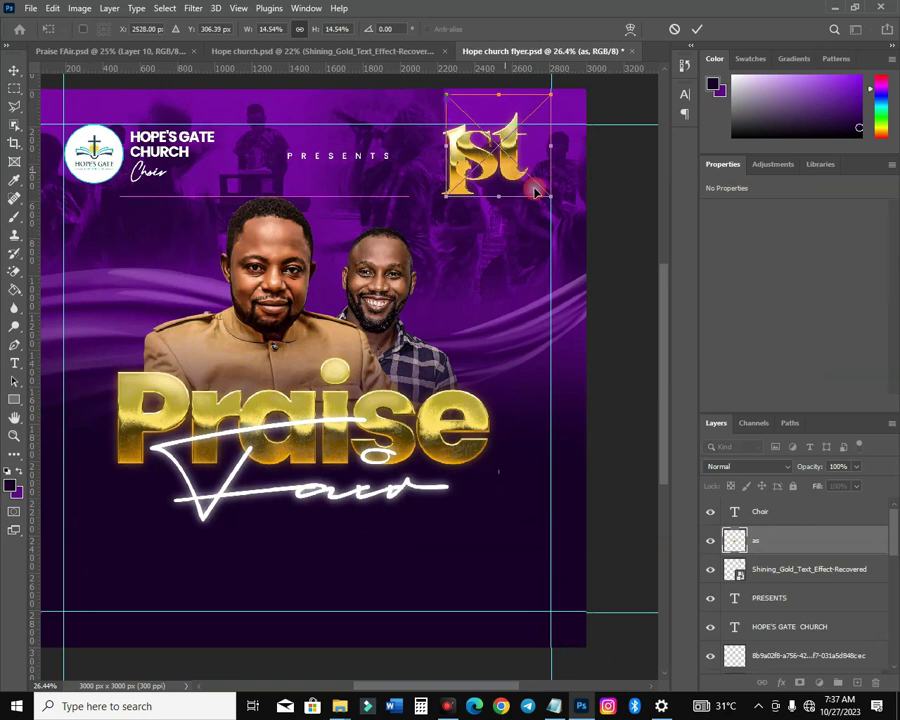
pyautogui.moveTo(551, 199); pyautogui.dragTo(472, 148)
pyautogui.press('Return')
pyautogui.hotkey('ctrl', 't')
pyautogui.press('Return')
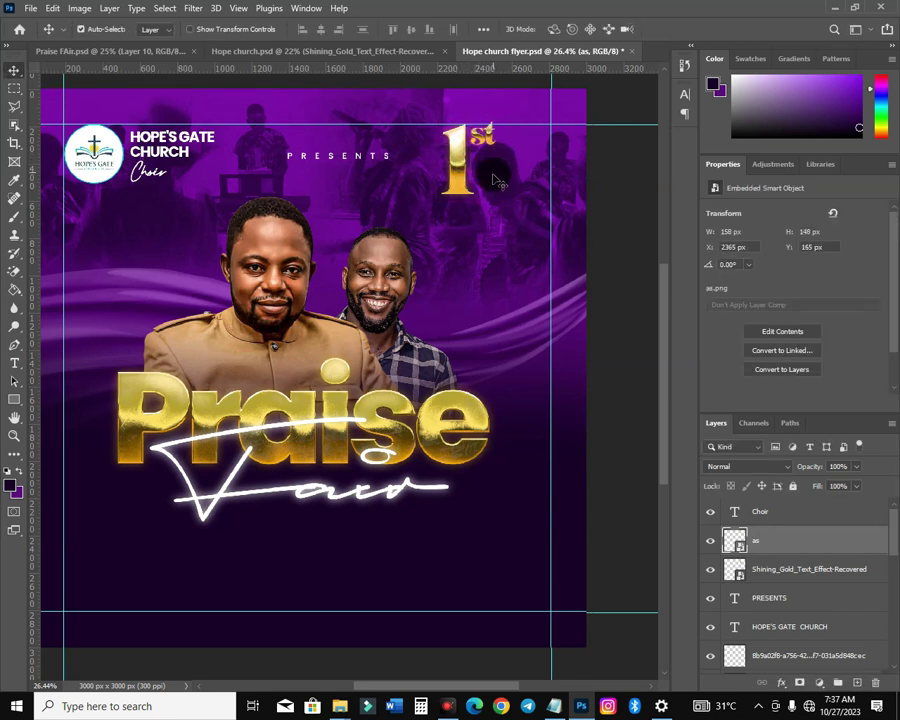
pyautogui.press('Left')
pyautogui.press('Left')
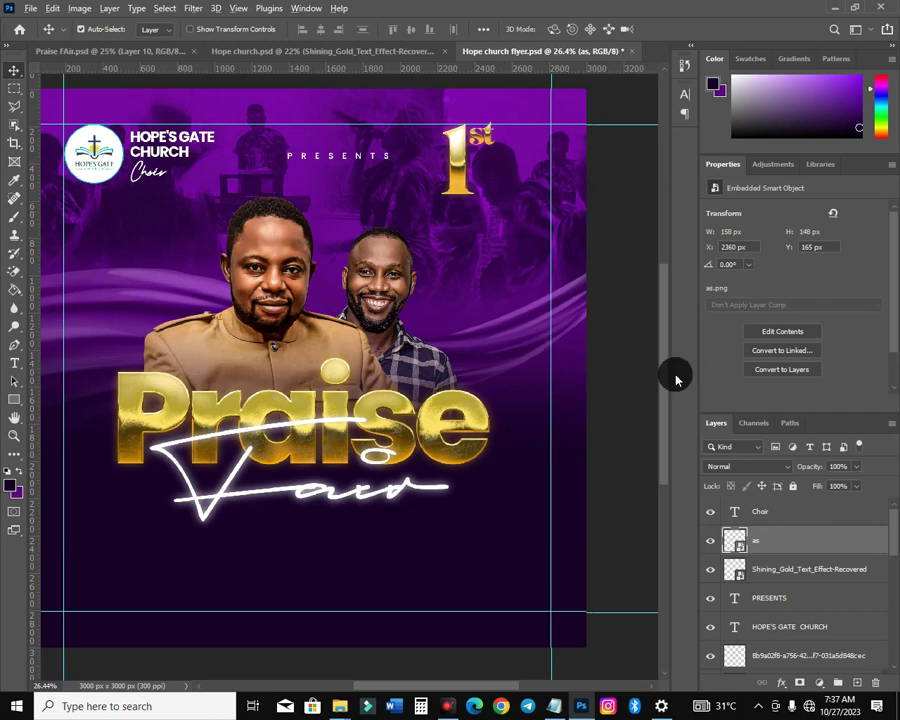
# - Copy "Choir Thanksgiving Service" from the Notepad notes and return to the flyer in Photoshop
pyautogui.hotkey('alt', 'Tab')
pyautogui.hotkey('alt', 'Tab')
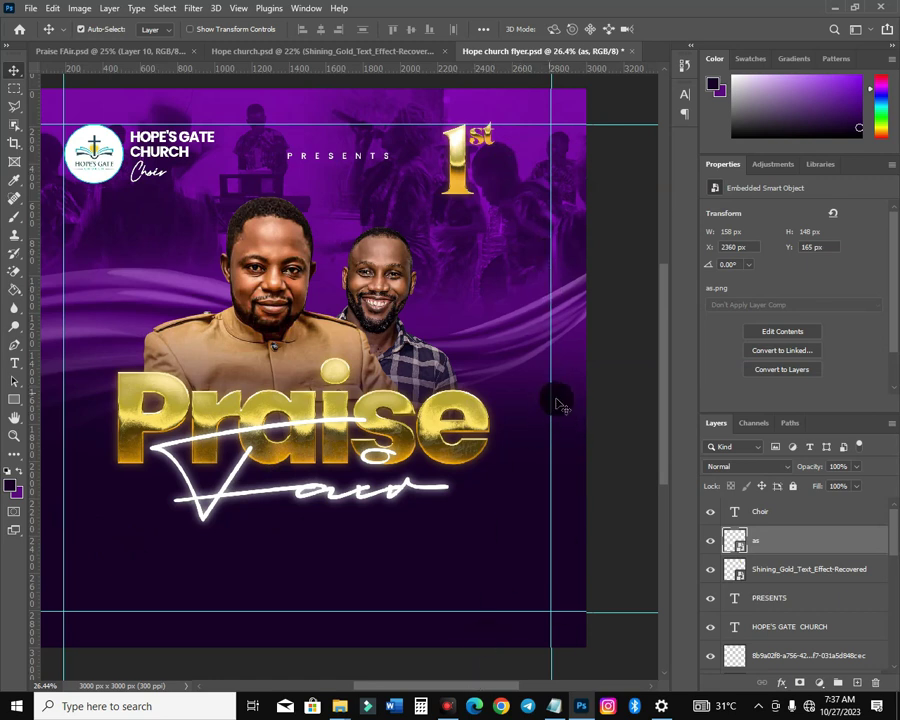
pyautogui.moveTo(580, 706)
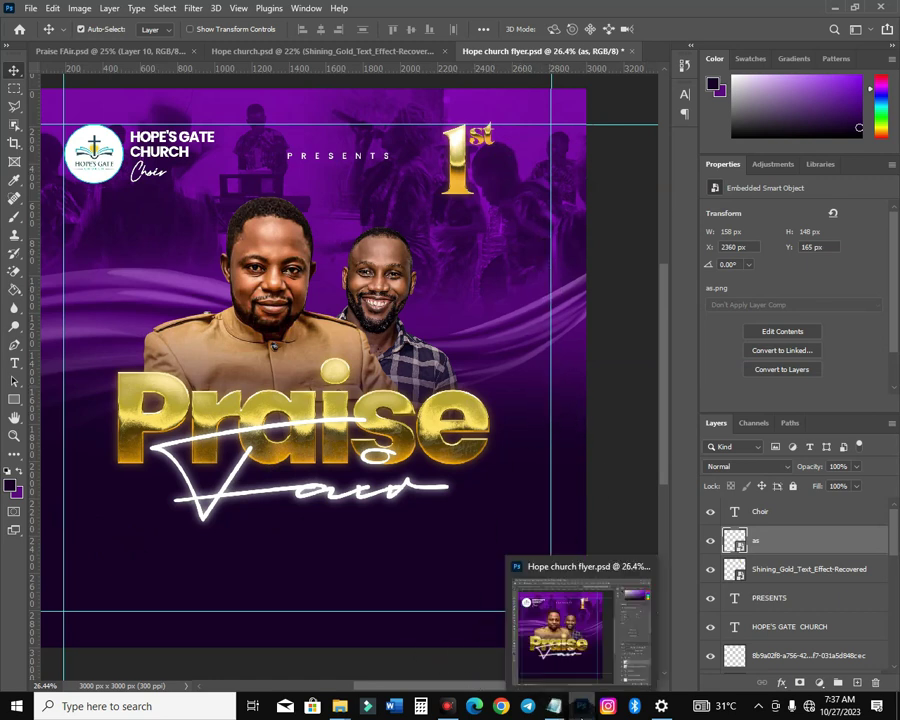
pyautogui.moveTo(349, 712)
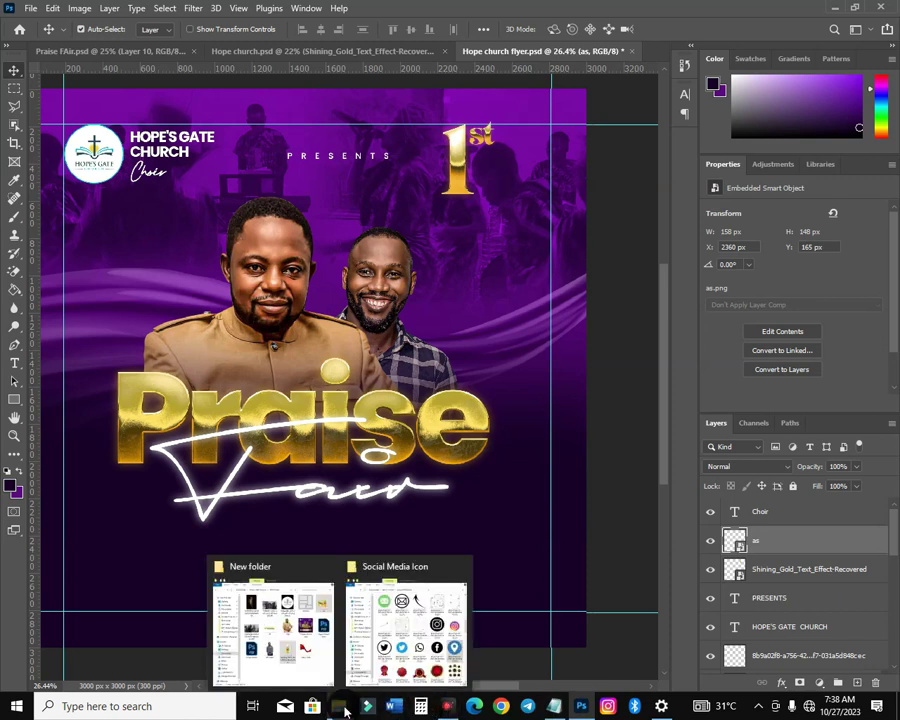
pyautogui.click(554, 706)
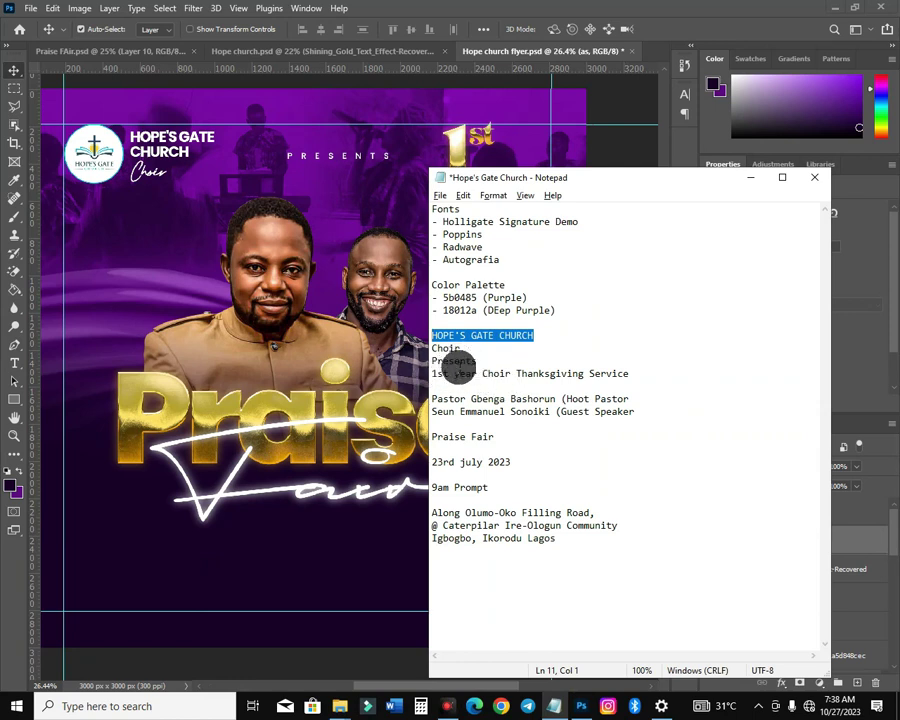
pyautogui.moveTo(483, 373); pyautogui.dragTo(576, 372)
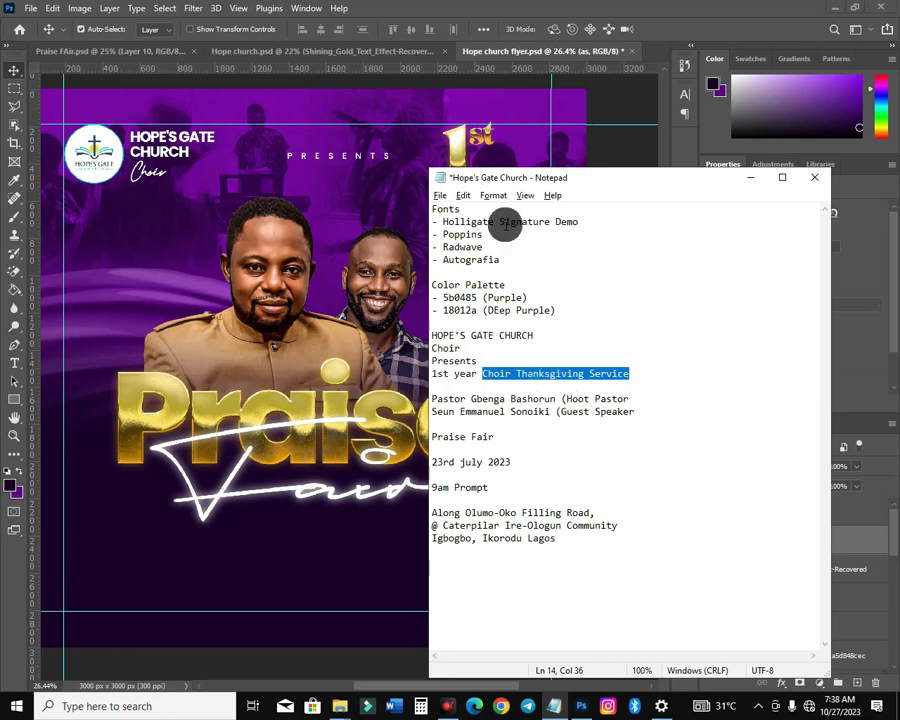
pyautogui.click(339, 106)
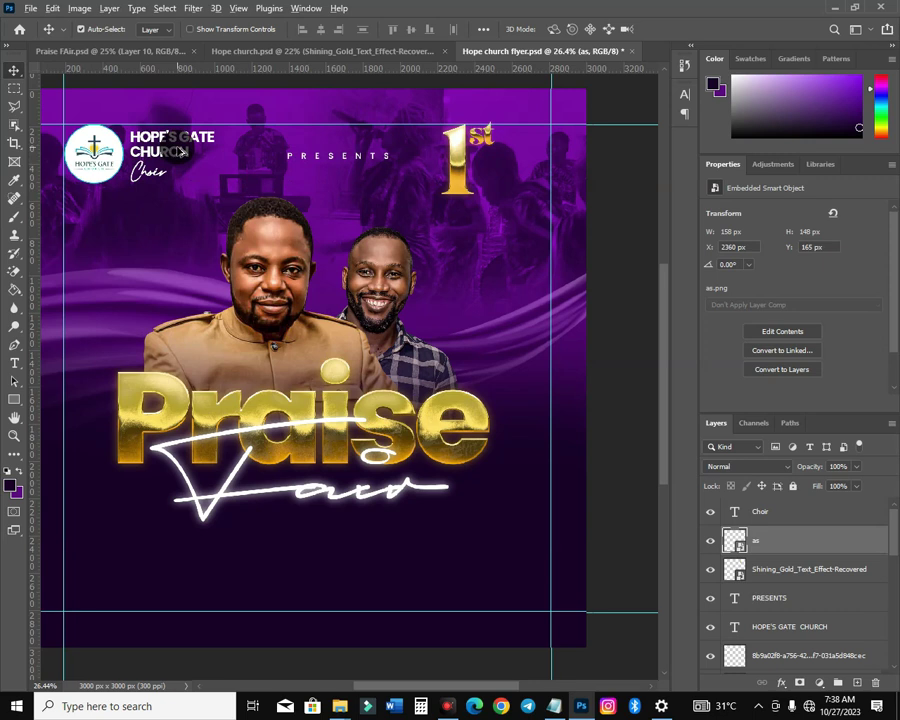
# - Duplicate the HOPE'S GATE CHURCH text beside the gold "1" and replace it with "Choir Thanksgiving Service", one word per line
pyautogui.moveTo(178, 152); pyautogui.dragTo(521, 173)
pyautogui.doubleClick(521, 173)
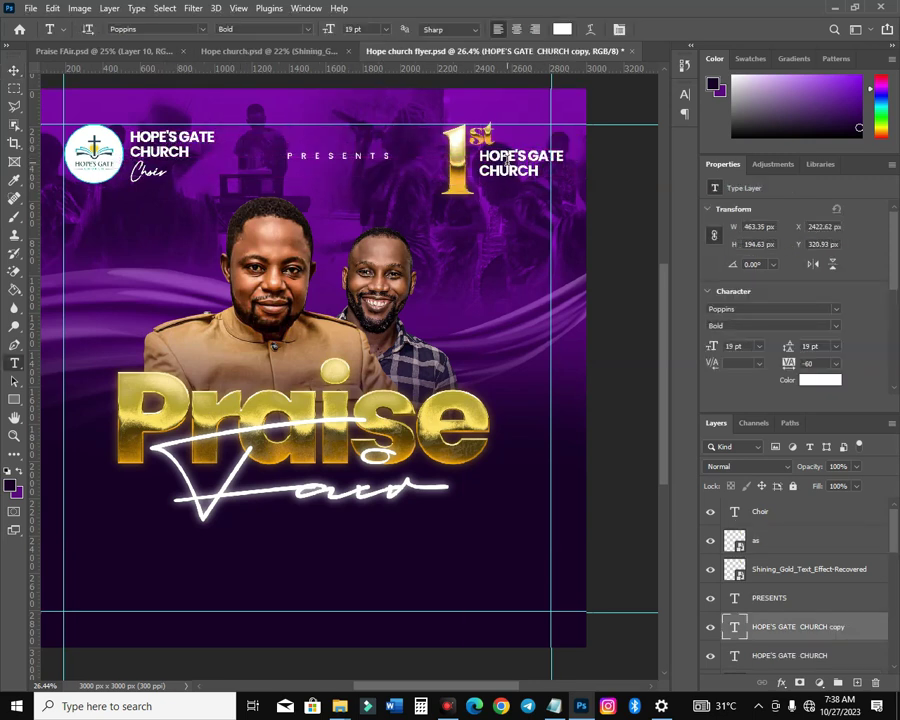
pyautogui.hotkey('ctrl', 'a')
pyautogui.write('Choir Thanksgiving Service')
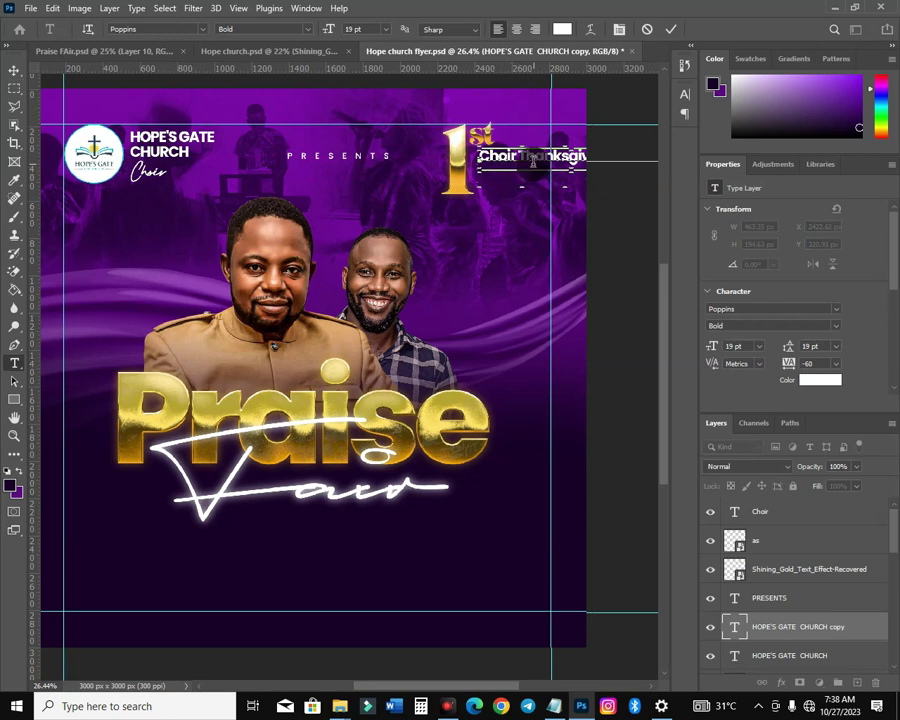
pyautogui.click(516, 155)
pyautogui.press('Return')
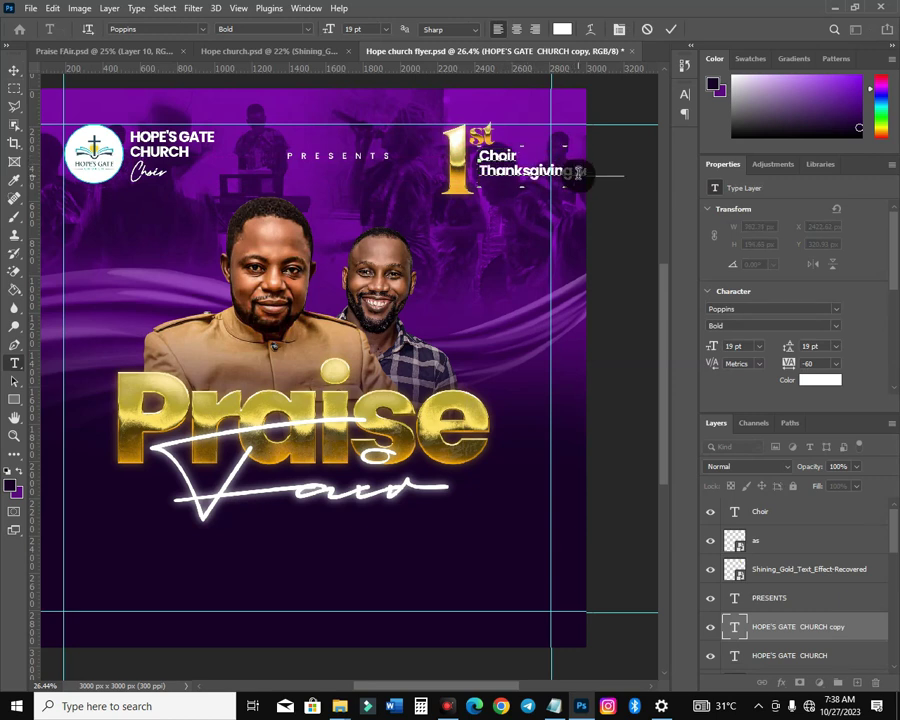
pyautogui.press('Return')
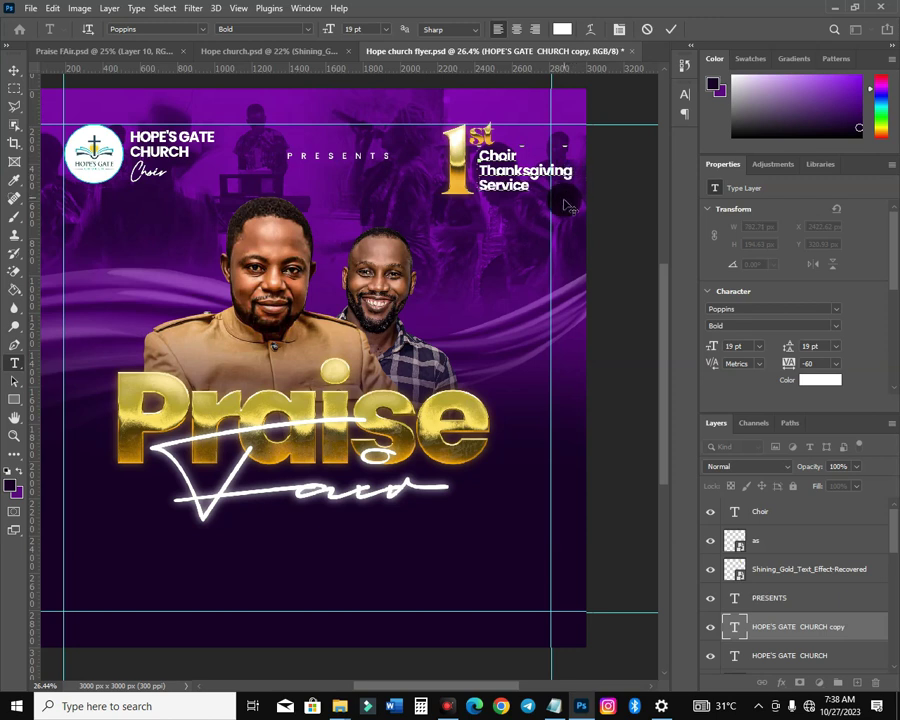
pyautogui.click(14, 70)
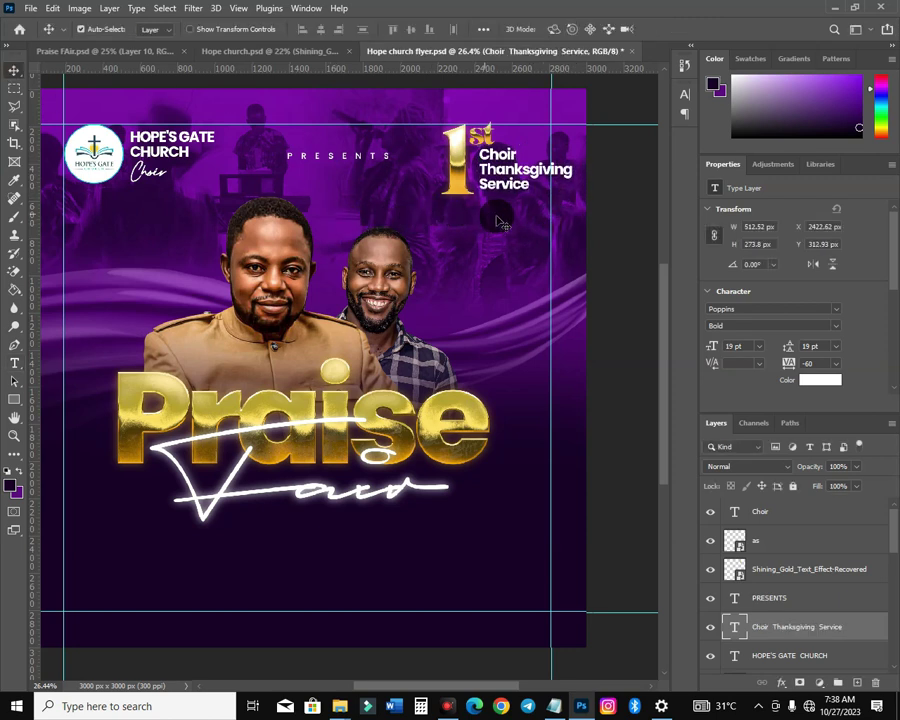
# - Scale the "Choir Thanksgiving Service" text to about 89% and fit it beneath the "st", ending near the right margin guide
pyautogui.hotkey('ctrl', 't')
pyautogui.moveTo(573, 200); pyautogui.dragTo(515, 173)
pyautogui.press('Right')
pyautogui.press('Down')
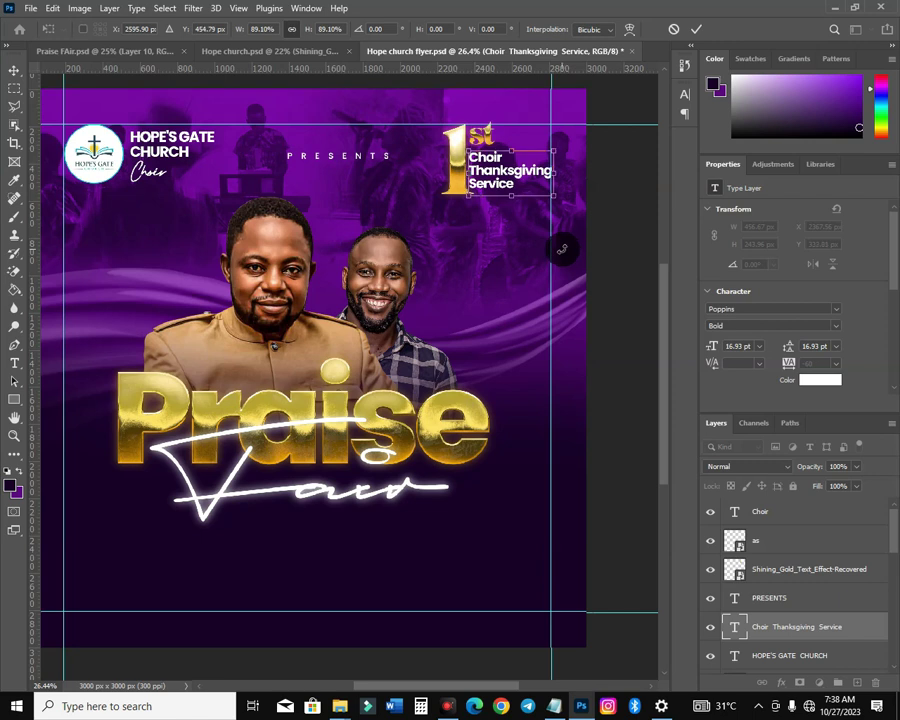
pyautogui.press('Up')
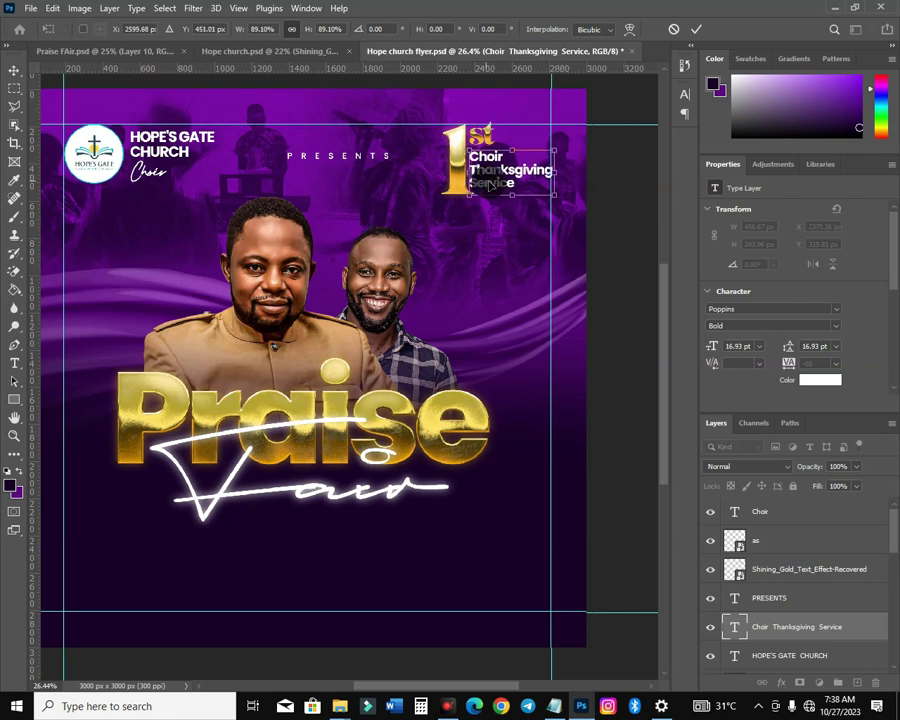
pyautogui.press('Return')
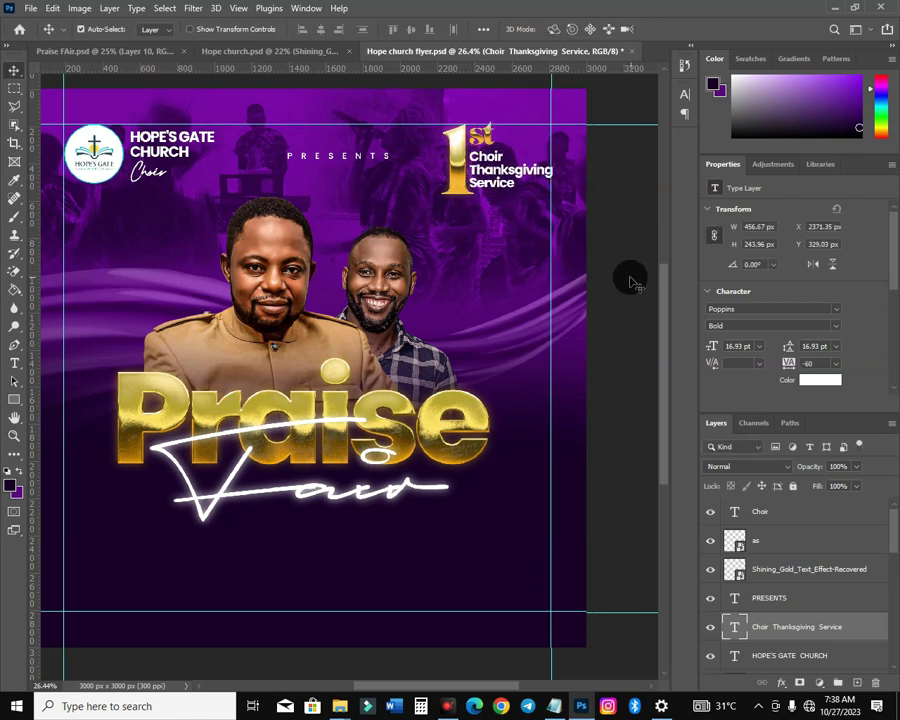
# - Lower the opacity of the crowd photo layer in the flyer's background to 49%
pyautogui.scroll(-2, 493, 279)
pyautogui.scroll(2, 530, 210)
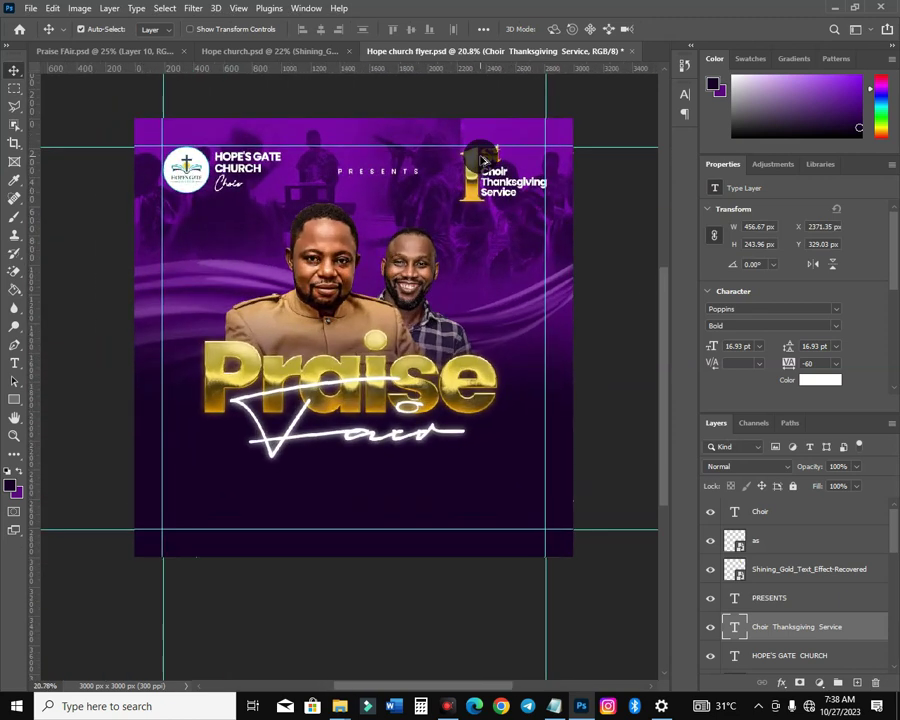
pyautogui.click(566, 233)
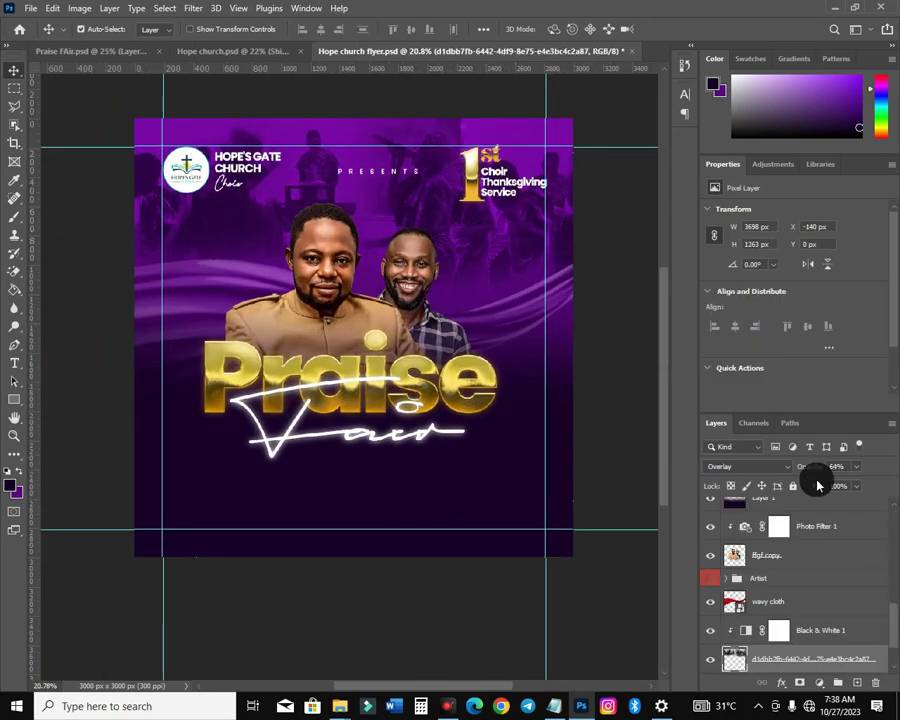
pyautogui.moveTo(816, 469); pyautogui.dragTo(811, 470)
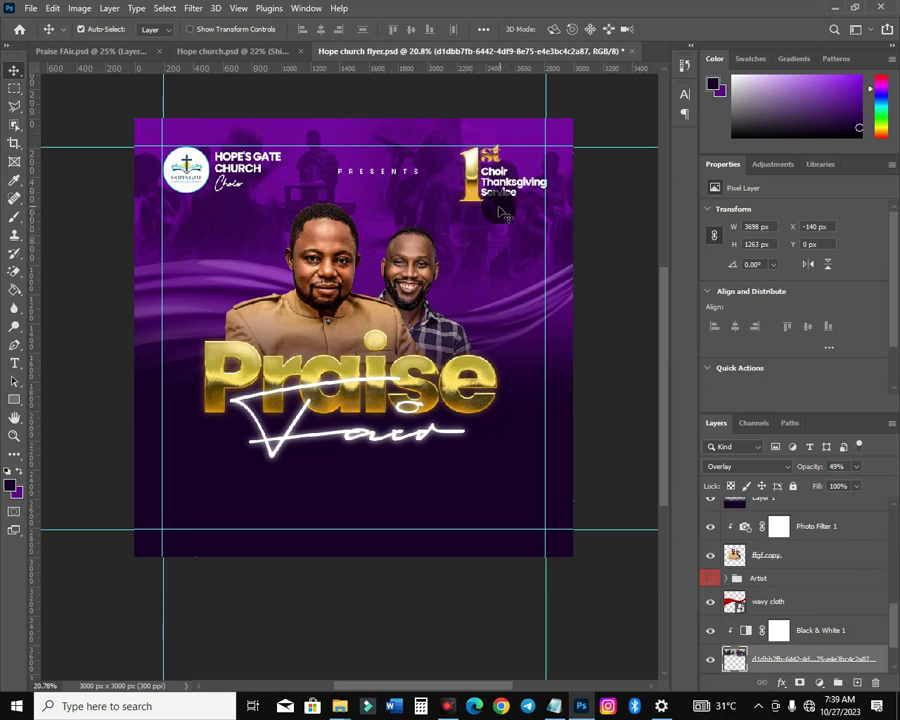
# - Duplicate the "Choir Thanksgiving Service" text just below the original and set the copy's font to Holligate Signature Demo
pyautogui.moveTo(505, 197); pyautogui.dragTo(455, 225)
pyautogui.doubleClick(455, 225)
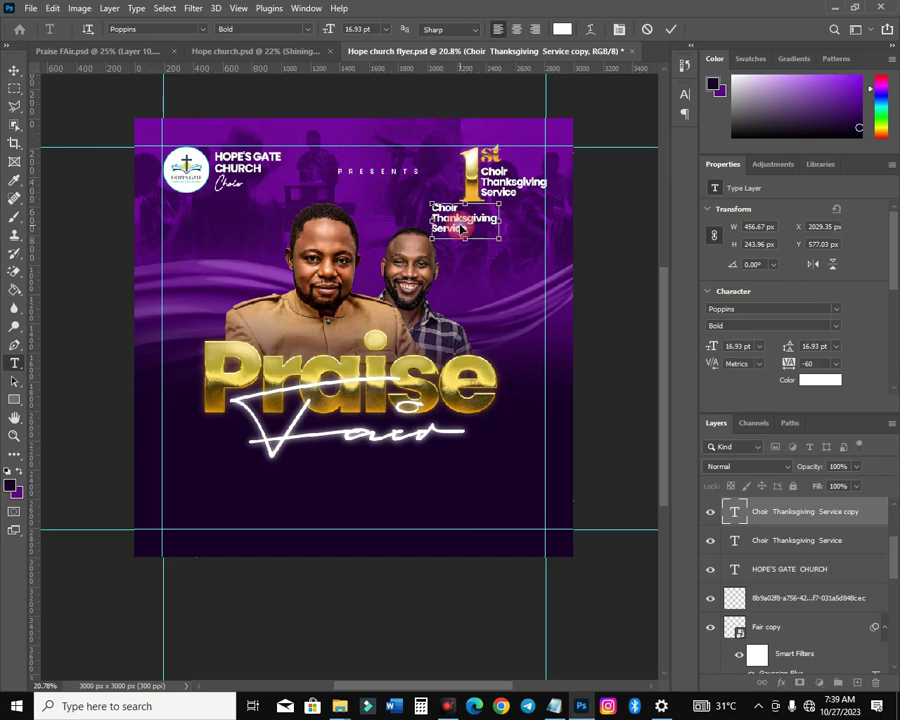
pyautogui.click(748, 346)
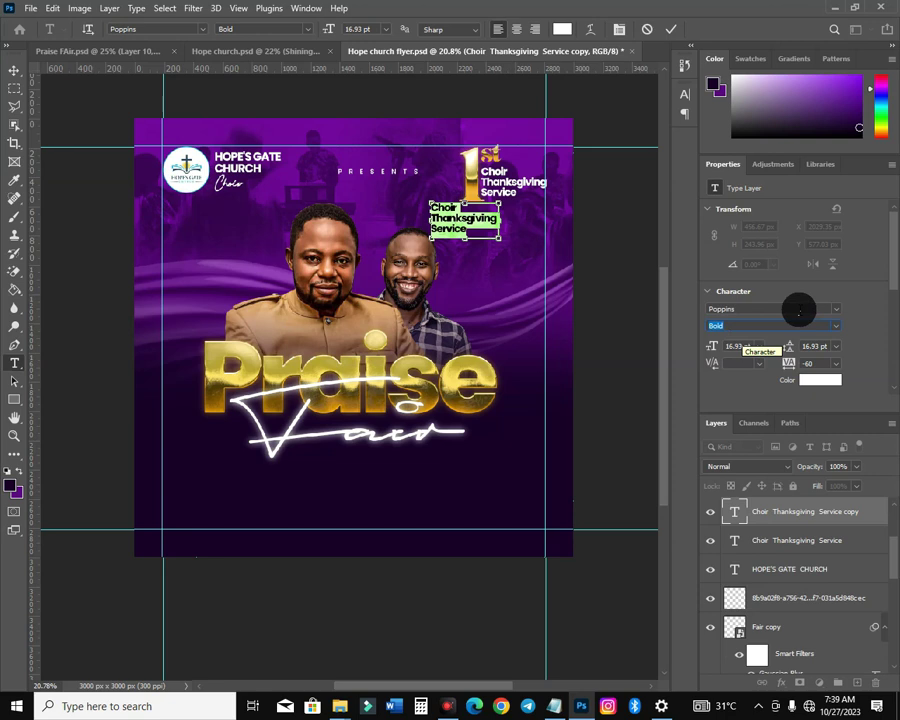
pyautogui.click(808, 309)
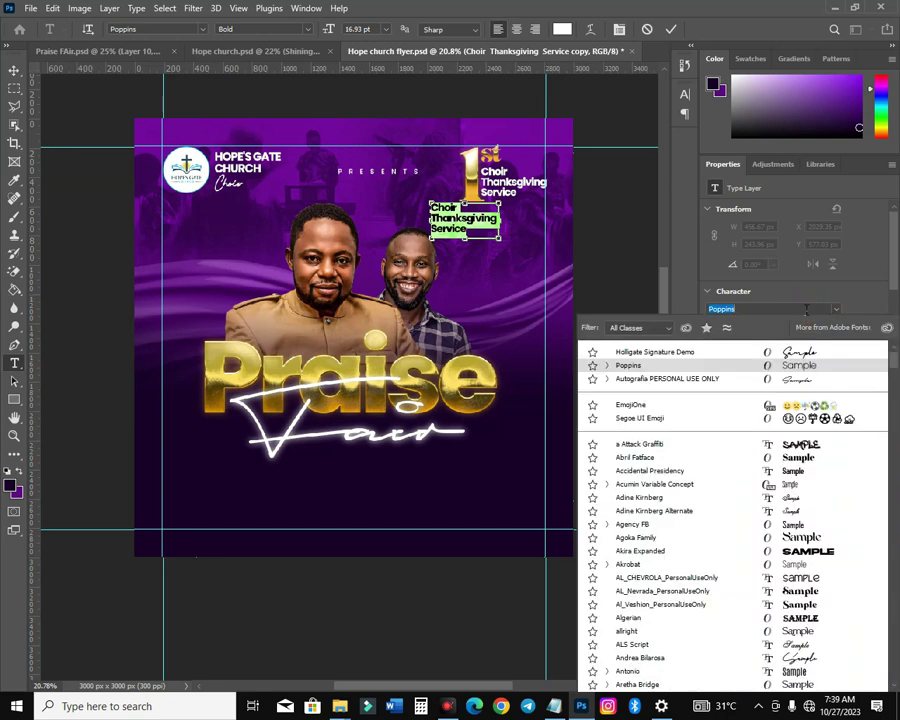
pyautogui.press('Up')
pyautogui.press('Return')
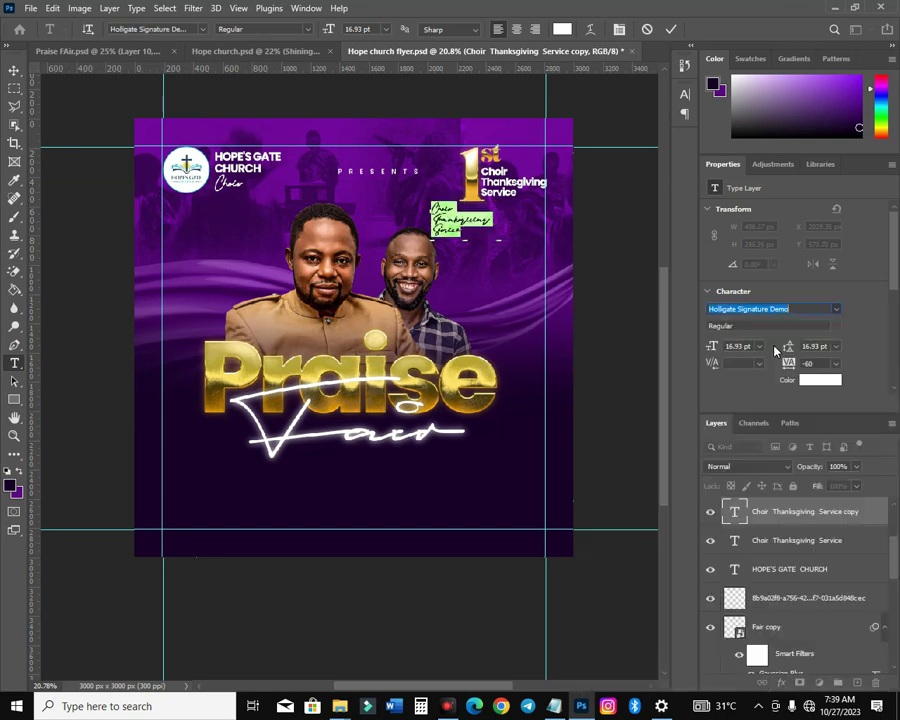
# - Replace the duplicated text with "Year" and set its size to 27 pt
pyautogui.write('Tagged')
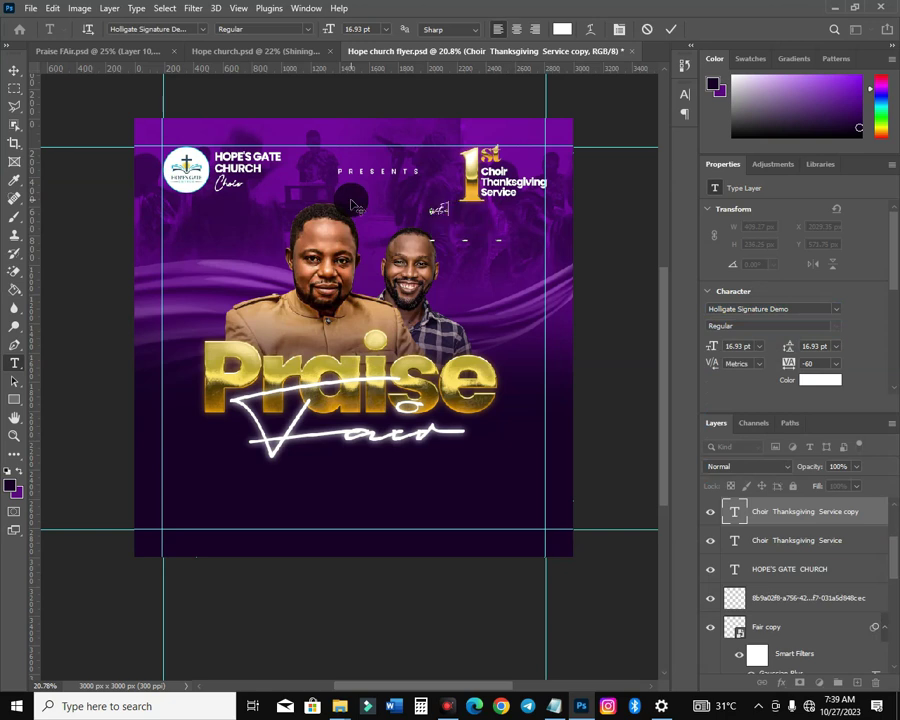
pyautogui.press('BackSpace')
pyautogui.click(14, 70)
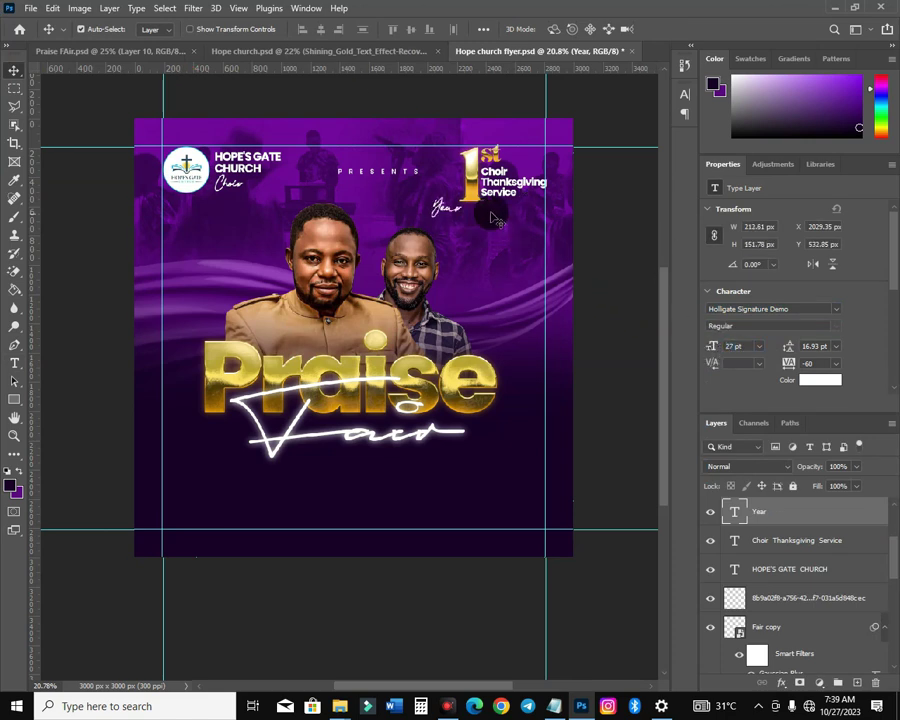
# - Move "Year" to the lower-left foot of the gold "1" and save the flyer
pyautogui.moveTo(445, 211); pyautogui.dragTo(464, 217)
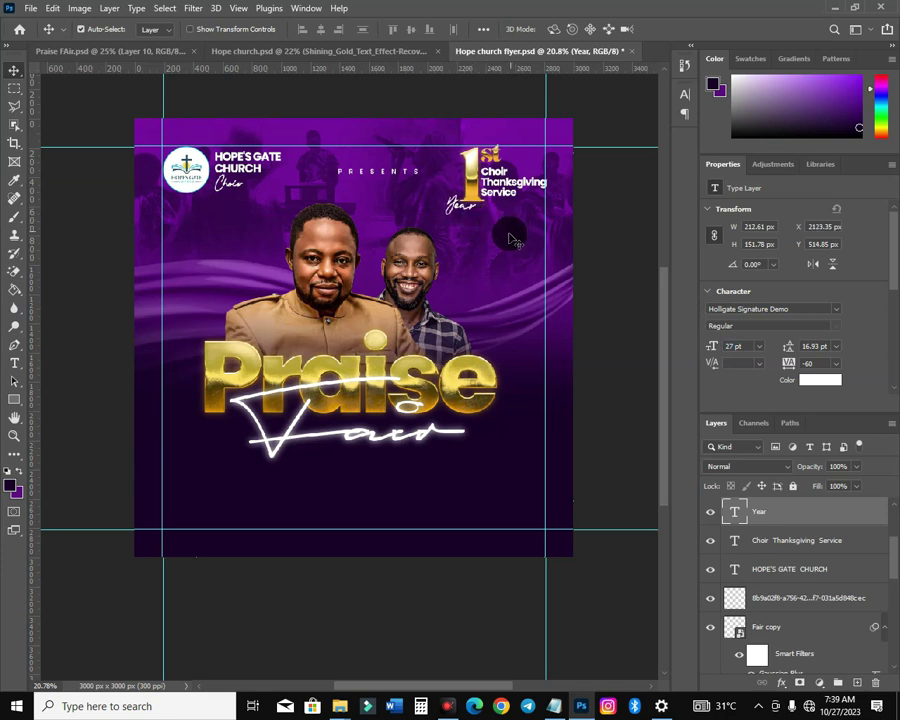
pyautogui.click(628, 348)
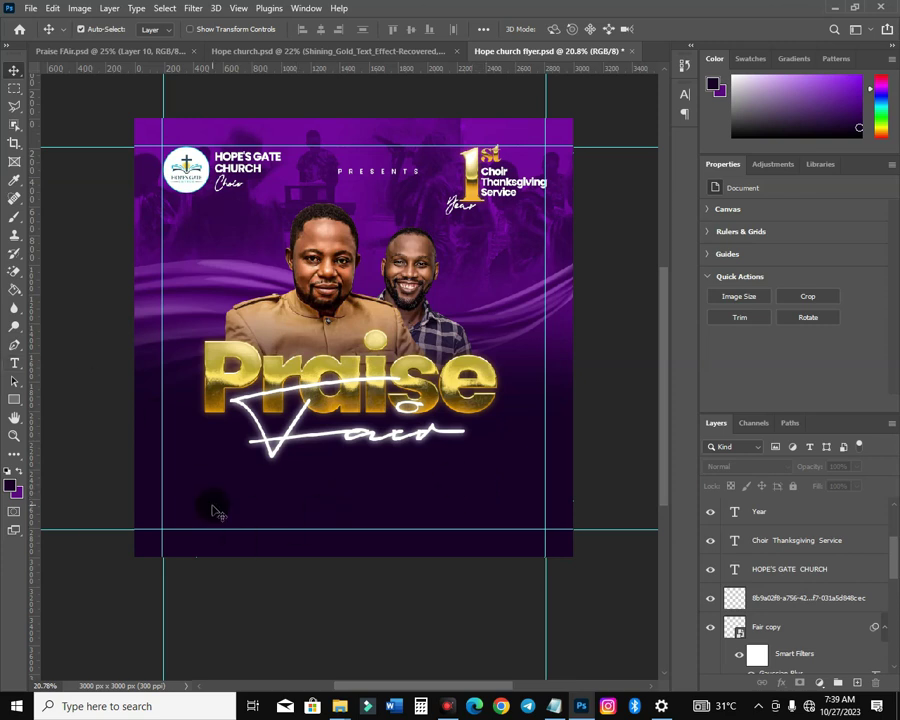
pyautogui.hotkey('ctrl', 's')
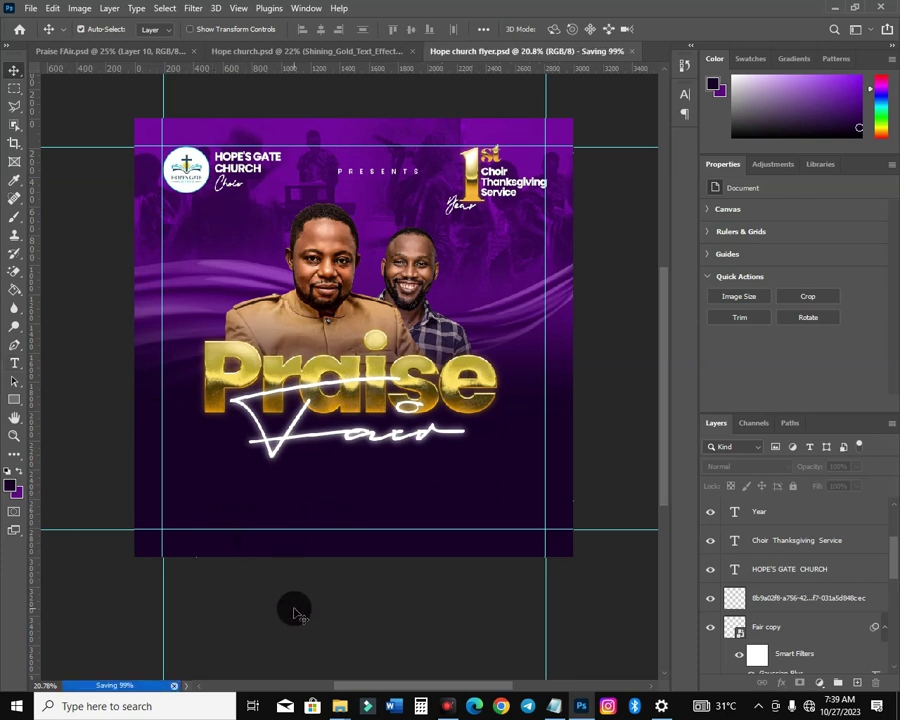
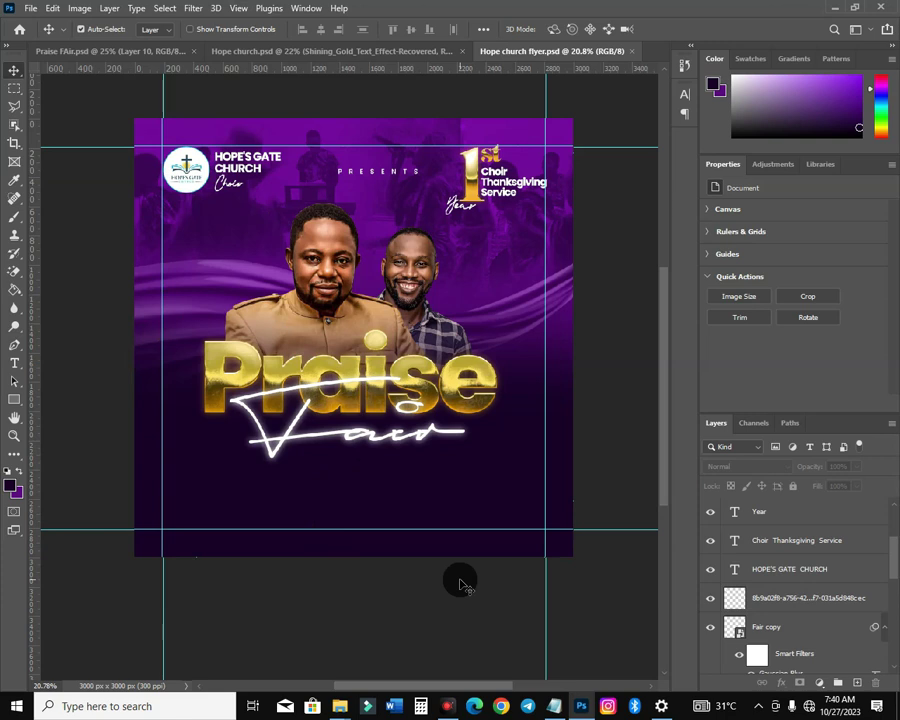
# - Place the torn-paper image 5492147.jpg from the "New folder" window into the flyer at its default size
pyautogui.click(340, 706)
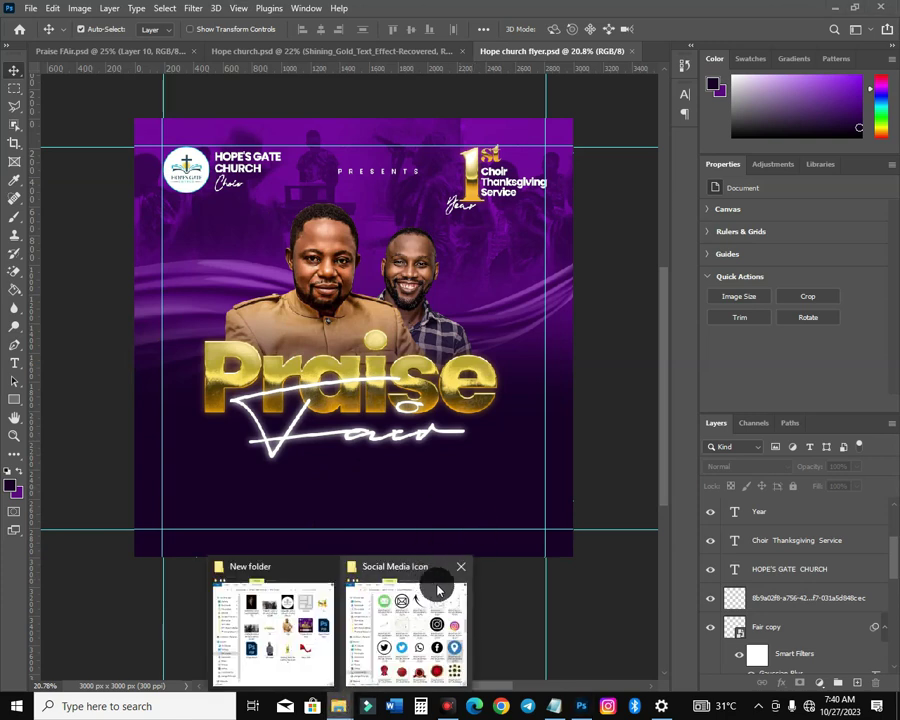
pyautogui.click(272, 630)
pyautogui.moveTo(650, 262); pyautogui.dragTo(185, 456)
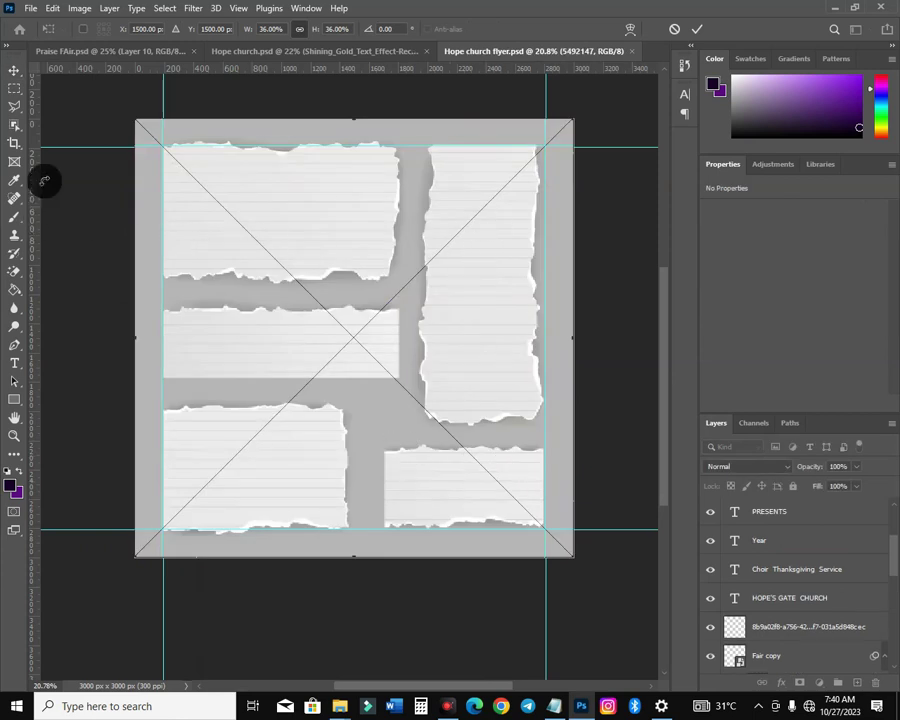
# - Select the tall torn paper with the Object Selection tool, copy it to a new layer and hide the 5492147 layer
pyautogui.click(14, 125)
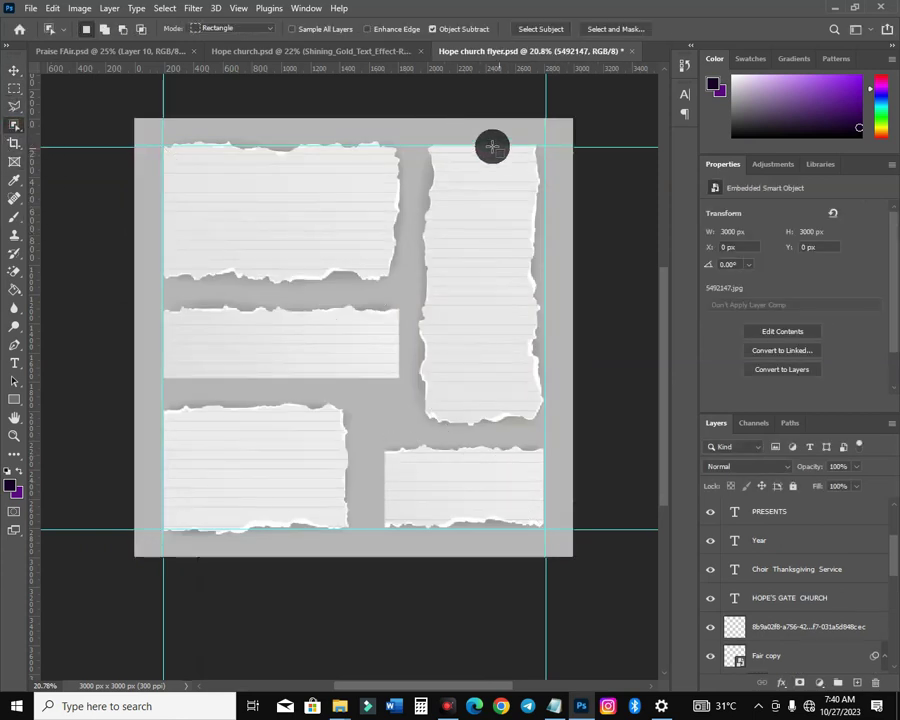
pyautogui.moveTo(408, 136); pyautogui.dragTo(572, 438)
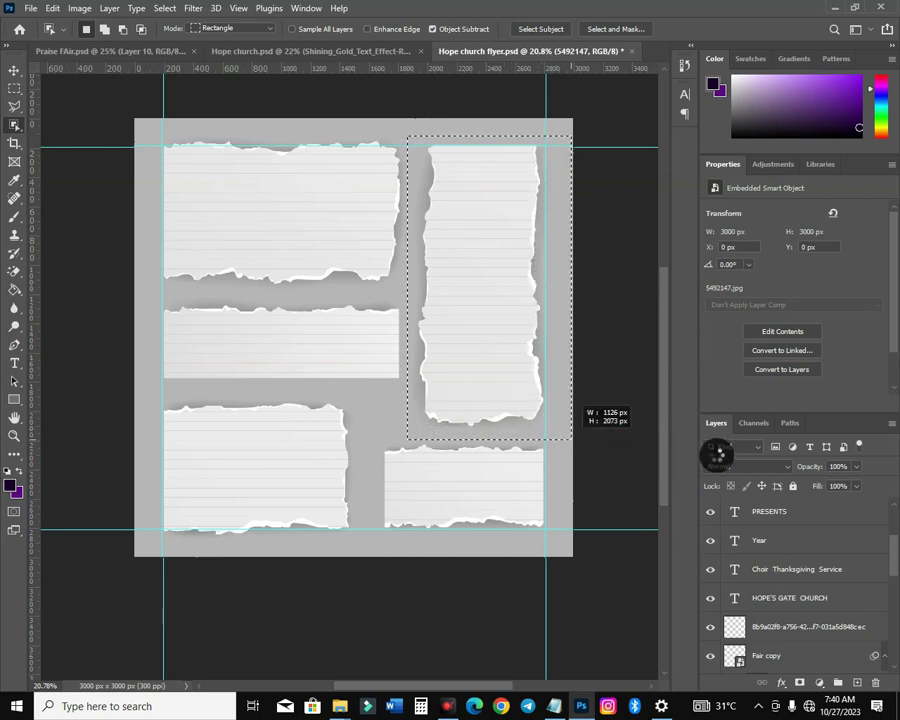
pyautogui.hotkey('ctrl', 'j')
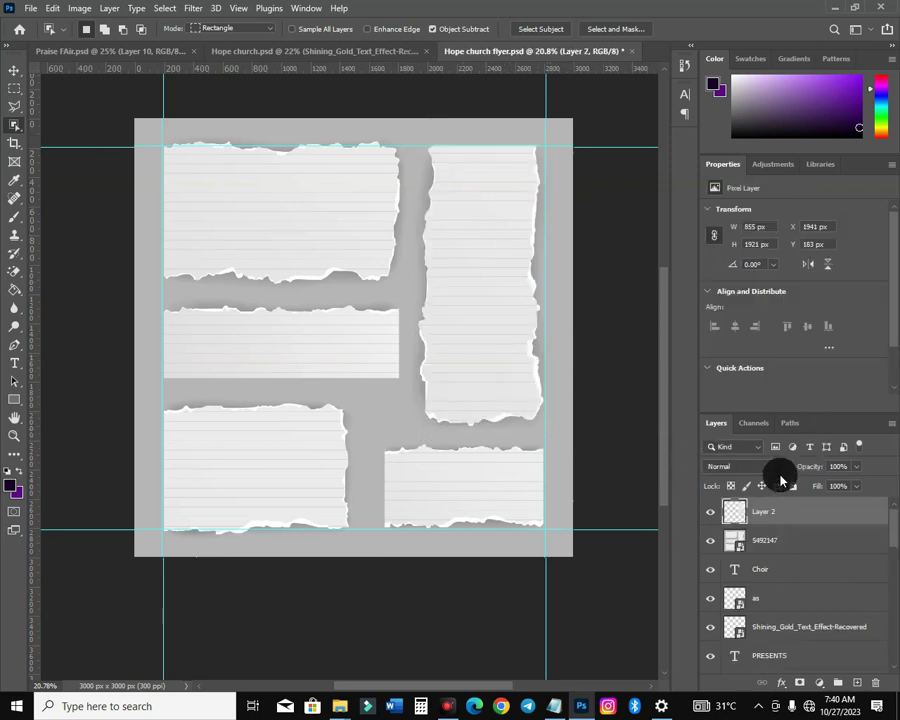
pyautogui.click(710, 540)
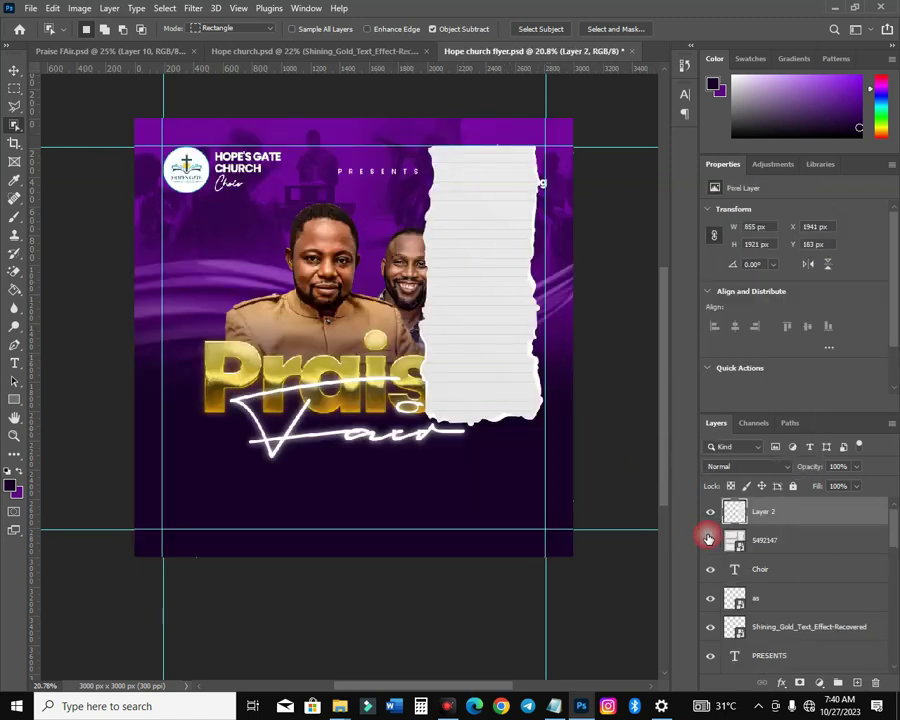
# - Rotate the torn paper to -90°, resize it to about 1366 × 420 px and place it below "Fair"
pyautogui.click(14, 70)
pyautogui.moveTo(540, 146); pyautogui.dragTo(285, 317)
pyautogui.hotkey('ctrl', 't')
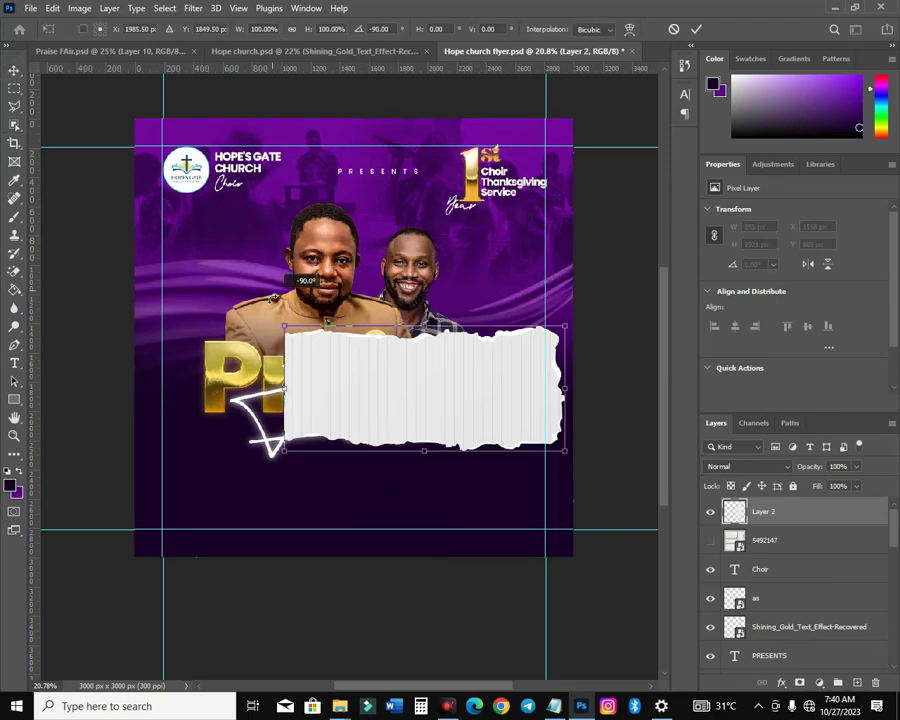
pyautogui.moveTo(512, 395); pyautogui.dragTo(469, 444)
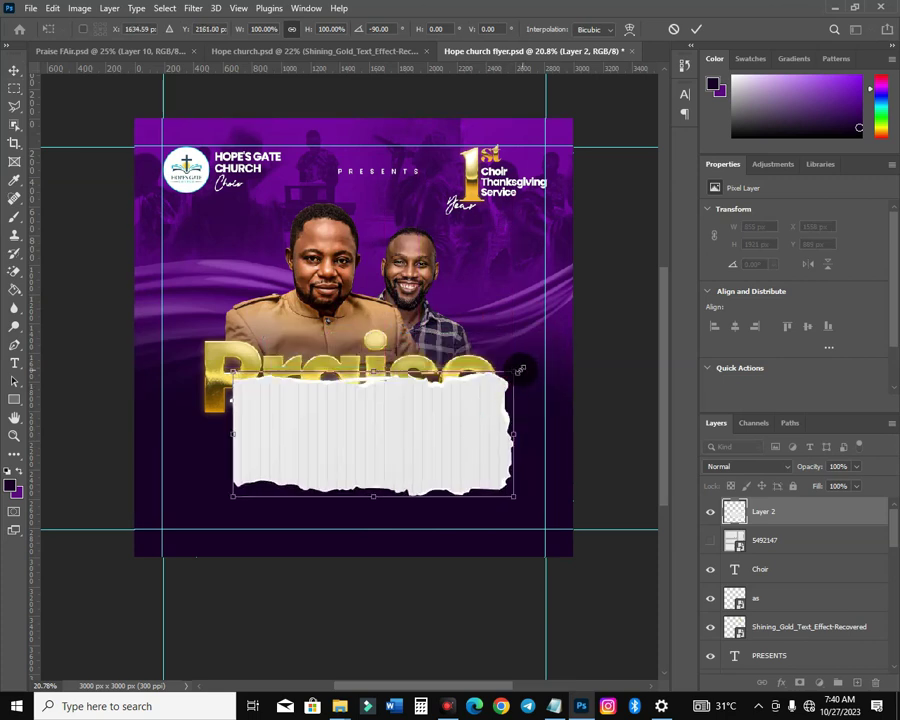
pyautogui.moveTo(515, 371); pyautogui.dragTo(378, 488)
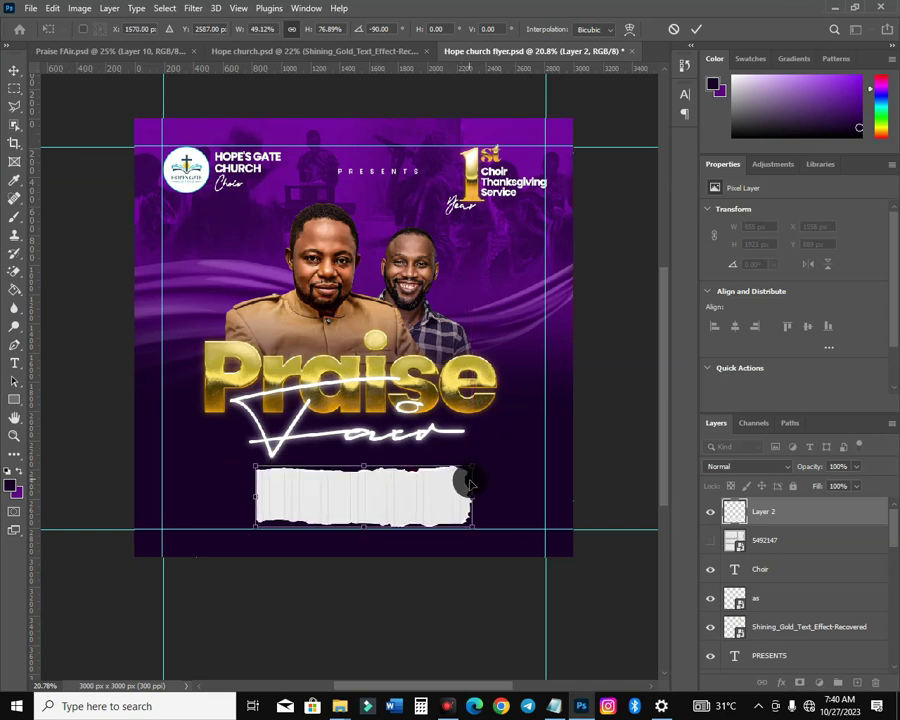
pyautogui.moveTo(472, 468); pyautogui.dragTo(465, 473)
pyautogui.press('Return')
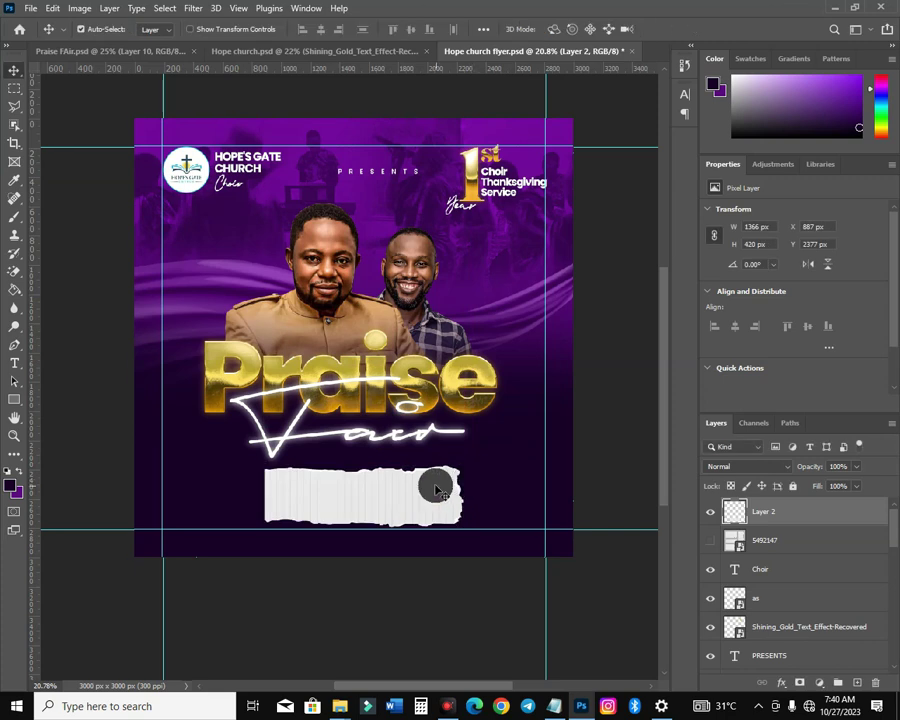
# - Shift the torn paper strip to about X 852 px, Y 2383 px, under the "Fair" lettering
pyautogui.moveTo(432, 510); pyautogui.dragTo(412, 508)
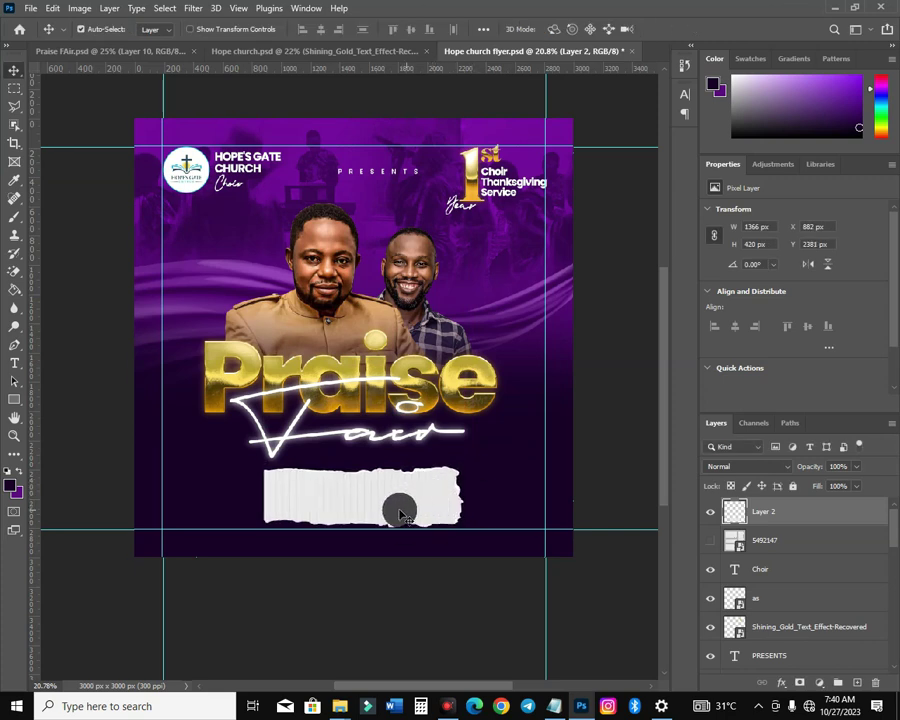
pyautogui.press('Right')
pyautogui.press('Up')
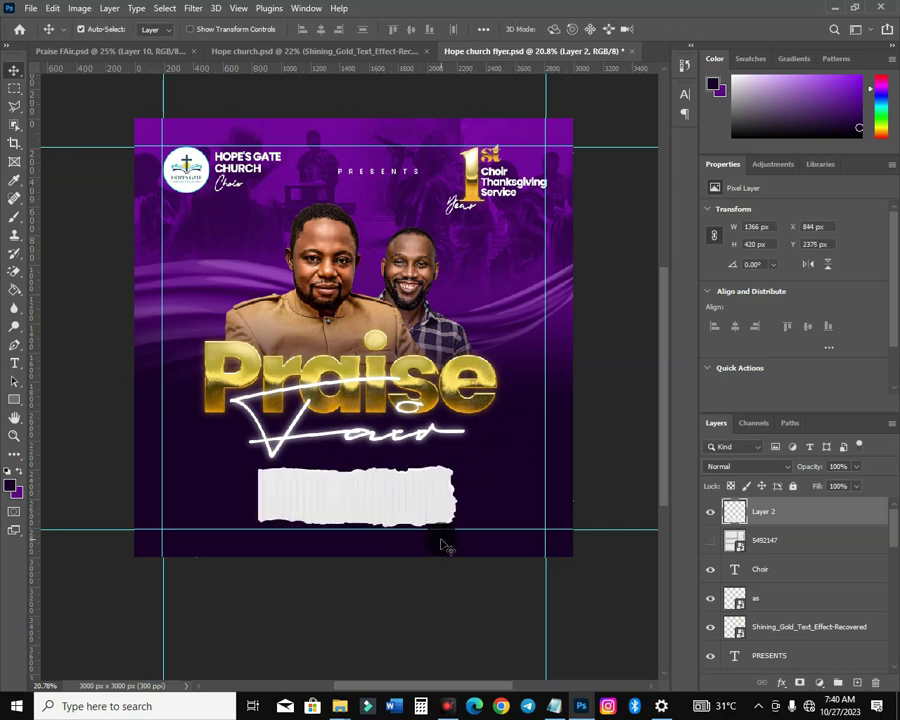
pyautogui.press('Down')
pyautogui.press('Down')
pyautogui.click(305, 490)
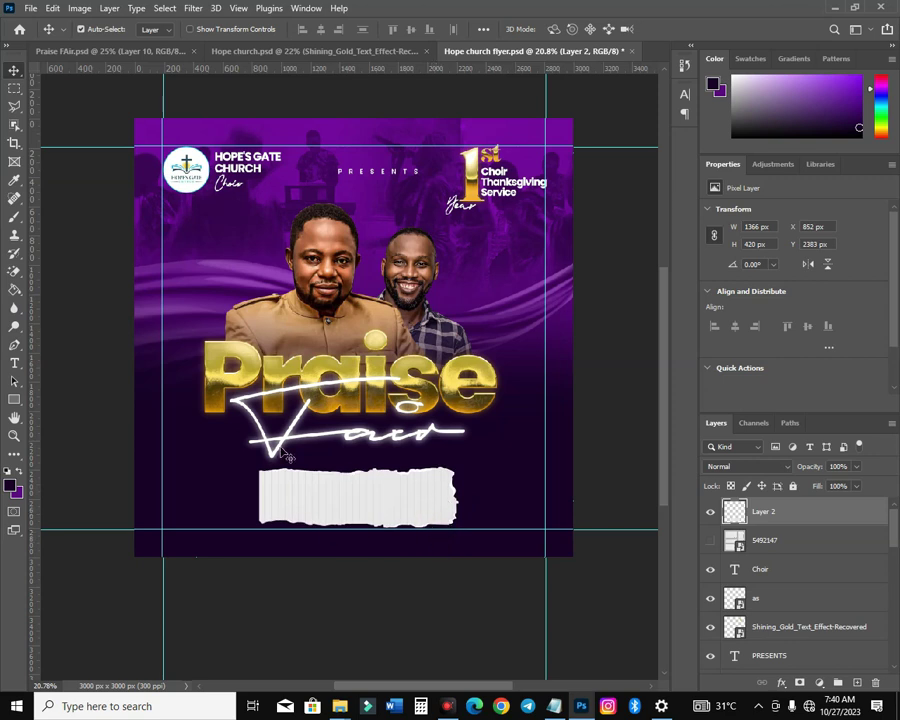
# - Apply a white Color Overlay to the torn paper strip at 100% opacity
pyautogui.click(782, 683)
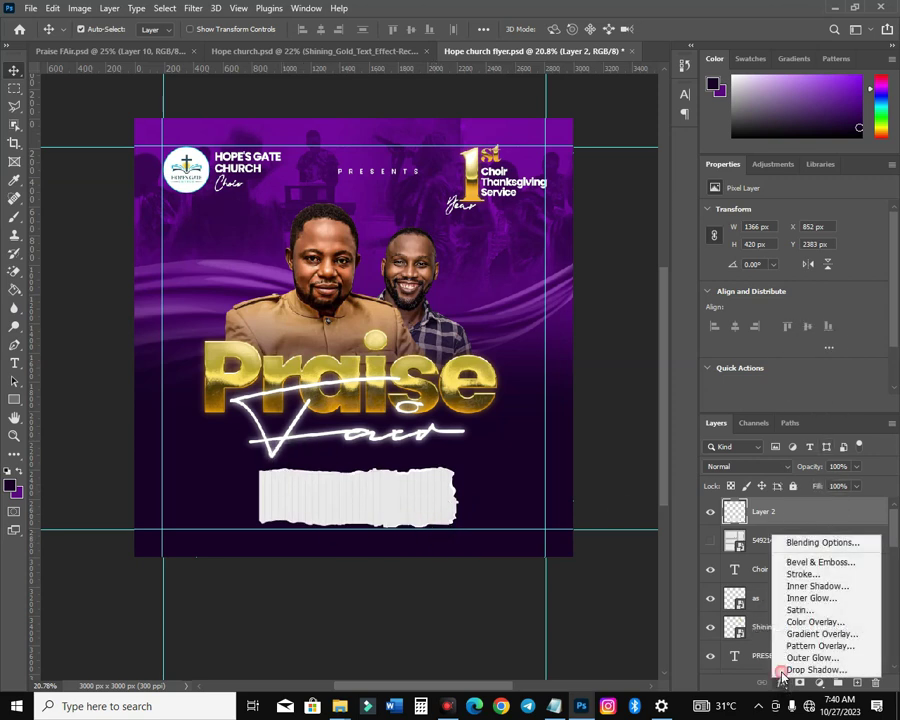
pyautogui.click(820, 626)
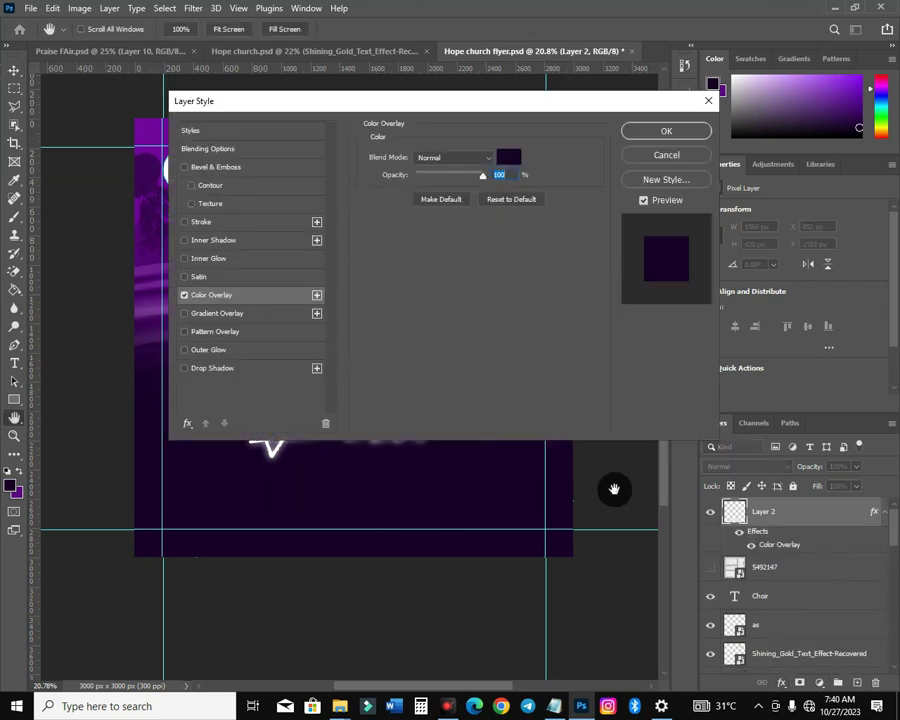
pyautogui.click(508, 155)
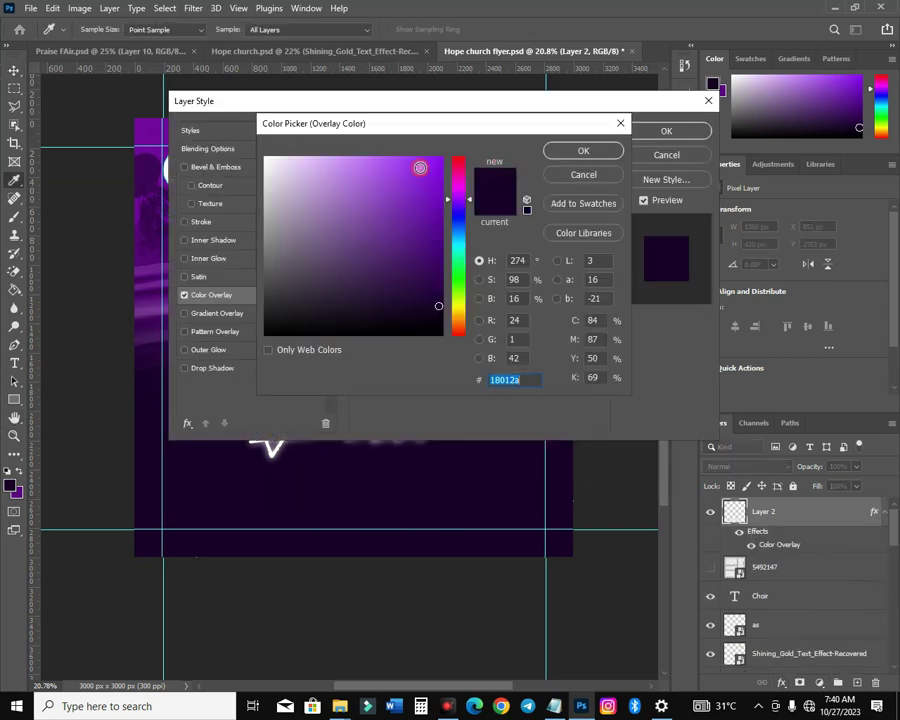
pyautogui.click(264, 166)
pyautogui.click(583, 150)
pyautogui.click(666, 131)
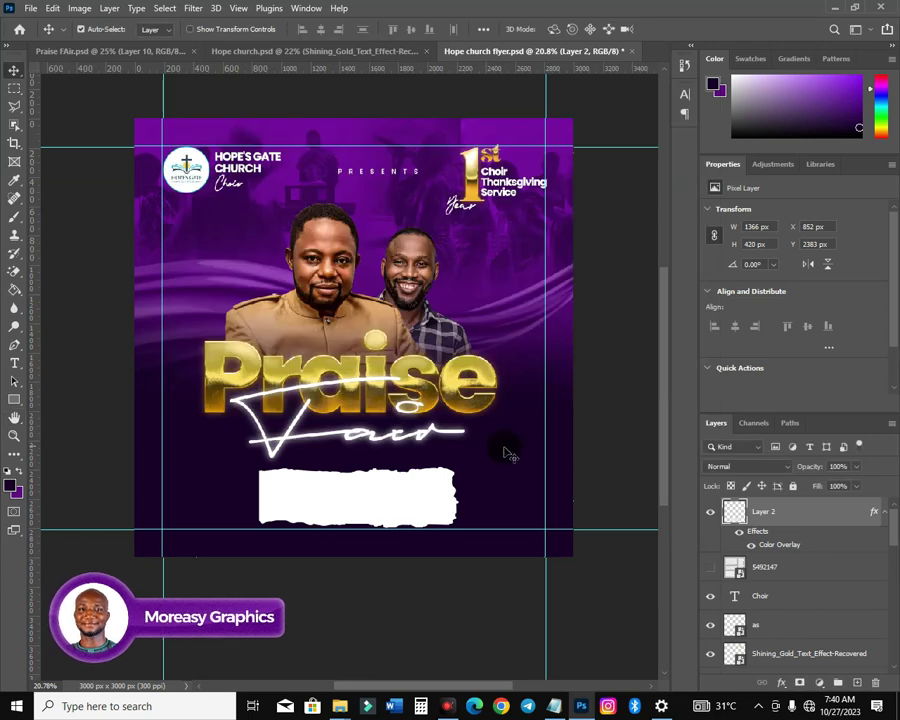
# - Trim the paper strip's straight left side into a ragged edge with the Polygonal Lasso, and deselect
pyautogui.scroll(5, 433, 558)
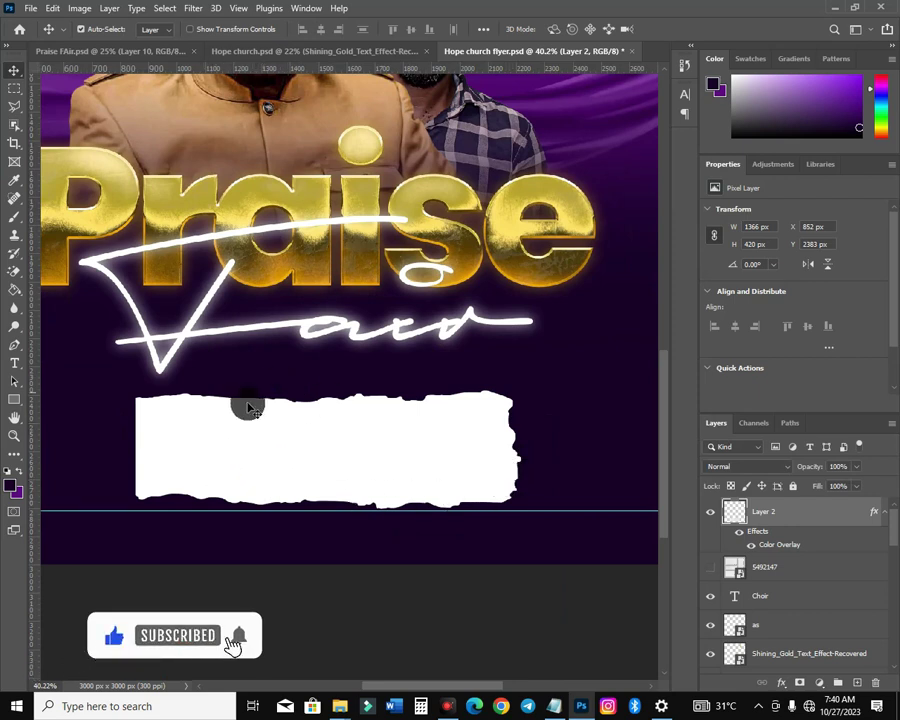
pyautogui.click(14, 106)
pyautogui.scroll(3, 200, 400)
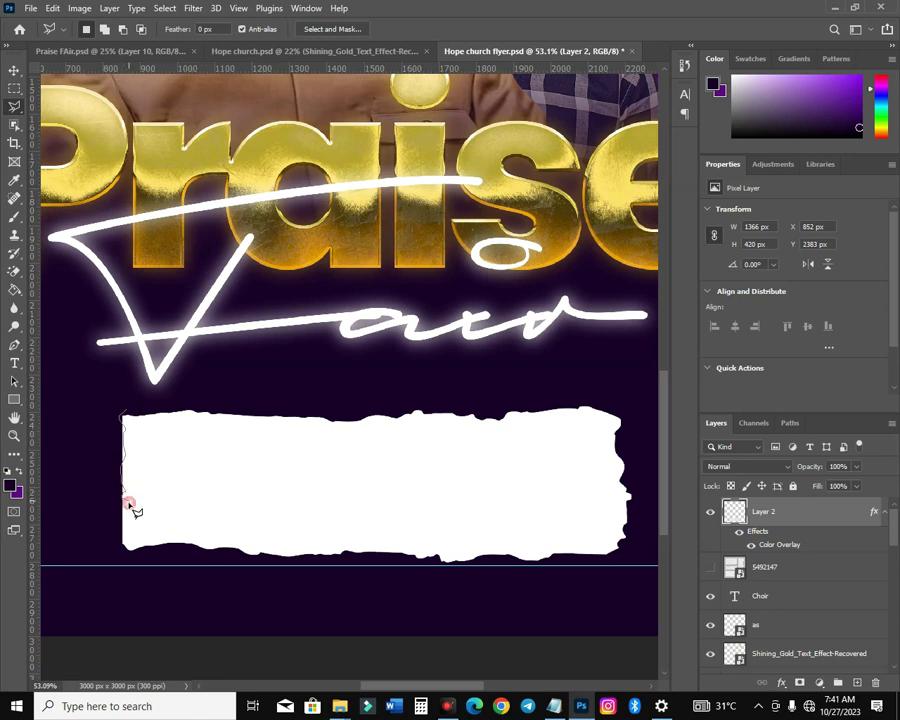
pyautogui.moveTo(128, 537)
pyautogui.mouseDown()
pyautogui.moveTo(153, 518)
pyautogui.moveTo(160, 563)
pyautogui.moveTo(141, 539)
pyautogui.moveTo(133, 499)
pyautogui.moveTo(153, 438)
pyautogui.moveTo(163, 459)
pyautogui.moveTo(137, 415)
pyautogui.moveTo(124, 439)
pyautogui.moveTo(139, 426)
pyautogui.mouseUp()
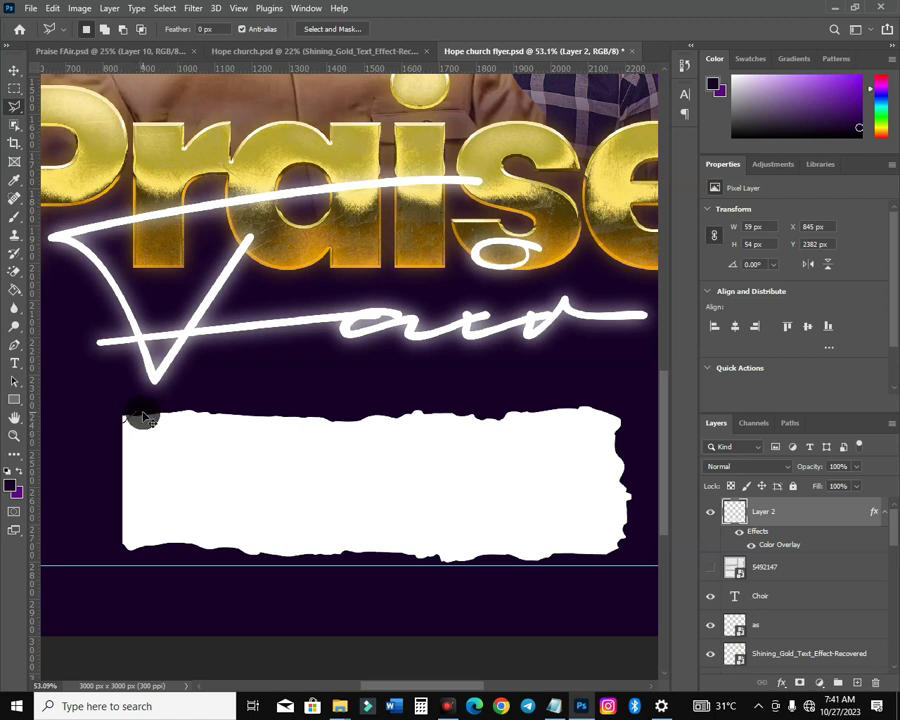
pyautogui.hotkey('ctrl', 'd')
pyautogui.click(131, 417)
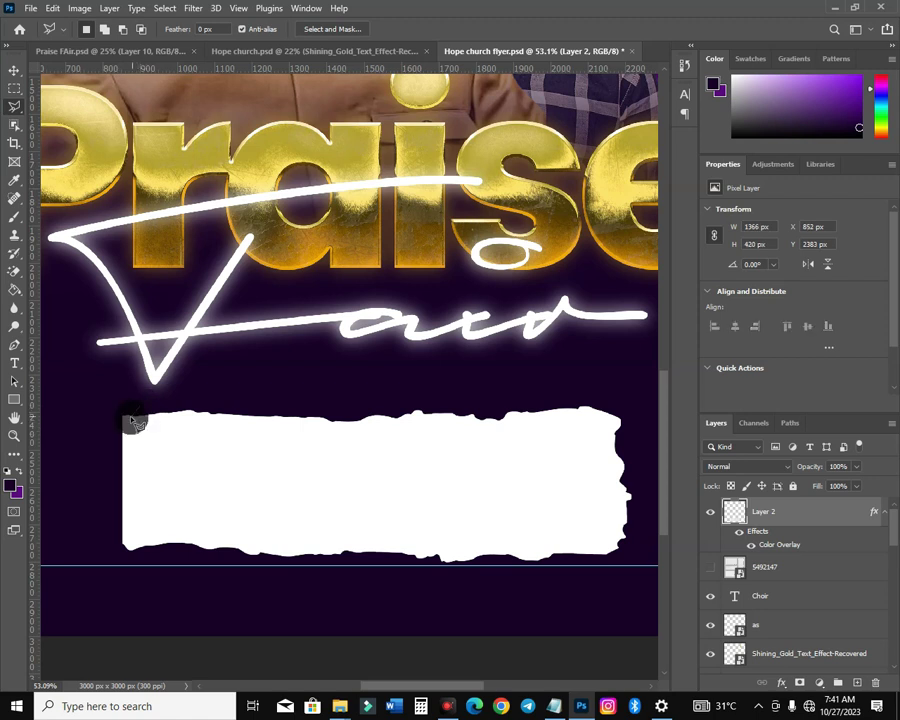
pyautogui.click(127, 469)
pyautogui.click(76, 524)
pyautogui.click(73, 386)
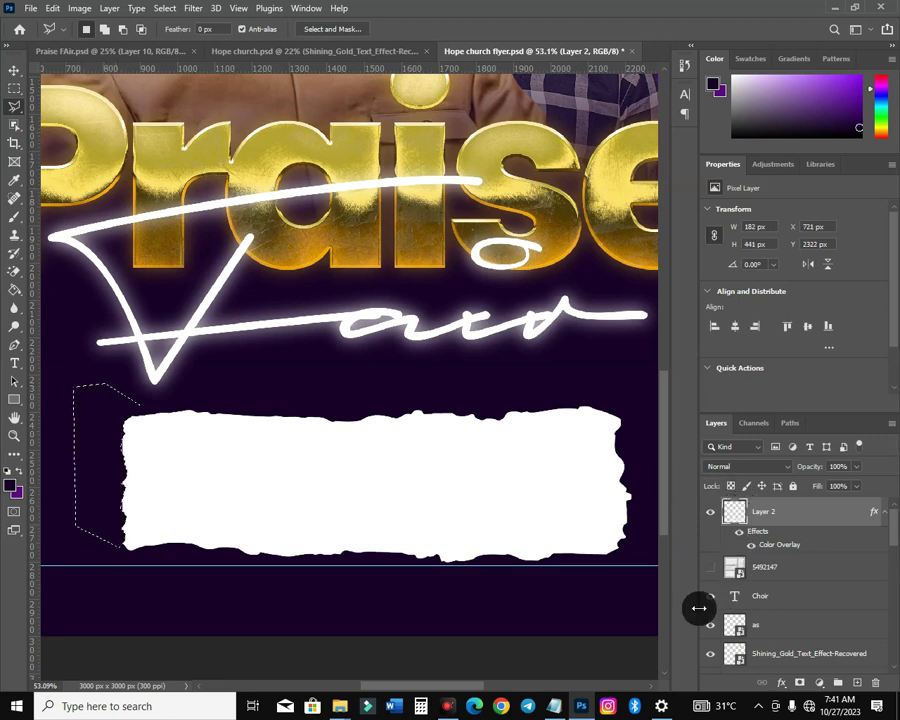
pyautogui.click(14, 70)
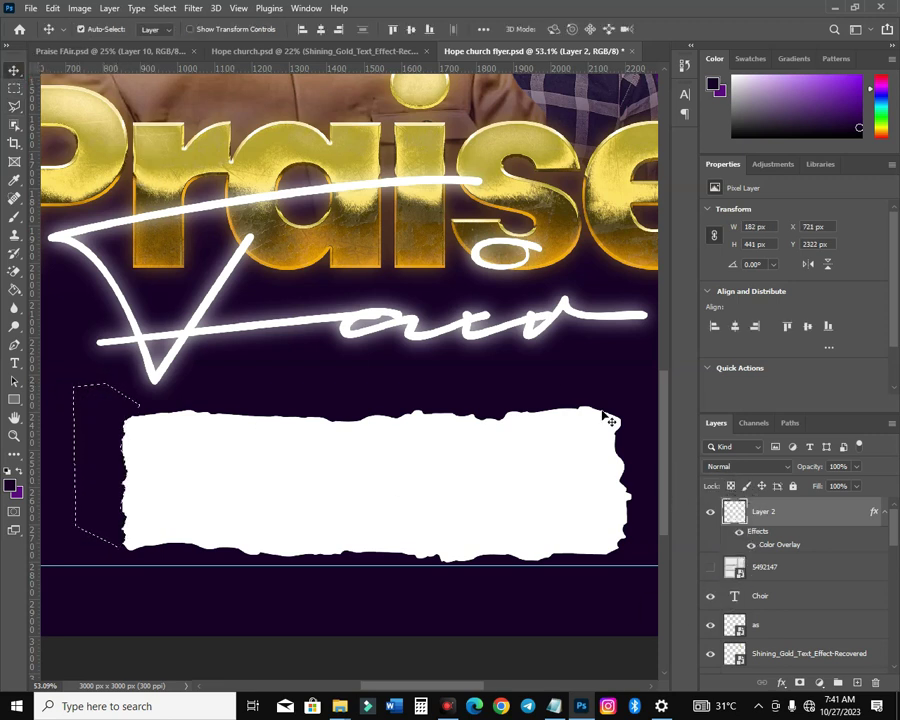
pyautogui.click(395, 565)
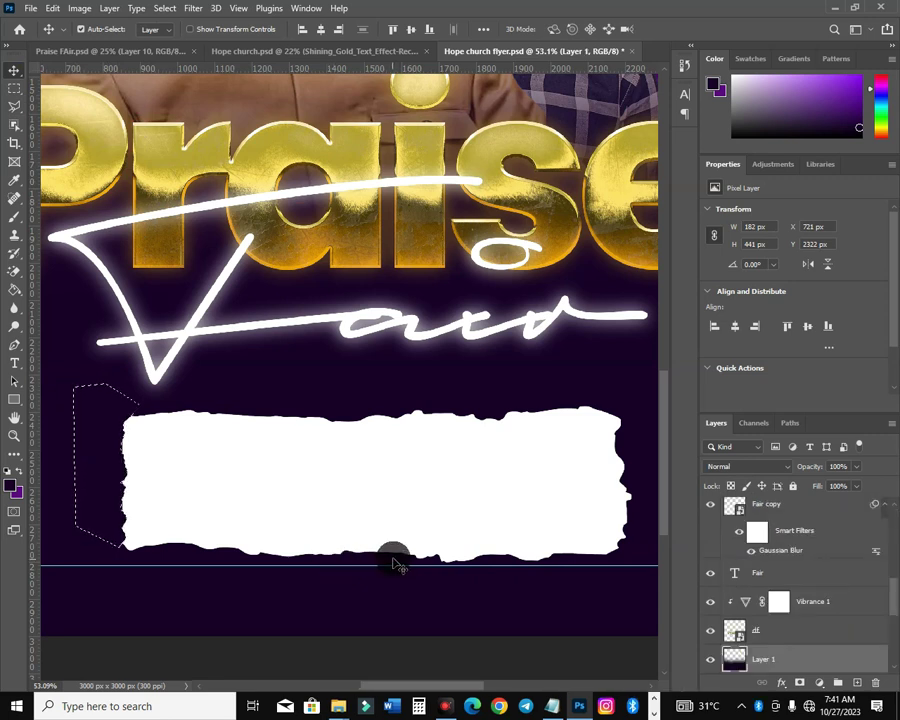
pyautogui.hotkey('ctrl', 'd')
# - Outline the bump on the paper strip's lower edge with the Polygonal Lasso, delete it from the strip's layer, and deselect
pyautogui.moveTo(375, 566)
pyautogui.mouseDown()
pyautogui.moveTo(428, 544)
pyautogui.moveTo(392, 566)
pyautogui.mouseUp()
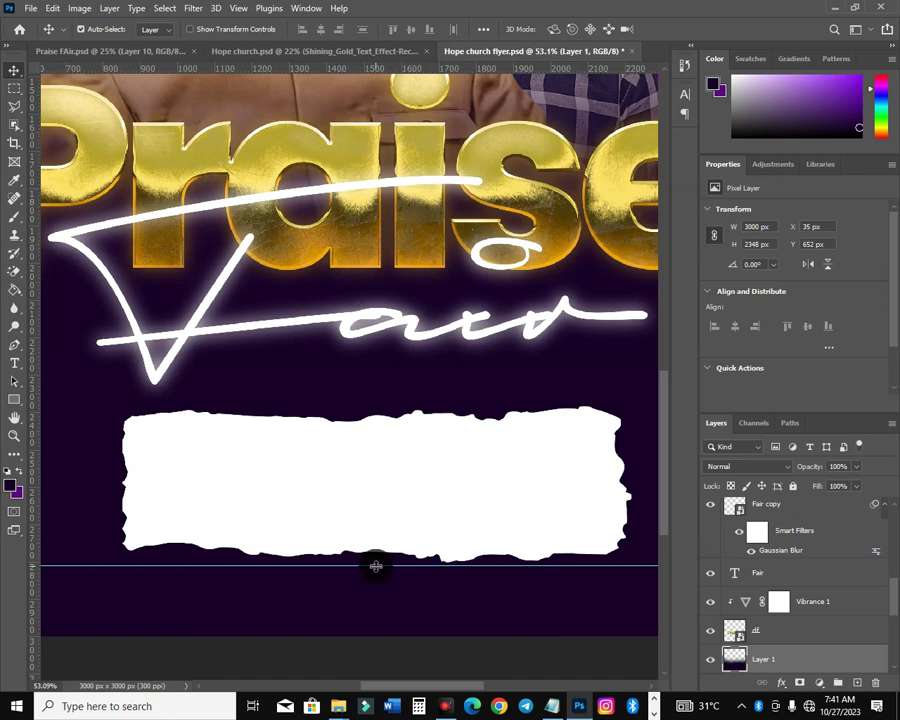
pyautogui.press('l')
pyautogui.moveTo(437, 553); pyautogui.dragTo(527, 569)
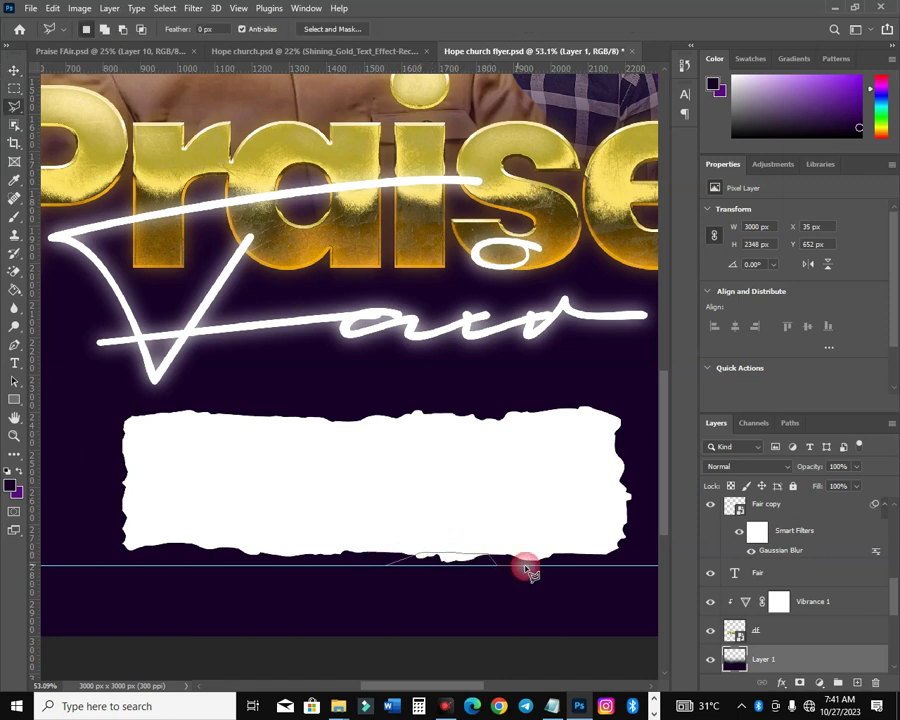
pyautogui.moveTo(388, 581); pyautogui.dragTo(380, 572)
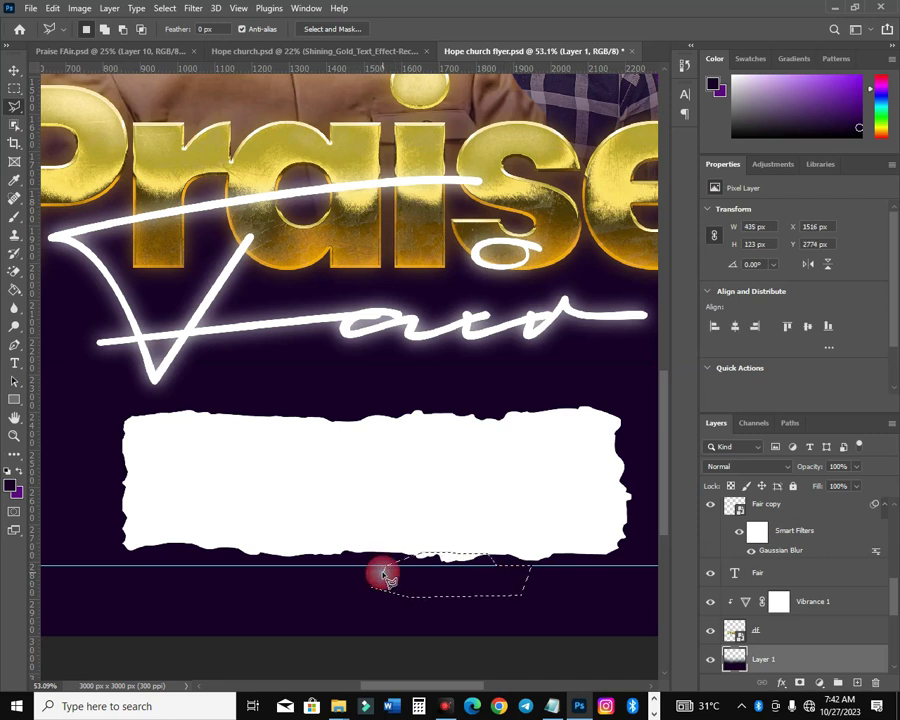
pyautogui.hotkey('alt', 'BackSpace')
pyautogui.hotkey('ctrl', 'z')
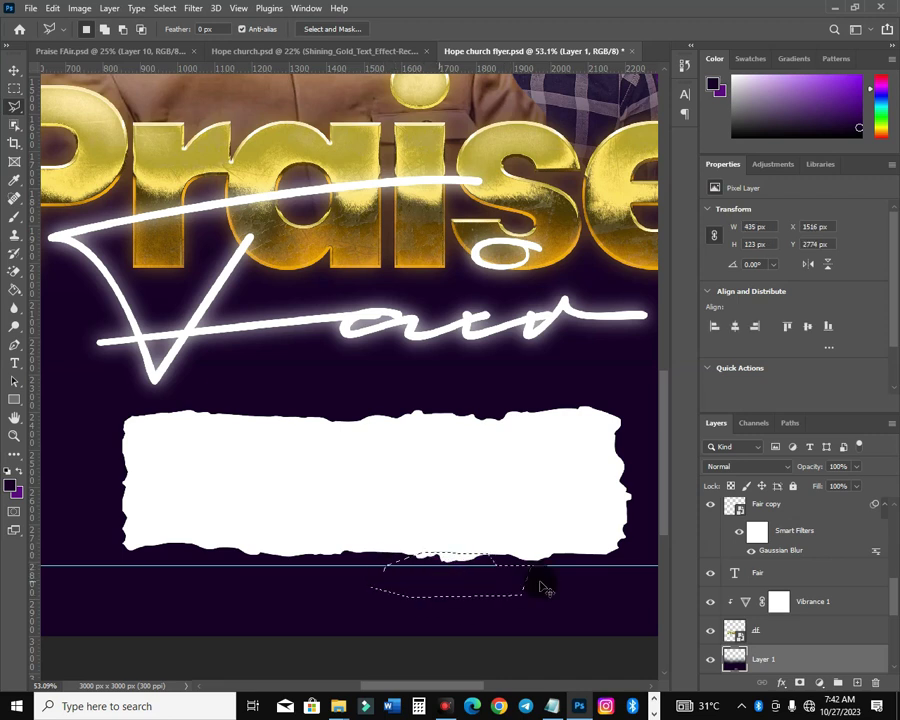
pyautogui.scroll(-5, 780, 515)
pyautogui.keyDown('ctrl'); pyautogui.click(595, 510); pyautogui.keyUp('ctrl')
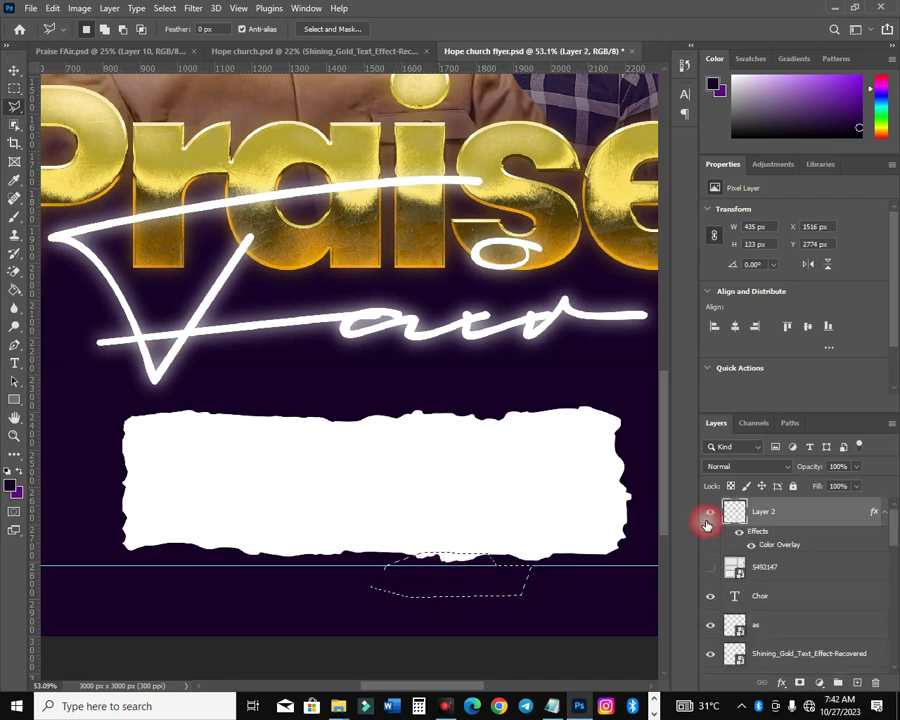
pyautogui.click(806, 518)
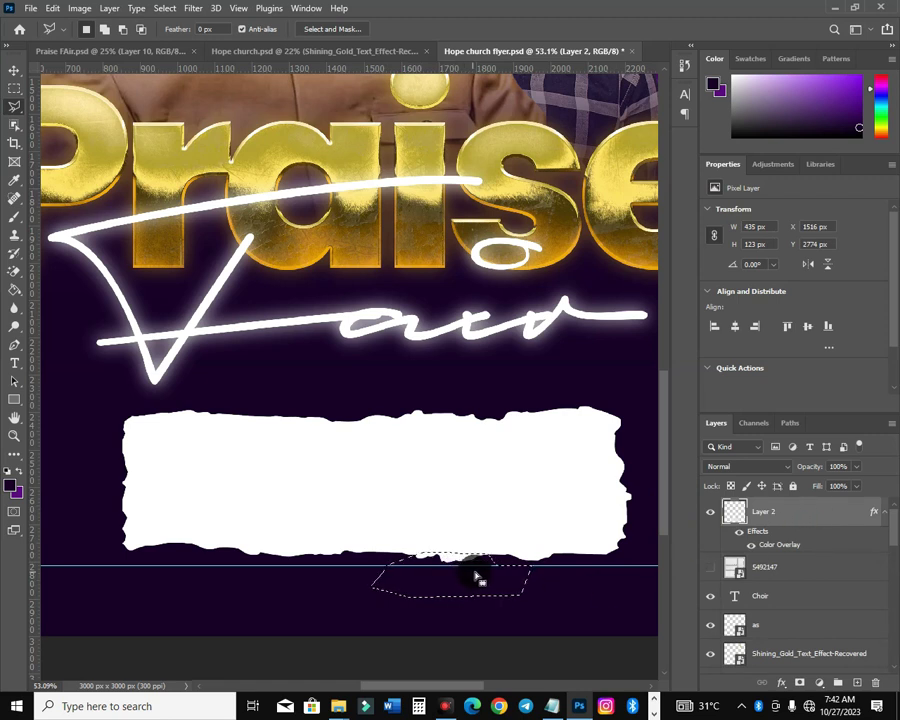
pyautogui.click(14, 70)
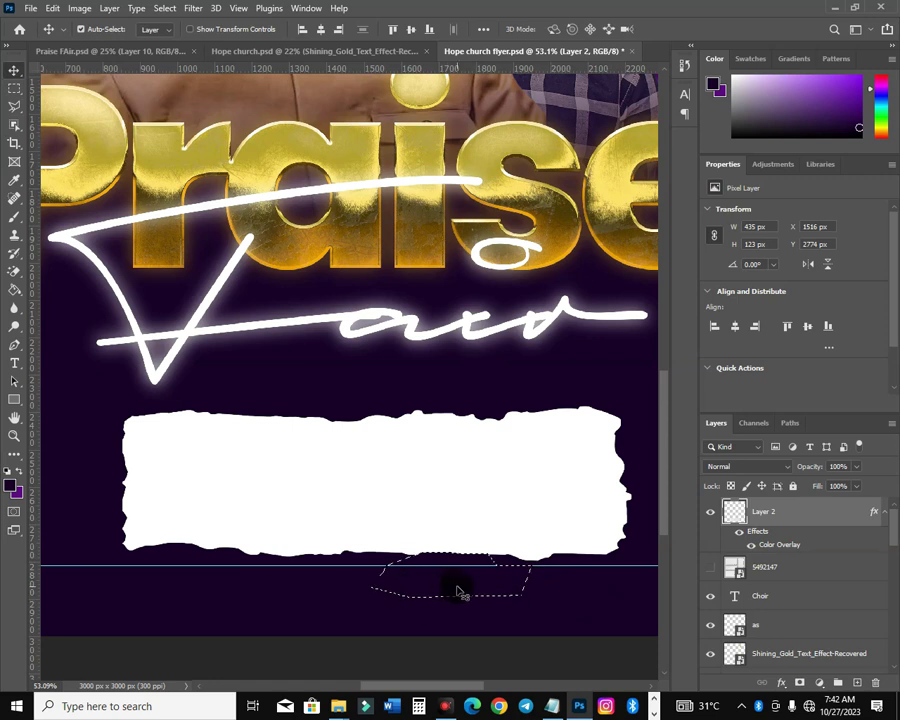
pyautogui.hotkey('ctrl', 'd')
# - Reposition the white paper strip beneath "Fair" at about X 791 px, Y 2377 px
pyautogui.scroll(-4, 457, 566)
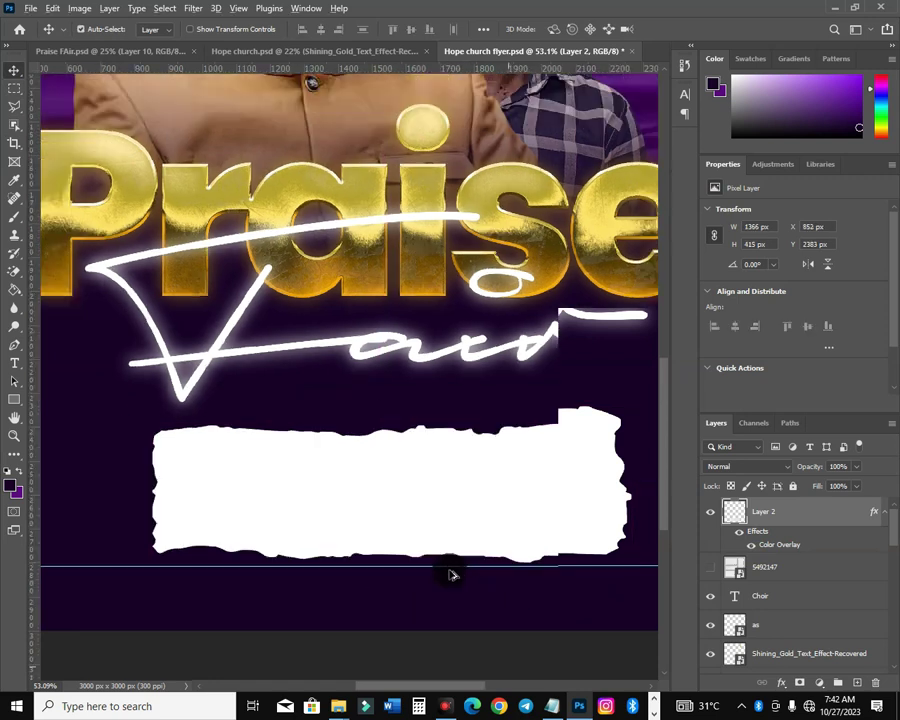
pyautogui.moveTo(435, 535)
pyautogui.mouseDown()
pyautogui.moveTo(392, 526)
pyautogui.moveTo(418, 527)
pyautogui.mouseUp()
pyautogui.scroll(-3, 424, 527)
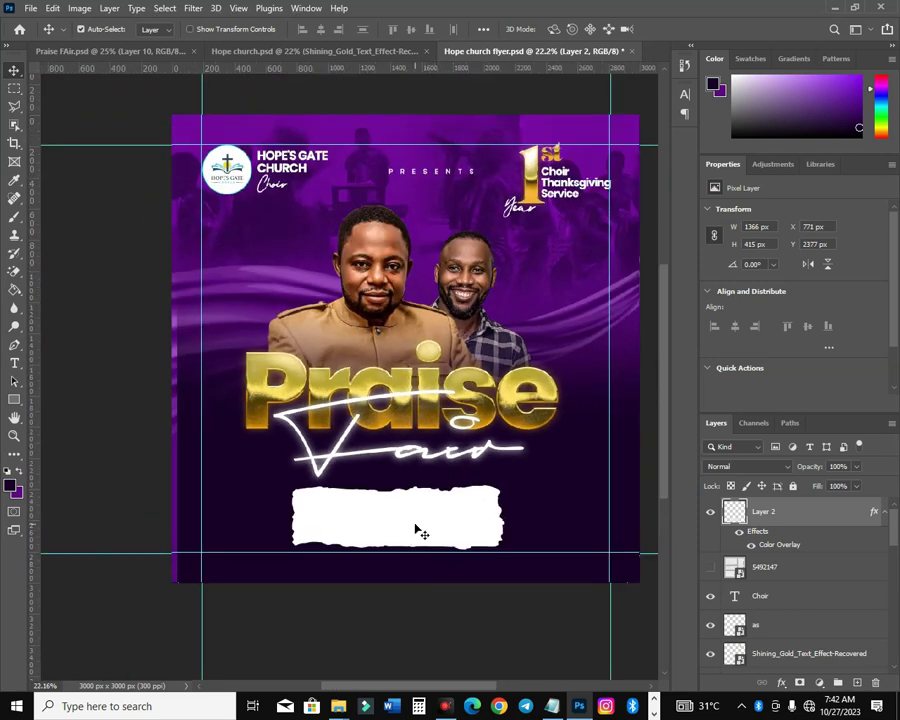
pyautogui.moveTo(415, 530); pyautogui.dragTo(460, 528)
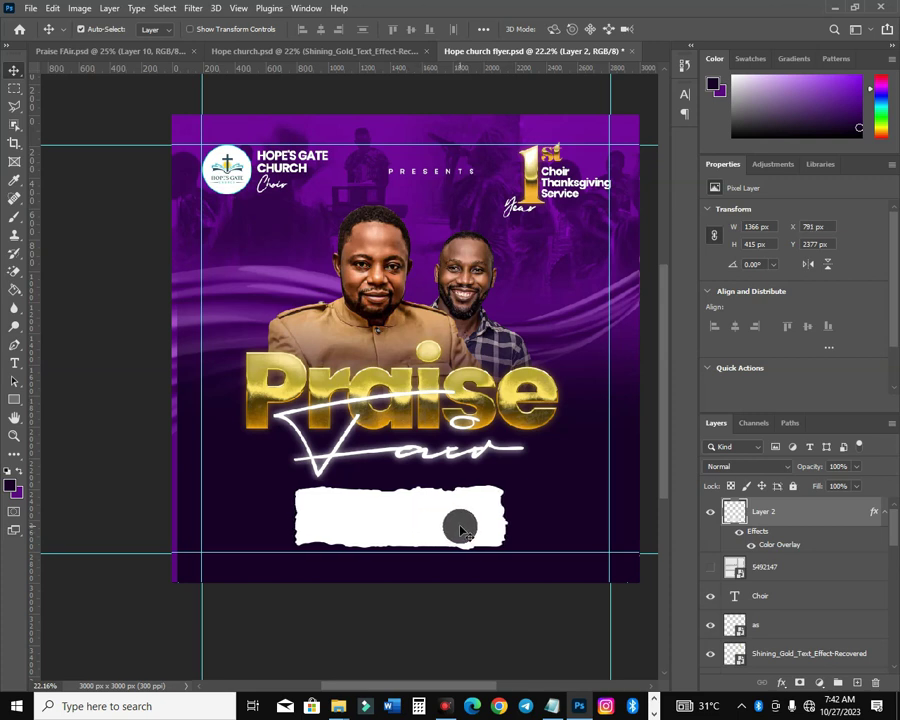
# - Copy the three-line venue address from the church notes in Notepad and return to the flyer in Photoshop
pyautogui.hotkey('alt', 'Tab')
pyautogui.hotkey('alt', 'Tab')
pyautogui.press('Tab')
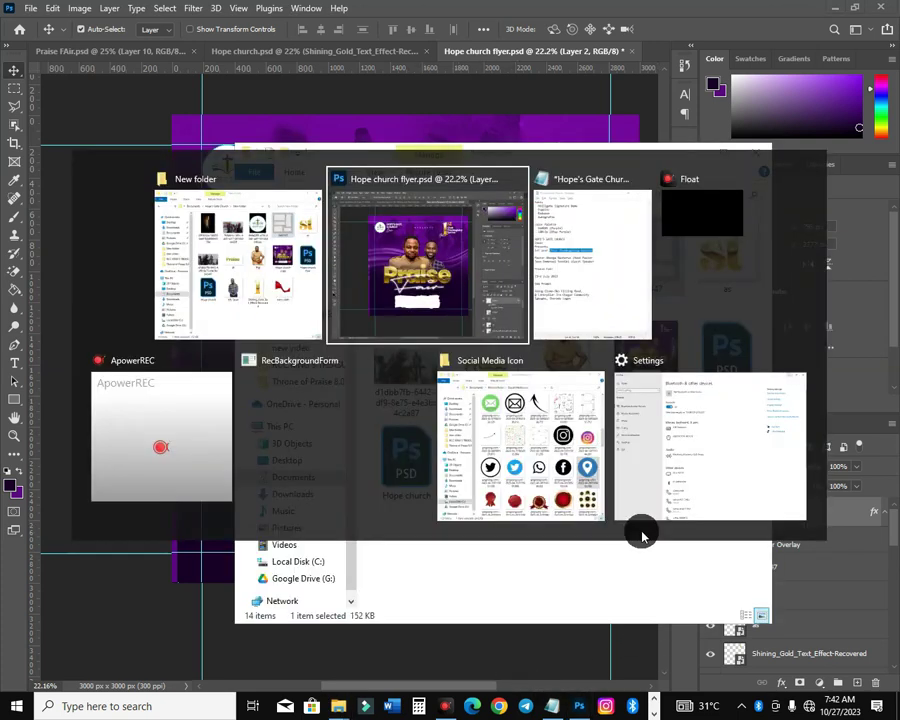
pyautogui.moveTo(588, 540); pyautogui.dragTo(414, 516)
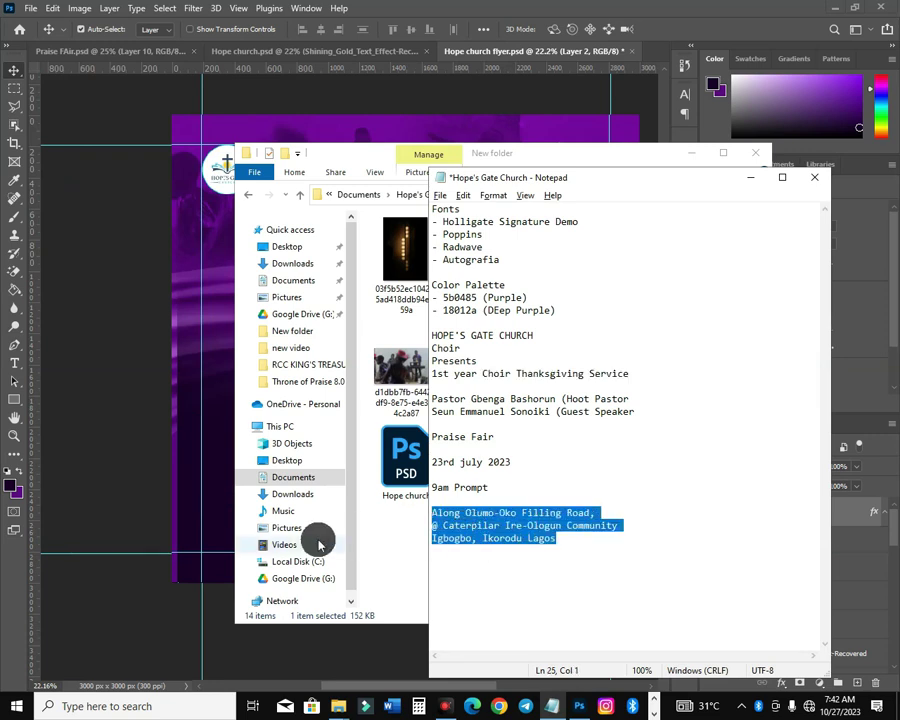
pyautogui.click(202, 524)
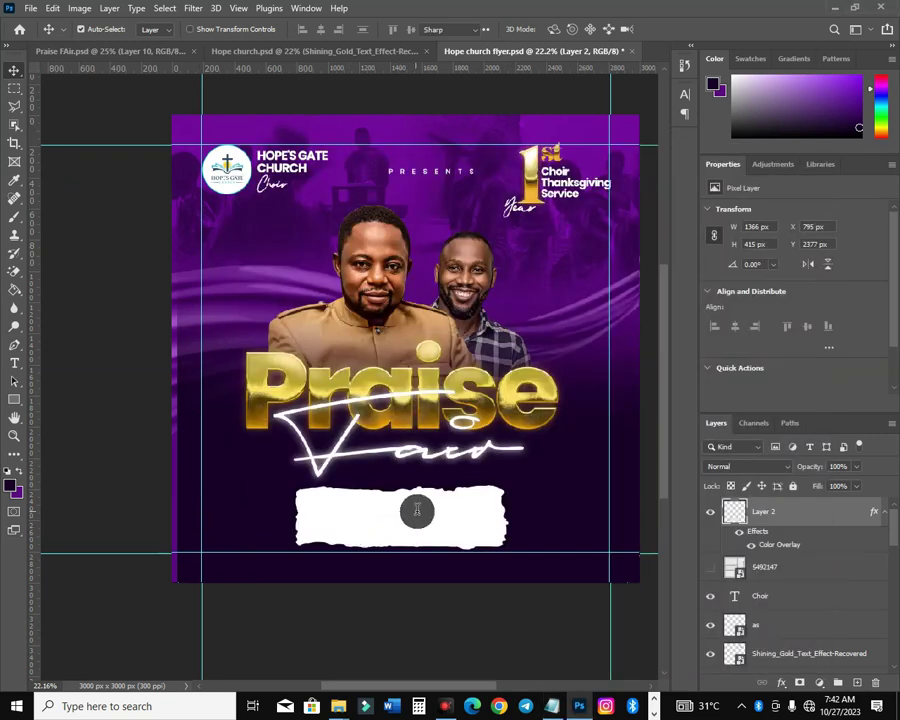
# - Paste the venue address as a new text layer in the empty area beside the white paper strip
pyautogui.press('t')
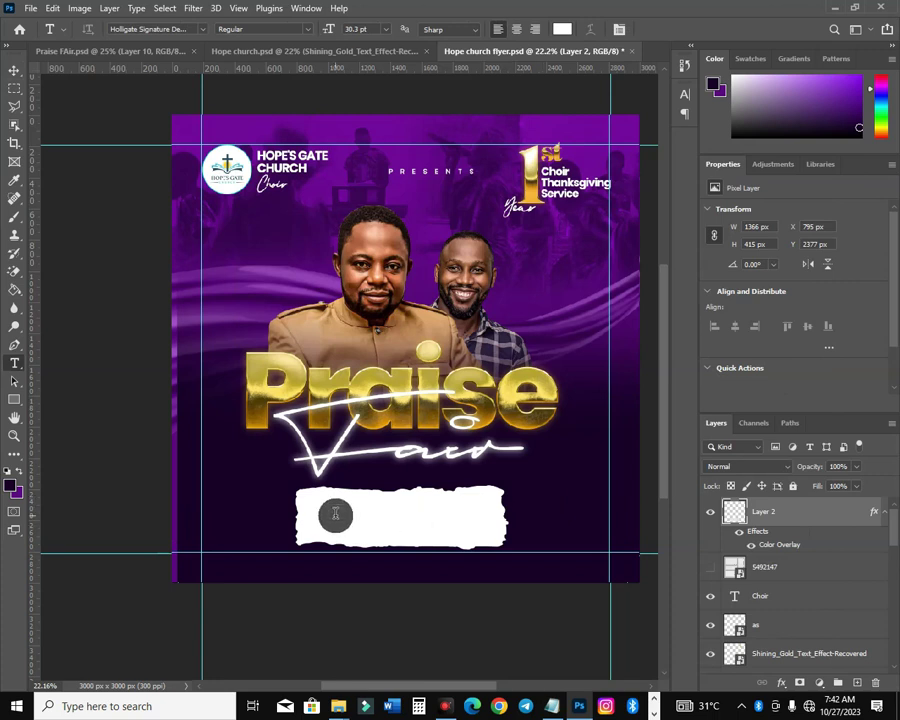
pyautogui.click(402, 505)
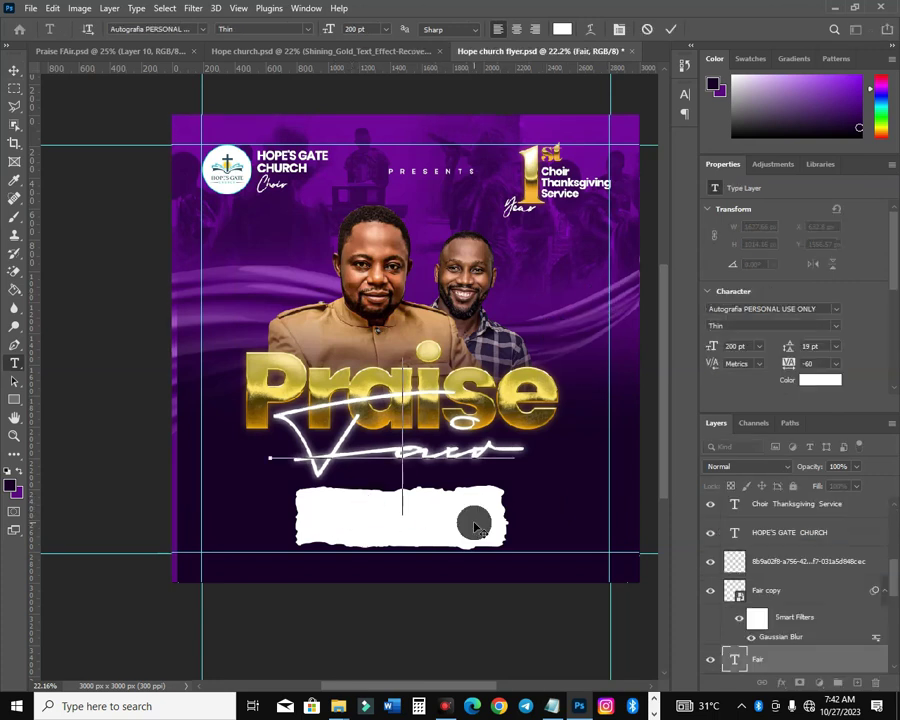
pyautogui.click(669, 30)
pyautogui.click(561, 525)
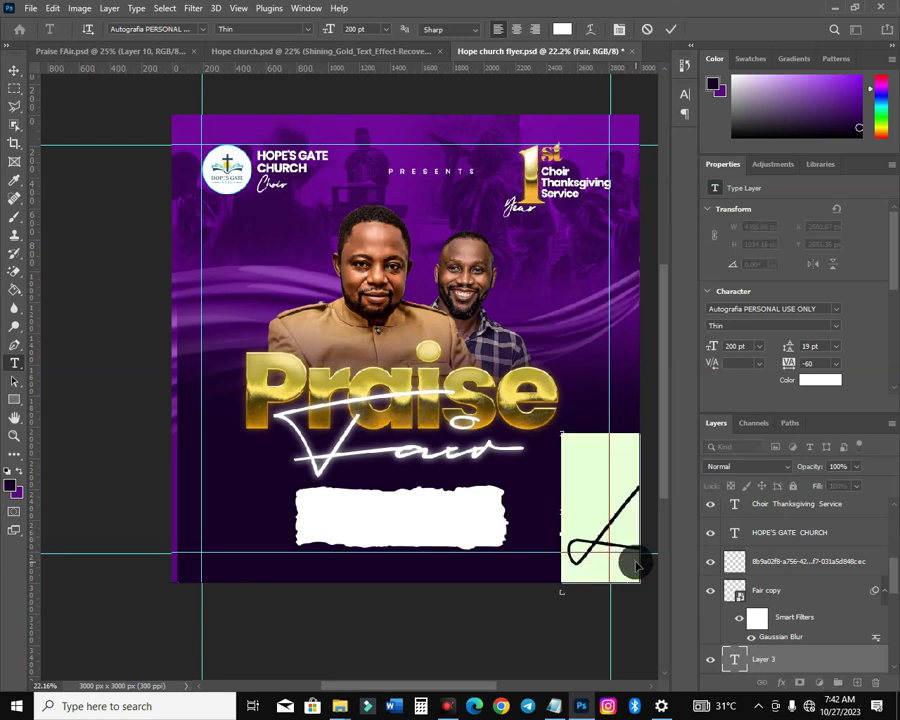
pyautogui.hotkey('ctrl', 'v')
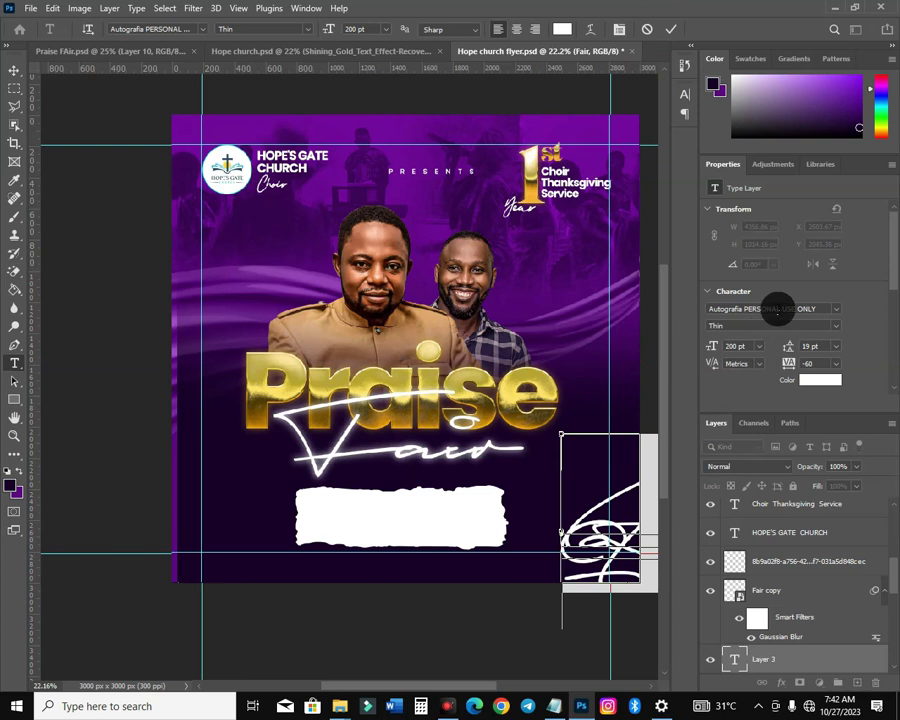
# - Set the venue address text in the Poppins Medium font
pyautogui.click(778, 309)
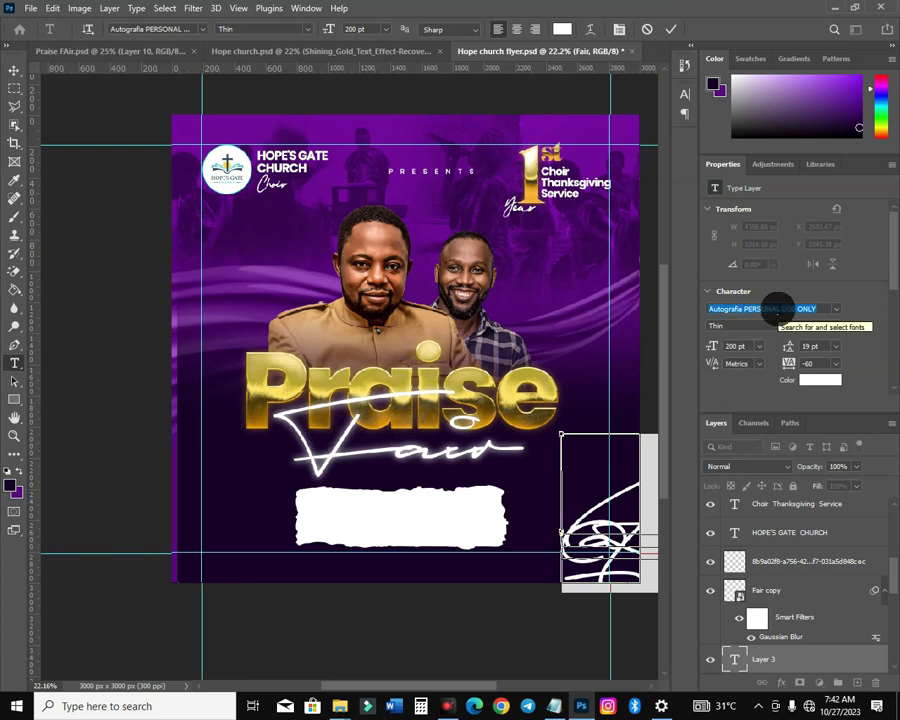
pyautogui.hotkey('ctrl', 'a')
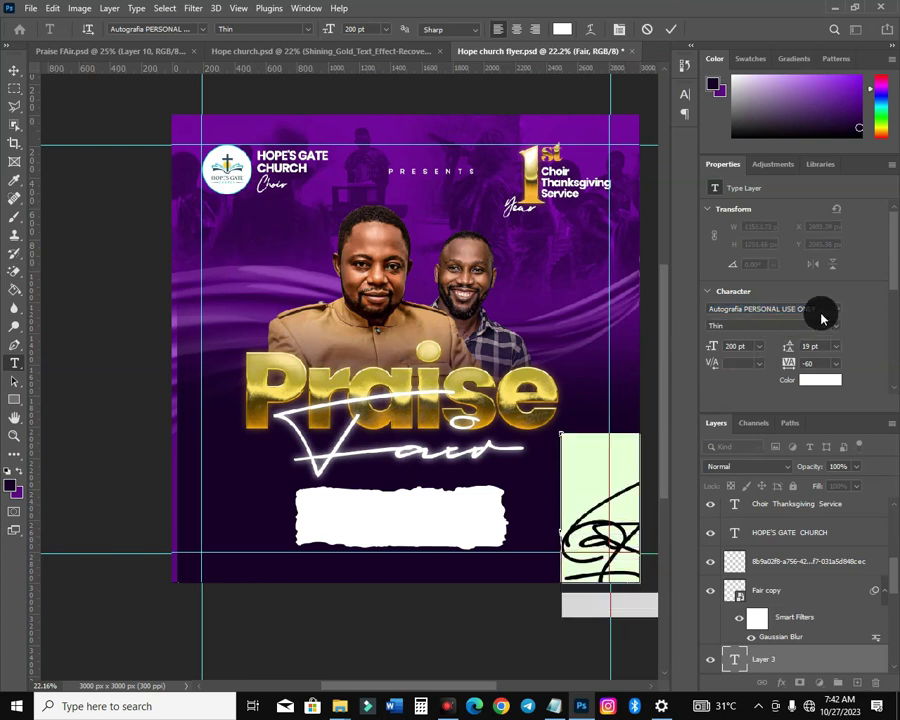
pyautogui.click(820, 309)
pyautogui.write('poppins')
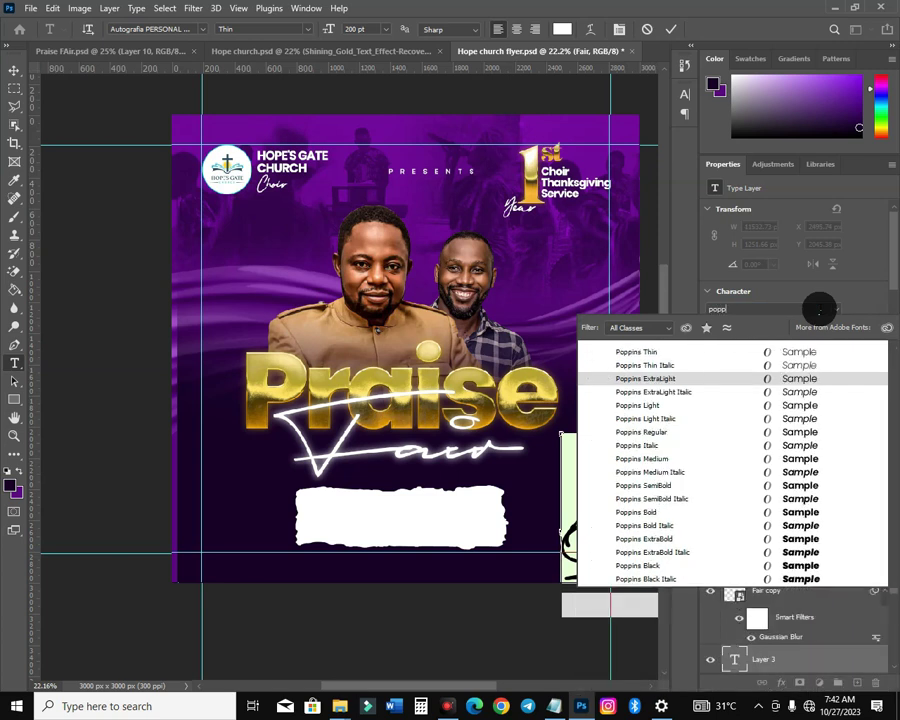
pyautogui.click(800, 460)
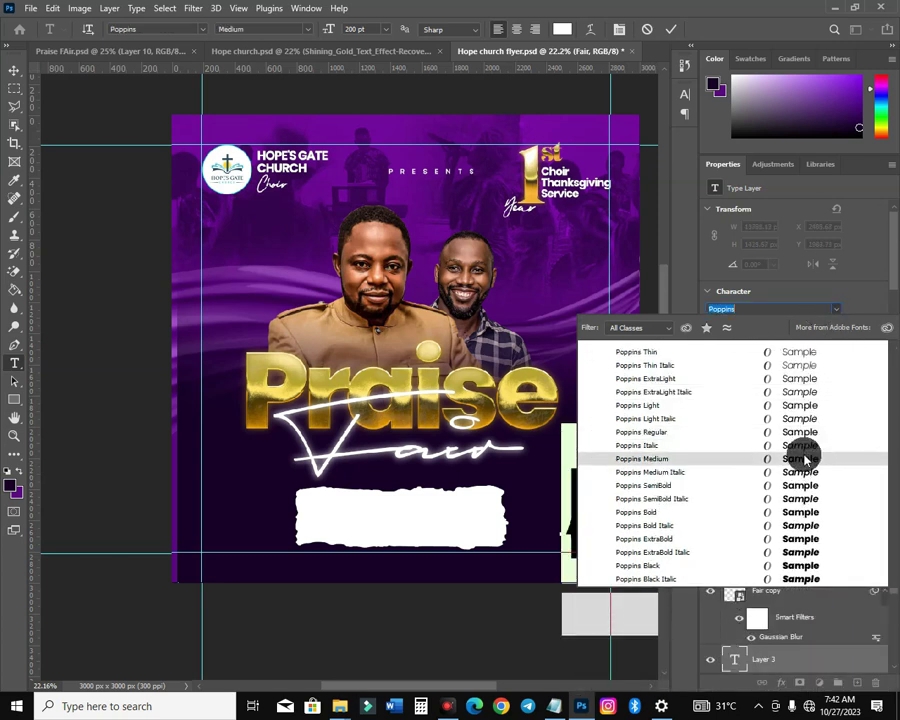
pyautogui.click(800, 458)
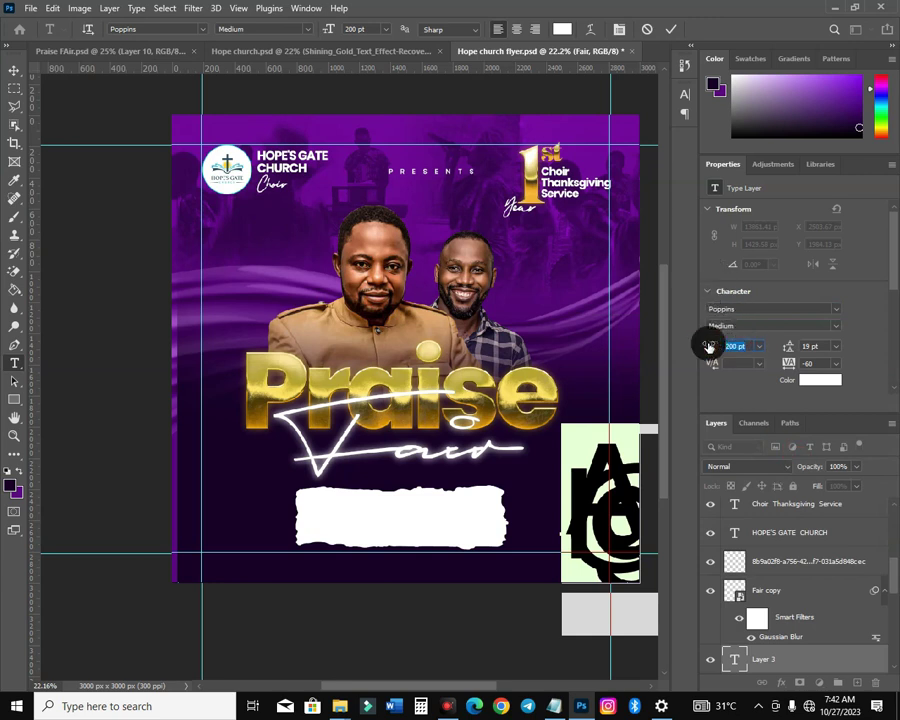
# - Reduce the address text to 20 pt, move it onto the white paper strip, and set its final size to 15 pt
pyautogui.write('20')
pyautogui.press('Return')
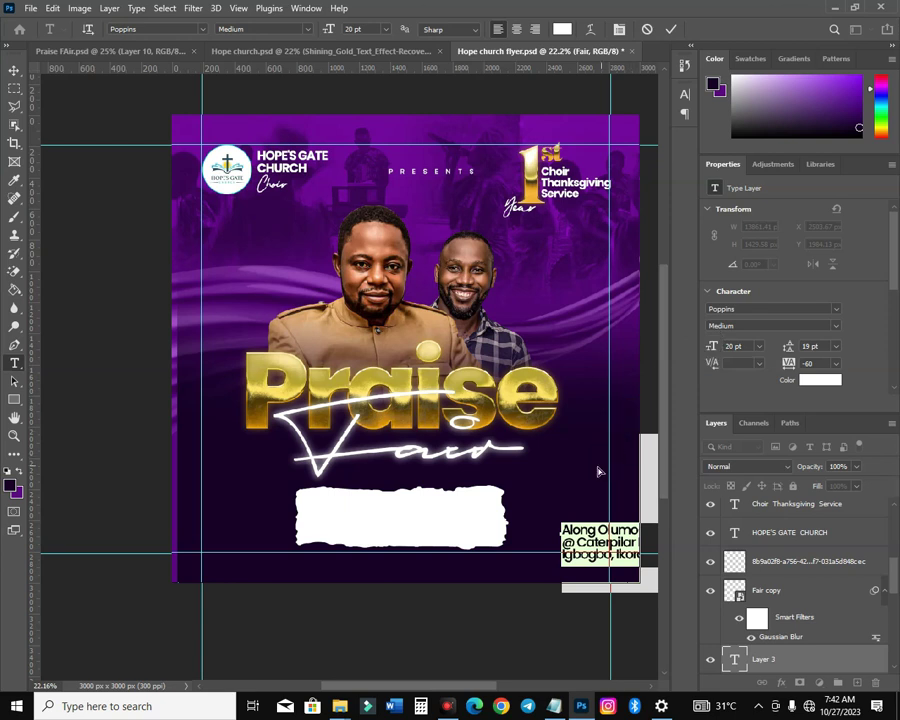
pyautogui.moveTo(470, 470); pyautogui.dragTo(368, 447)
pyautogui.click(712, 346)
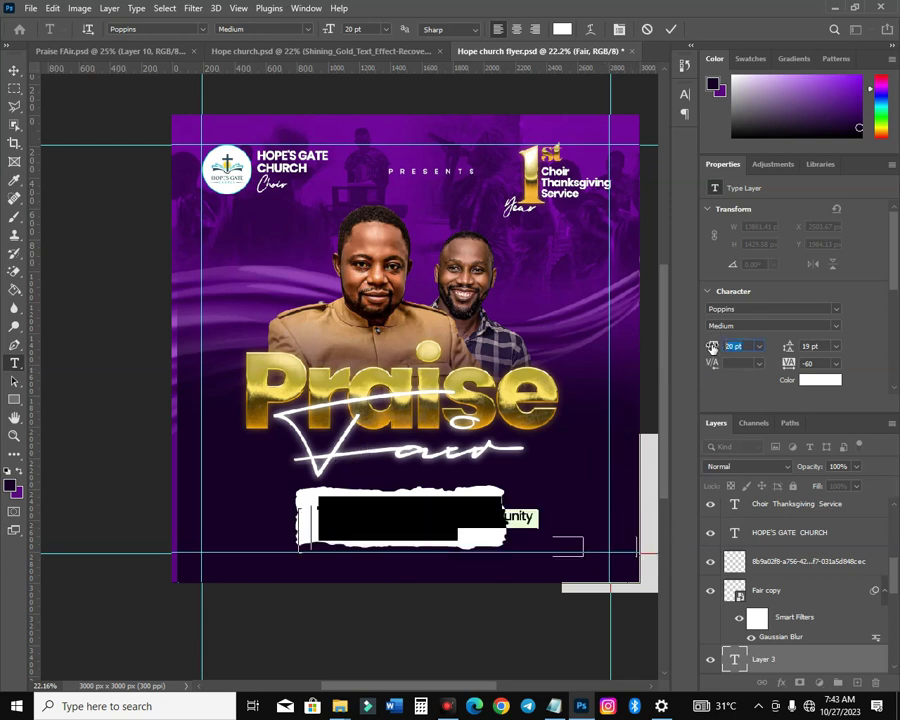
pyautogui.press('Return')
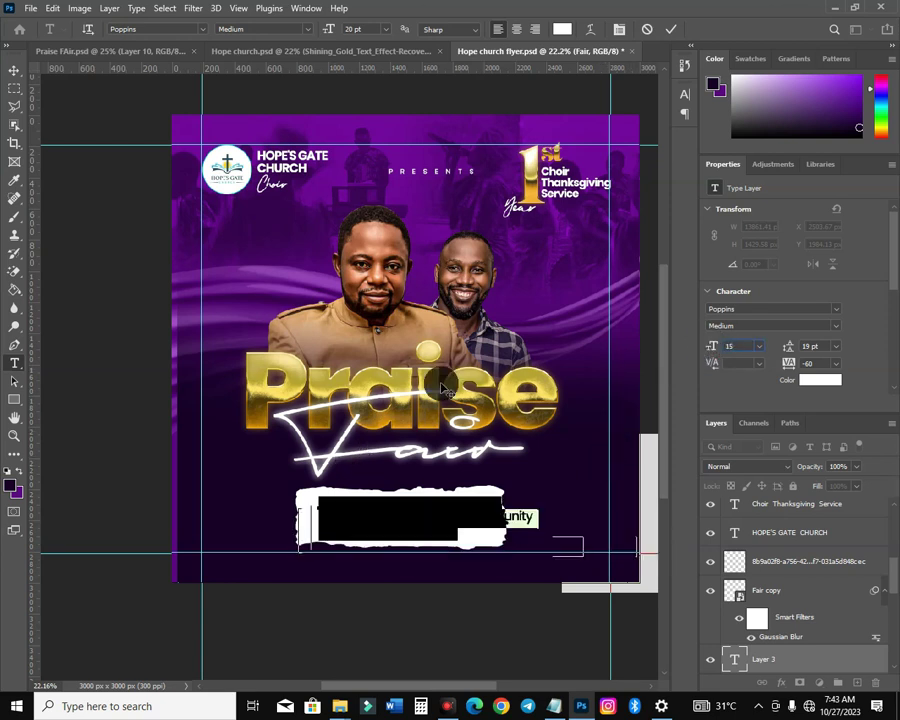
pyautogui.click(670, 30)
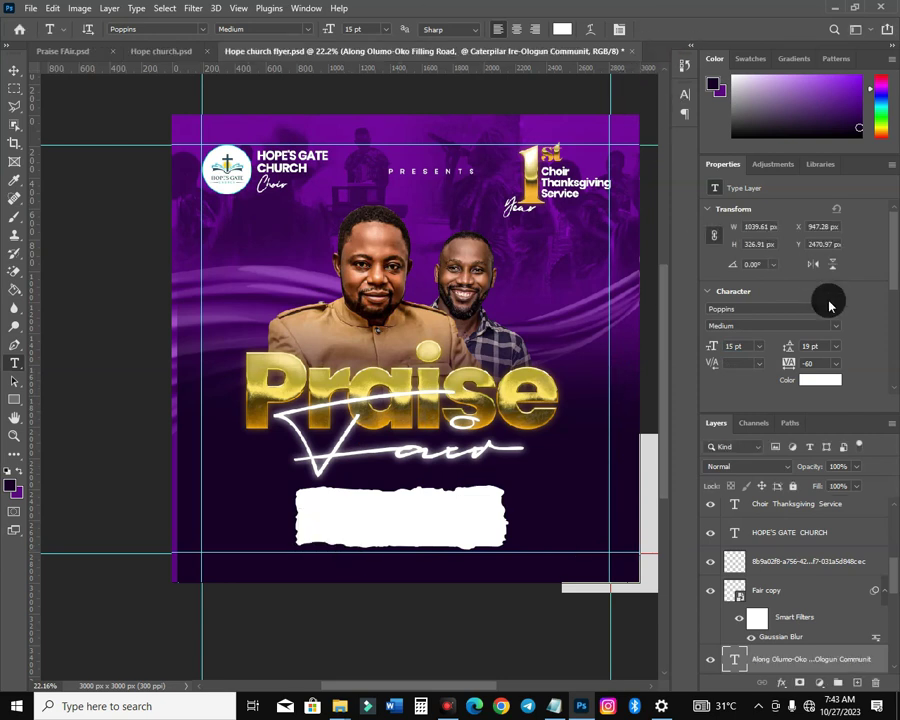
# - Recolor the address text to the flyer's deep purple, 18012a
pyautogui.click(820, 379)
pyautogui.click(429, 317)
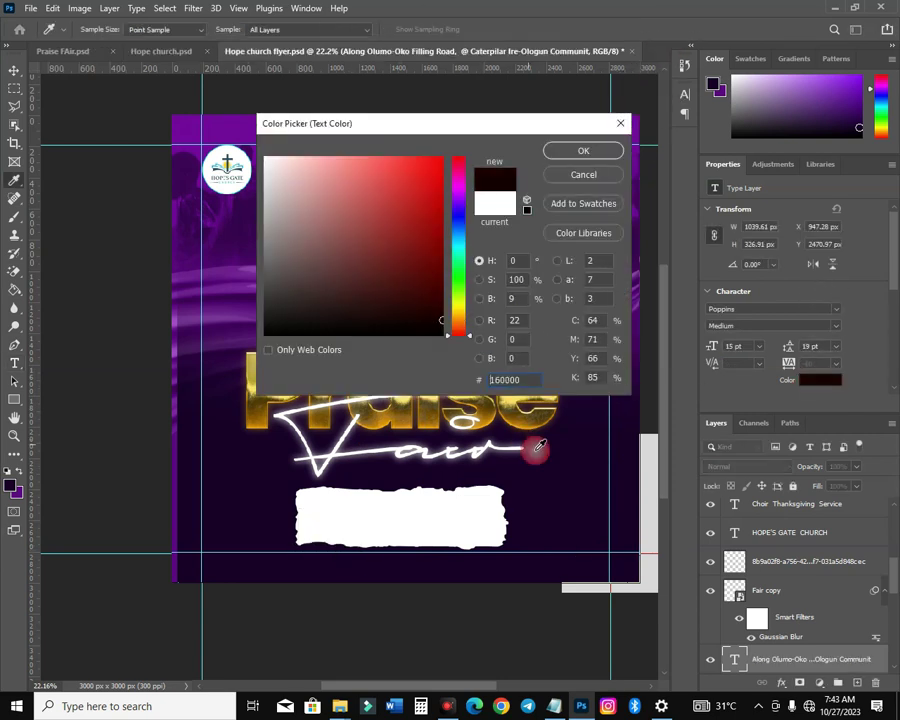
pyautogui.press('Return')
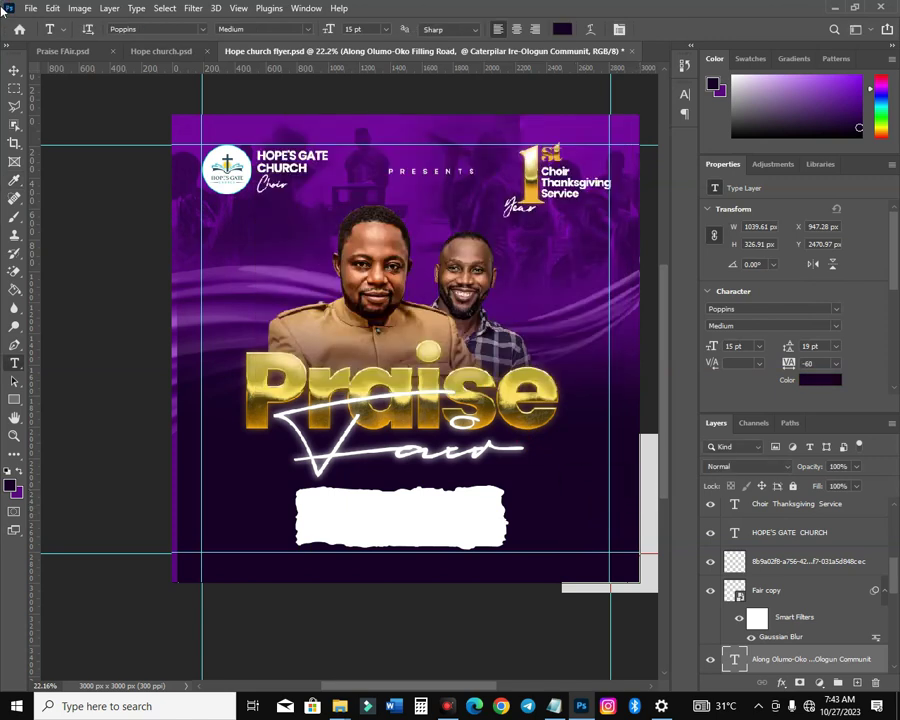
pyautogui.click(14, 70)
pyautogui.click(826, 381)
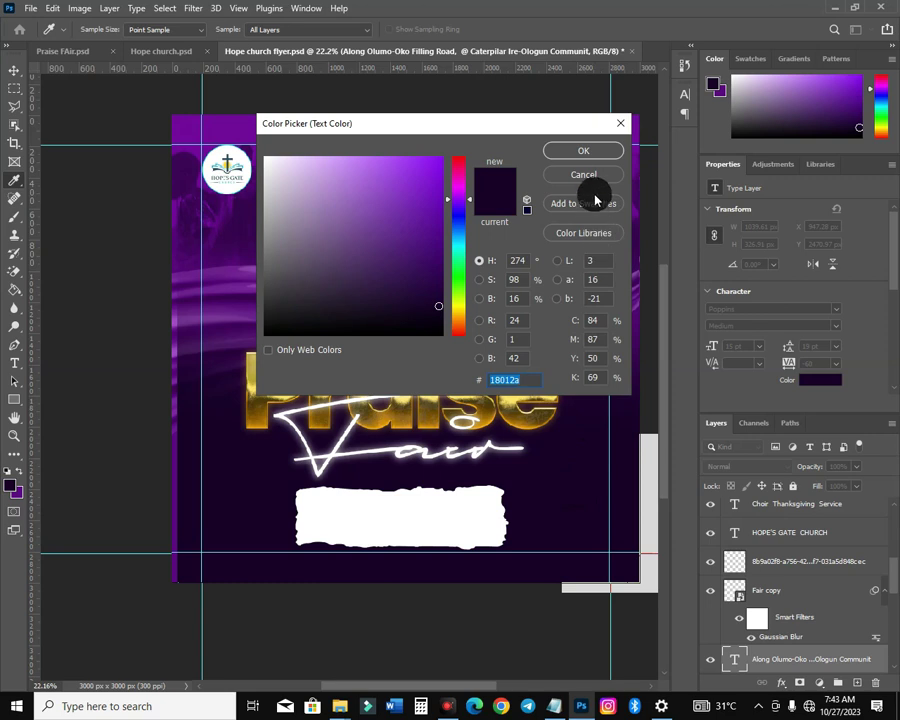
pyautogui.click(592, 153)
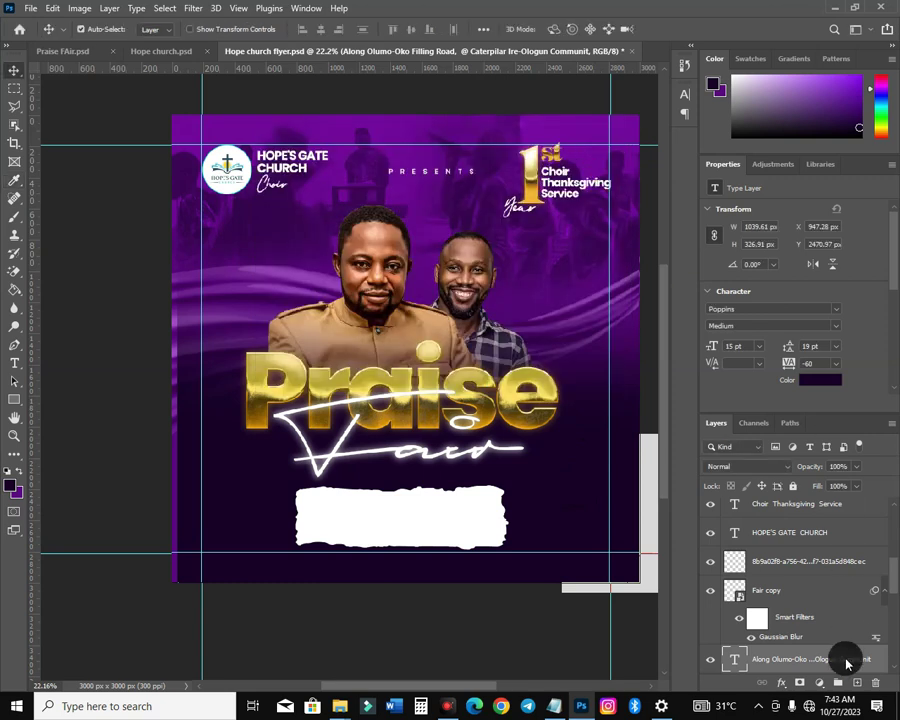
# - Raise the address text layer above the paper strip layer, with 15 pt leading, and shift the text slightly right on the strip
pyautogui.moveTo(817, 668); pyautogui.dragTo(762, 512)
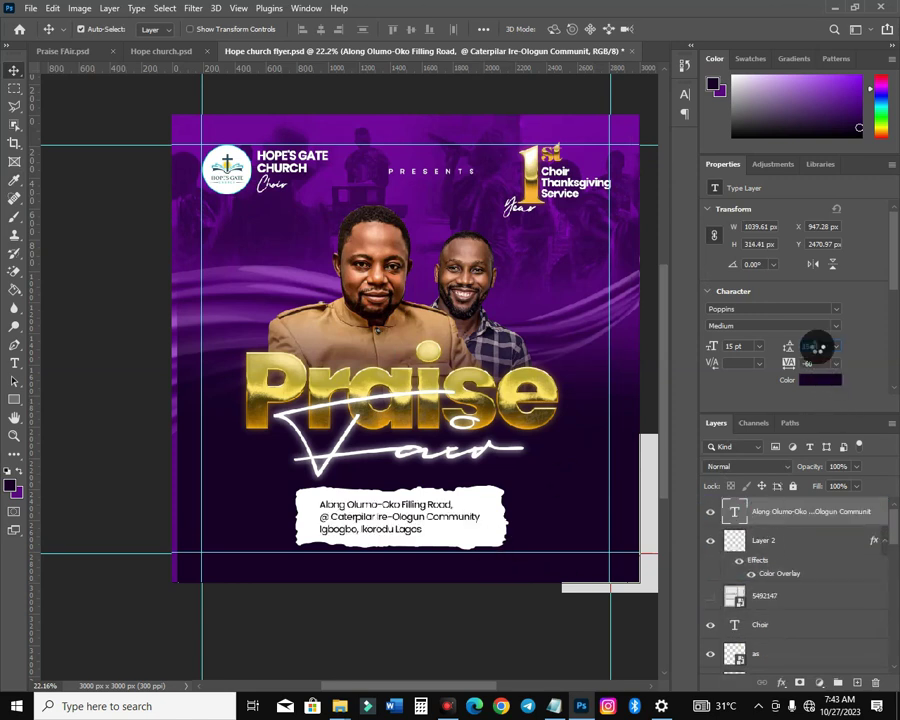
pyautogui.press('Return')
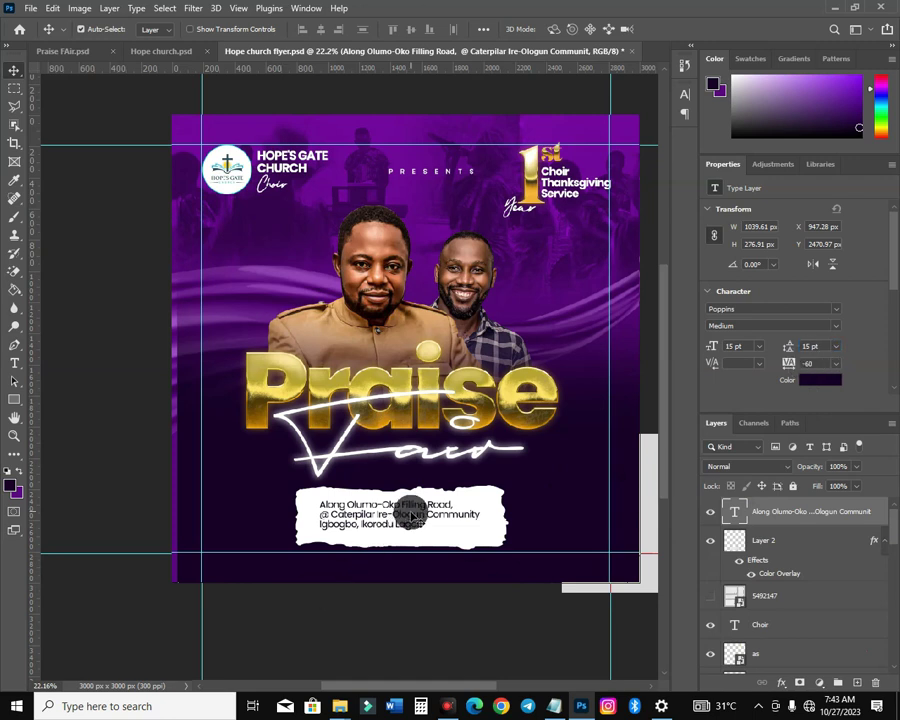
pyautogui.moveTo(418, 515); pyautogui.dragTo(458, 543)
# - Place the blue location pin PNG from the Social Media Icon folder into the flyer
pyautogui.hotkey('alt', 'Tab')
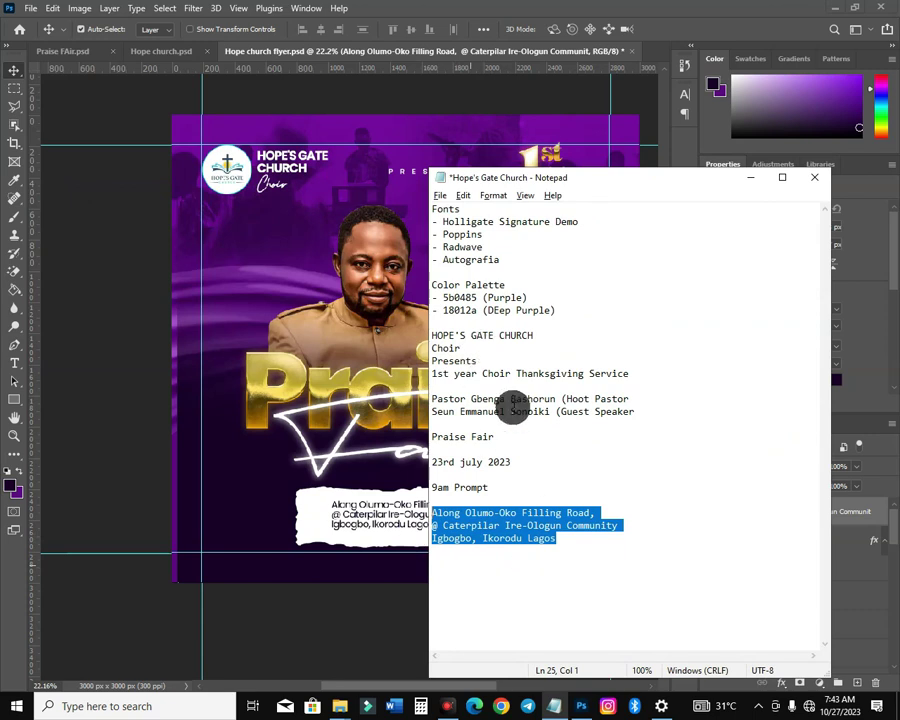
pyautogui.hotkey('alt', 'Tab')
pyautogui.click(583, 434)
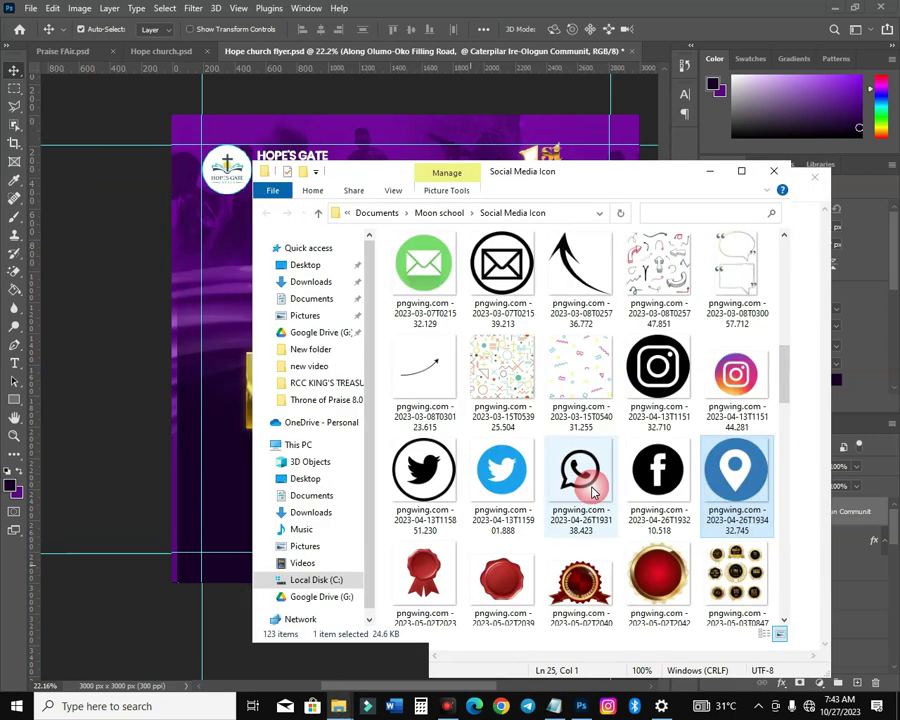
pyautogui.moveTo(735, 477); pyautogui.dragTo(114, 470)
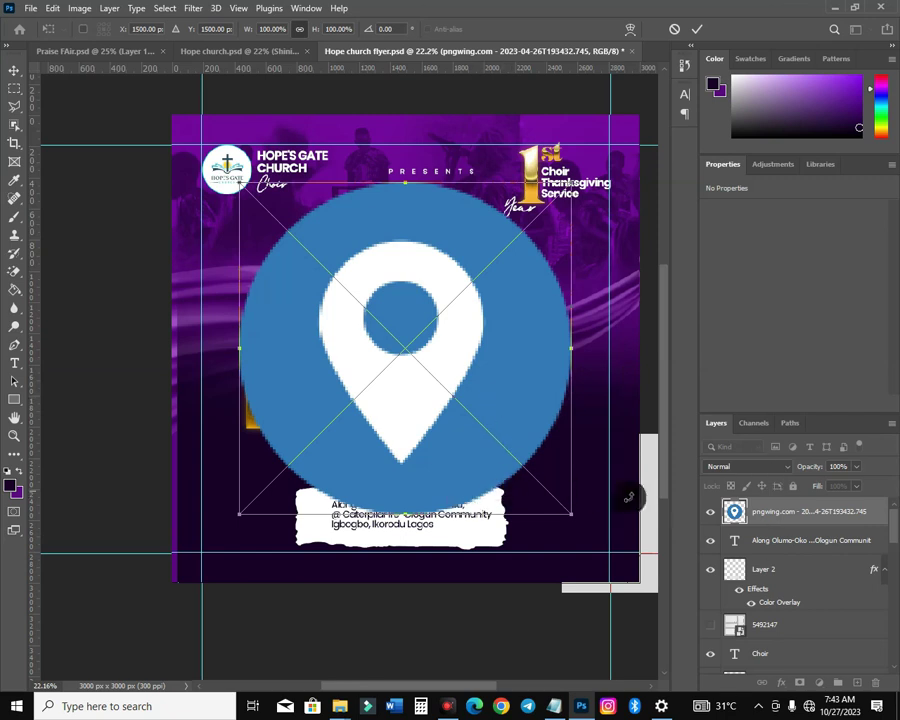
pyautogui.press('Return')
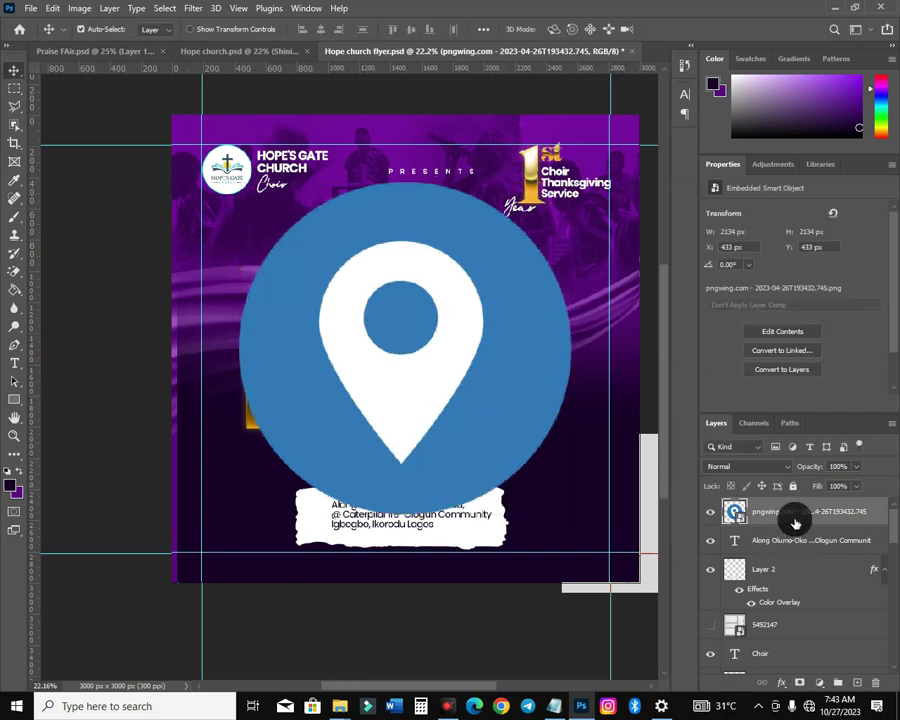
# - Rasterize the location pin icon layer and erase its white pin shape with the Magic Eraser
pyautogui.rightClick(800, 518)
pyautogui.click(667, 346)
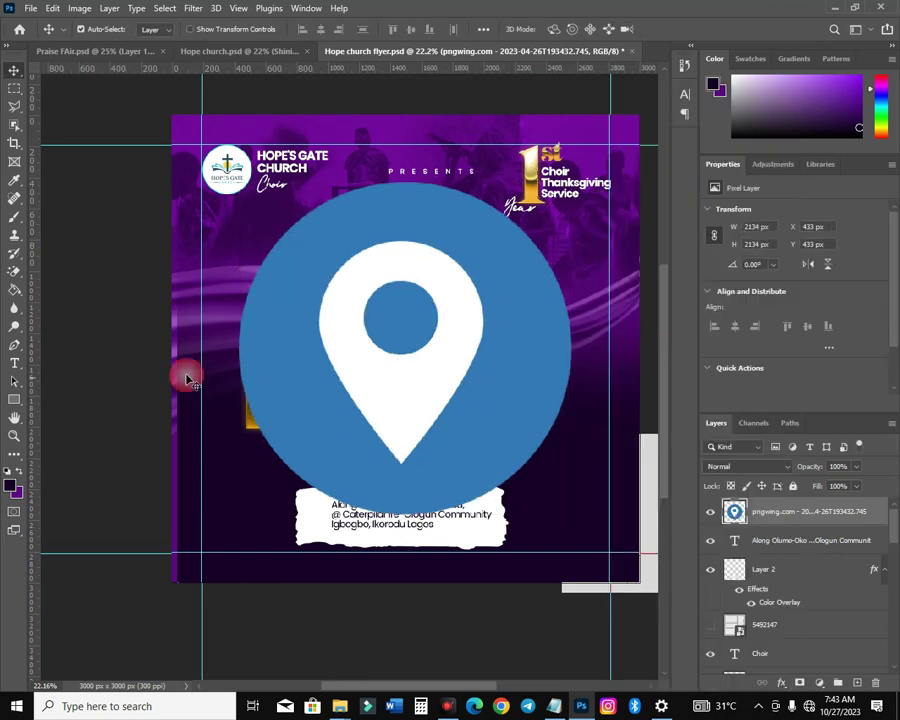
pyautogui.click(14, 273)
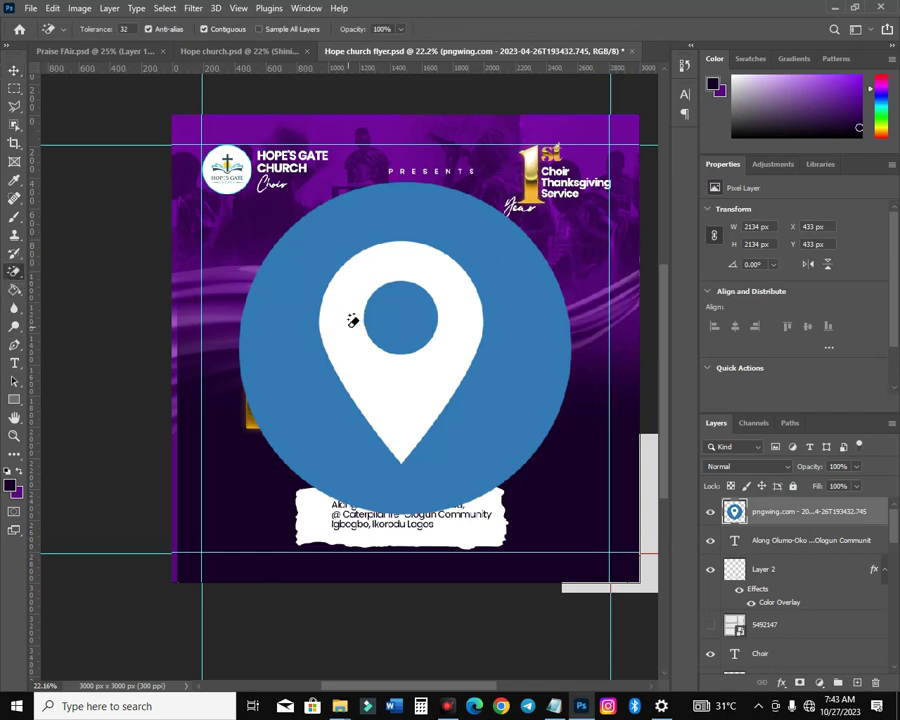
pyautogui.click(352, 320)
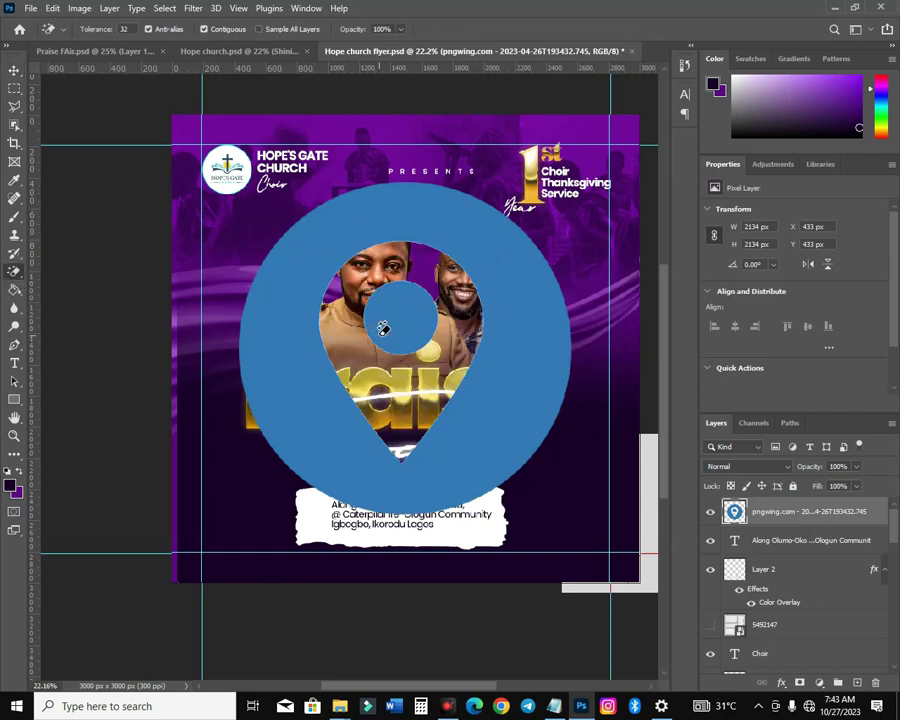
# - Scale the location pin icon down to a small badge and position it to the left of the paper strip
pyautogui.click(14, 70)
pyautogui.click(574, 541)
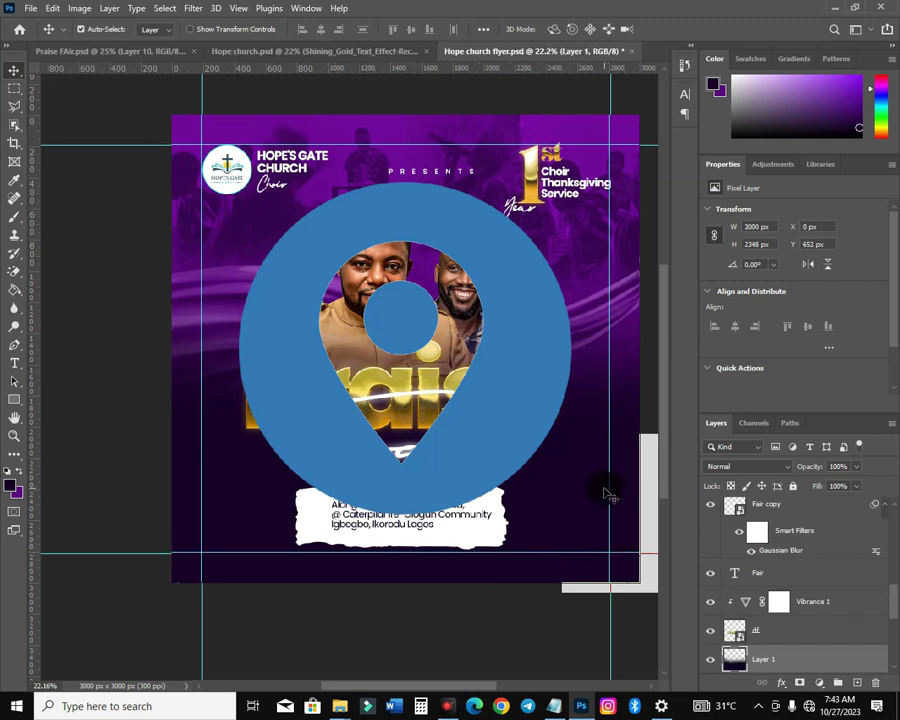
pyautogui.click(542, 412)
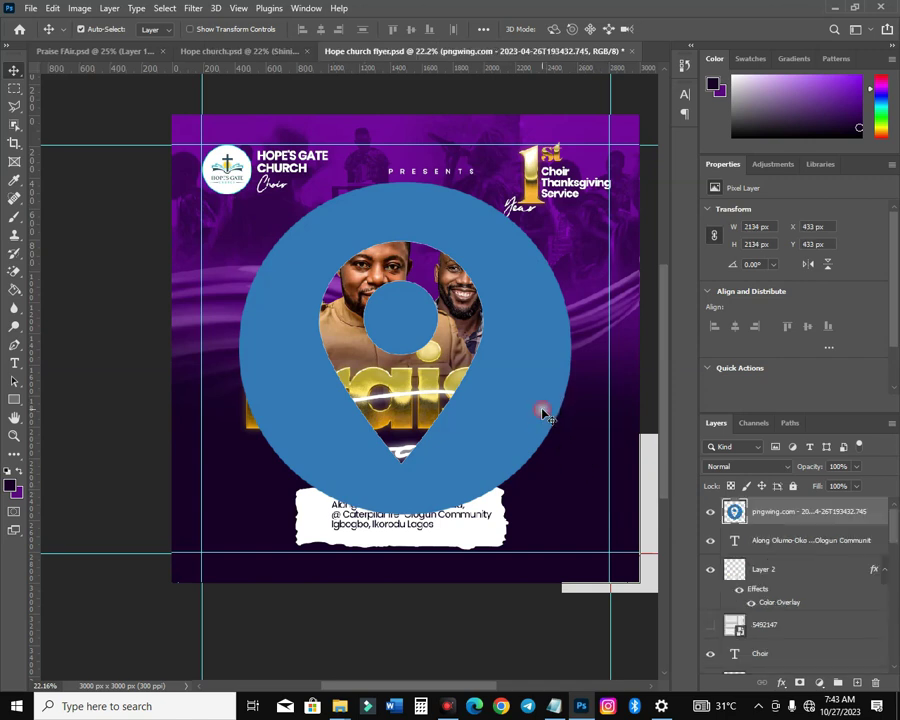
pyautogui.hotkey('ctrl', 't')
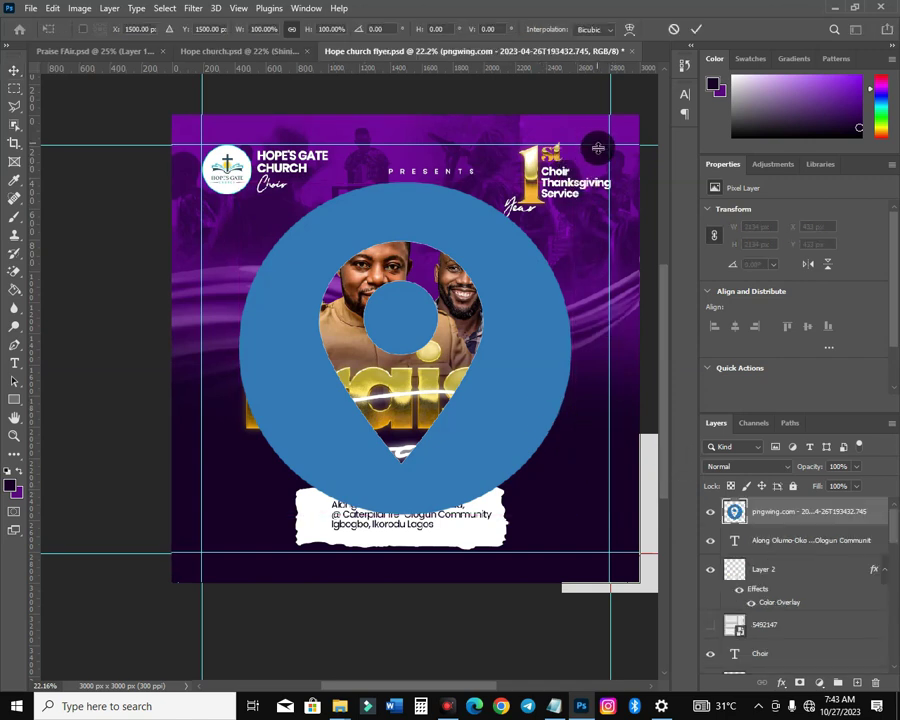
pyautogui.scroll(-2, 566, 160)
pyautogui.moveTo(566, 160); pyautogui.dragTo(262, 474)
pyautogui.press('Return')
# - Lock every layer from Layer 1 down to Background copy, including the wavy cloth, photo and adjustment layers
pyautogui.click(275, 487)
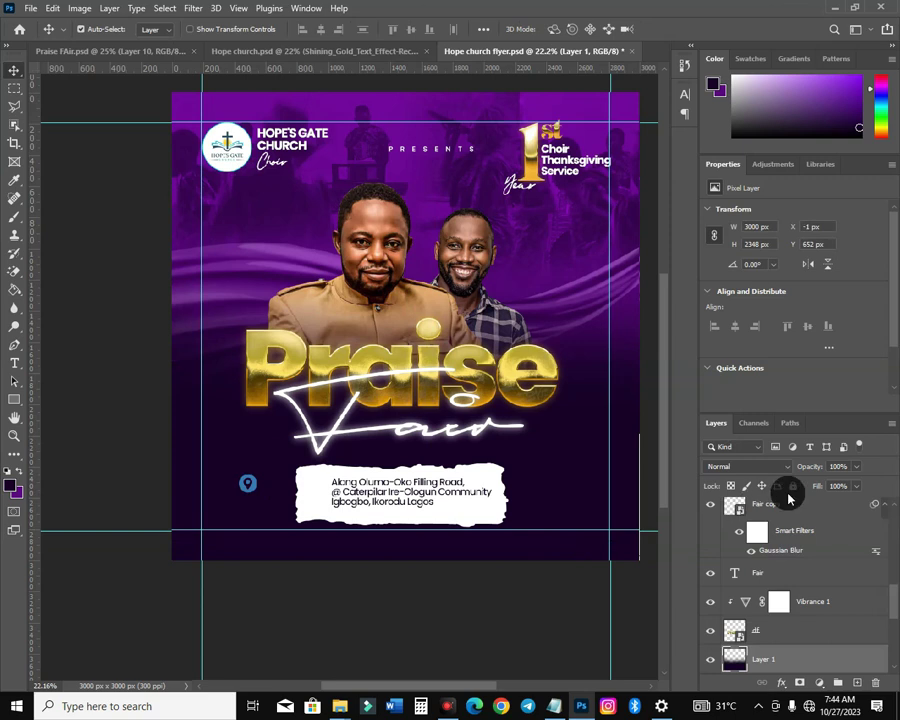
pyautogui.scroll(-5, 805, 570)
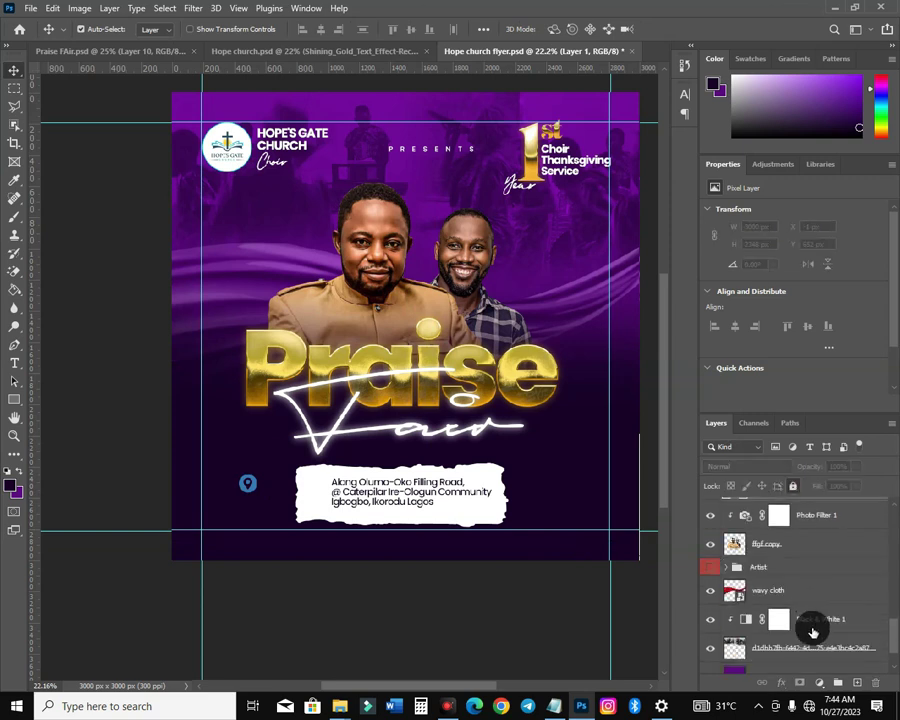
pyautogui.scroll(-2, 808, 624)
pyautogui.keyDown('shift'); pyautogui.click(812, 626); pyautogui.keyUp('shift')
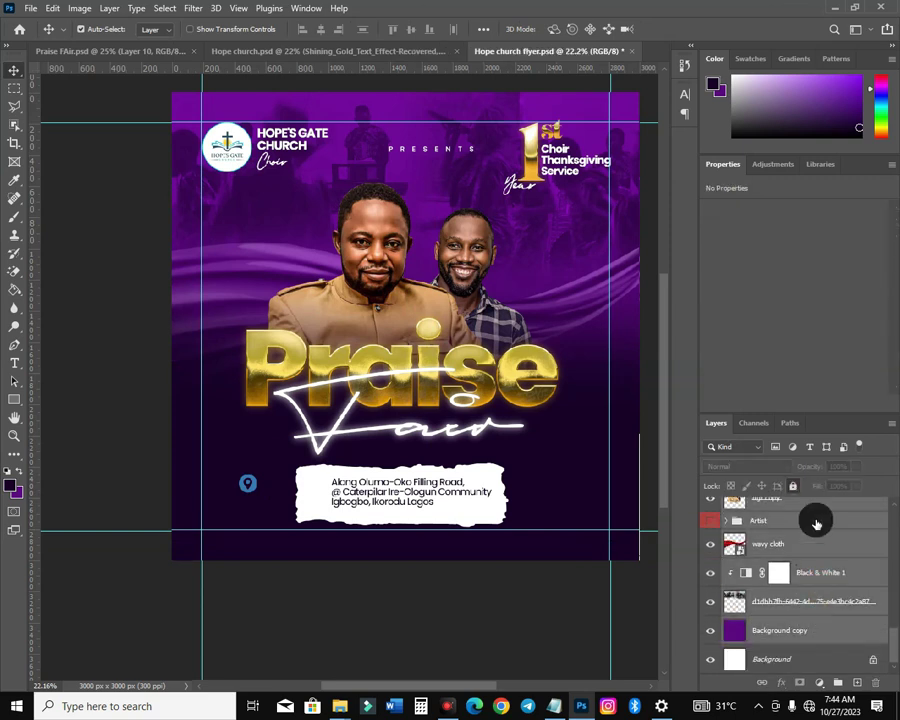
pyautogui.click(792, 487)
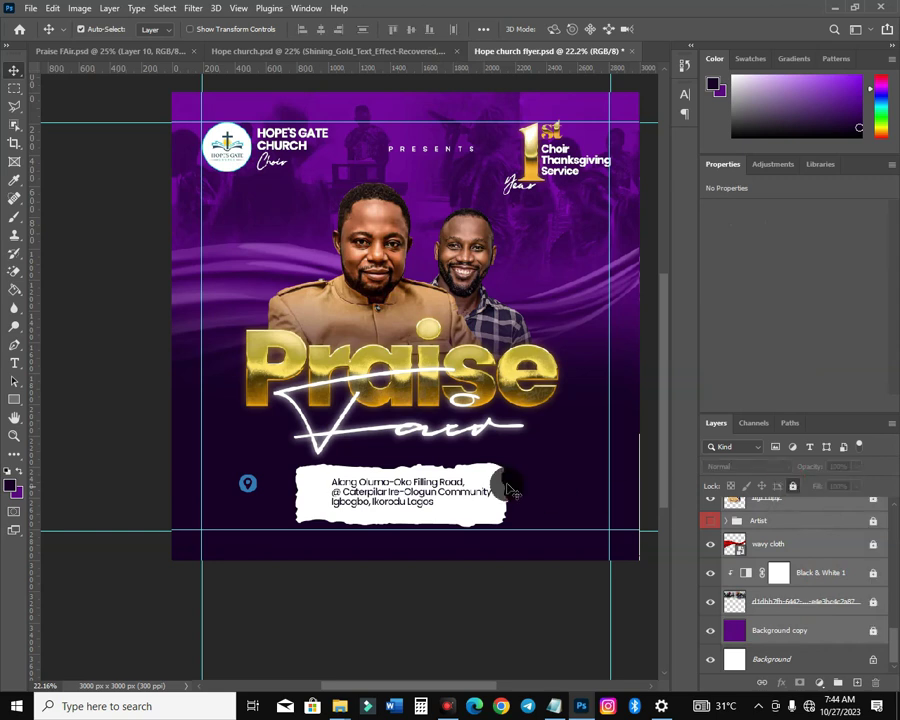
pyautogui.scroll(2, 822, 575)
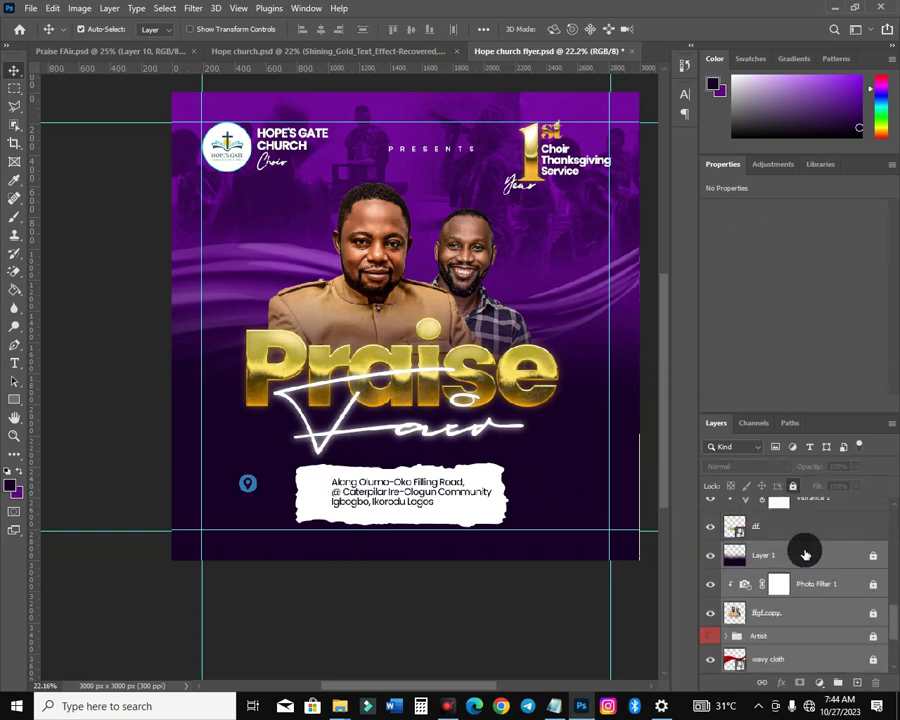
# - Move the location pin onto the paper strip beside the address and give it a Color Overlay in the flyer's dark purple
pyautogui.moveTo(246, 488); pyautogui.dragTo(314, 497)
pyautogui.click(783, 683)
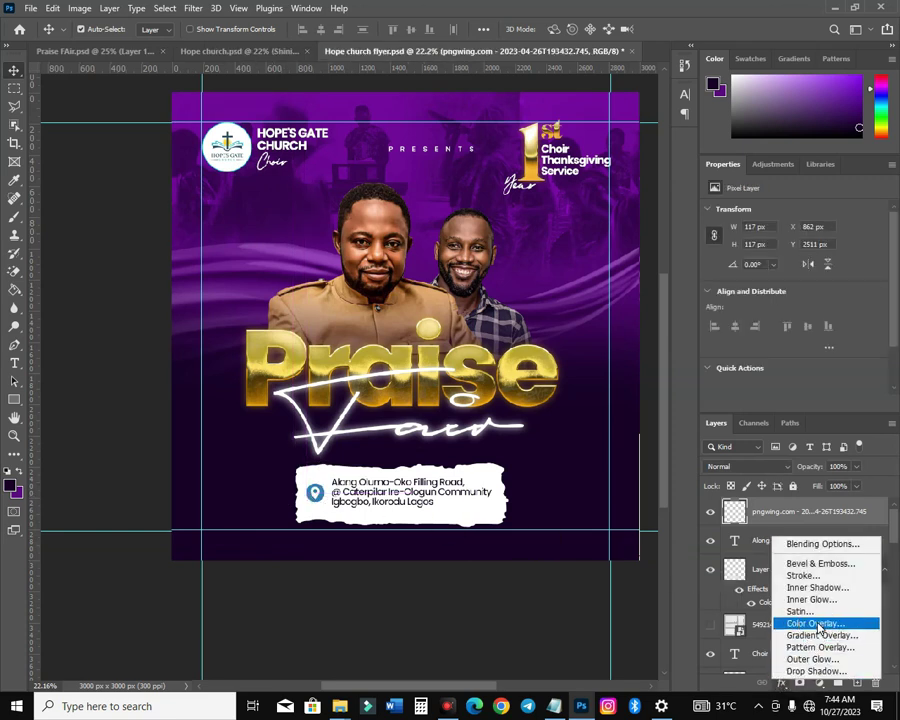
pyautogui.click(812, 621)
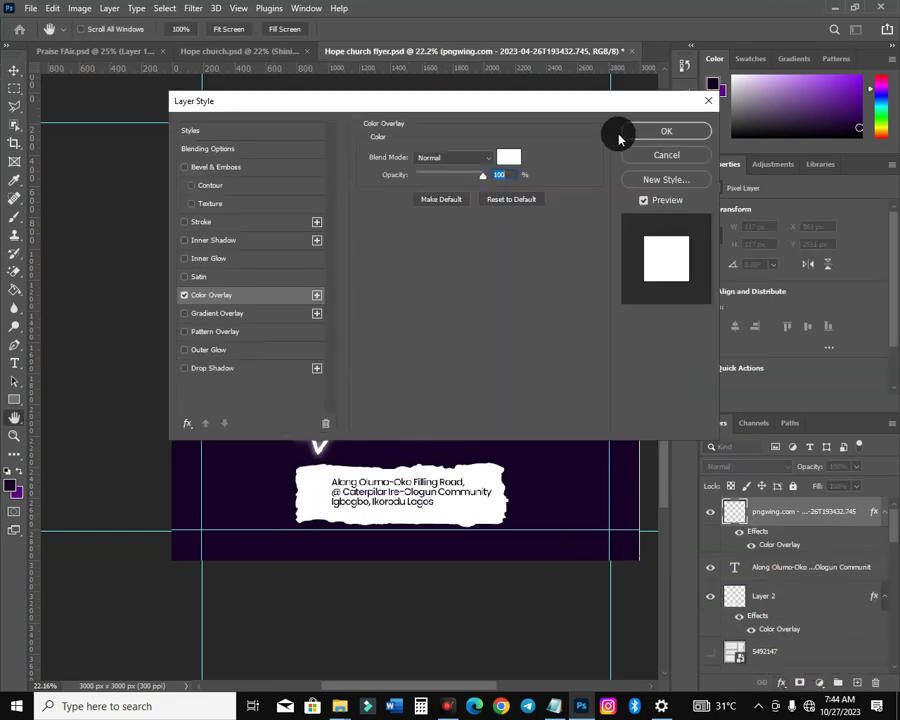
pyautogui.click(508, 157)
pyautogui.click(566, 470)
pyautogui.press('Return')
pyautogui.press('Return')
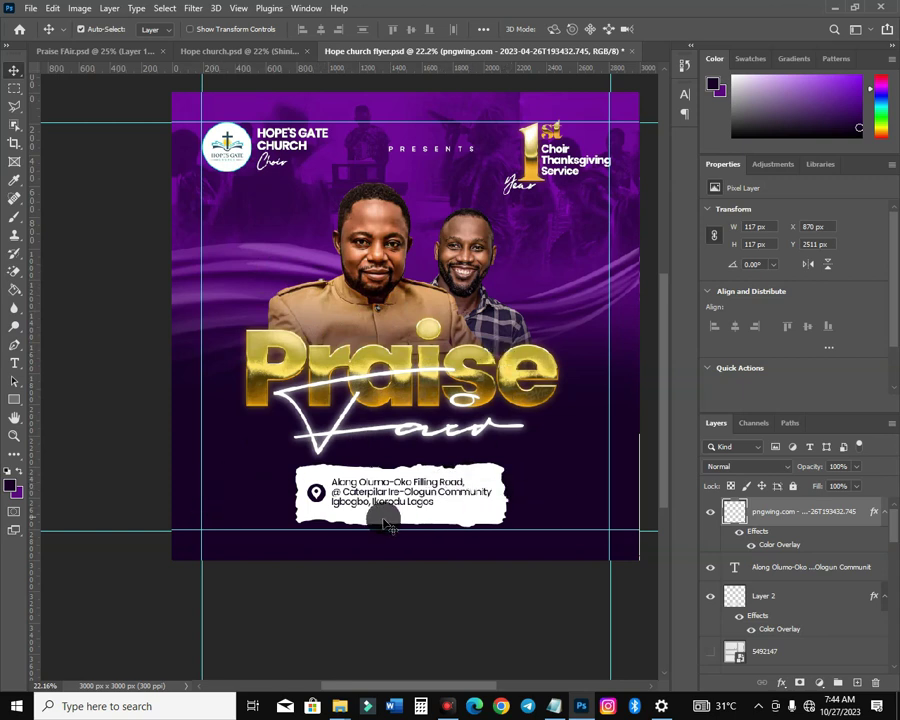
# - Draw a red-filled rectangle about 398 by 260 px to the left of the paper strip, with 40 px corner radii
pyautogui.click(14, 401)
pyautogui.moveTo(226, 474); pyautogui.dragTo(290, 515)
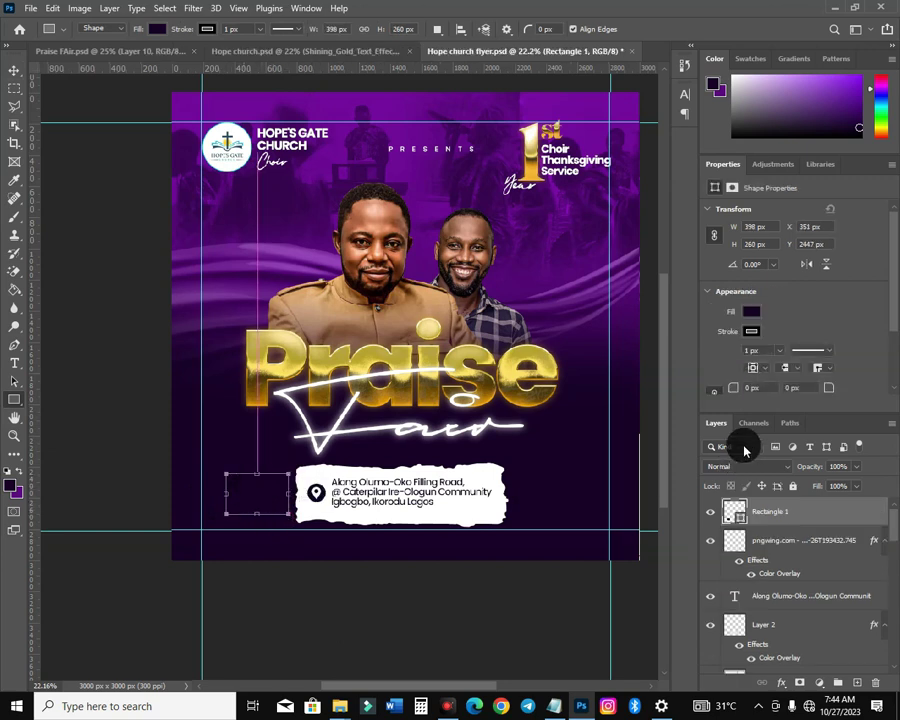
pyautogui.click(753, 313)
pyautogui.click(818, 385)
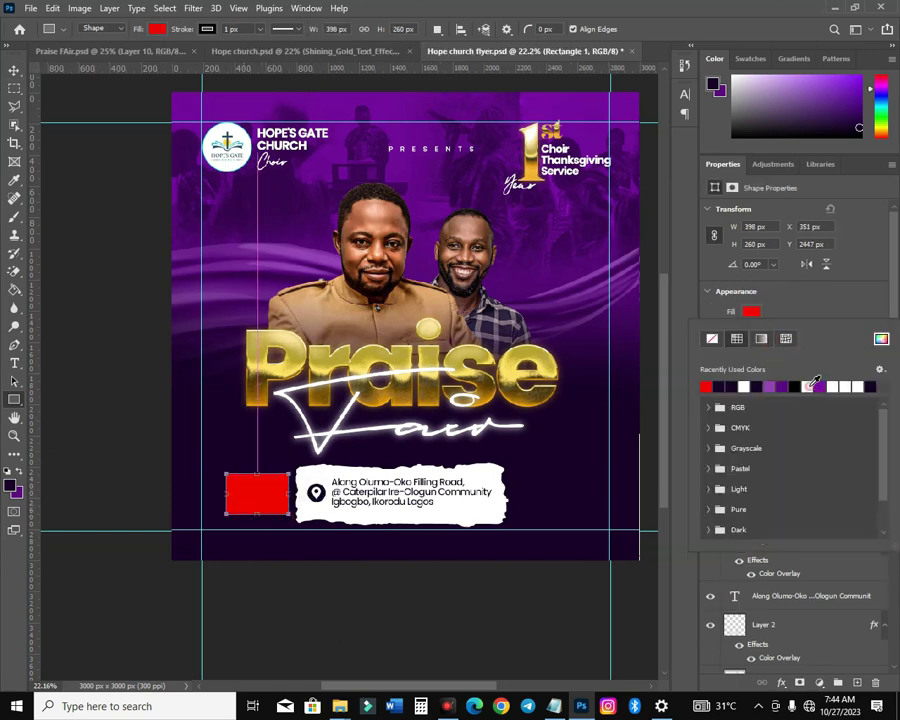
pyautogui.click(862, 295)
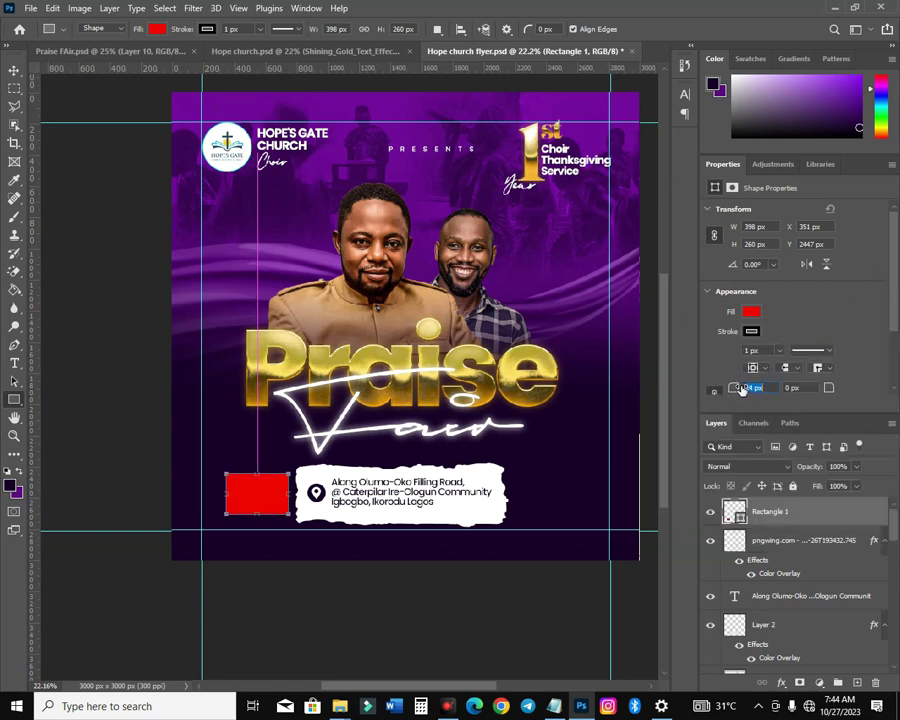
pyautogui.moveTo(742, 390); pyautogui.dragTo(751, 397)
# - Reposition the red rectangle slightly beside the paper strip and stretch its height to about 273 px
pyautogui.click(14, 71)
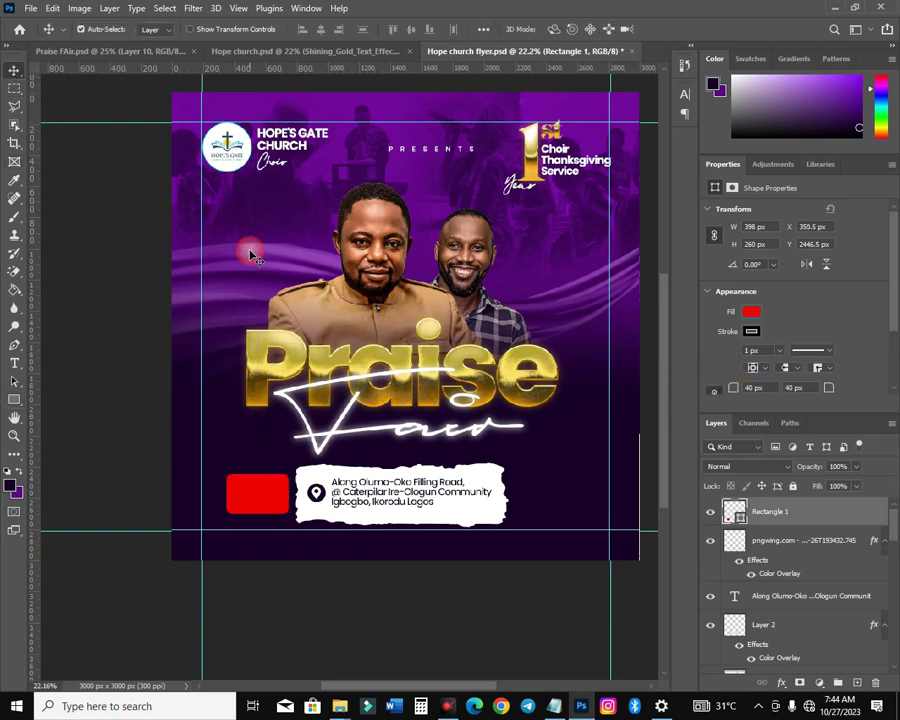
pyautogui.moveTo(257, 472); pyautogui.dragTo(249, 471)
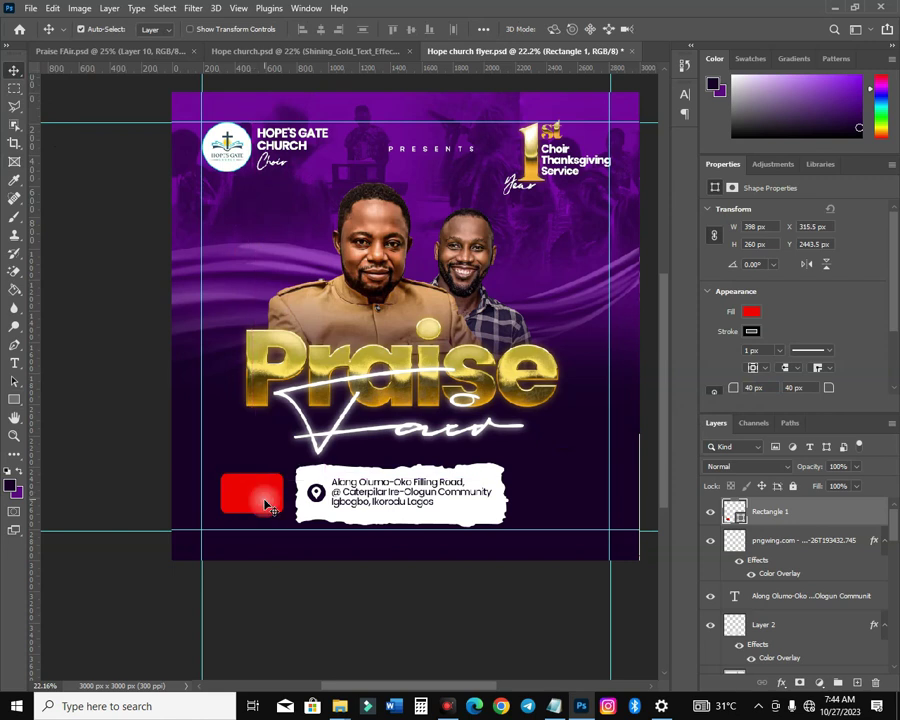
pyautogui.scroll(1, 272, 497)
pyautogui.scroll(5, 272, 497)
pyautogui.hotkey('ctrl', 't')
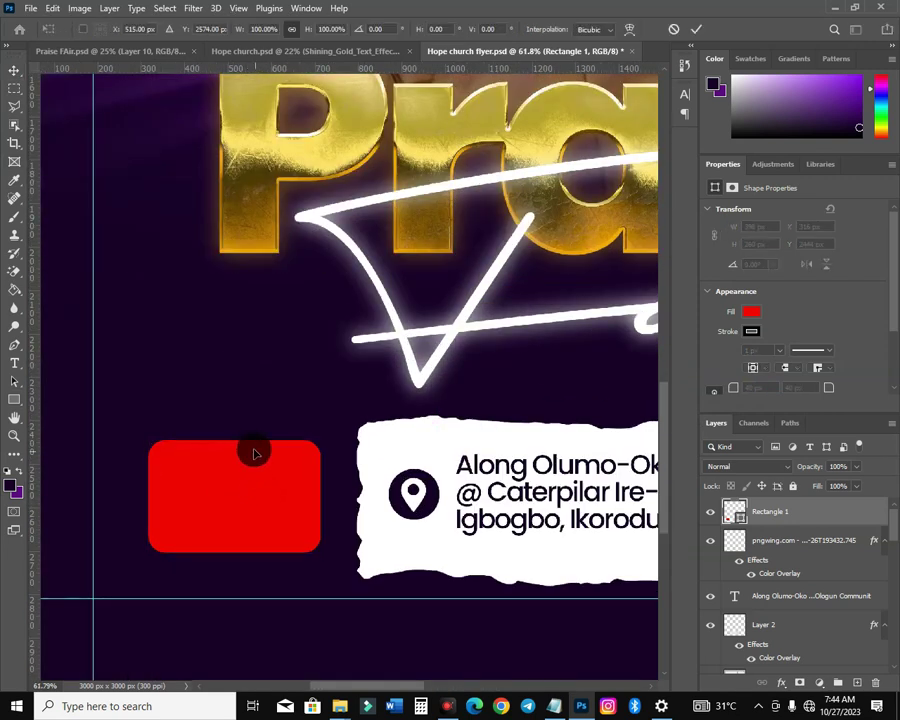
pyautogui.moveTo(238, 441); pyautogui.dragTo(236, 433)
pyautogui.scroll(-5, 254, 505)
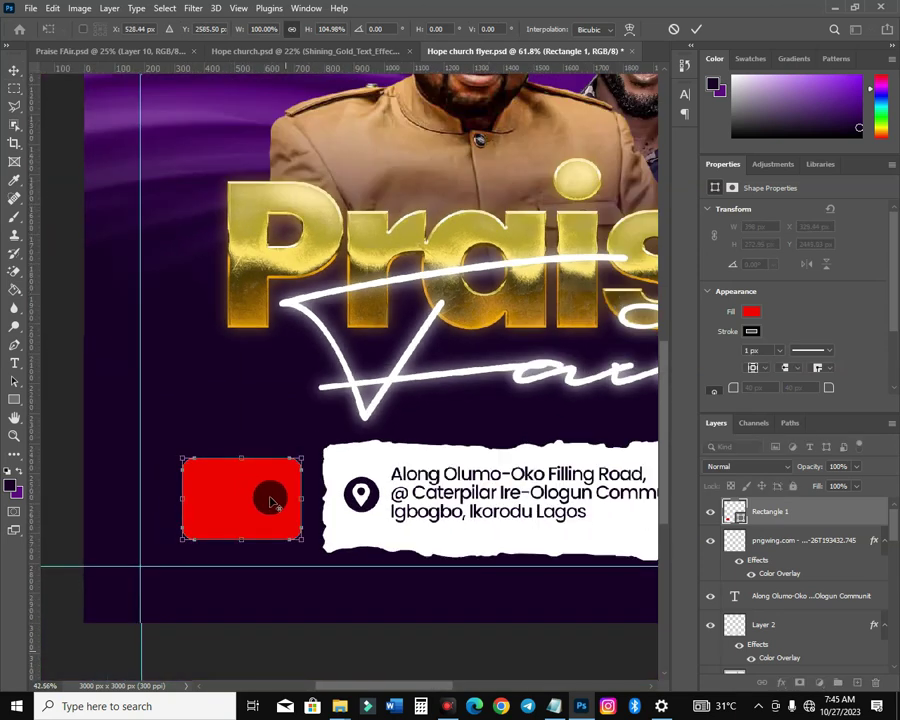
pyautogui.hotkey('alt', 'space')
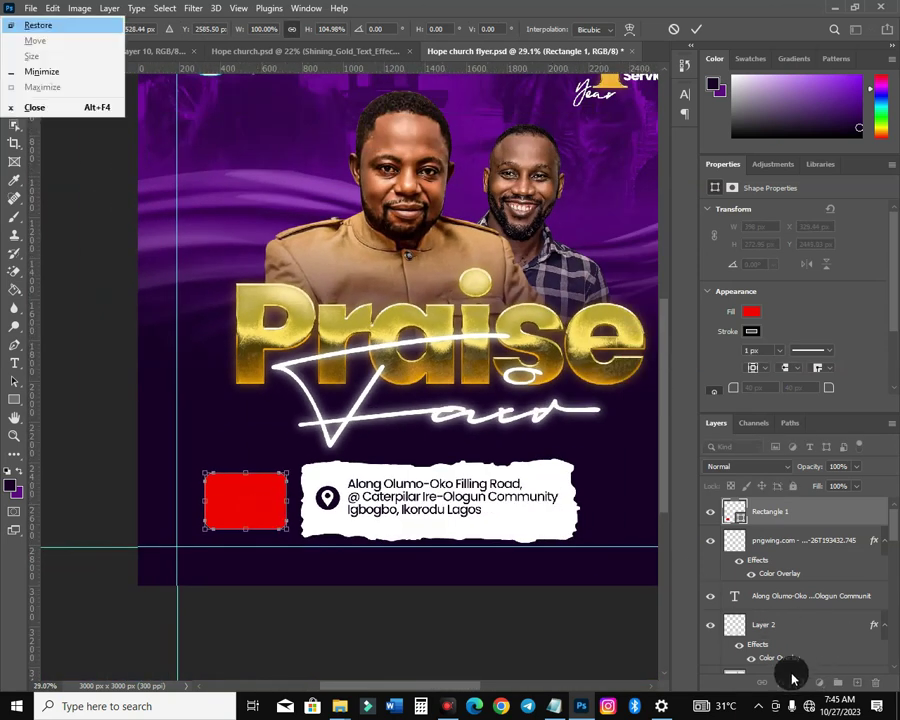
pyautogui.press('Return')
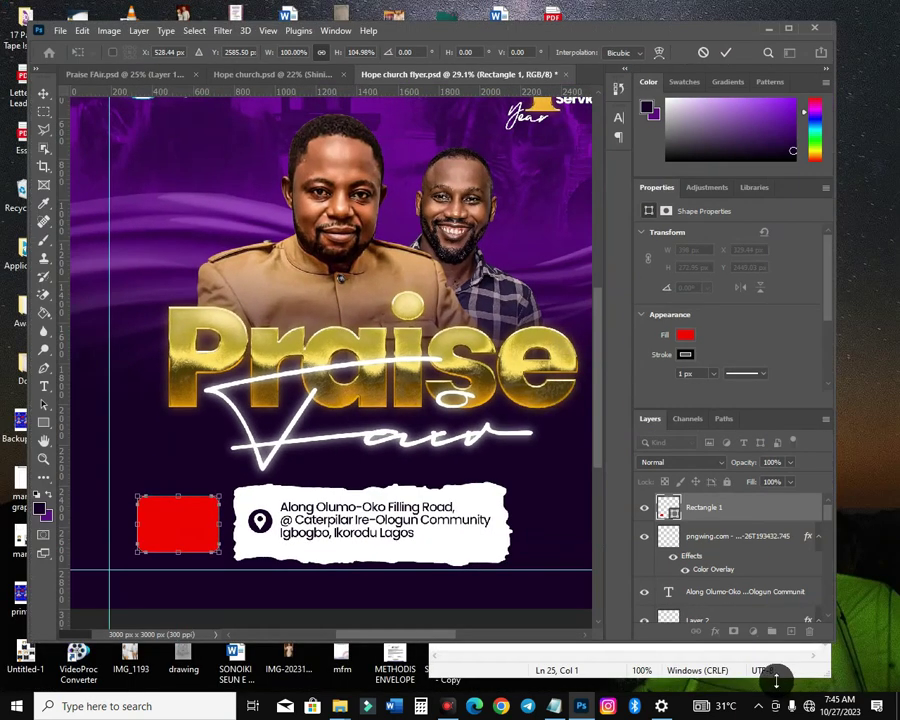
pyautogui.click(789, 28)
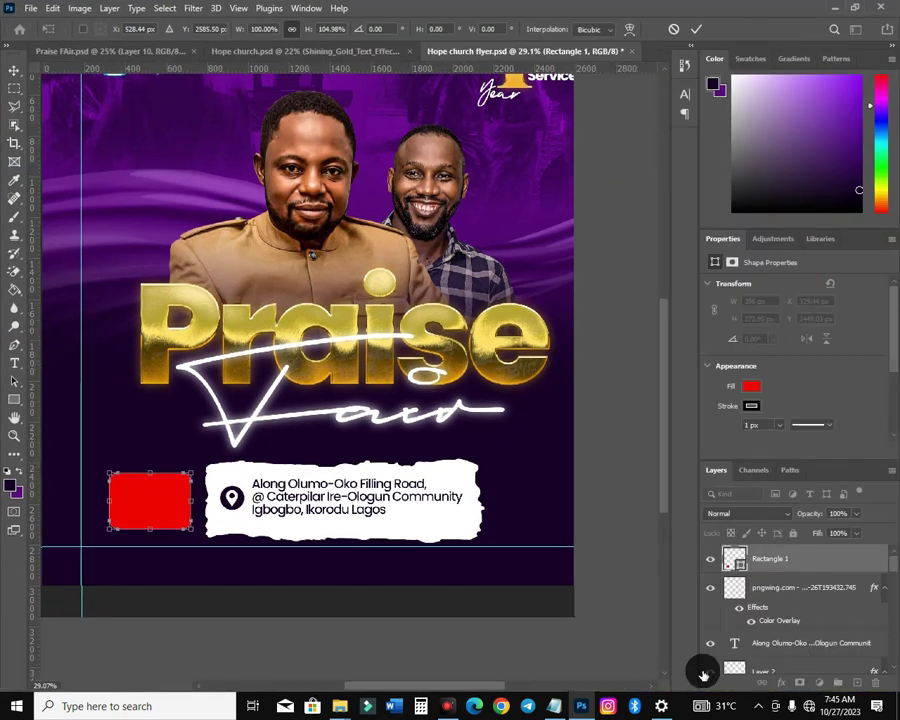
pyautogui.click(14, 70)
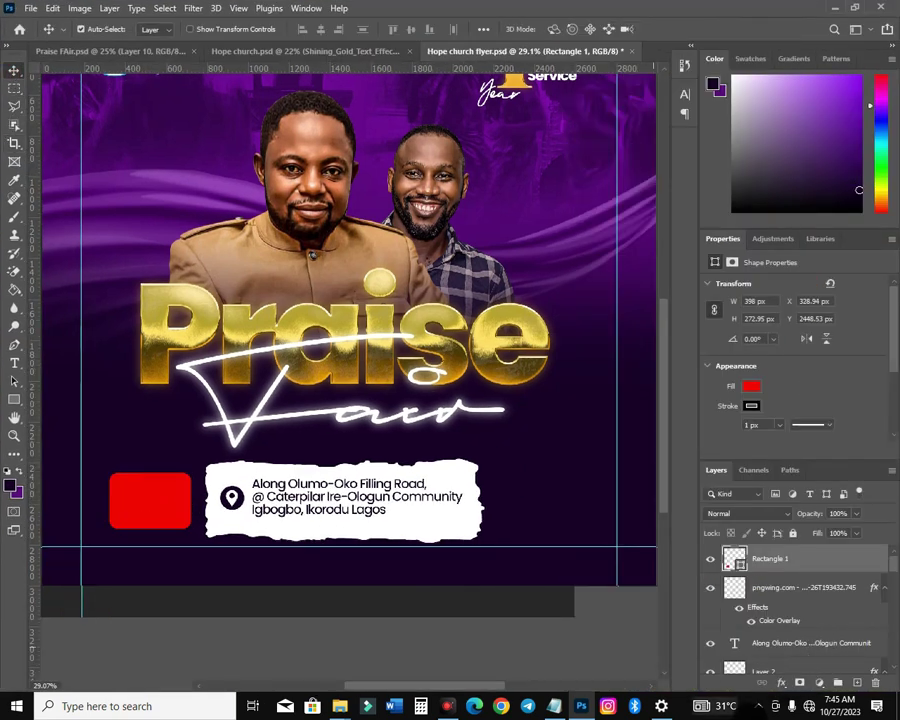
# - Add a white Inner Glow with a size of 85 px and a white Outer Glow to the red rectangle
pyautogui.click(784, 686)
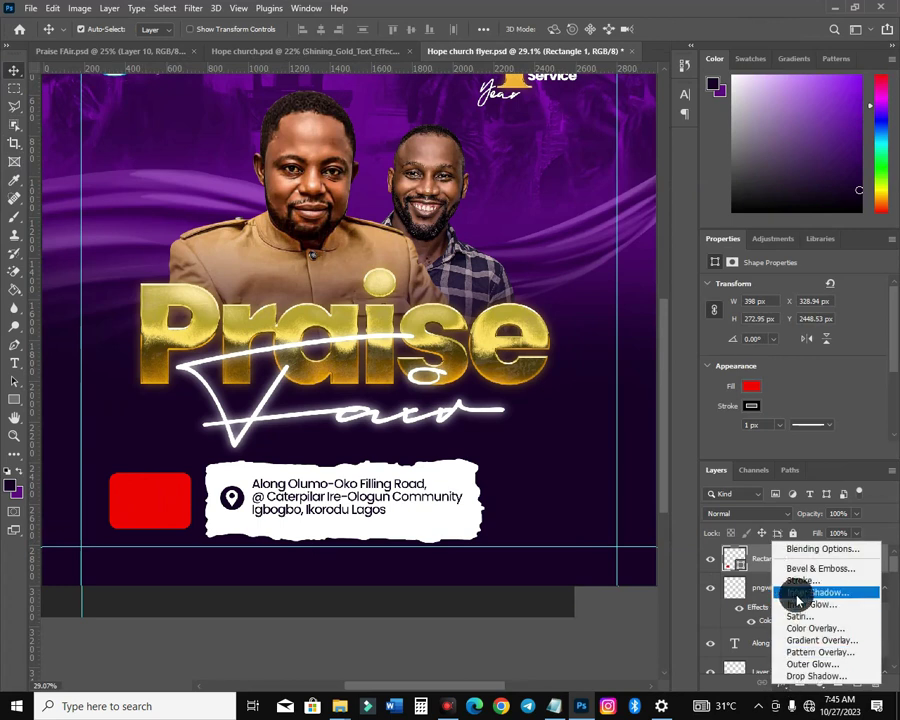
pyautogui.click(800, 604)
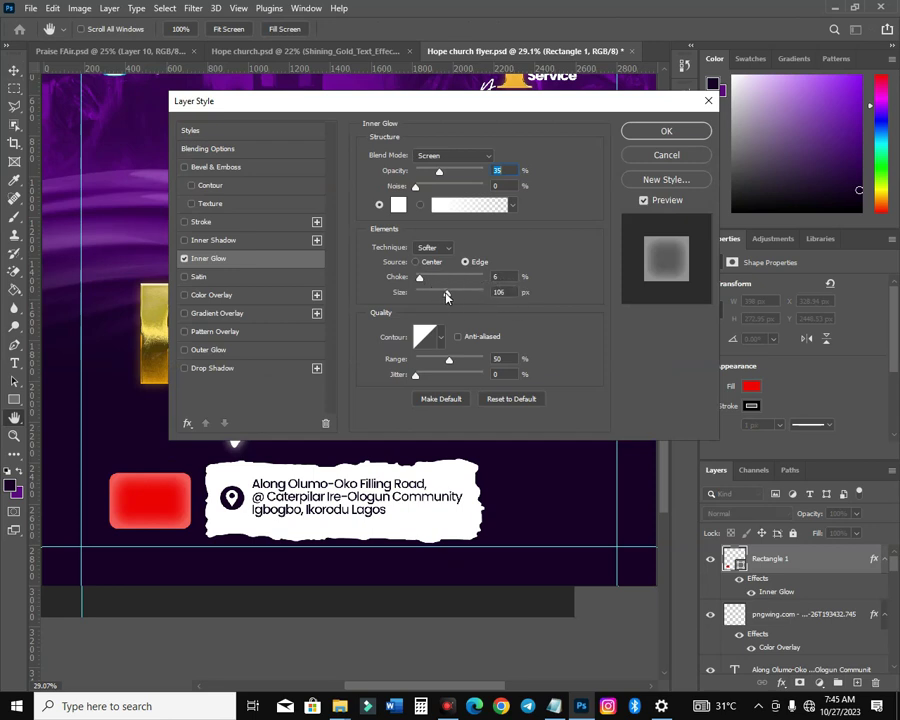
pyautogui.click(499, 292)
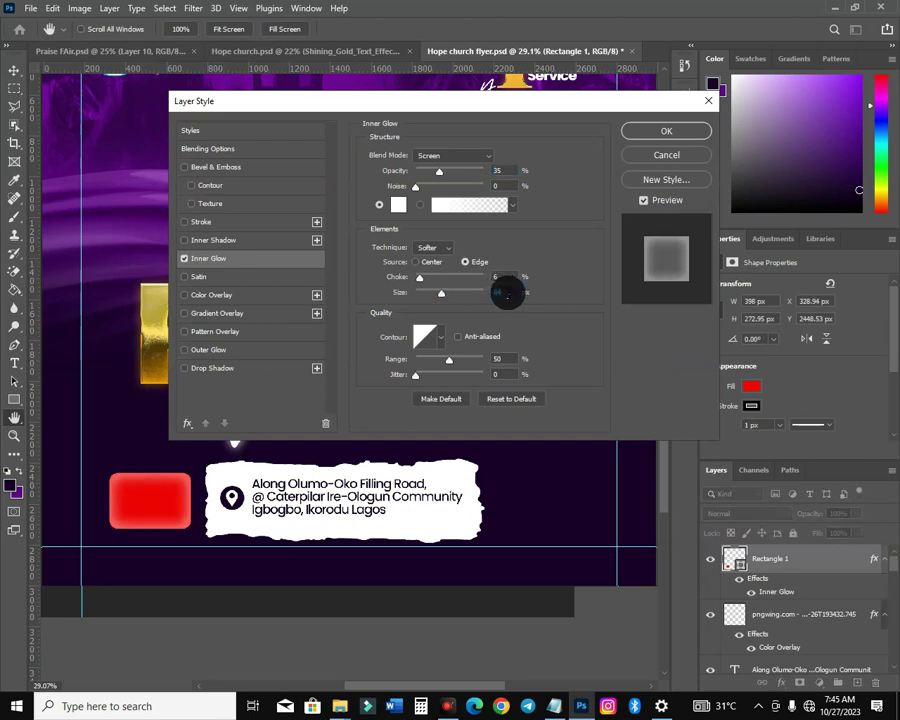
pyautogui.write('85')
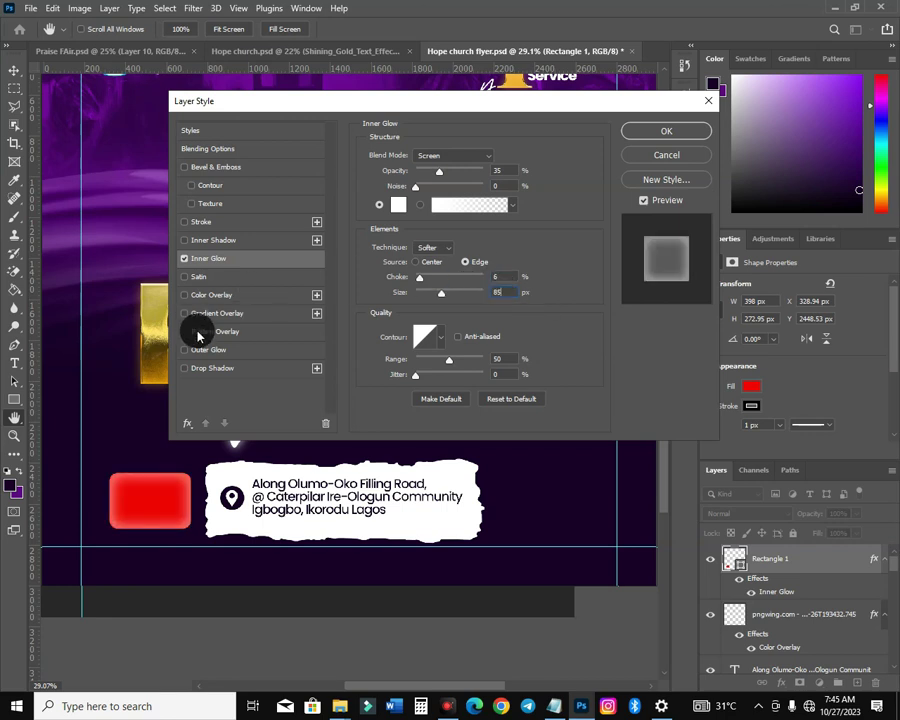
pyautogui.click(185, 350)
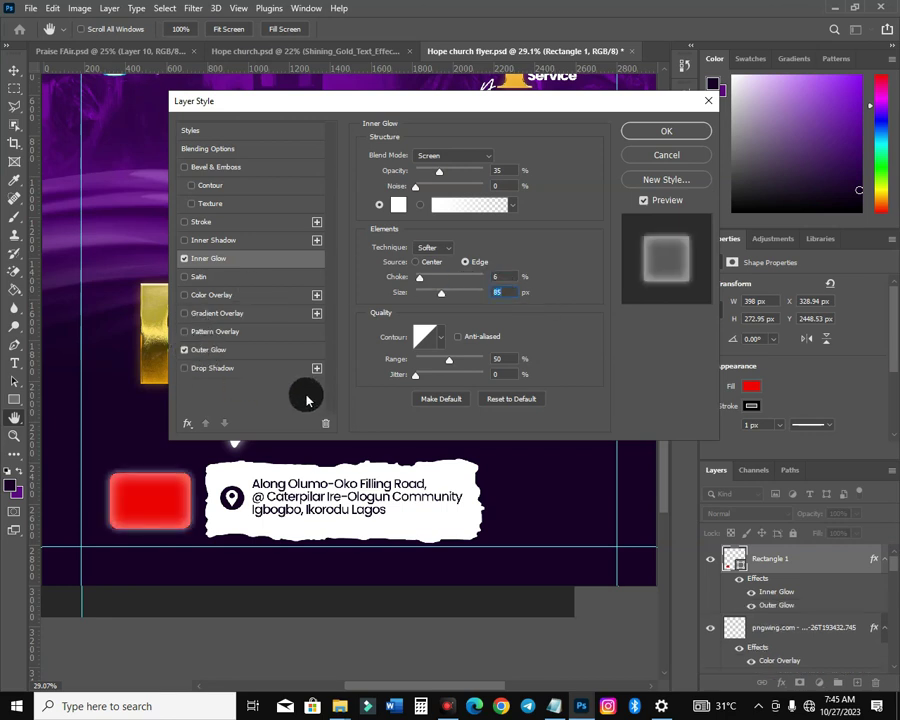
pyautogui.click(285, 350)
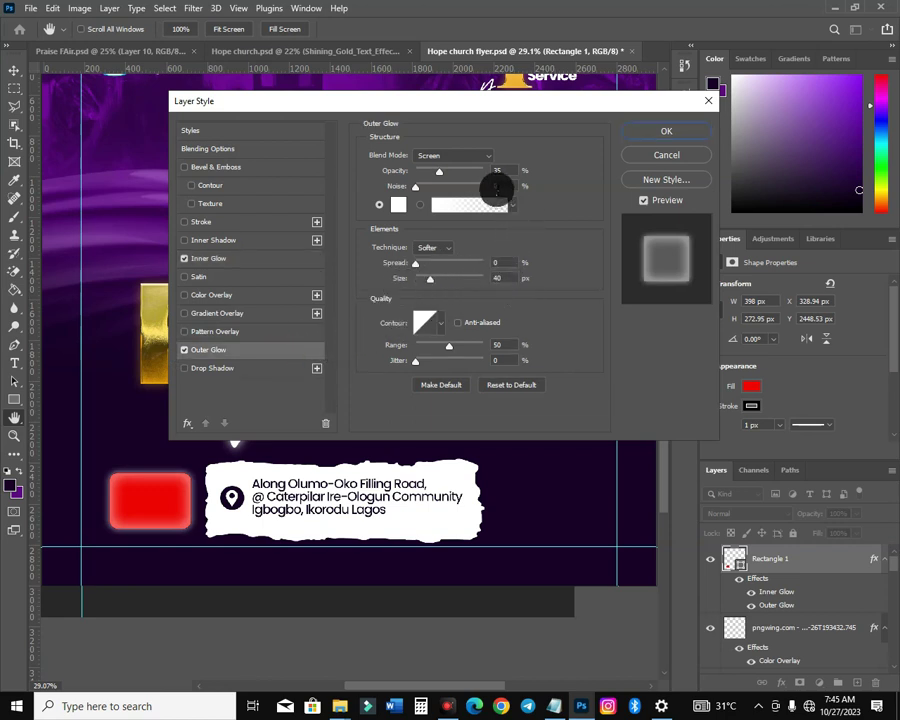
pyautogui.click(650, 140)
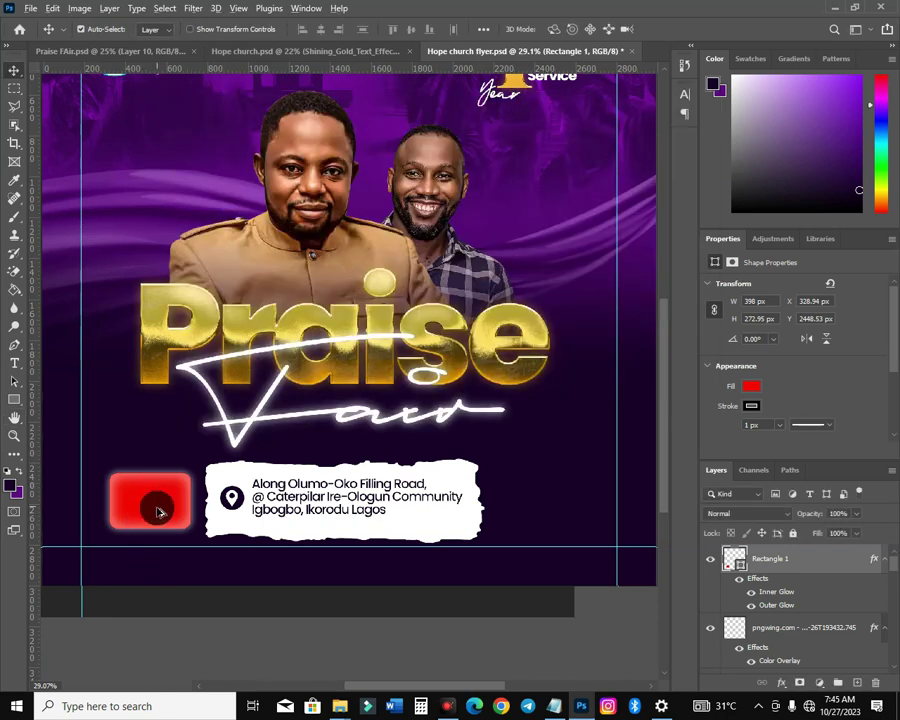
# - Duplicate the glowing red rectangle to the right of the paper strip and nudge the strip slightly right
pyautogui.moveTo(164, 514); pyautogui.dragTo(543, 532)
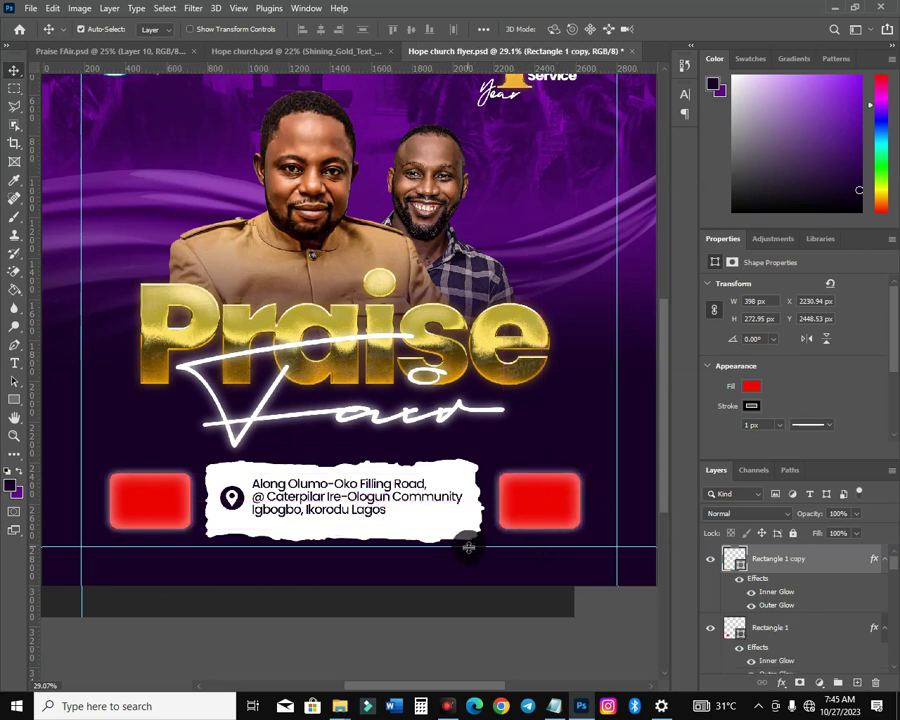
pyautogui.click(416, 538)
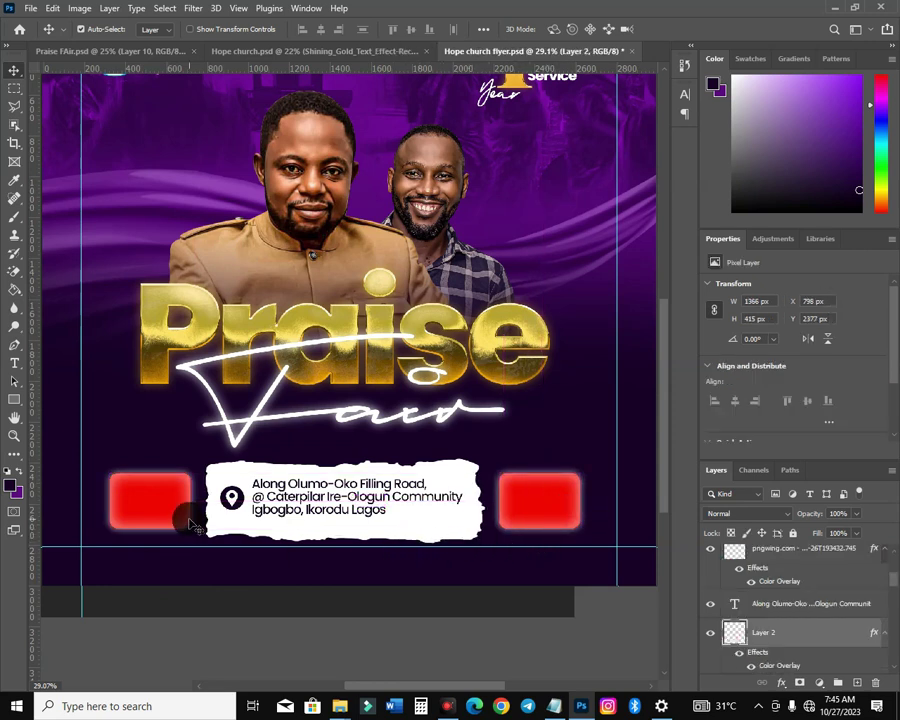
# - Switch to the Hope's Gate Church notes in Notepad and copy the date "23rd july 2023"
pyautogui.hotkey('alt', 'Tab')
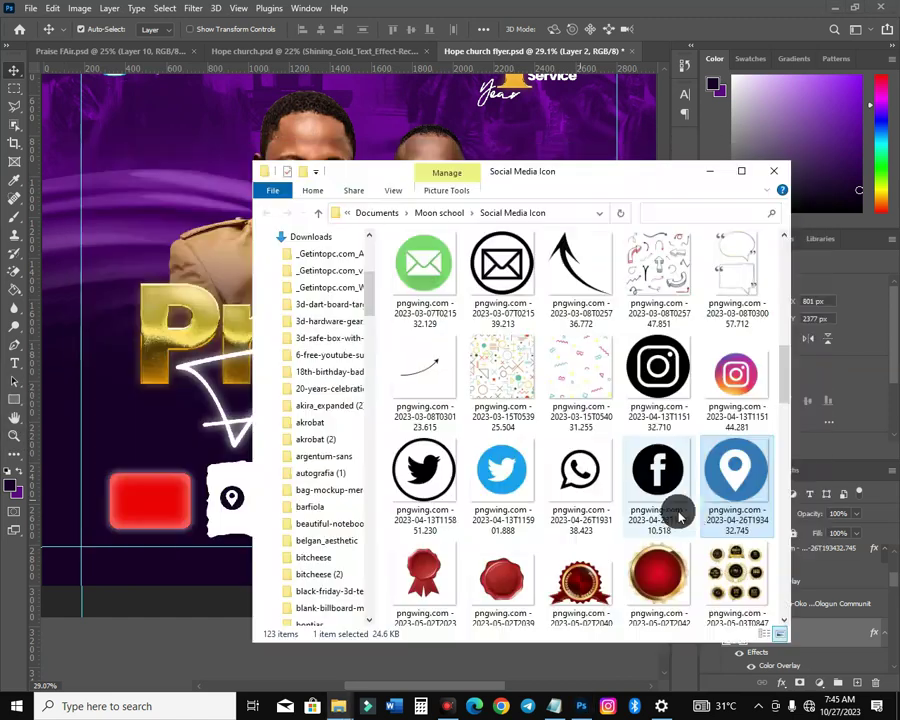
pyautogui.hotkey('alt', 'Tab')
pyautogui.hotkey('alt', 'Tab')
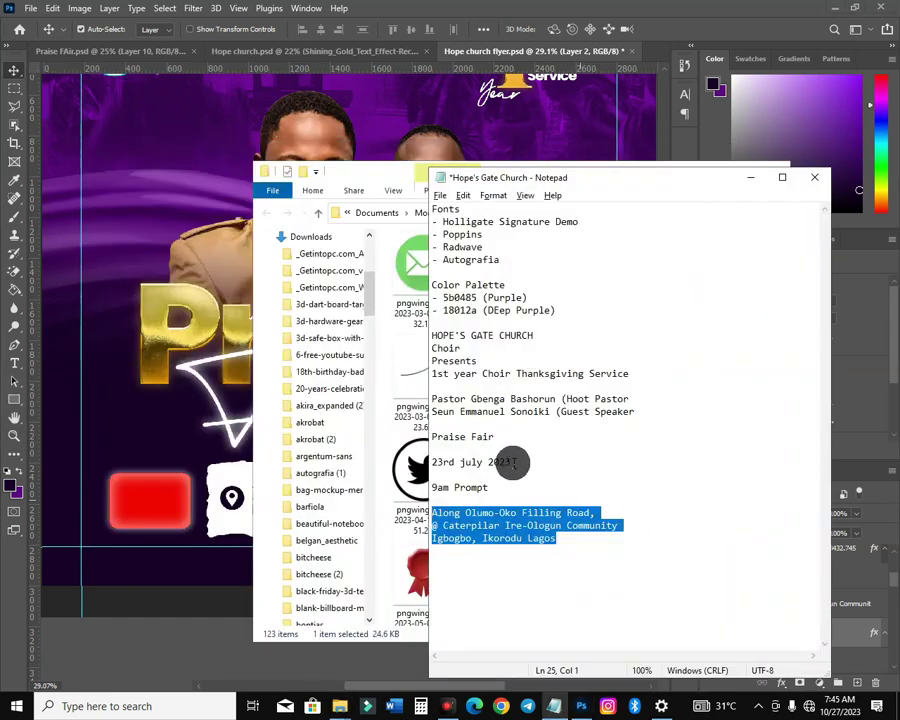
pyautogui.moveTo(510, 462); pyautogui.dragTo(432, 462)
pyautogui.hotkey('ctrl', 'c')
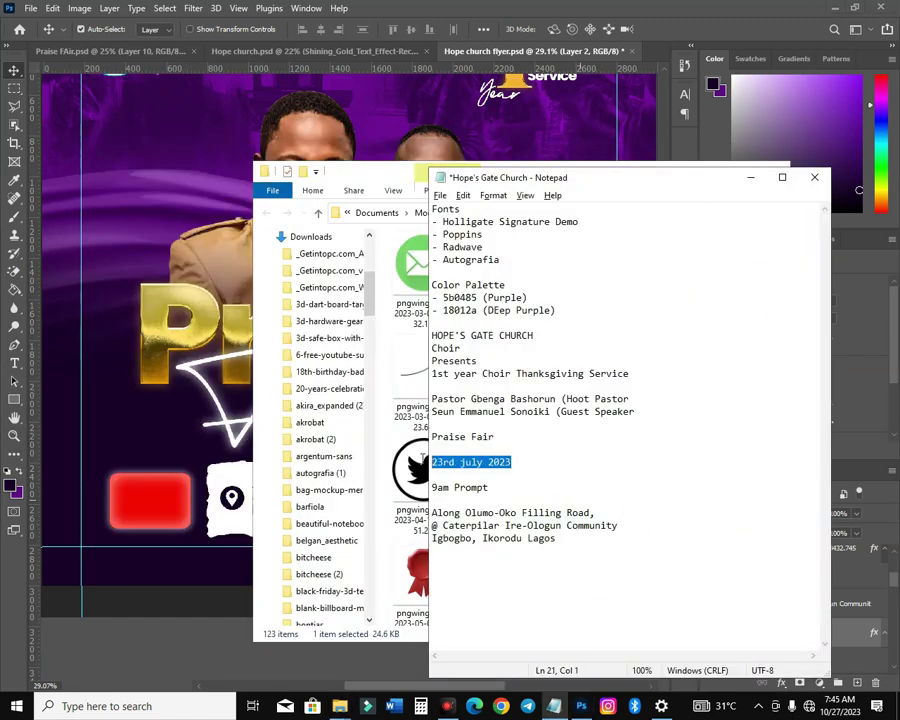
# - Return to the Photoshop flyer and paste "23rd july 2023" as a new text layer just above the left red rectangle
pyautogui.hotkey('alt', 'Tab')
pyautogui.click(141, 506)
pyautogui.press('t')
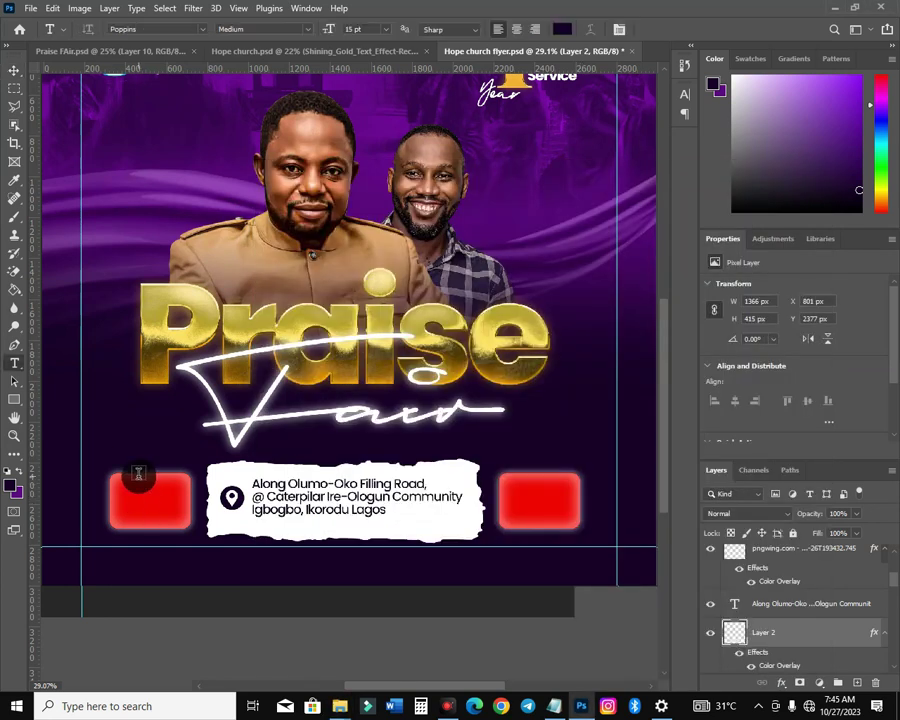
pyautogui.click(102, 455)
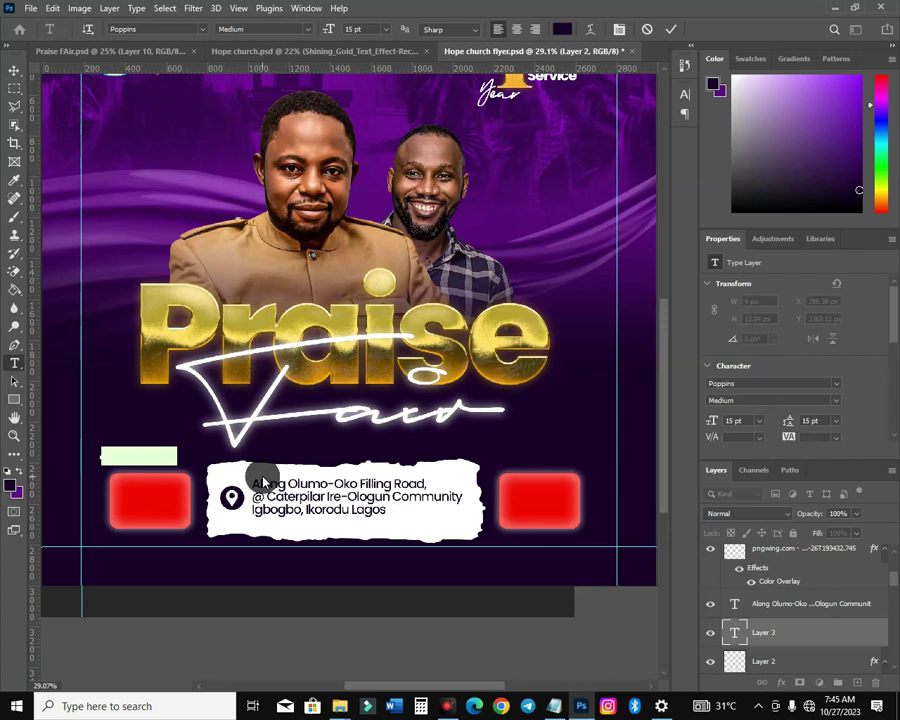
pyautogui.hotkey('ctrl', 'v')
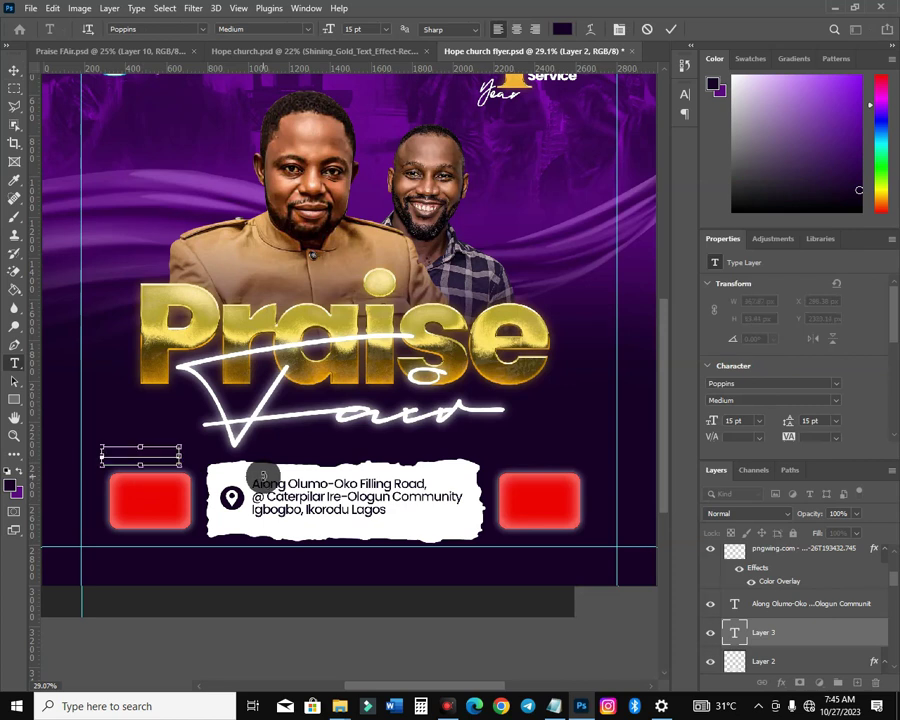
pyautogui.click(15, 72)
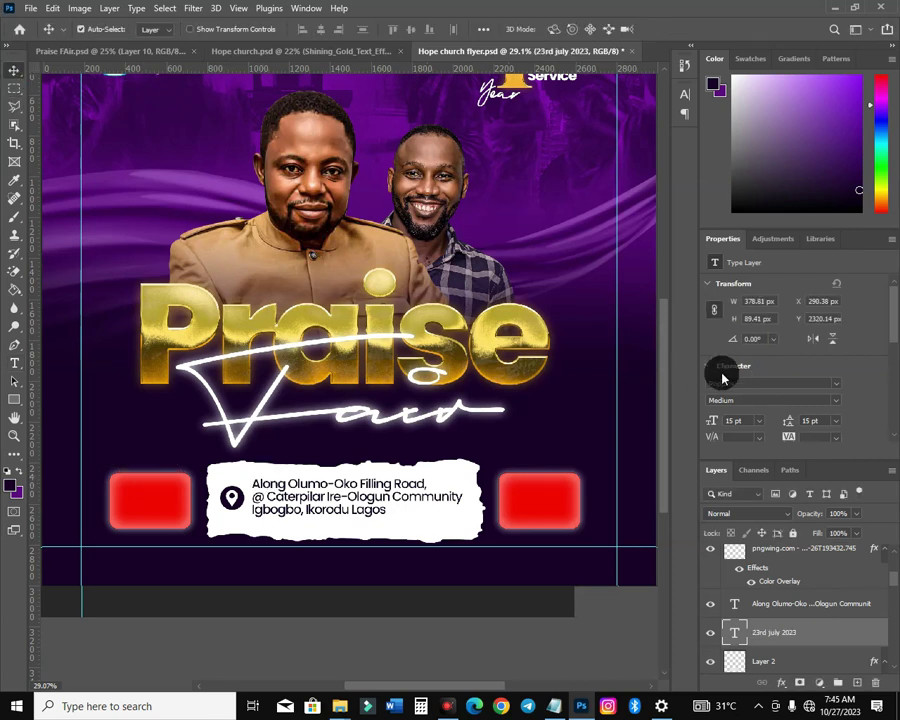
# - Set the "23rd july 2023" text to the Akira Expanded Super Bold font in white (ffffff)
pyautogui.write('akira')
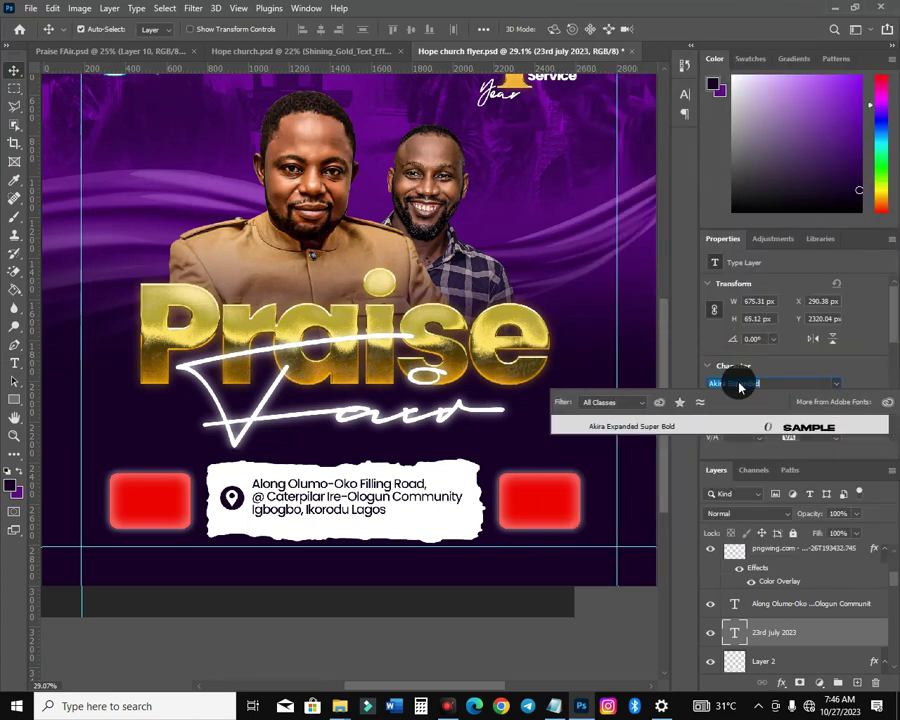
pyautogui.press('Return')
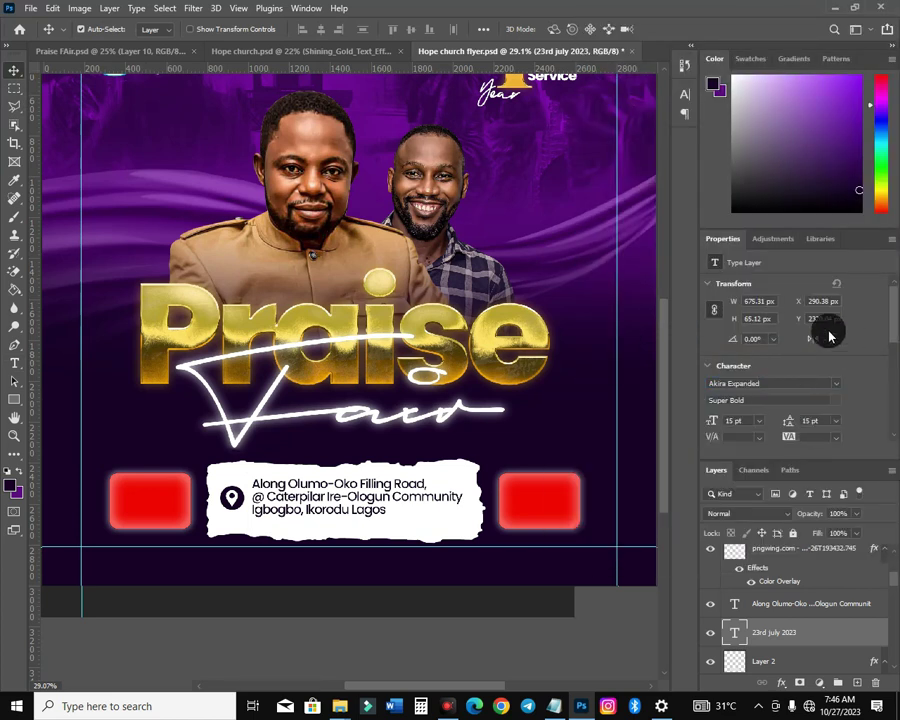
pyautogui.scroll(-1, 830, 425)
pyautogui.scroll(-1, 825, 415)
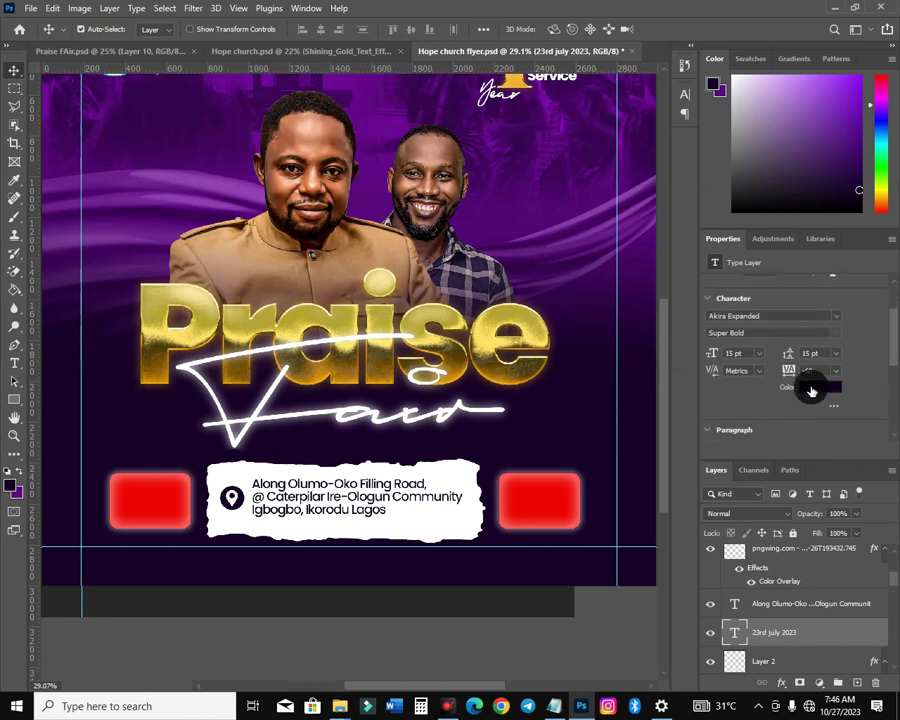
pyautogui.click(812, 388)
pyautogui.moveTo(355, 252); pyautogui.dragTo(254, 133)
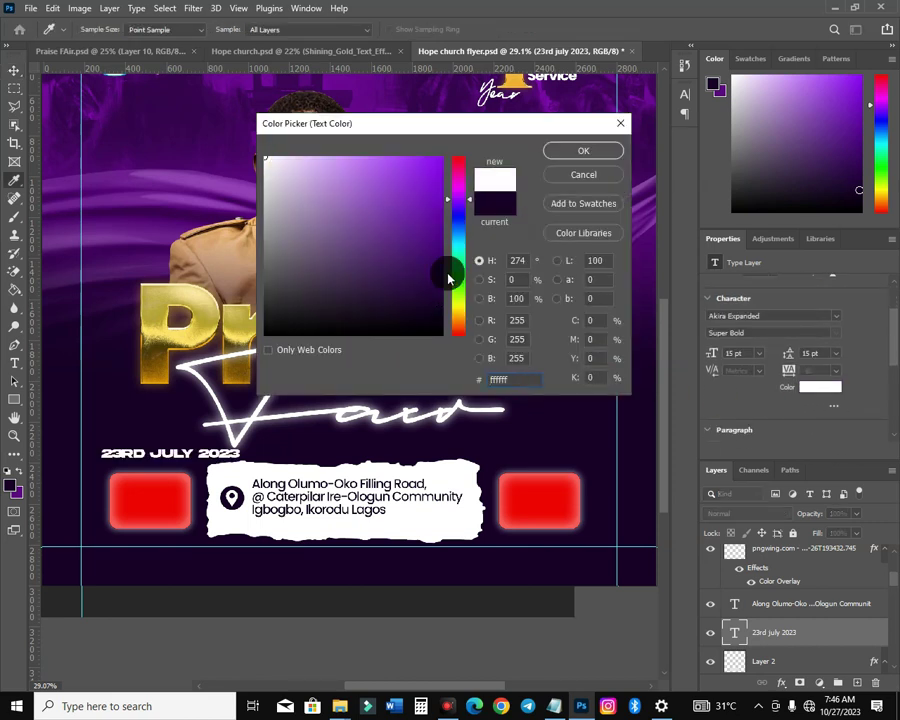
pyautogui.press('Return')
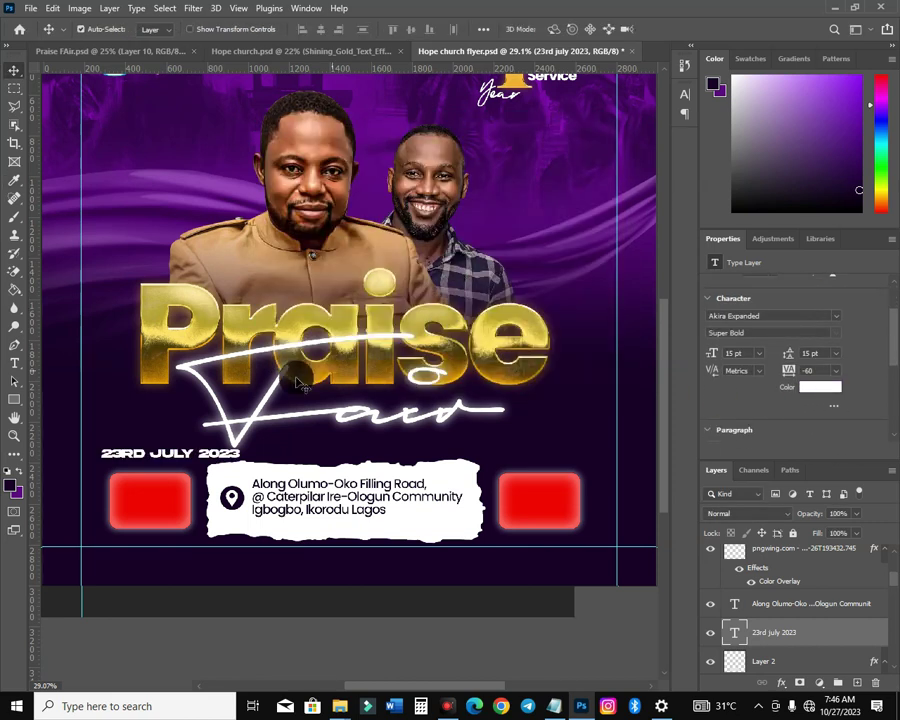
# - Break the date text into three lines with 12 pt leading and place it, as the topmost layer, on the left red box
pyautogui.doubleClick(145, 455)
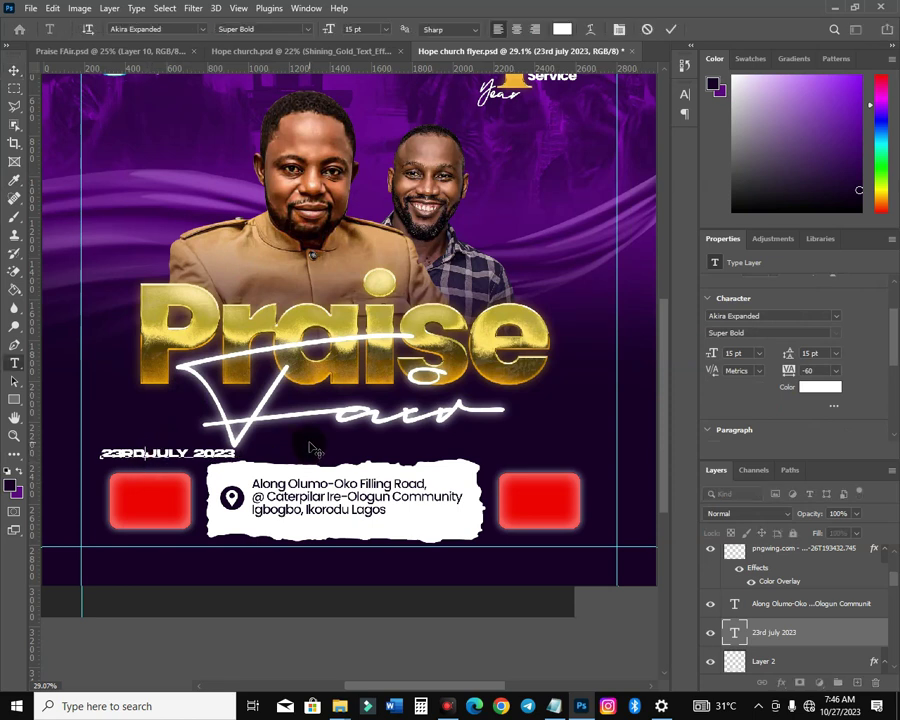
pyautogui.press('Return')
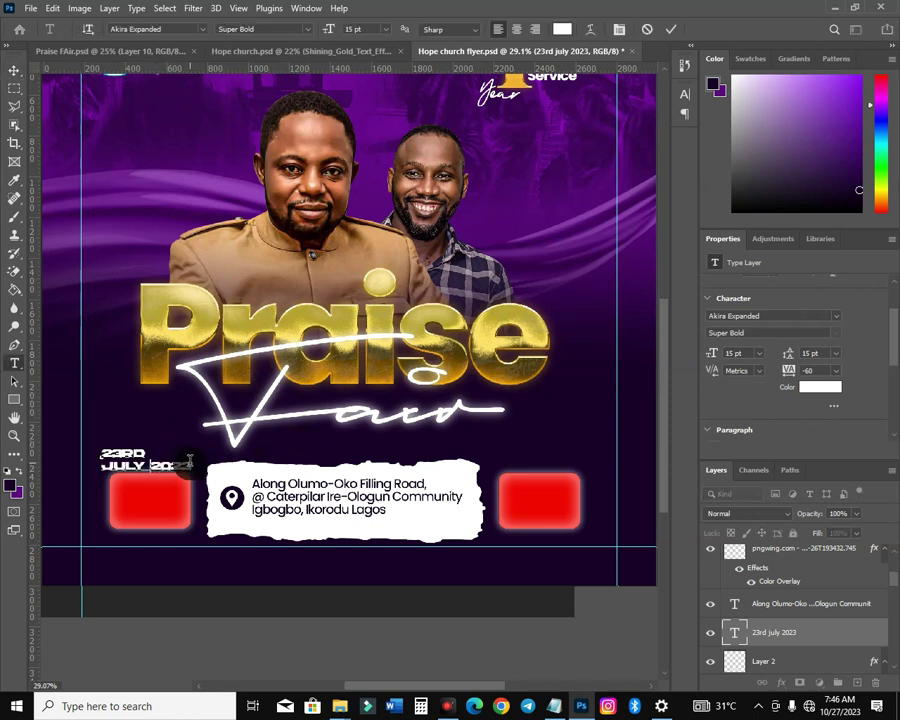
pyautogui.click(12, 72)
pyautogui.moveTo(795, 632); pyautogui.dragTo(804, 552)
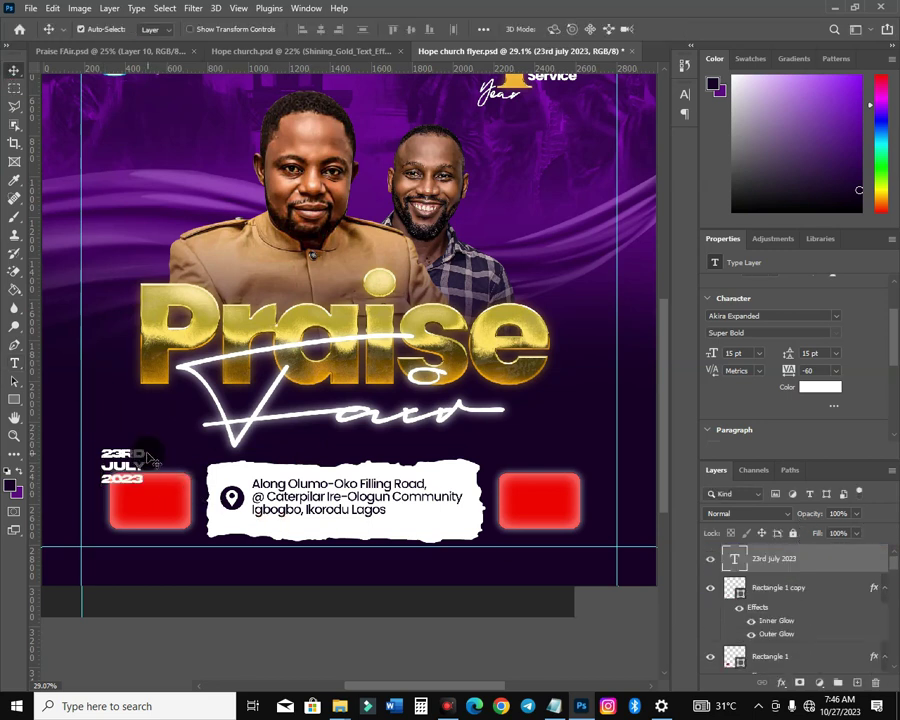
pyautogui.moveTo(145, 468); pyautogui.dragTo(167, 498)
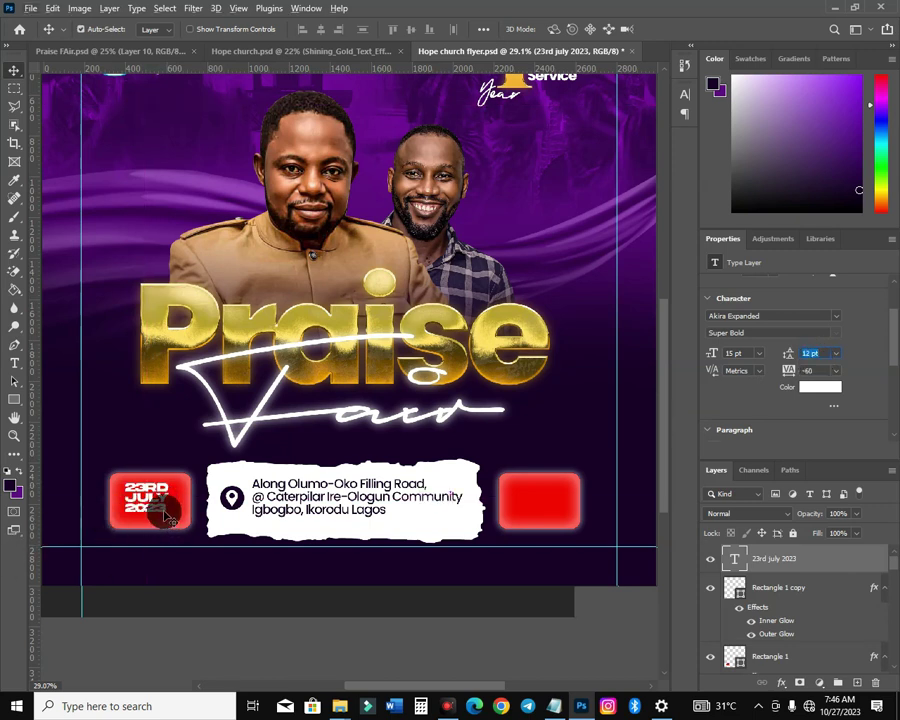
# - Scale the date text to about 137% so it fills the left red box, and set its tracking to 0
pyautogui.hotkey('ctrl', 't')
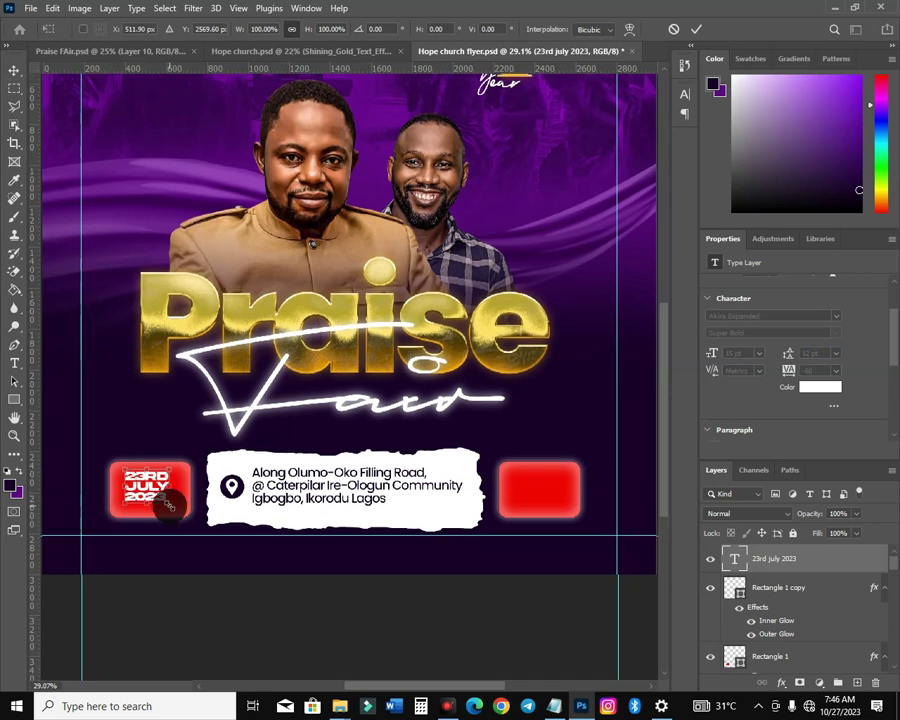
pyautogui.moveTo(170, 503); pyautogui.dragTo(185, 513)
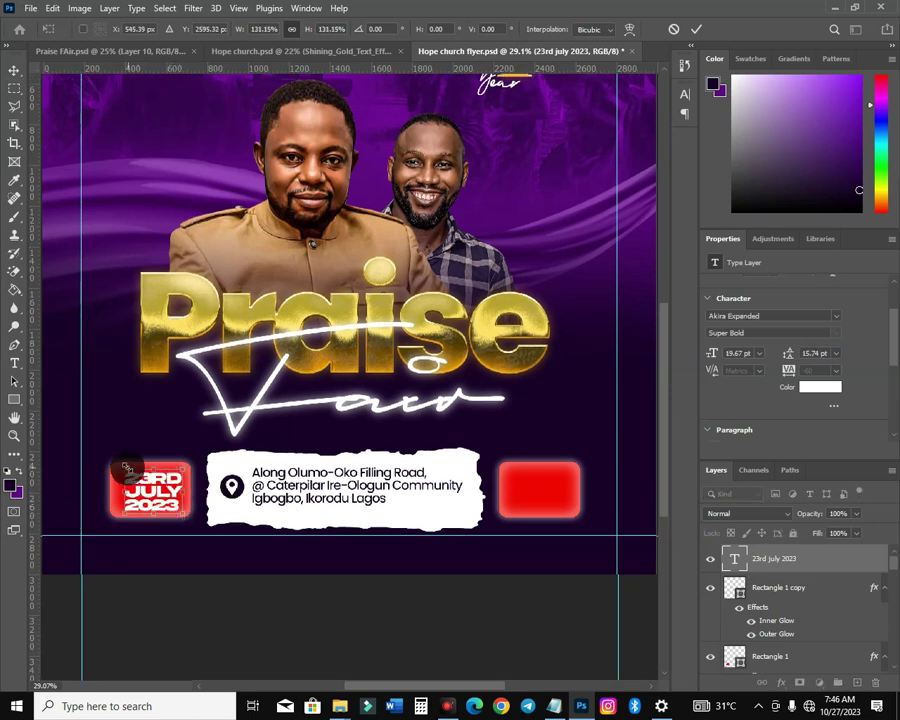
pyautogui.moveTo(124, 467); pyautogui.dragTo(118, 461)
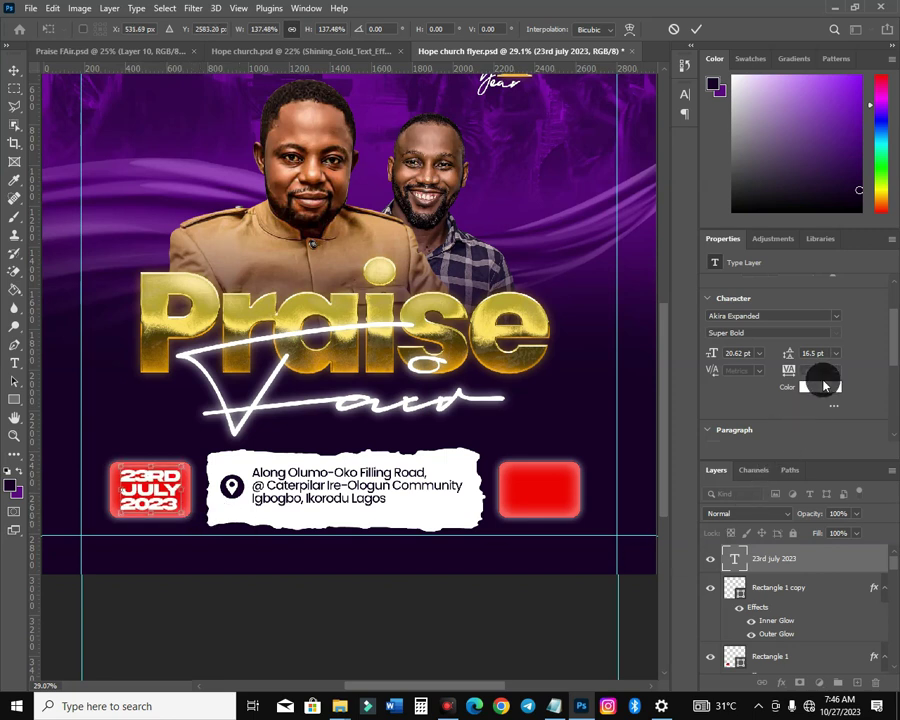
pyautogui.press('Left')
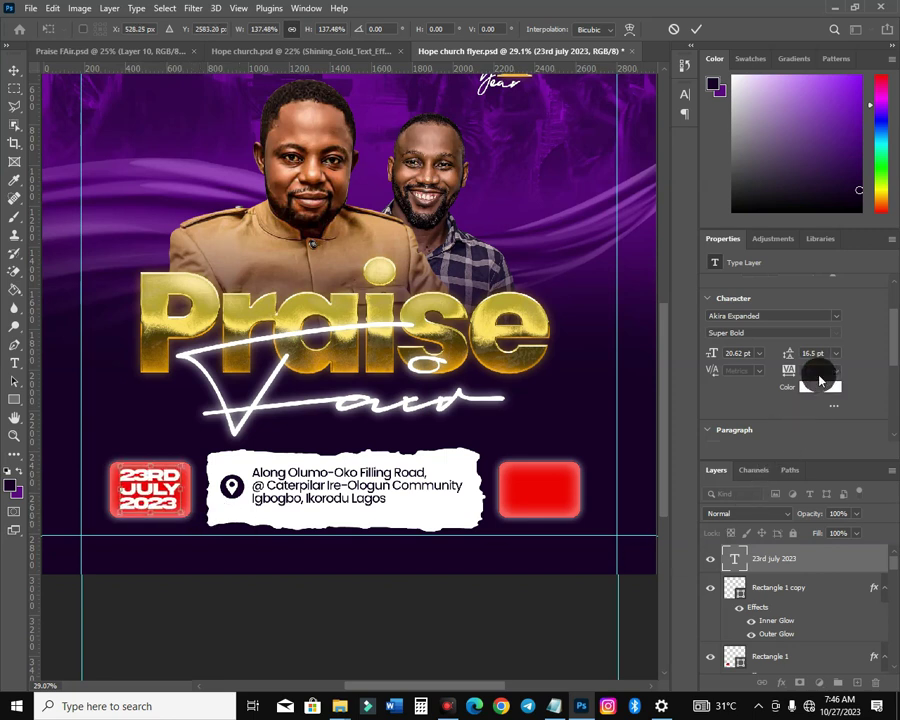
pyautogui.press('Return')
pyautogui.click(825, 371)
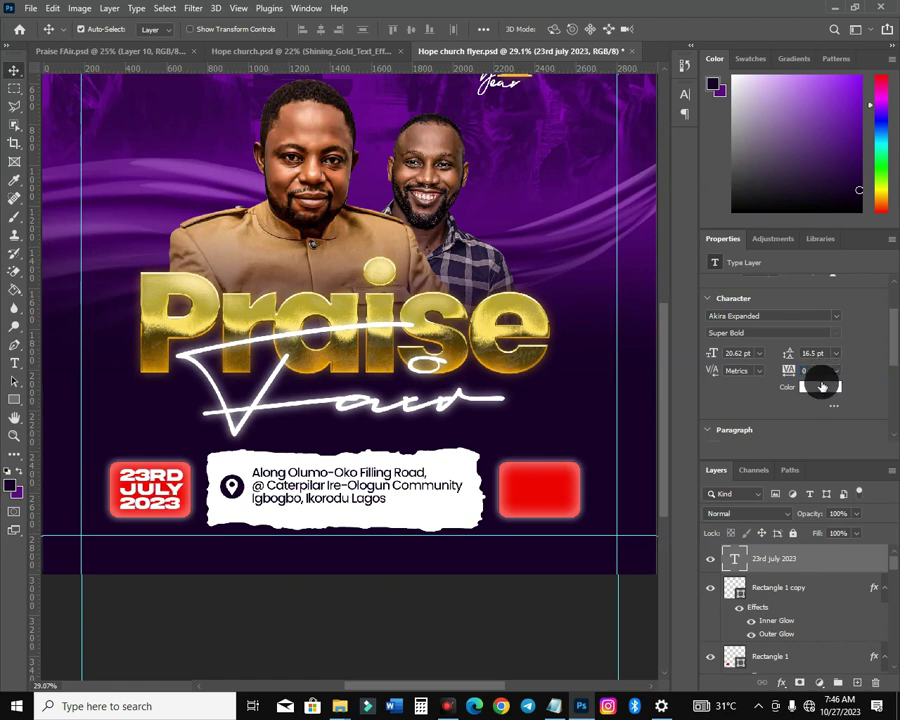
# - Duplicate the date text onto the right red box and replace the copy's wording with "9AM"
pyautogui.moveTo(140, 496); pyautogui.dragTo(543, 493)
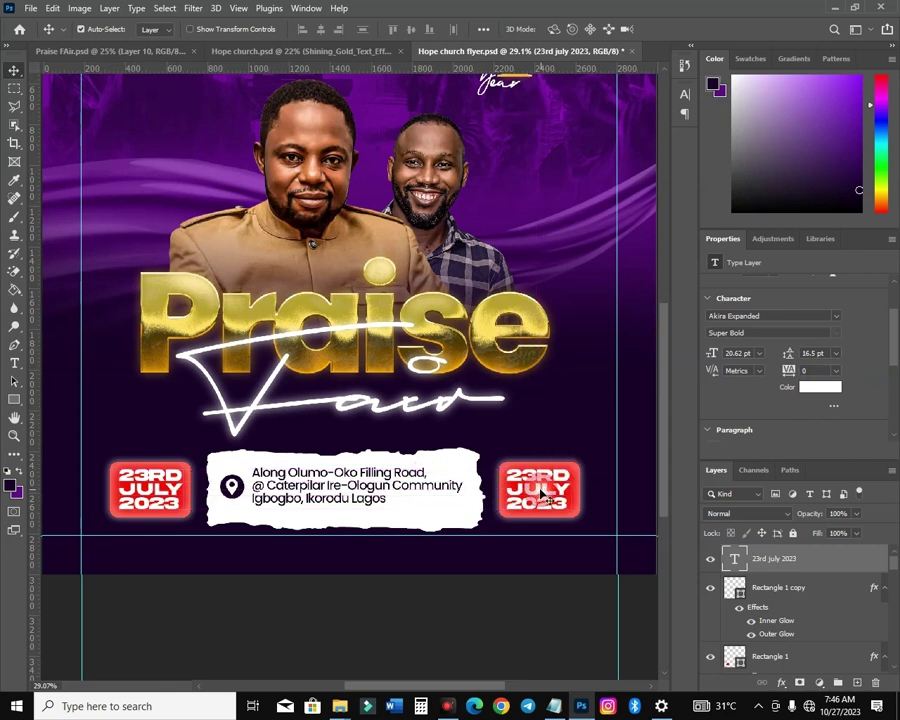
pyautogui.press('t')
pyautogui.click(535, 485)
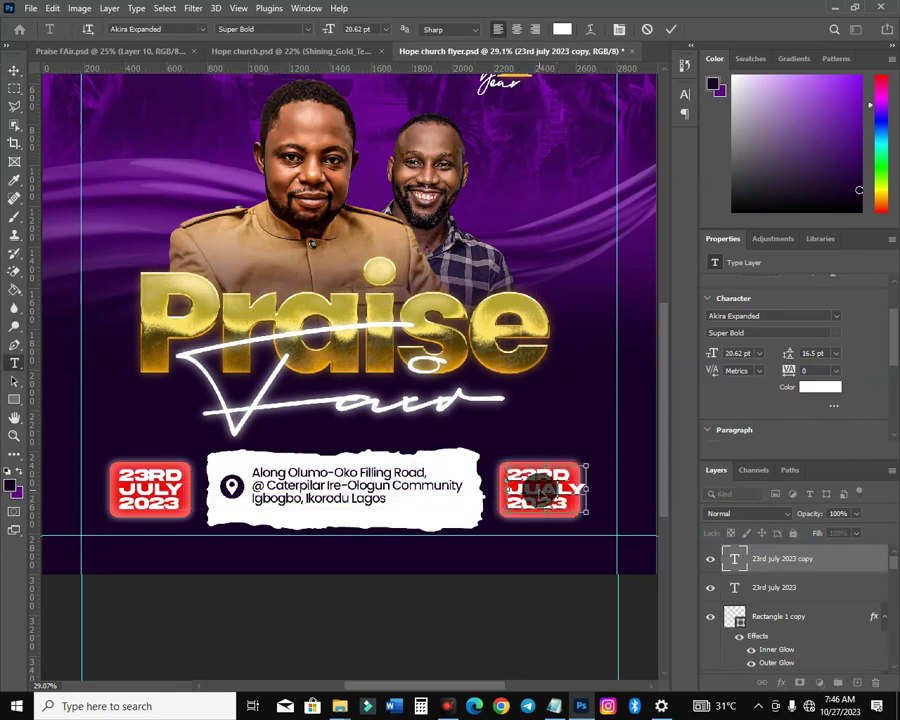
pyautogui.hotkey('ctrl', 'a')
pyautogui.write('9')
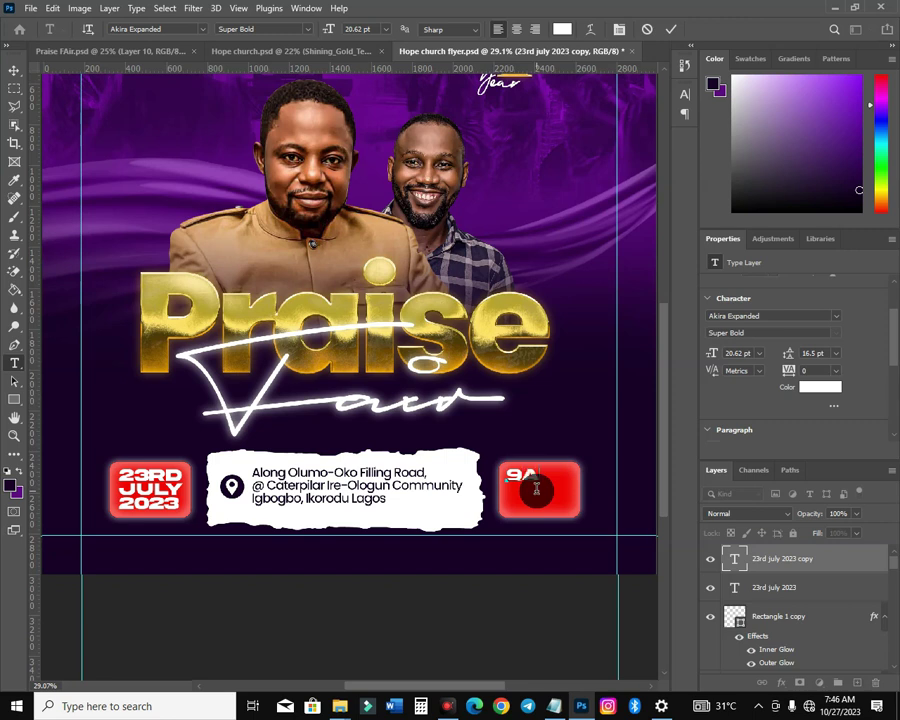
# - Reposition the "9AM" text in the upper part of the right red box and scale it to about 114%
pyautogui.click(13, 68)
pyautogui.moveTo(556, 480); pyautogui.dragTo(569, 488)
pyautogui.hotkey('ctrl', 't')
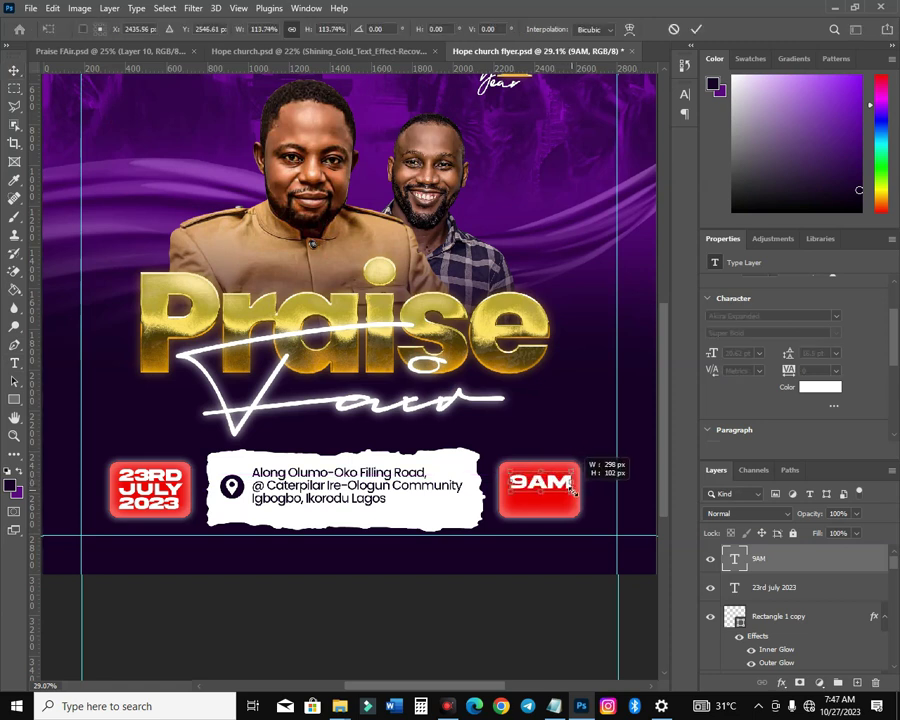
pyautogui.press('Return')
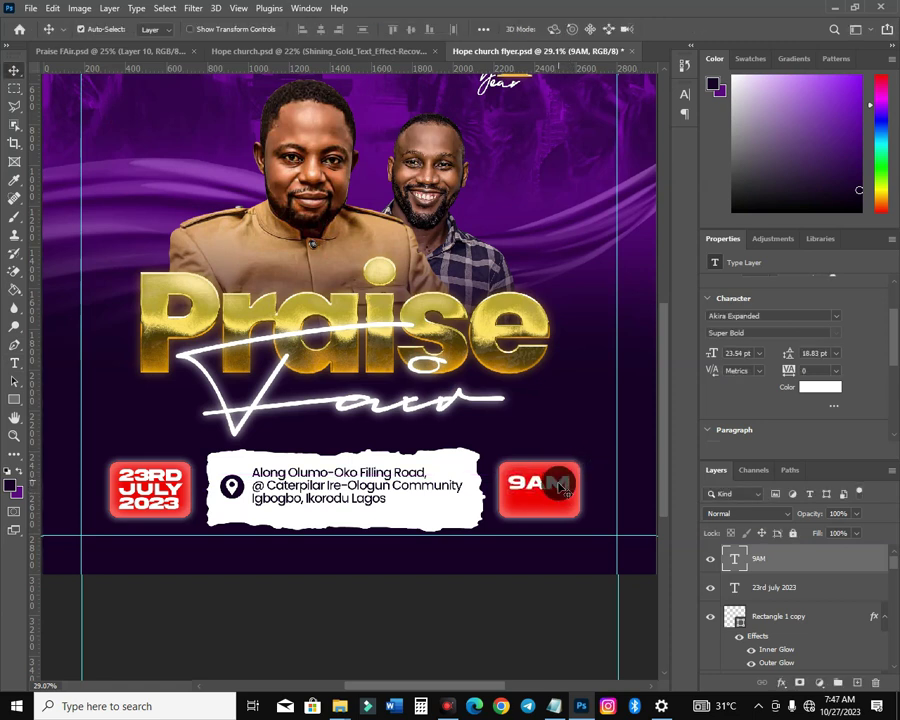
# - Duplicate the "9AM" text directly below itself and change the copy to "PROMPT"
pyautogui.moveTo(558, 487); pyautogui.dragTo(558, 501)
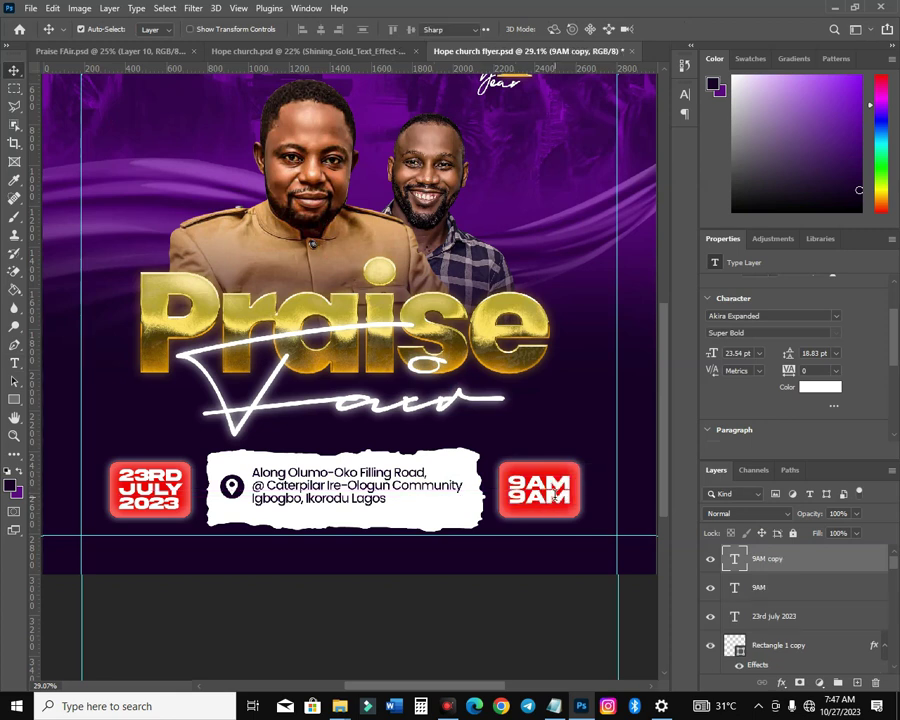
pyautogui.doubleClick(568, 500)
pyautogui.write('PROMPT')
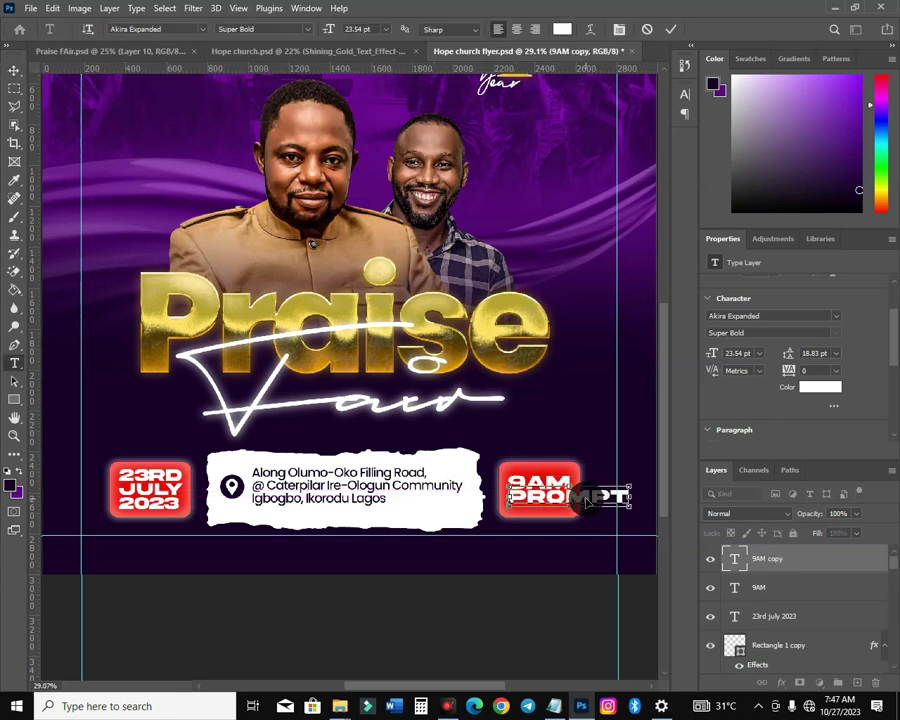
# - Set the "PROMPT" text size to 12 pt and save the flyer
pyautogui.hotkey('ctrl', 'a')
pyautogui.click(712, 358)
pyautogui.write('14')
pyautogui.press('Return')
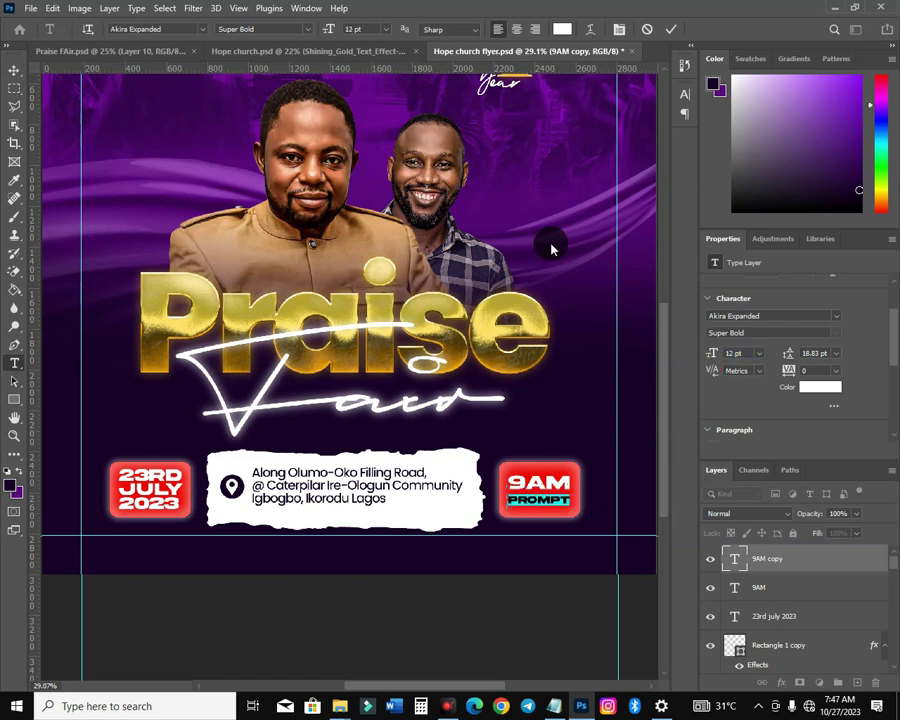
pyautogui.click(672, 29)
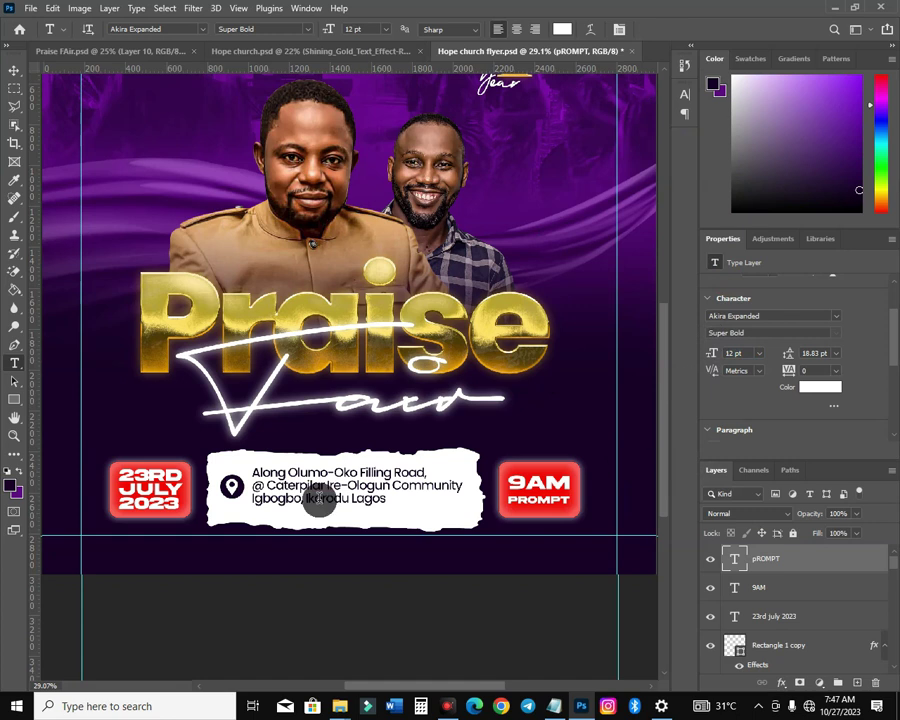
pyautogui.click(14, 70)
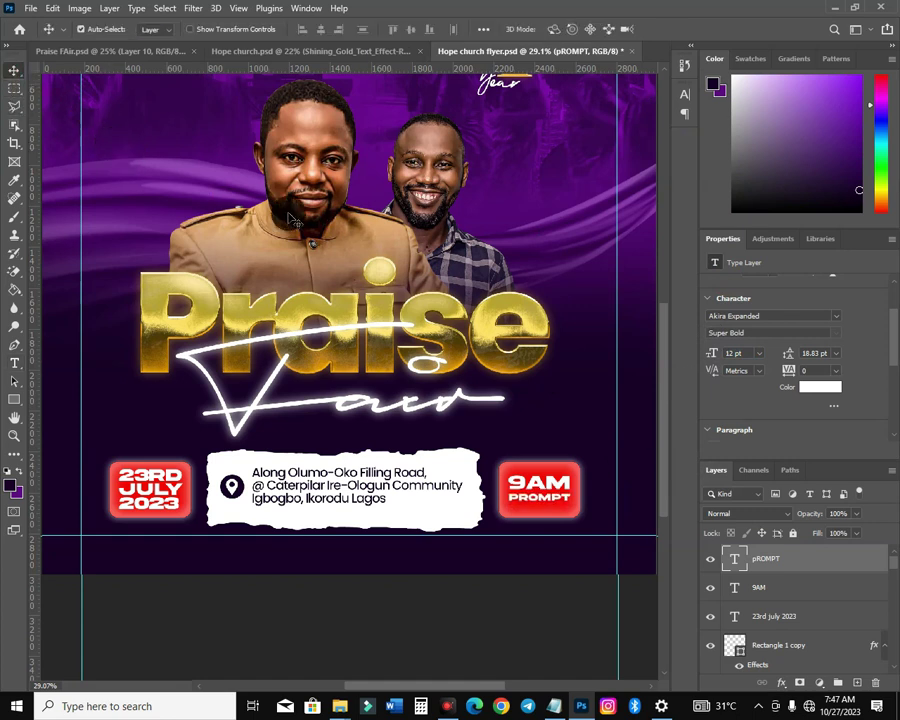
pyautogui.scroll(3, 287, 310)
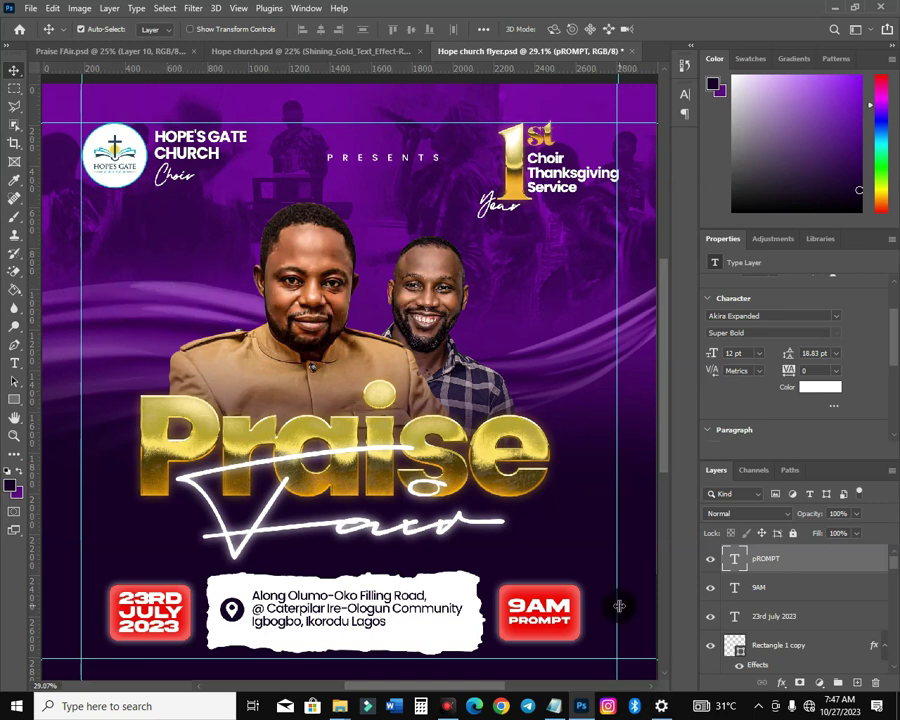
pyautogui.hotkey('ctrl', 's')
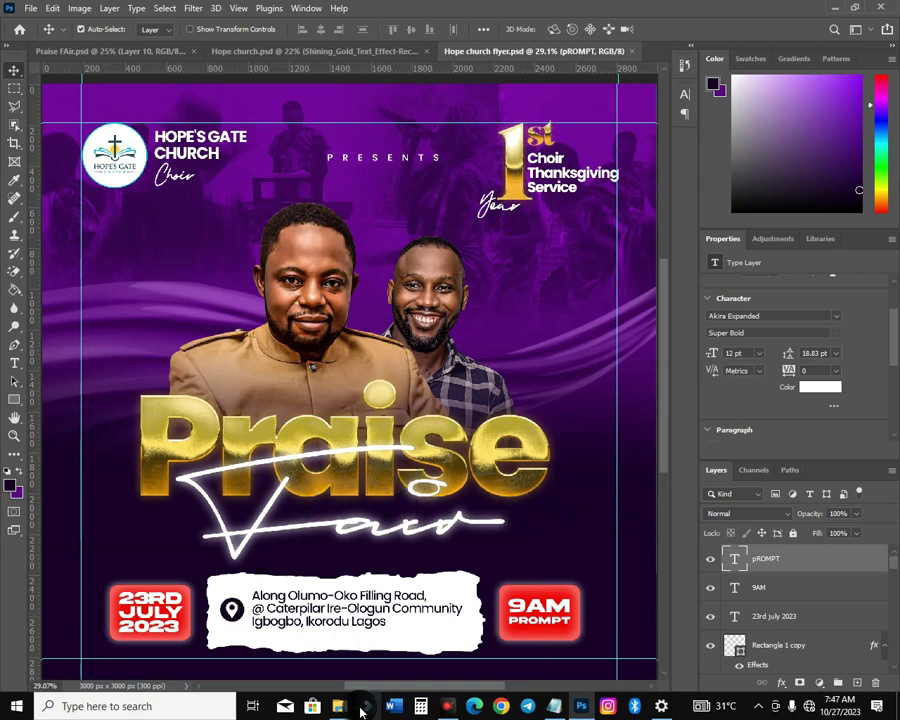
# - Switch to the Hope's Gate Church notes in Notepad, remove the opening brackets before the two speakers' roles, and copy the pastor's title and name
pyautogui.moveTo(333, 706)
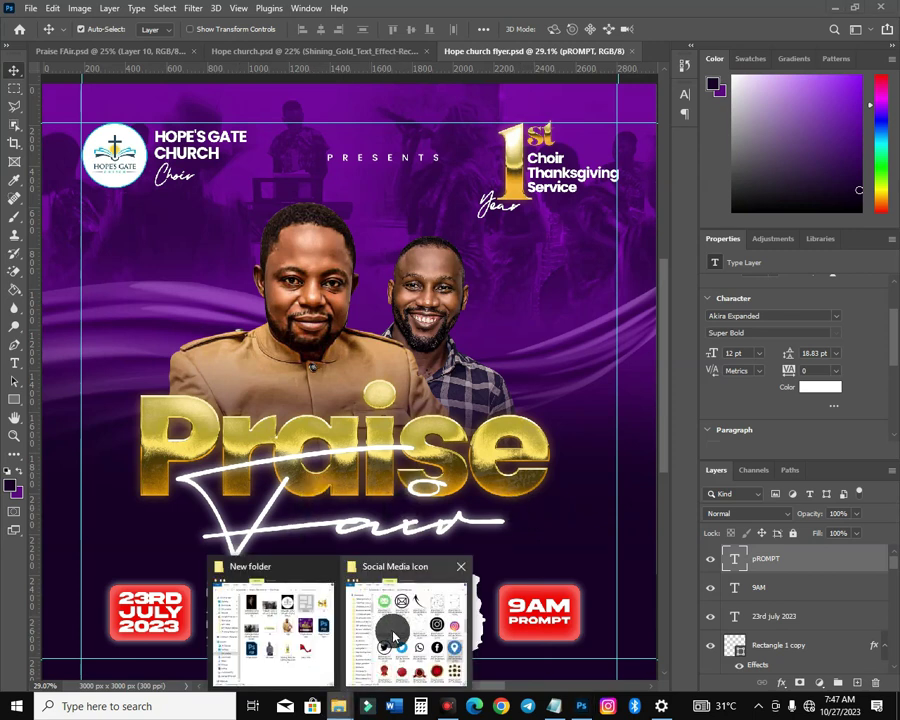
pyautogui.click(555, 706)
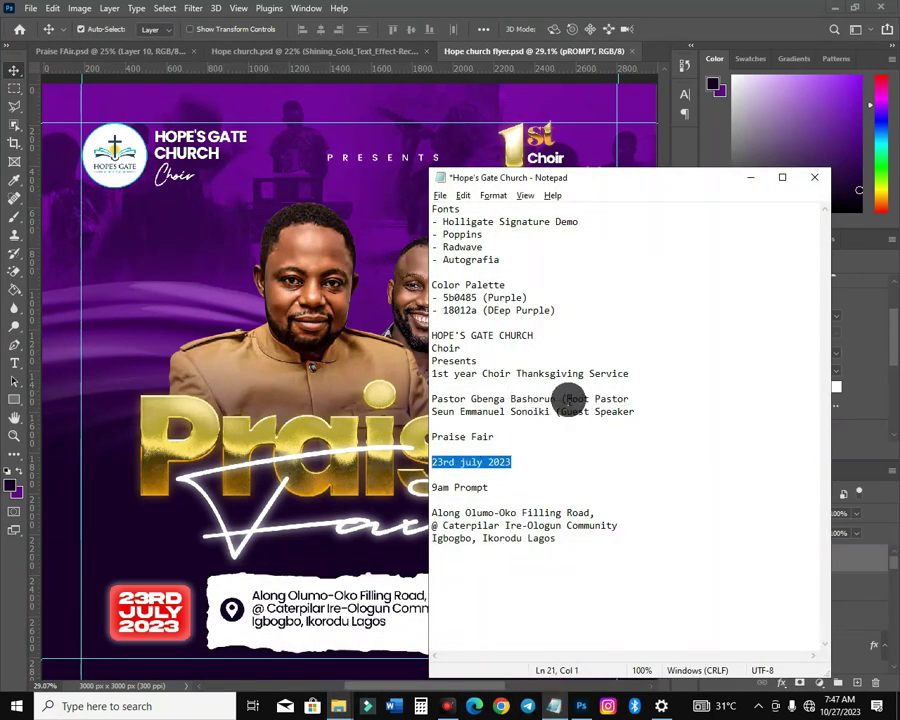
pyautogui.click(574, 399)
pyautogui.press('BackSpace')
pyautogui.moveTo(557, 399); pyautogui.dragTo(433, 398)
pyautogui.hotkey('ctrl', 'c')
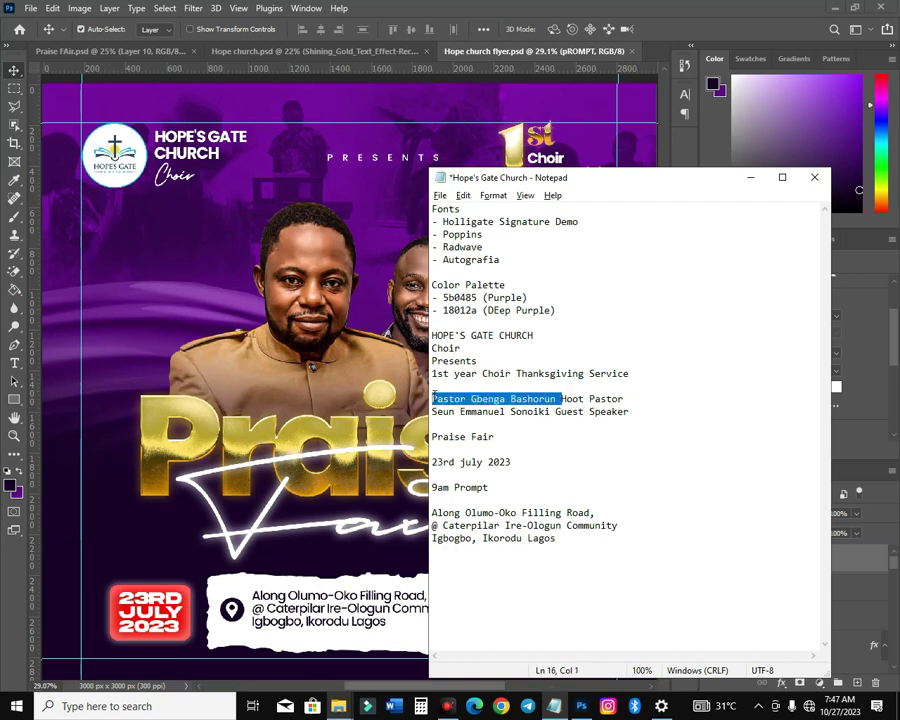
# - Switch back to the flyer in Photoshop and start a text layer beside the pastor's photo in Poppins SemiBold
pyautogui.click(155, 311)
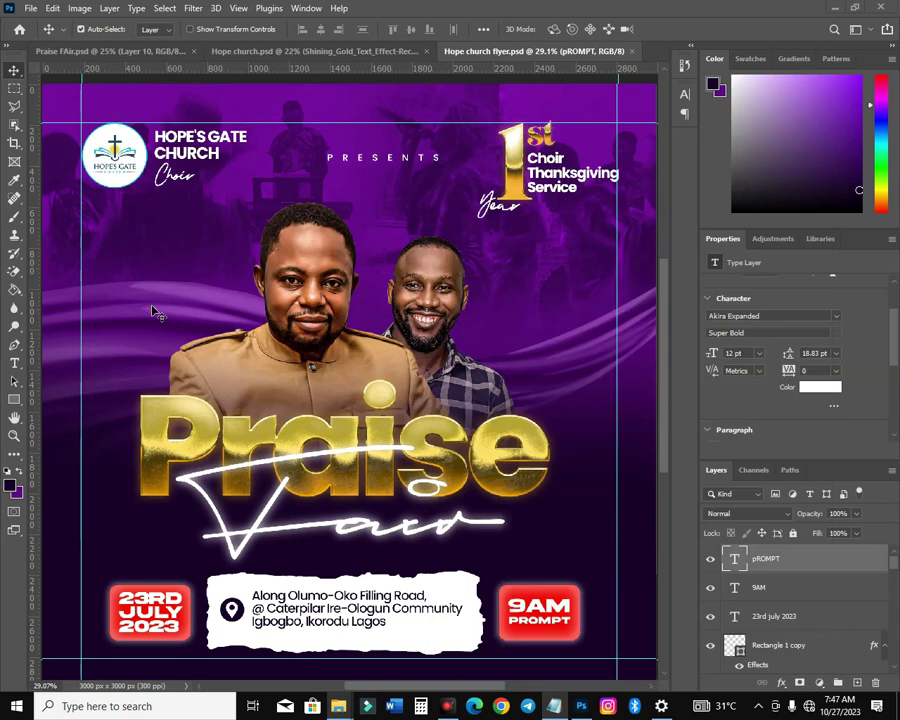
pyautogui.press('t')
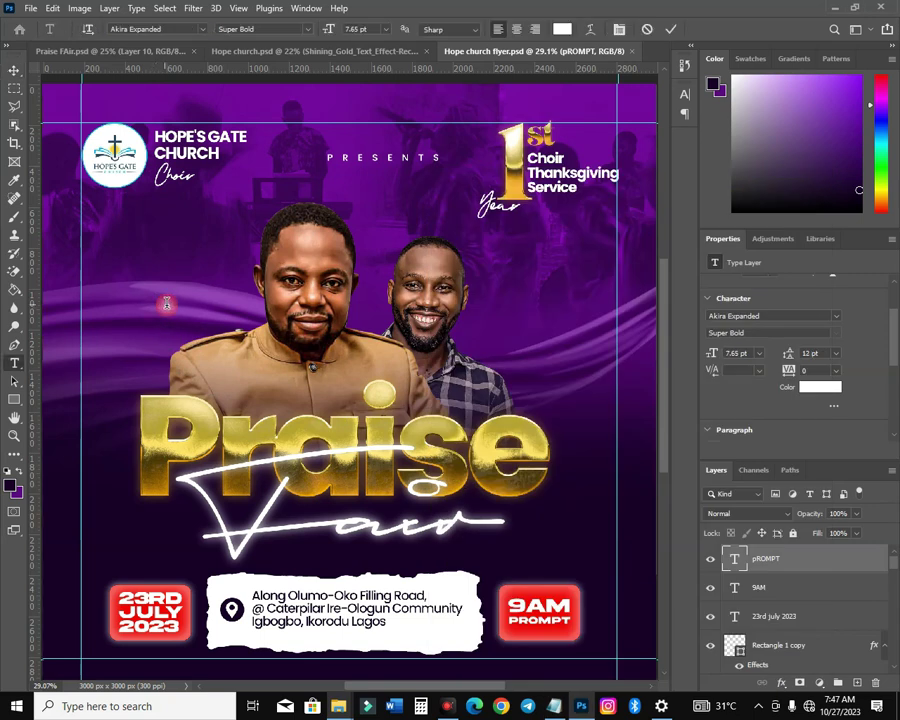
pyautogui.click(166, 303)
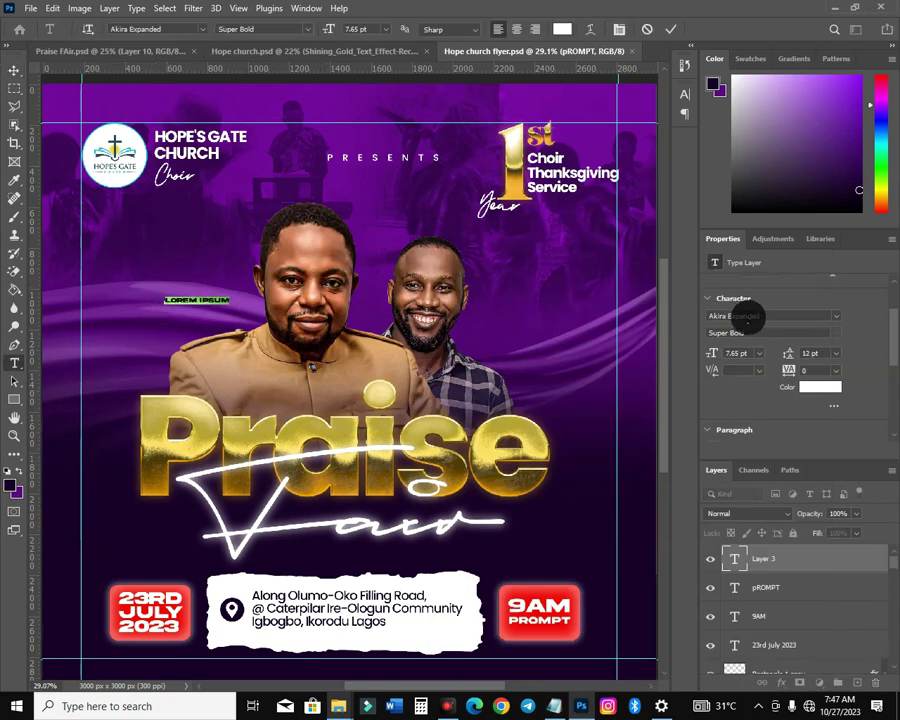
pyautogui.click(760, 318)
pyautogui.click(837, 316)
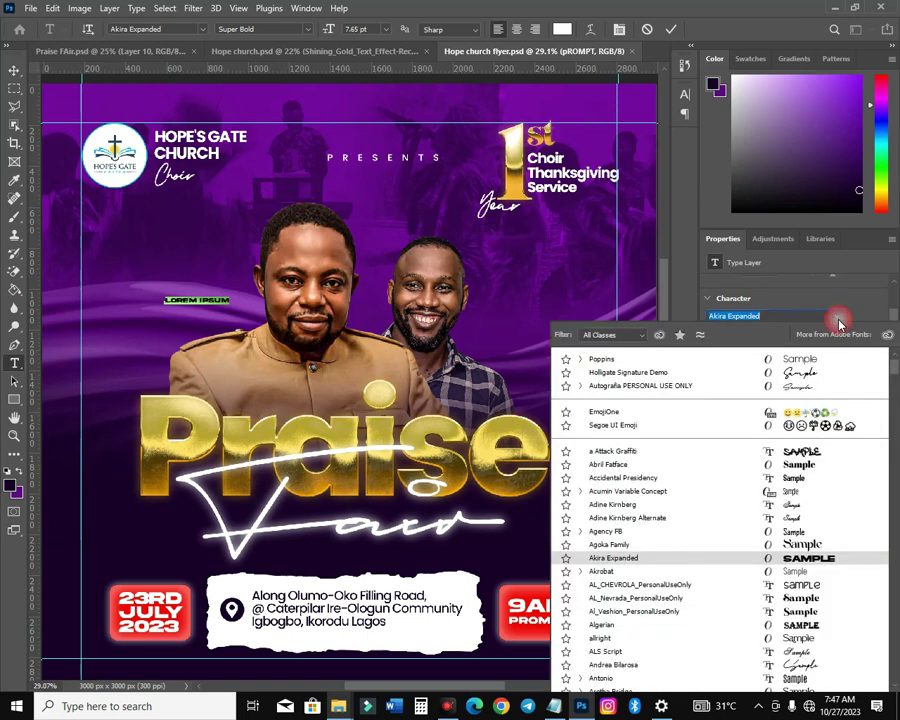
pyautogui.click(733, 359)
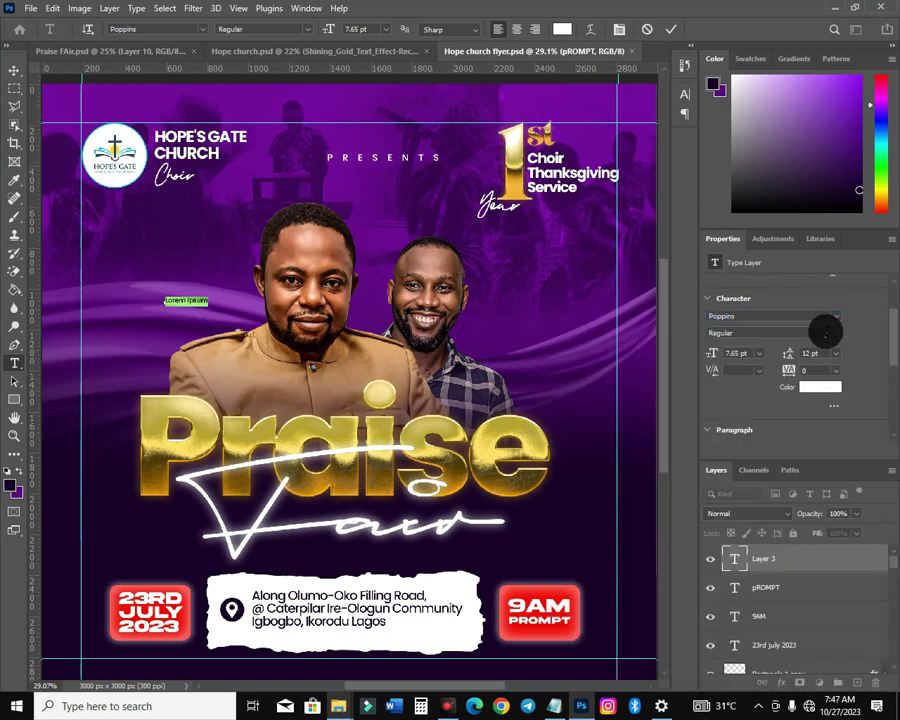
pyautogui.click(836, 335)
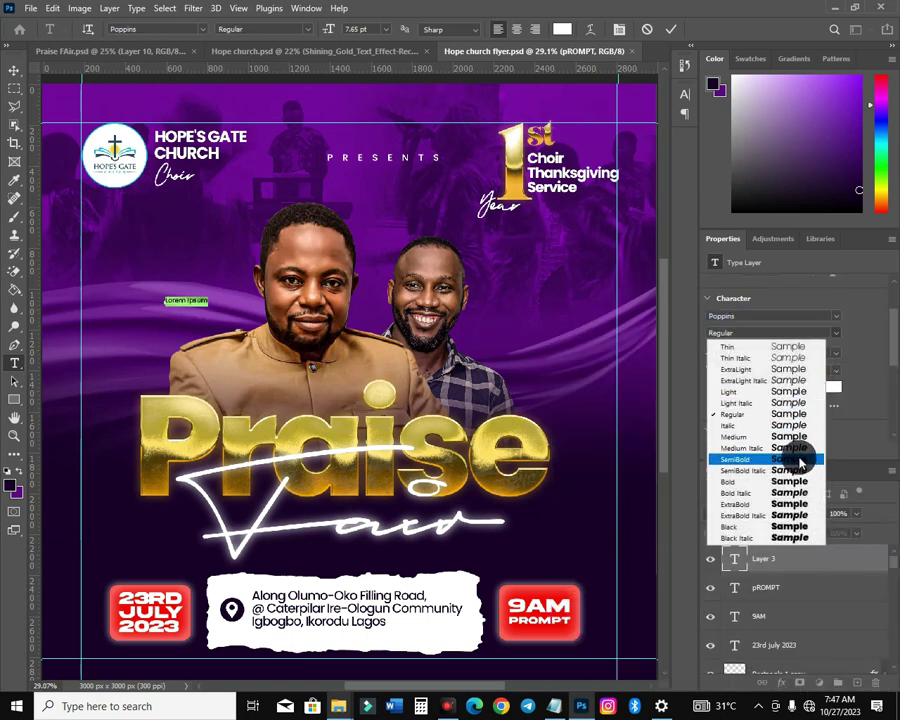
pyautogui.click(799, 459)
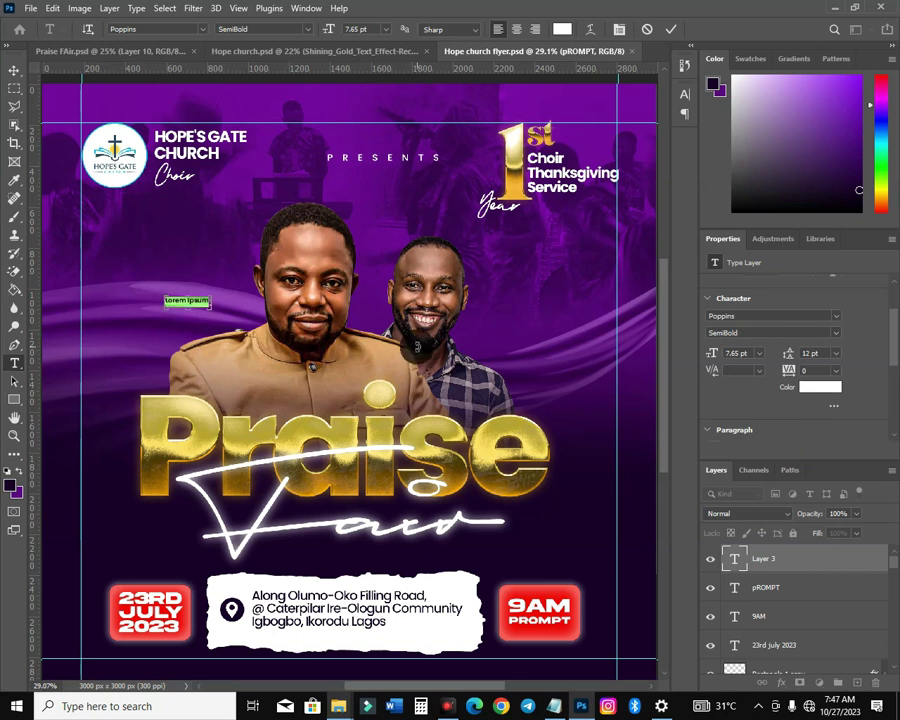
# - Paste the pastor's title and name into the new text layer and break it into three lines
pyautogui.hotkey('ctrl', 'v')
pyautogui.scroll(3, 188, 302)
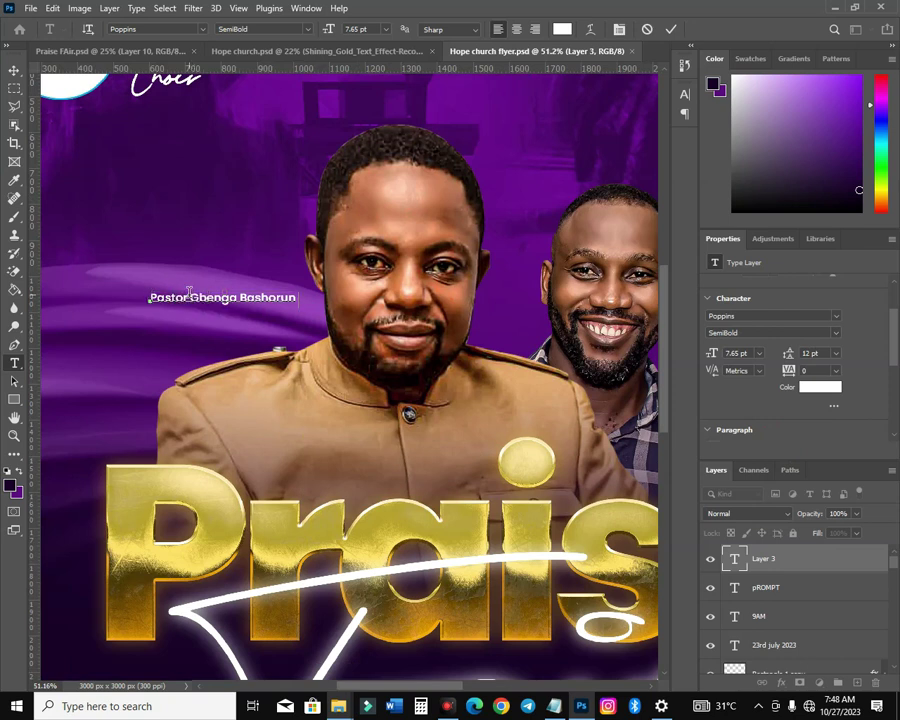
pyautogui.press('Return')
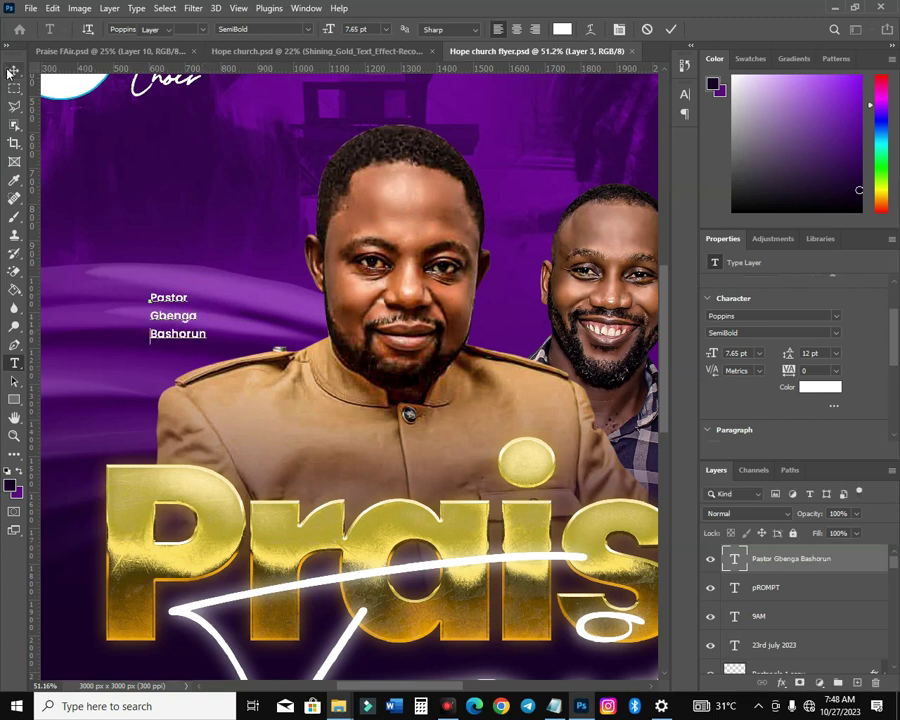
pyautogui.click(13, 71)
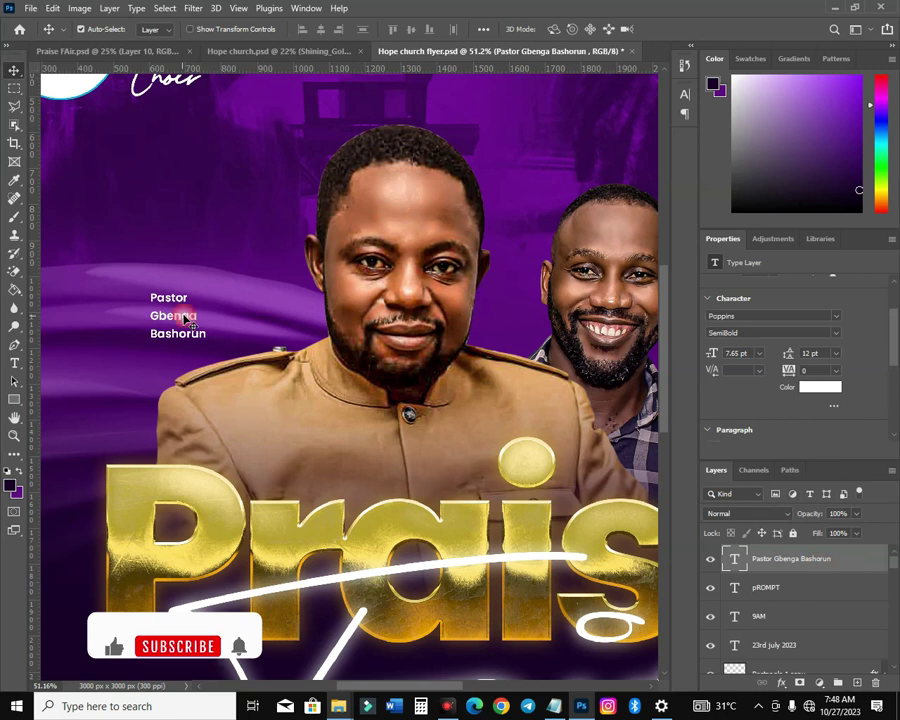
# - Enlarge the pastor's name to about 15.6 pt with about 14.3 pt leading and set its weight to Bold
pyautogui.hotkey('ctrl', 't')
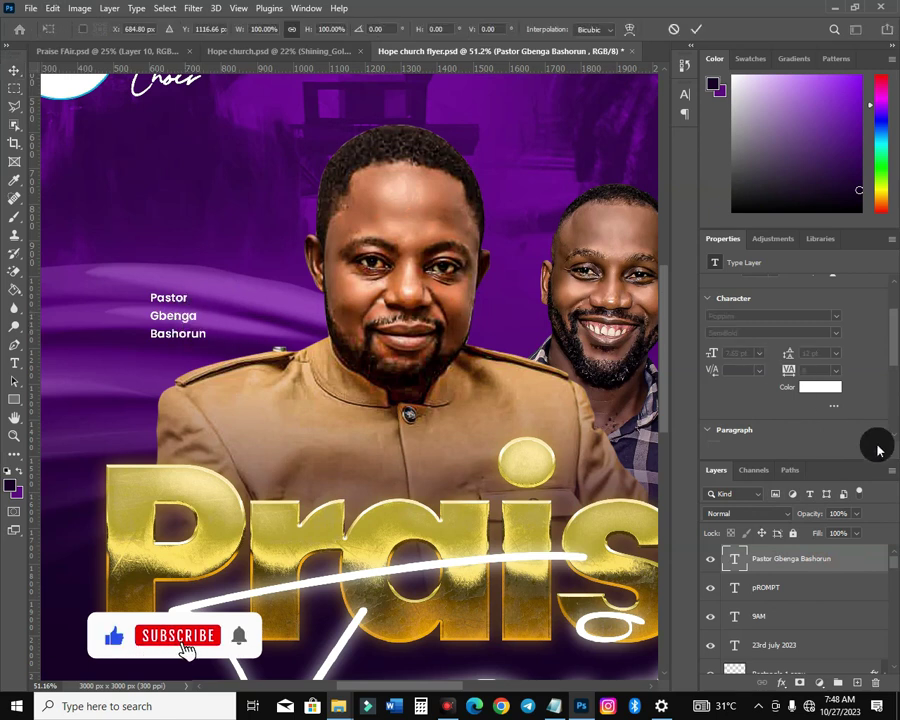
pyautogui.press('Return')
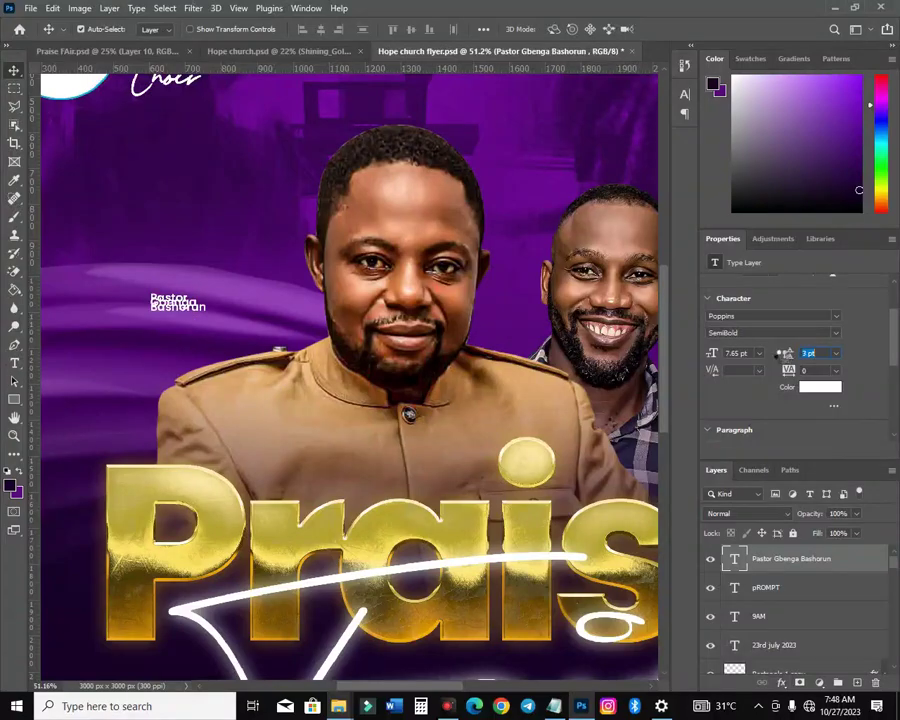
pyautogui.moveTo(180, 313); pyautogui.dragTo(201, 301)
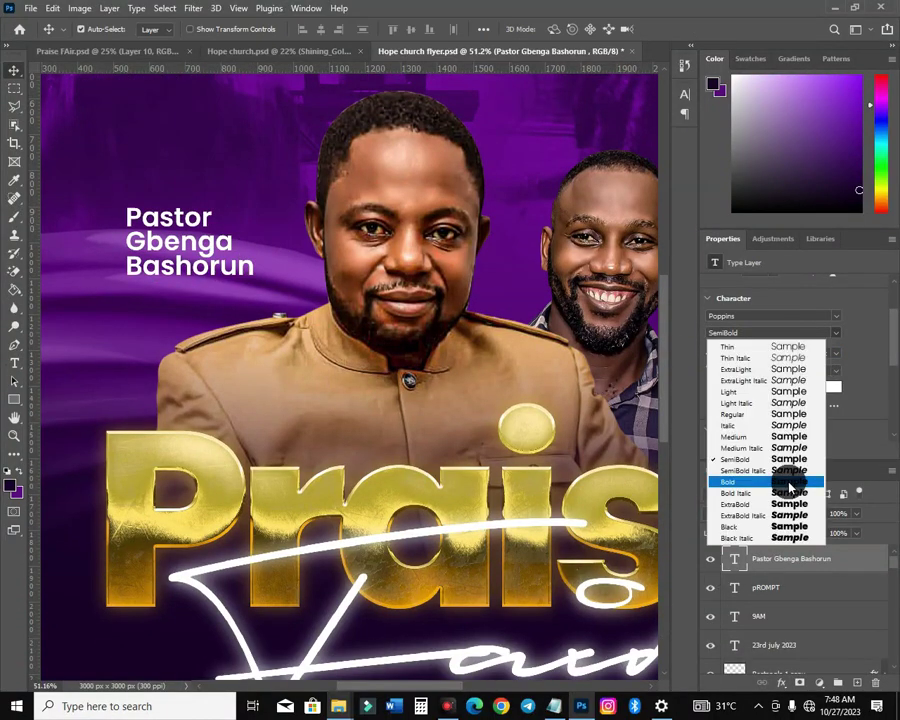
pyautogui.click(794, 482)
# - Restyle the "Host" label under the pastor's name in Autografia PERSONAL USE ONLY Medium at 20 pt and color it golden yellow
pyautogui.scroll(-3, 517, 325)
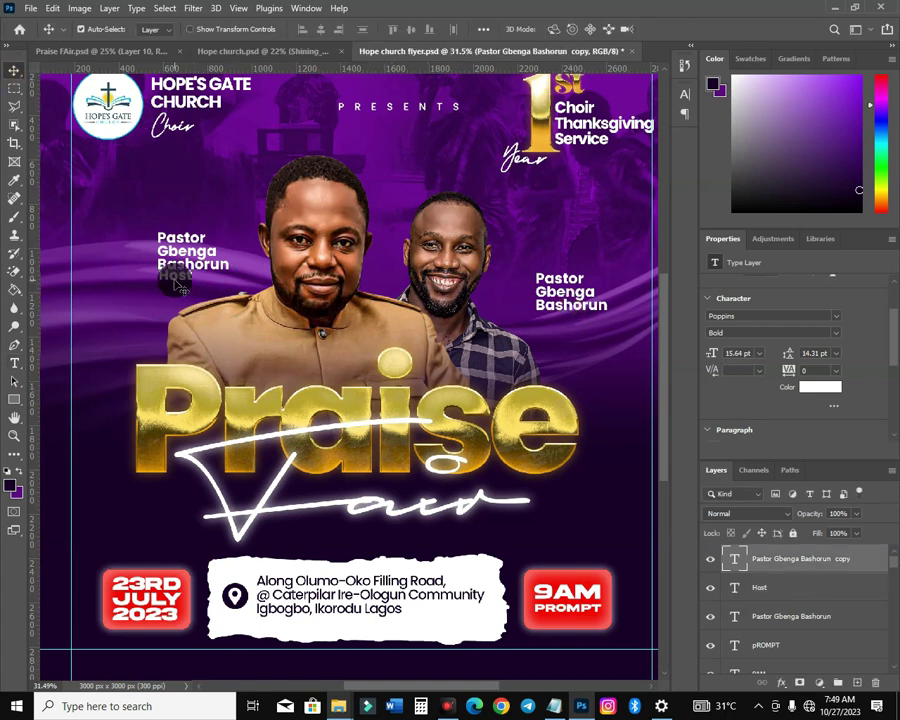
pyautogui.click(735, 316)
pyautogui.write('aut')
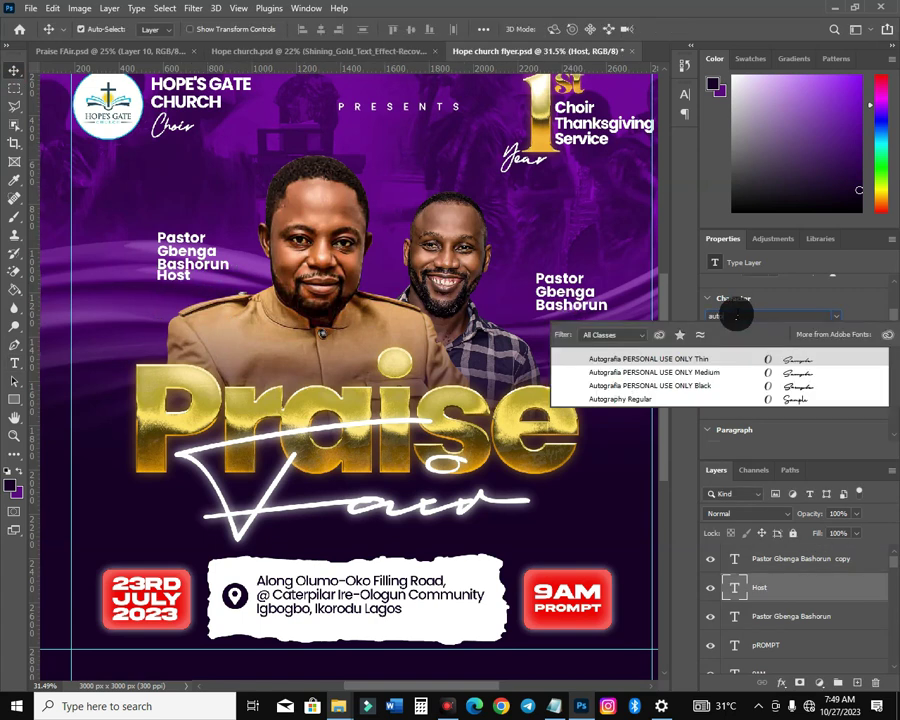
pyautogui.press('Return')
pyautogui.click(836, 333)
pyautogui.click(753, 358)
pyautogui.click(816, 388)
pyautogui.click(411, 419)
pyautogui.moveTo(346, 256); pyautogui.dragTo(443, 156)
pyautogui.click(583, 150)
# - Copy the guest speaker's name from the Notepad notes, paste it over the duplicated name text, and break it into three lines
pyautogui.click(554, 706)
pyautogui.moveTo(557, 412); pyautogui.dragTo(430, 412)
pyautogui.hotkey('ctrl', 'c')
pyautogui.click(765, 177)
pyautogui.doubleClick(566, 294)
pyautogui.hotkey('ctrl', 'v')
pyautogui.press('Return')
pyautogui.press('Return')
pyautogui.click(15, 73)
# - Duplicate the "Host" label below the guest speaker's name and change the copy to "Guest Speaker" in Holligate Signature Demo
pyautogui.scroll(1, 581, 306)
pyautogui.moveTo(148, 284); pyautogui.dragTo(561, 338)
pyautogui.doubleClick(555, 323)
pyautogui.write('guest')
pyautogui.hotkey('ctrl', 'a')
pyautogui.write('Guest')
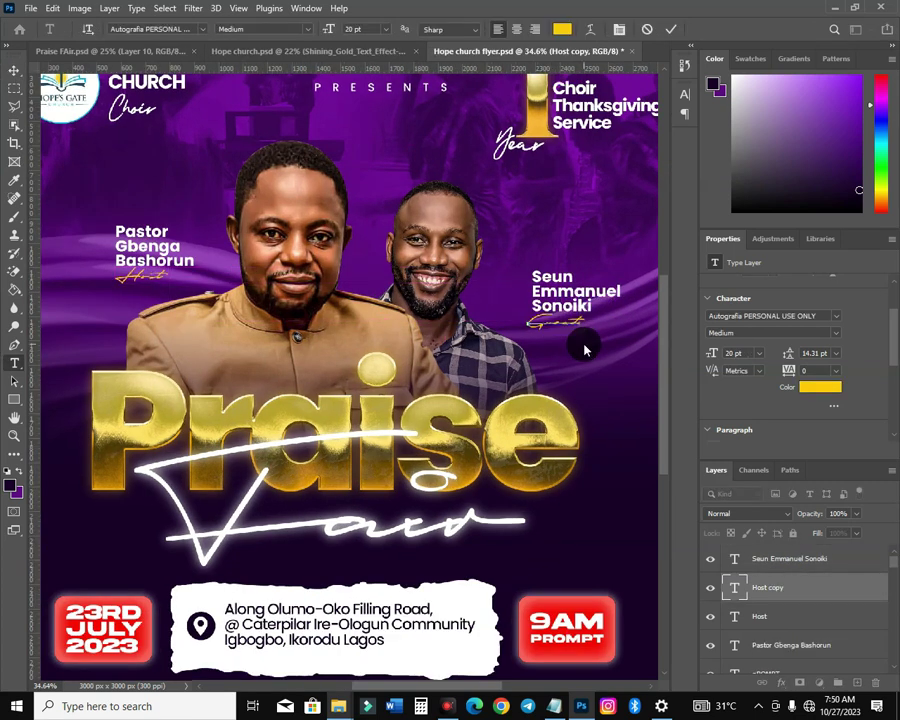
pyautogui.click(15, 73)
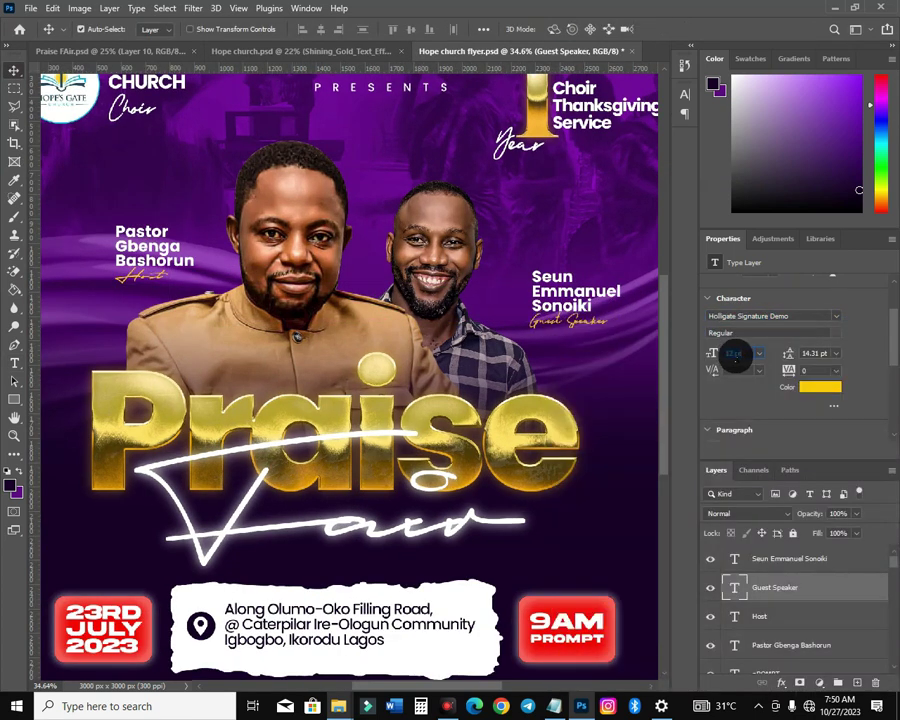
# - Retype the "Host" label under the pastor's name and set it in Holligate Signature Demo at 13 pt
pyautogui.click(140, 288)
pyautogui.doubleClick(140, 280)
pyautogui.write('Host')
pyautogui.click(15, 73)
pyautogui.click(836, 316)
pyautogui.click(390, 340)
pyautogui.moveTo(744, 353); pyautogui.dragTo(655, 360)
pyautogui.write('12')
pyautogui.press('Up')
pyautogui.click(362, 370)
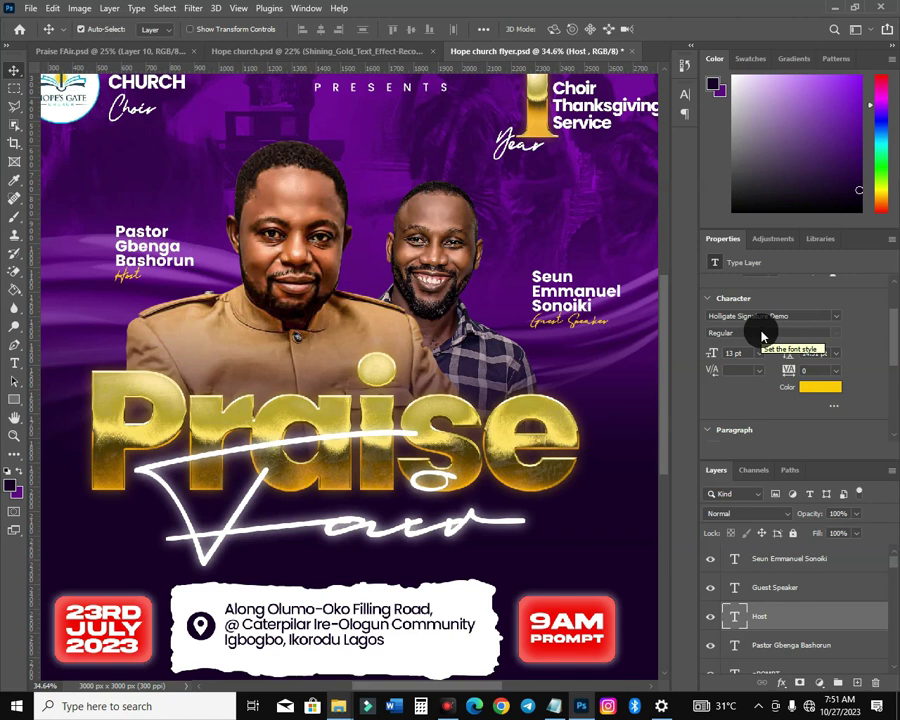
# - Shift the golden "Praise" title slightly to the right
pyautogui.scroll(-1, 366, 677)
pyautogui.scroll(-7, 366, 677)
pyautogui.scroll(-3, 390, 555)
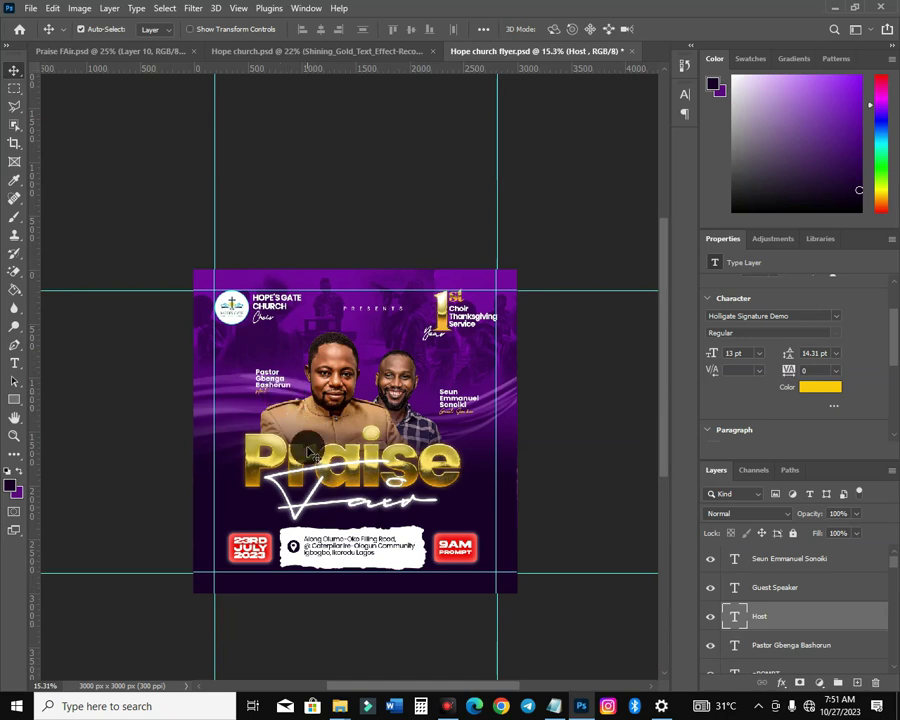
pyautogui.click(463, 487)
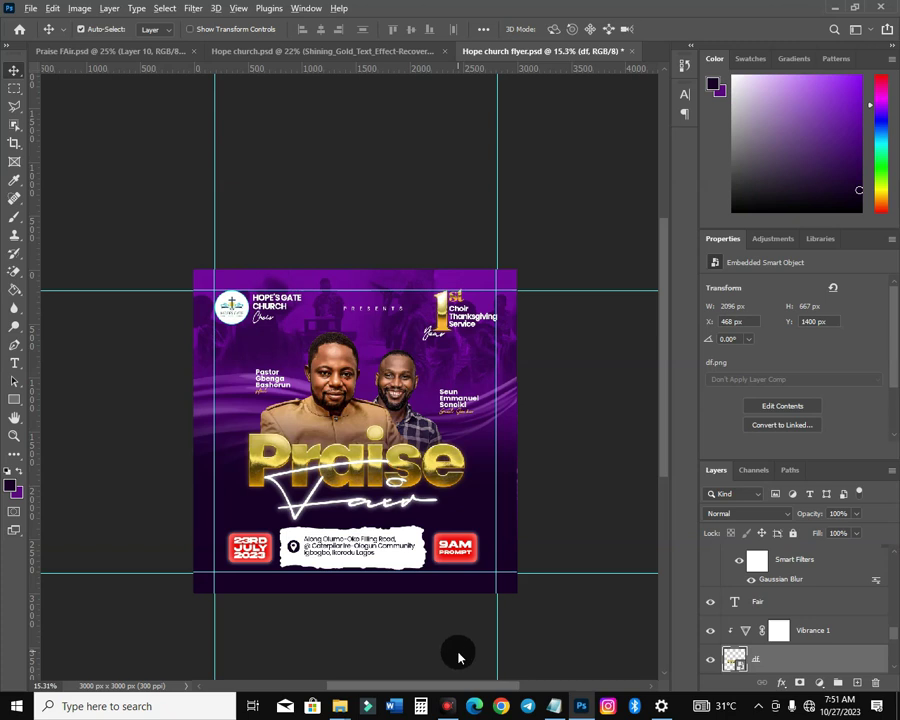
# - Place the stage-lights image from New folder along the flyer's left edge, rotated about -10.75°, and set its blend mode to Lighten
pyautogui.hotkey('alt', 'Tab')
pyautogui.hotkey('alt', 'Tab')
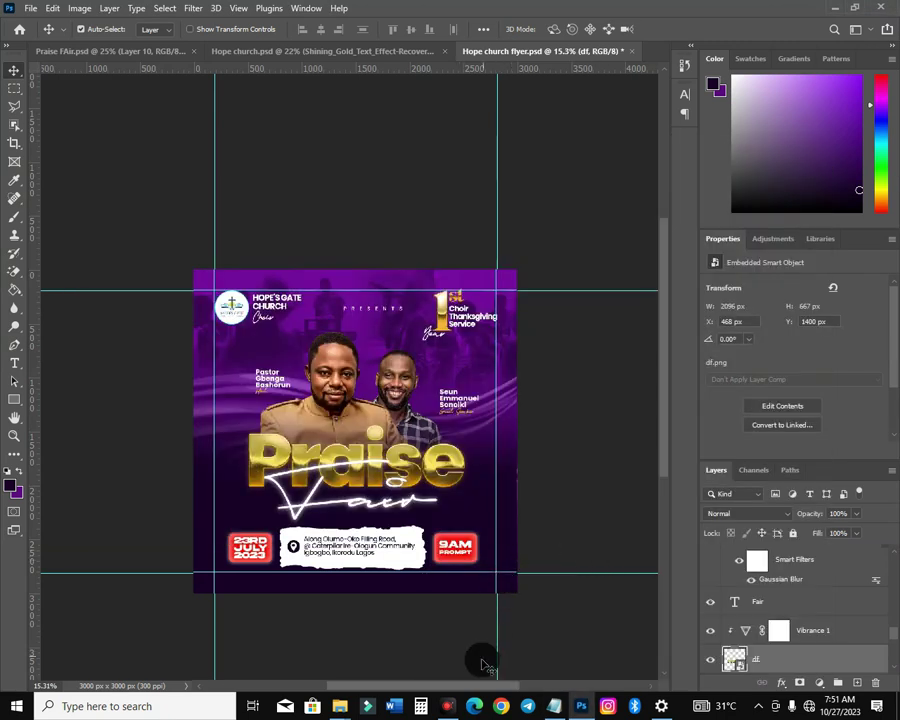
pyautogui.hotkey('alt', 'Tab')
pyautogui.hotkey('alt', 'Tab')
pyautogui.hotkey('alt', 'Tab')
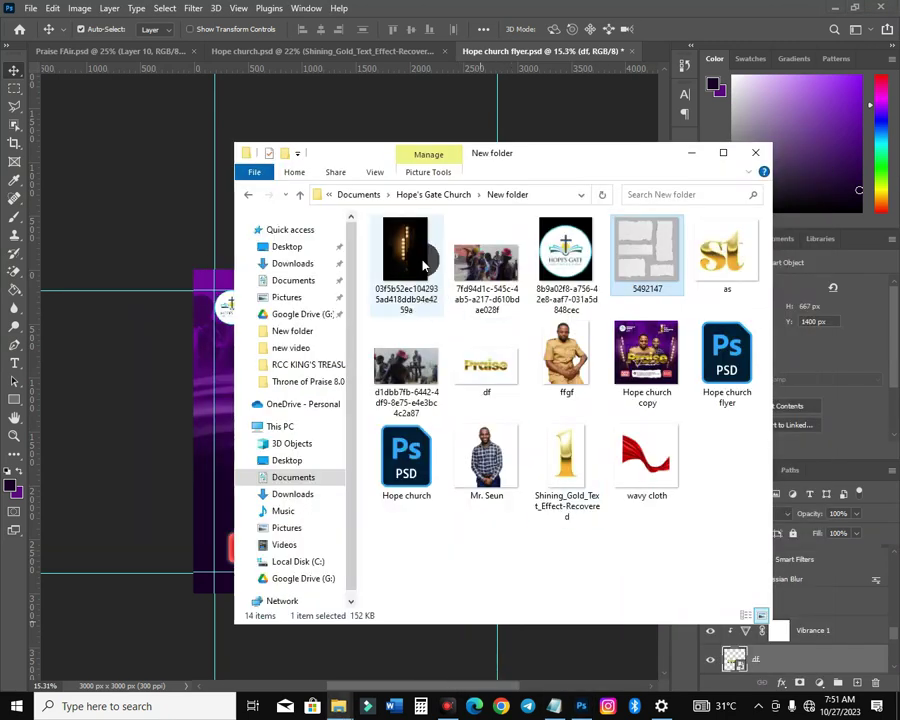
pyautogui.moveTo(426, 261); pyautogui.dragTo(200, 432)
pyautogui.moveTo(396, 426); pyautogui.dragTo(248, 427)
pyautogui.moveTo(322, 556); pyautogui.dragTo(370, 549)
pyautogui.moveTo(245, 449); pyautogui.dragTo(269, 455)
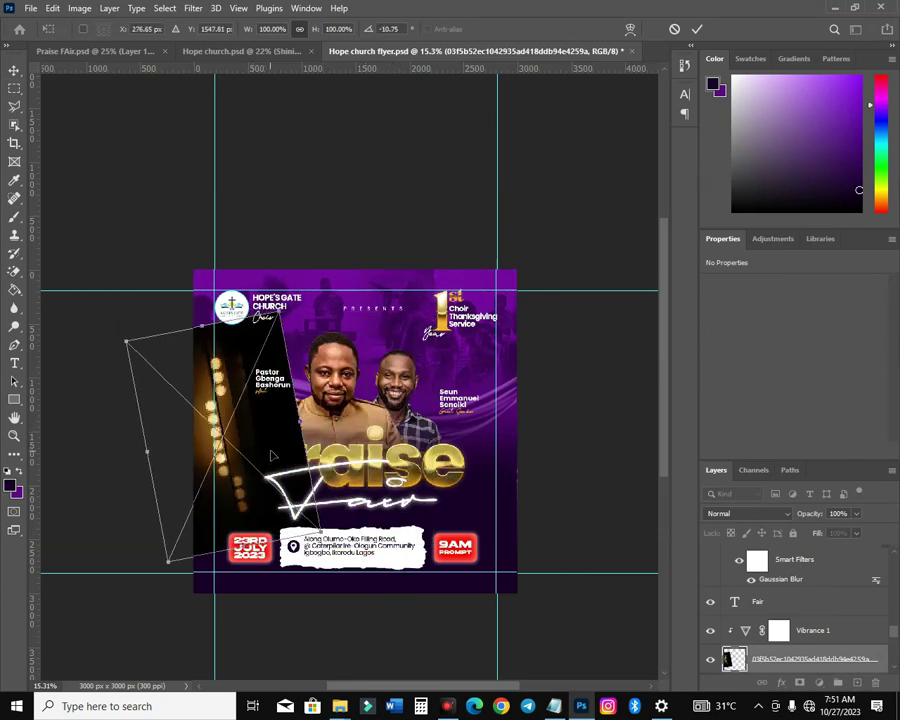
pyautogui.press('Return')
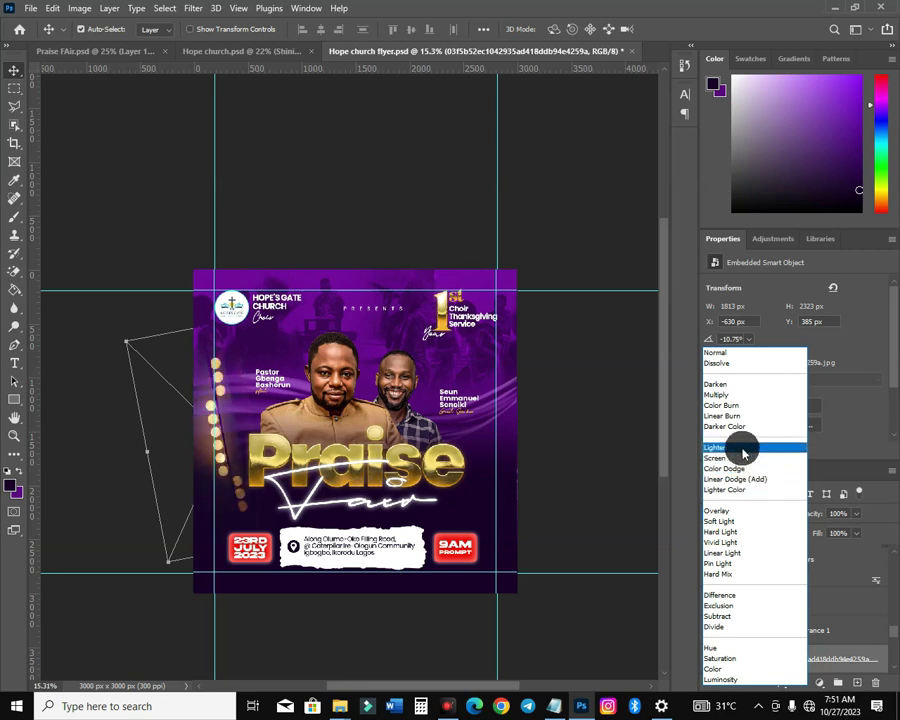
pyautogui.click(743, 453)
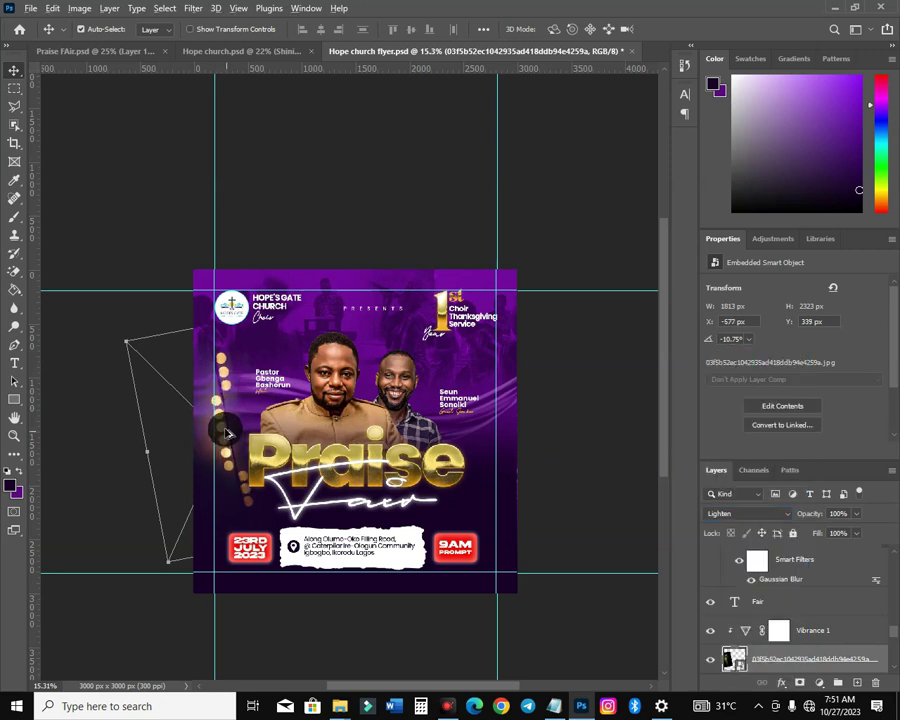
# - Duplicate the stage lights, flip the copy horizontally, and position it along the flyer's right edge
pyautogui.moveTo(224, 424); pyautogui.dragTo(482, 440)
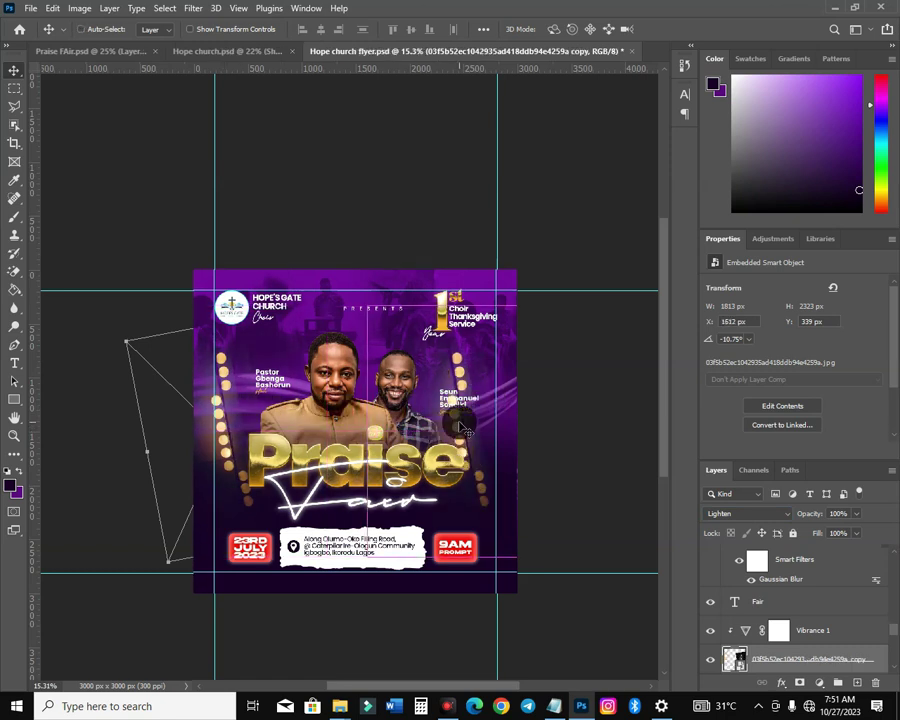
pyautogui.hotkey('ctrl', 't')
pyautogui.rightClick(486, 444)
pyautogui.click(516, 398)
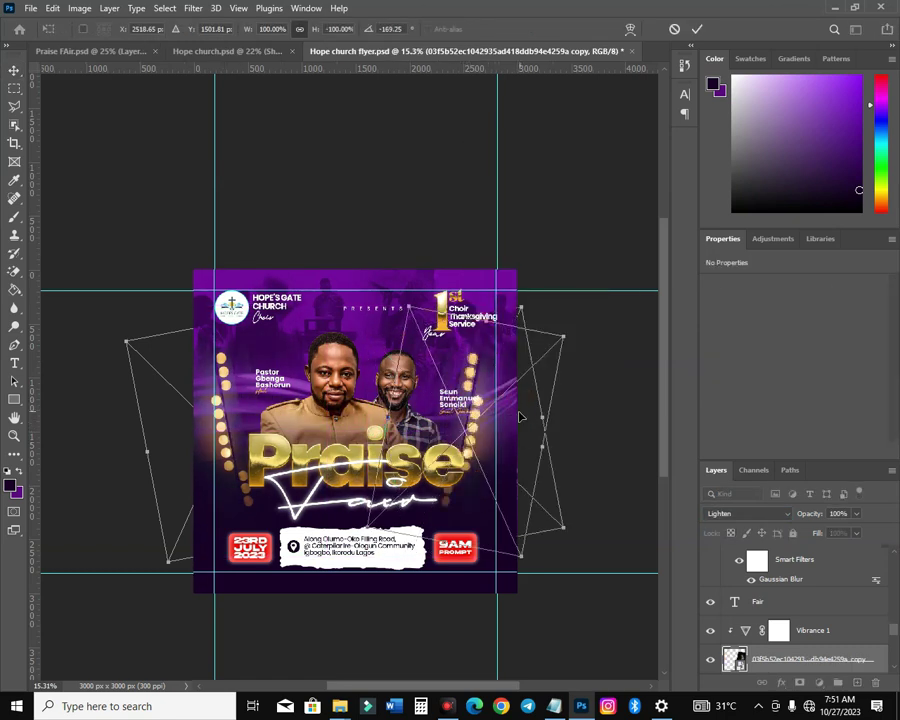
pyautogui.moveTo(484, 440); pyautogui.dragTo(502, 443)
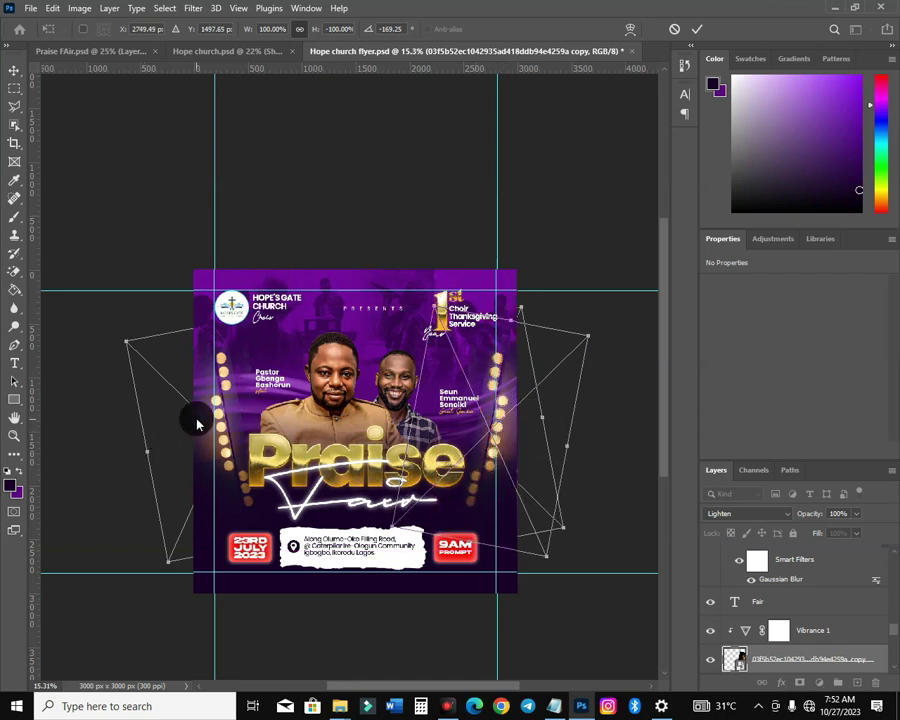
pyautogui.press('Return')
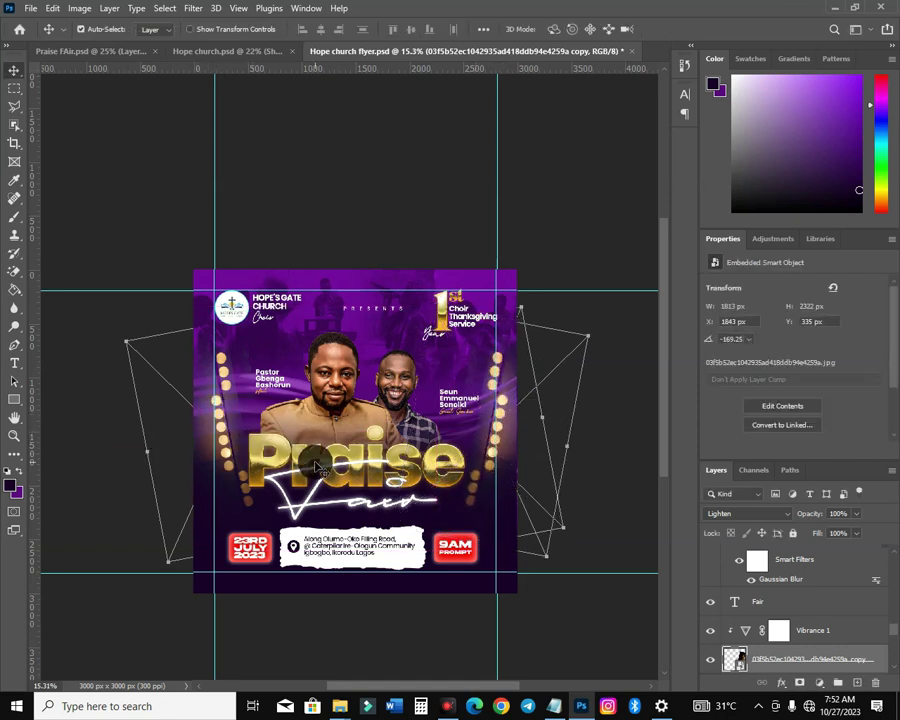
# - Move the left stage lights slightly outward and lower the right stage lights a little
pyautogui.click(217, 410)
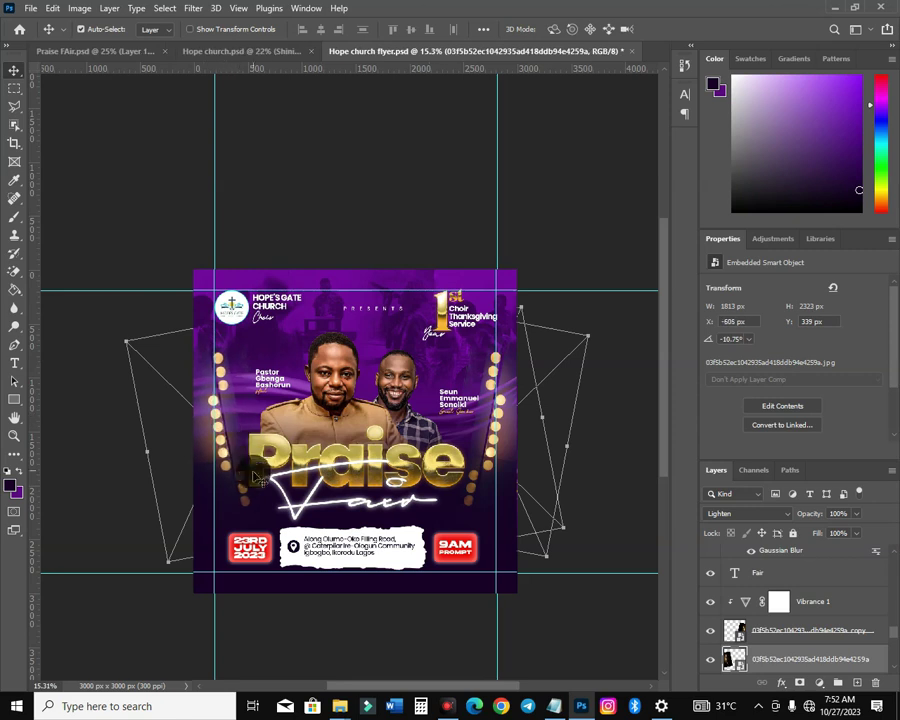
pyautogui.hotkey('ctrl', '0')
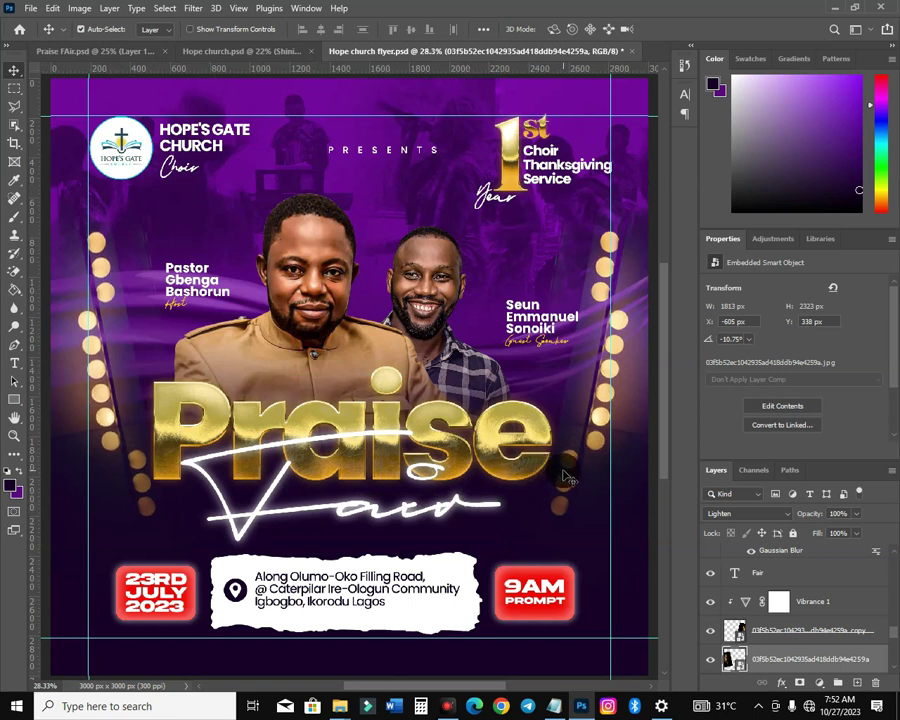
pyautogui.click(566, 486)
pyautogui.moveTo(572, 493); pyautogui.dragTo(578, 502)
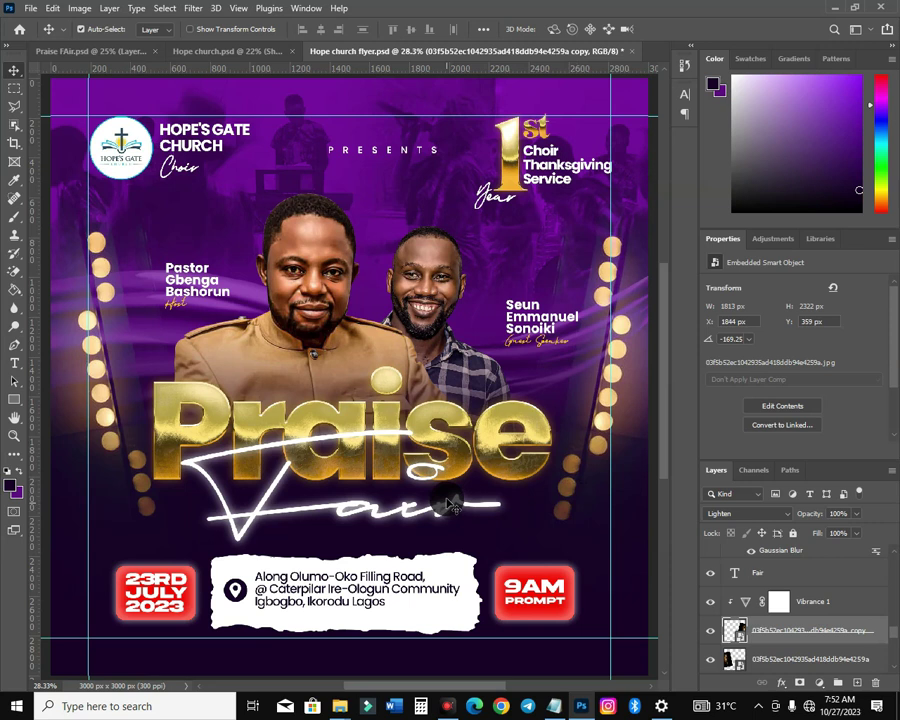
# - Nudge the right stage lights inward and the left stage lights outward to balance both sides of the flyer
pyautogui.scroll(-5, 427, 370)
pyautogui.scroll(1, 445, 424)
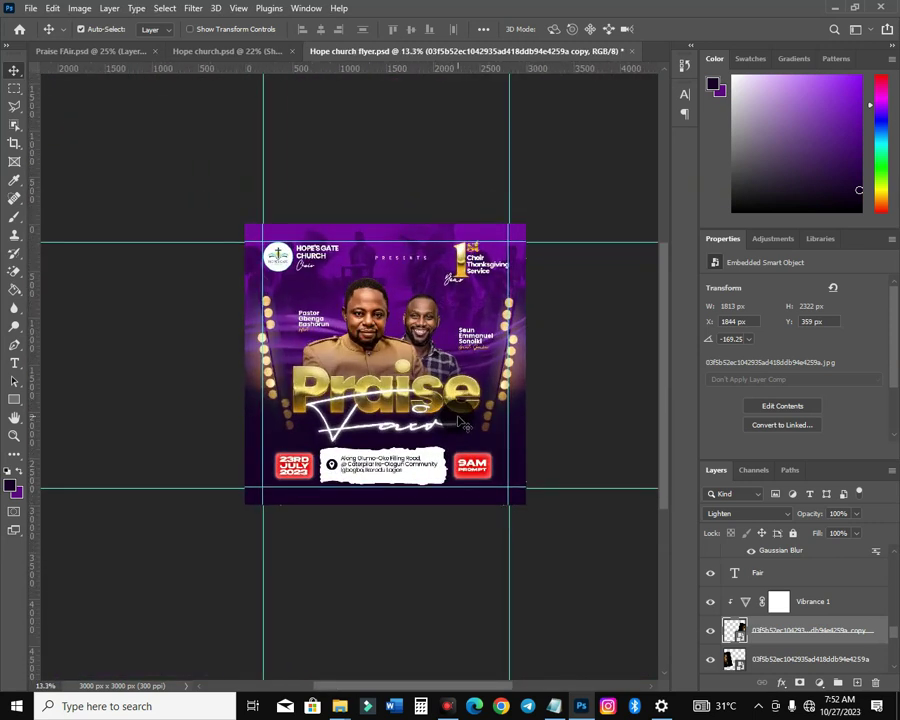
pyautogui.hotkey('shift', 'Left')
pyautogui.hotkey('shift', 'Left')
pyautogui.hotkey('shift', 'Left')
pyautogui.hotkey('shift', 'Left')
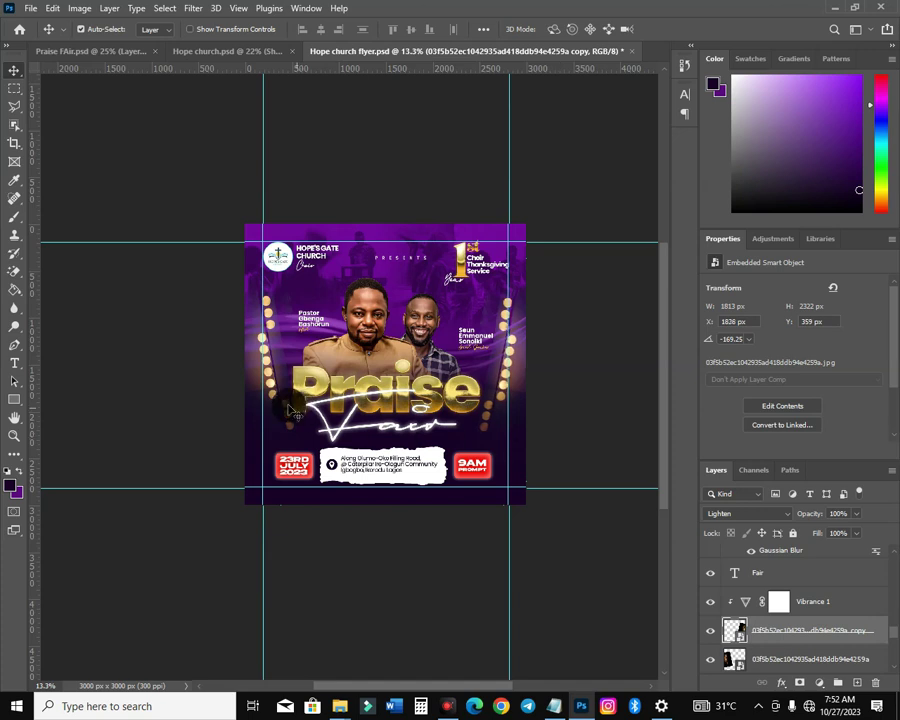
pyautogui.click(263, 357)
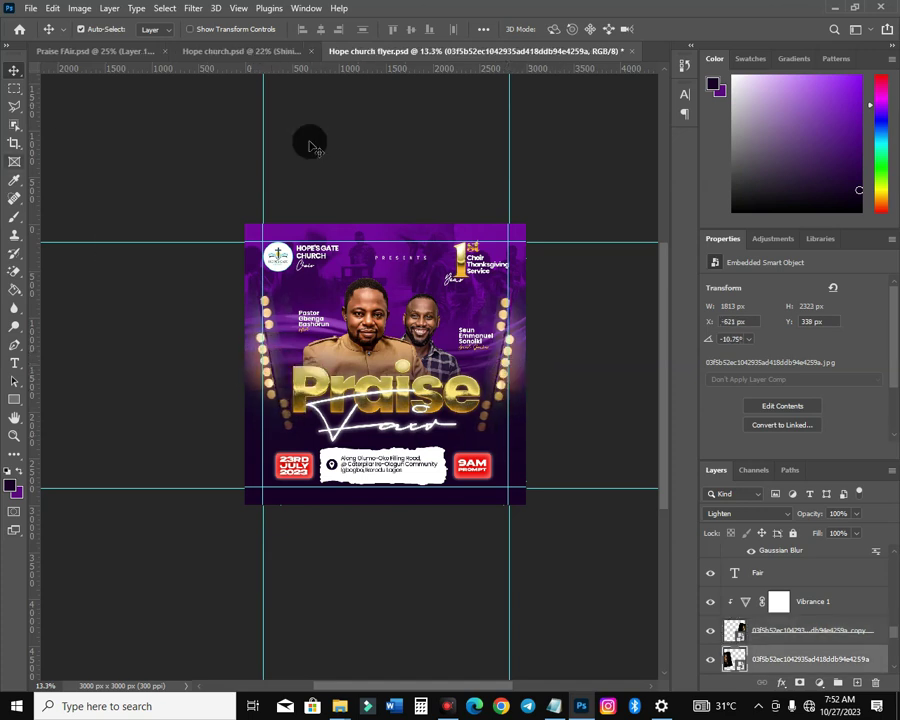
# - Lower the left stage lights step by step to a Y position of about 380 px
pyautogui.moveTo(398, 370); pyautogui.dragTo(398, 372)
pyautogui.press('Down')
pyautogui.press('Down')
pyautogui.press('Down')
pyautogui.press('Down')
pyautogui.press('Down')
pyautogui.press('Down')
pyautogui.press('Down')
pyautogui.press('Down')
pyautogui.press('Down')
pyautogui.press('Down')
pyautogui.press('Down')
pyautogui.press('Down')
pyautogui.press('Down')
pyautogui.press('Down')
pyautogui.press('Down')
pyautogui.press('Down')
pyautogui.press('Down')
pyautogui.press('Down')
pyautogui.press('Down')
pyautogui.press('Down')
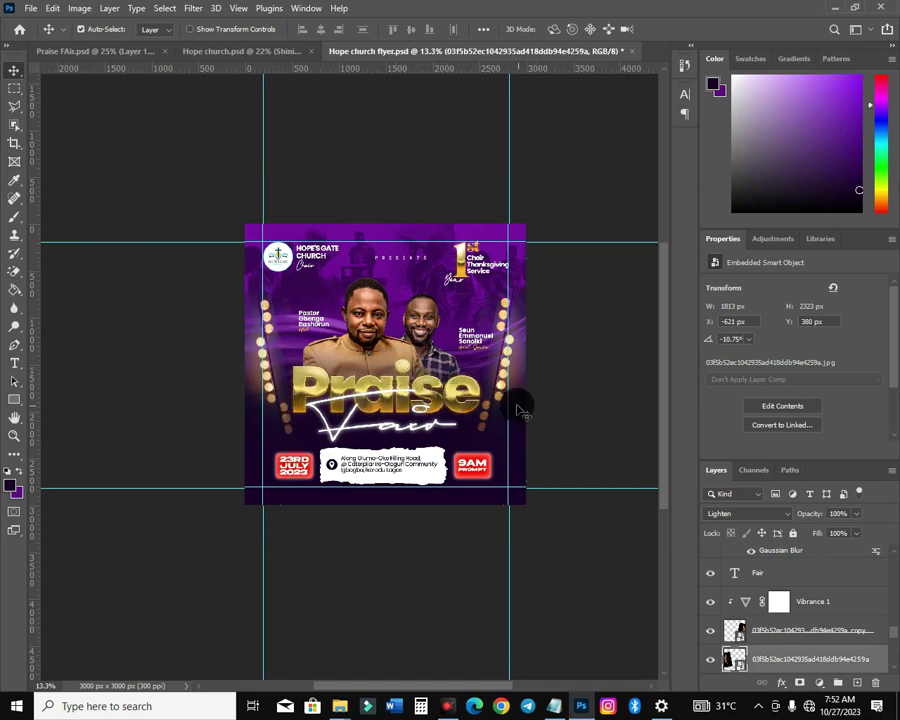
# - Nudge the right stage lights outward to an X position of about 1818 px
pyautogui.click(499, 396)
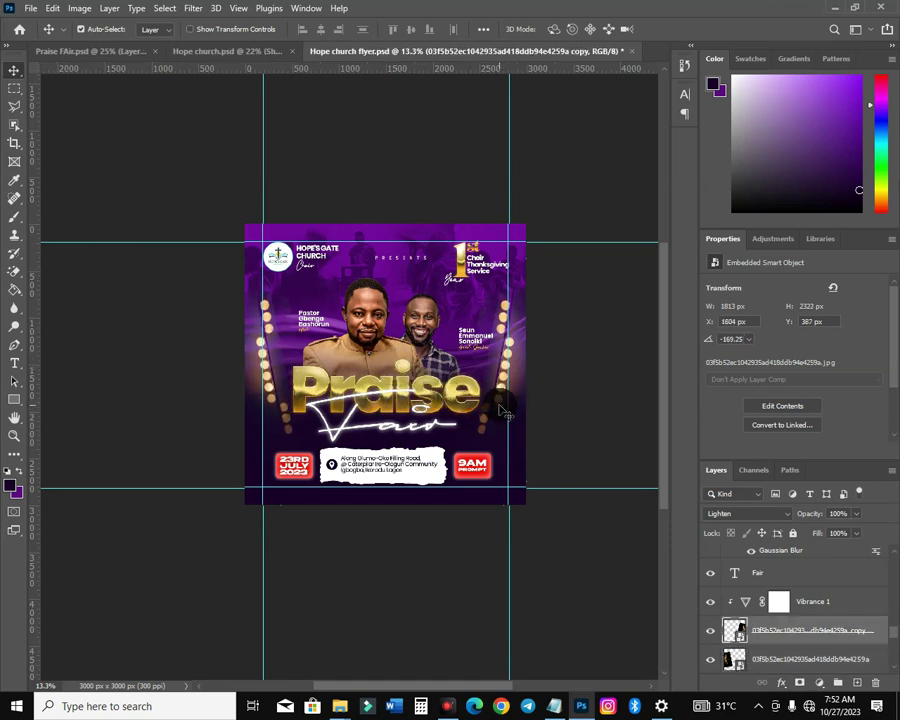
pyautogui.press('Right')
pyautogui.press('Right')
pyautogui.press('Right')
pyautogui.press('Right')
pyautogui.press('Right')
pyautogui.press('Right')
pyautogui.press('Right')
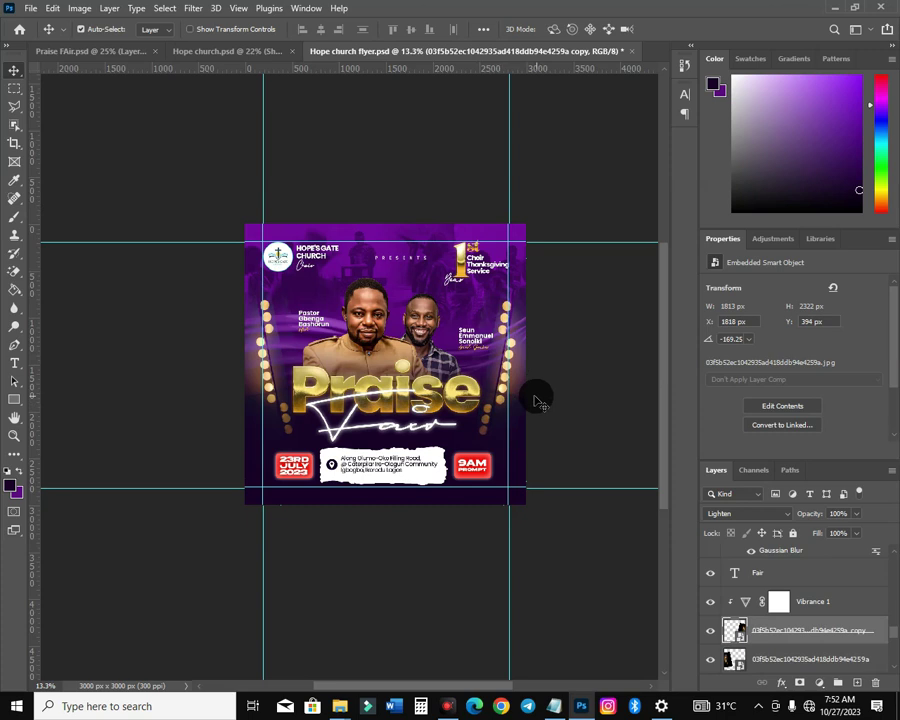
# - Add a Curves adjustment above the Layer 1 gradient and pull the RGB curve's midtones slightly down to darken the background and portraits
pyautogui.scroll(-1, 470, 433)
pyautogui.scroll(5, 786, 608)
pyautogui.scroll(-5, 812, 623)
pyautogui.scroll(-5, 816, 630)
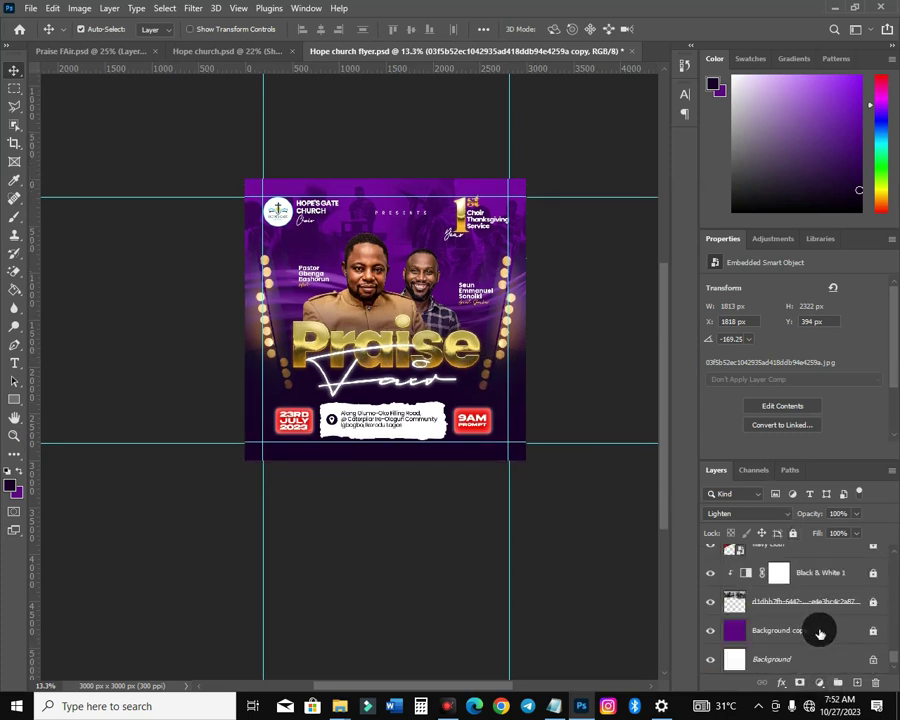
pyautogui.scroll(3, 819, 633)
pyautogui.scroll(1, 806, 631)
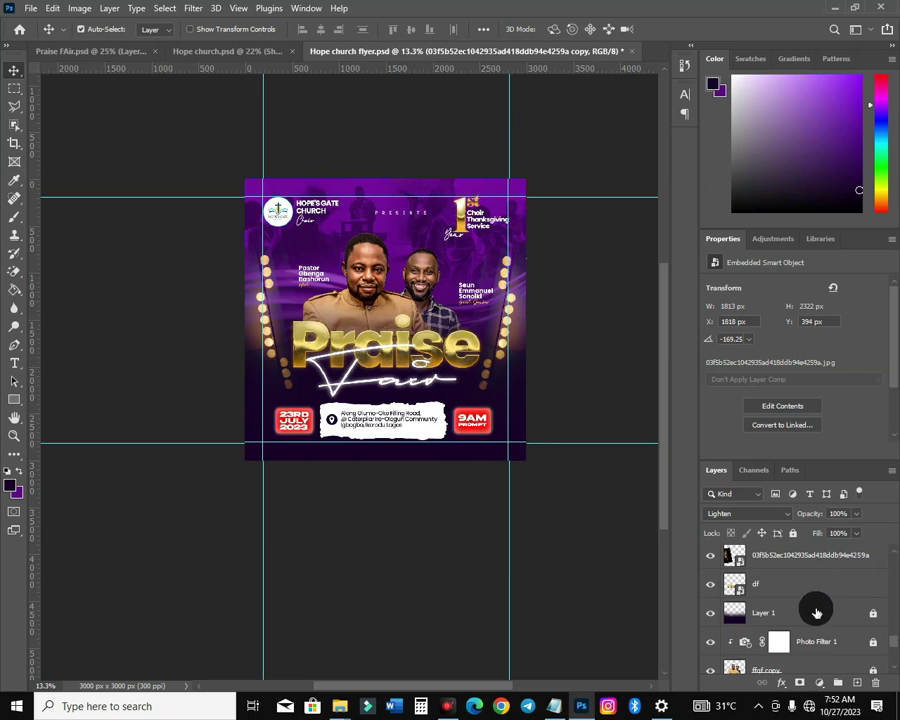
pyautogui.scroll(-2, 815, 617)
pyautogui.click(810, 562)
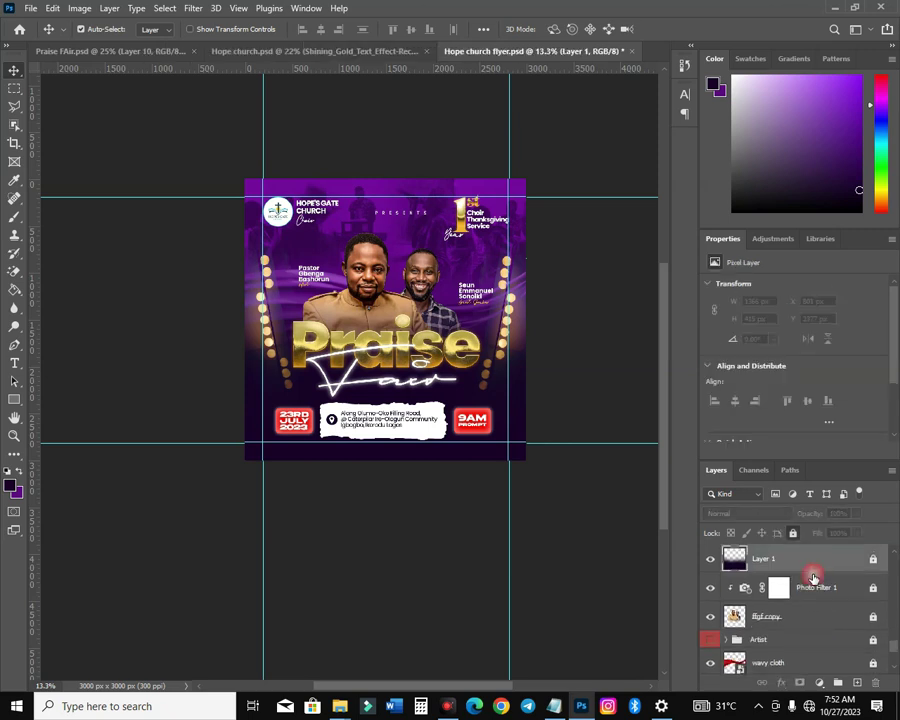
pyautogui.click(817, 685)
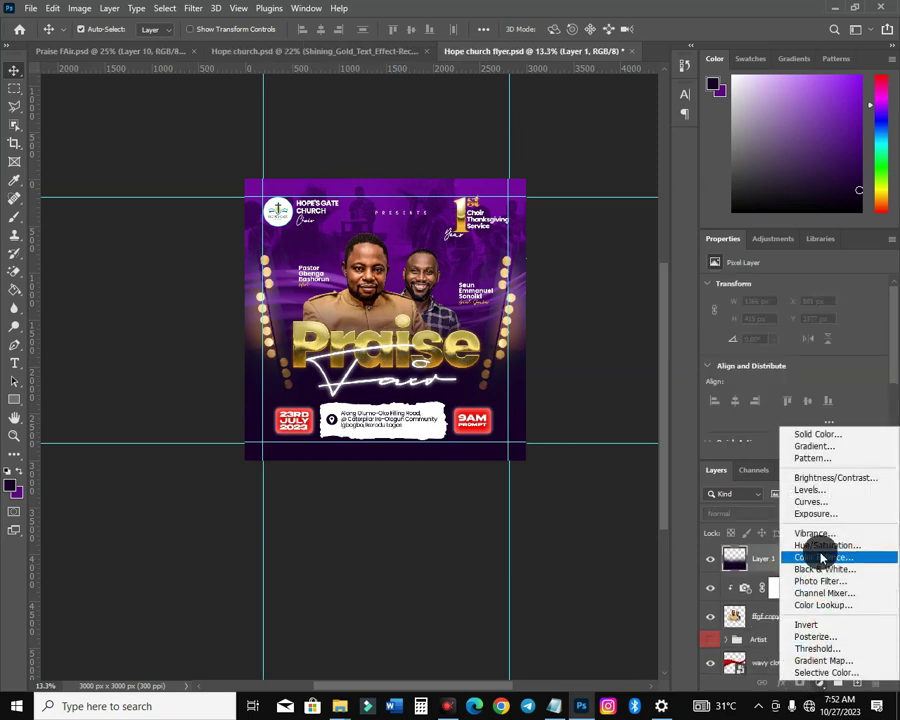
pyautogui.click(819, 503)
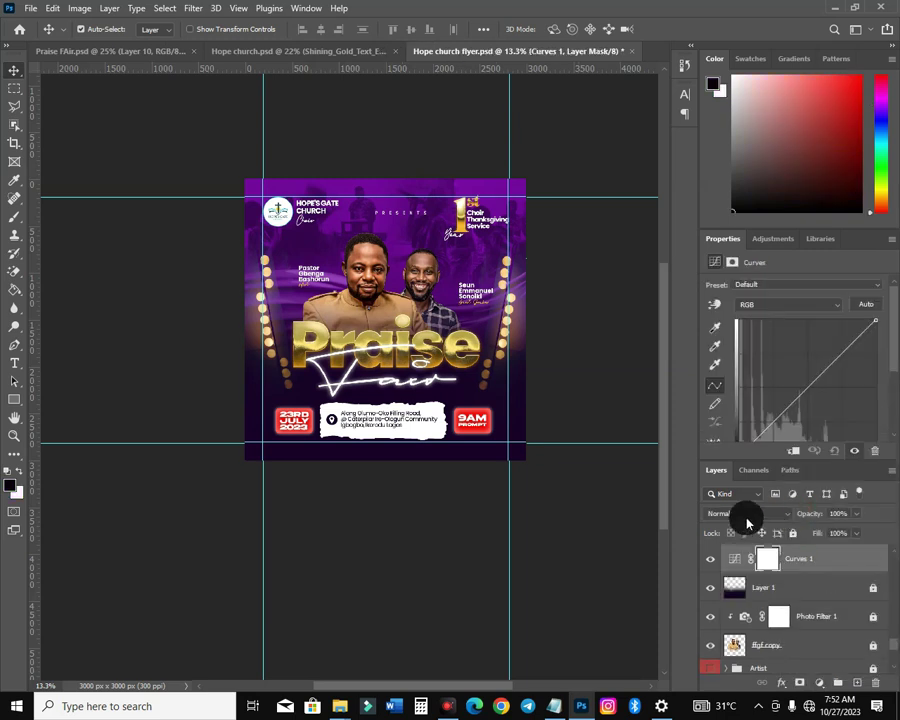
pyautogui.click(817, 379)
pyautogui.moveTo(817, 380); pyautogui.dragTo(819, 384)
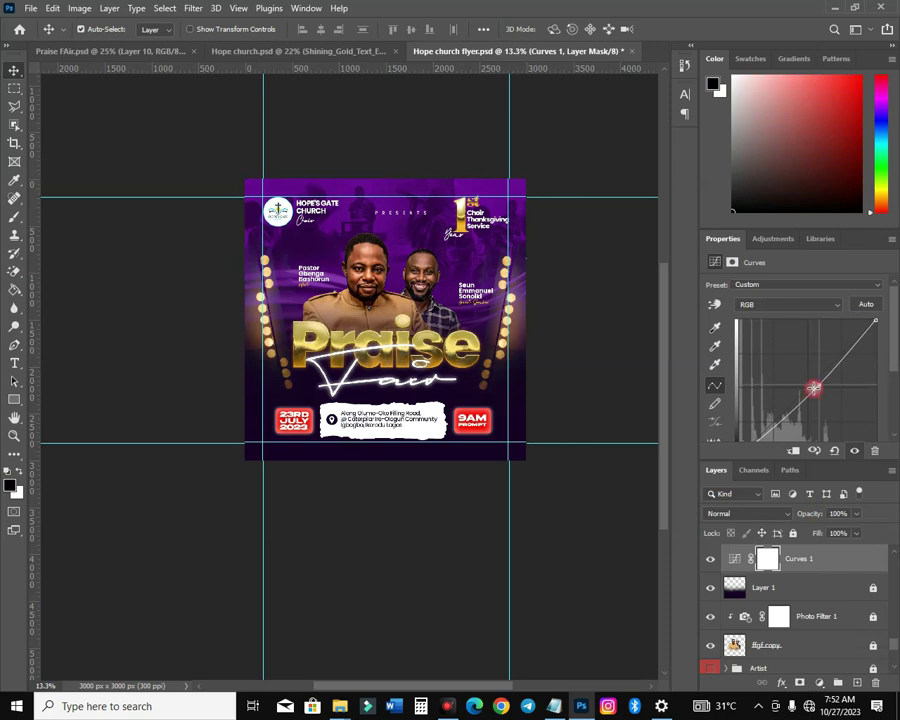
pyautogui.click(250, 172)
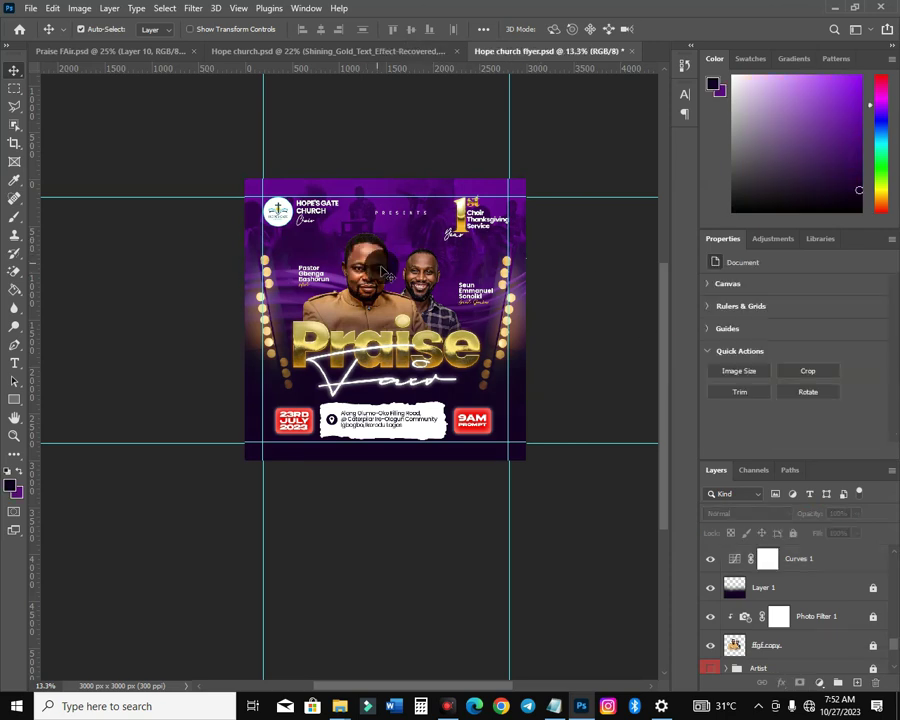
# - Unlock the ffgf copy portraits layer and apply the Camera Raw Filter with Exposure +0.25 and Texture +15
pyautogui.click(822, 644)
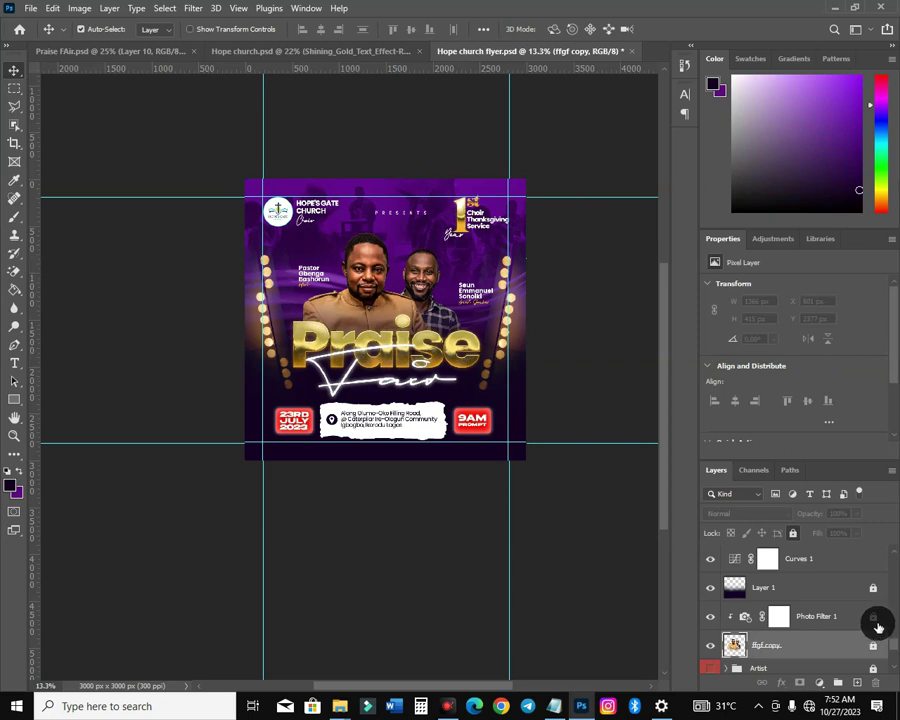
pyautogui.scroll(-2, 878, 627)
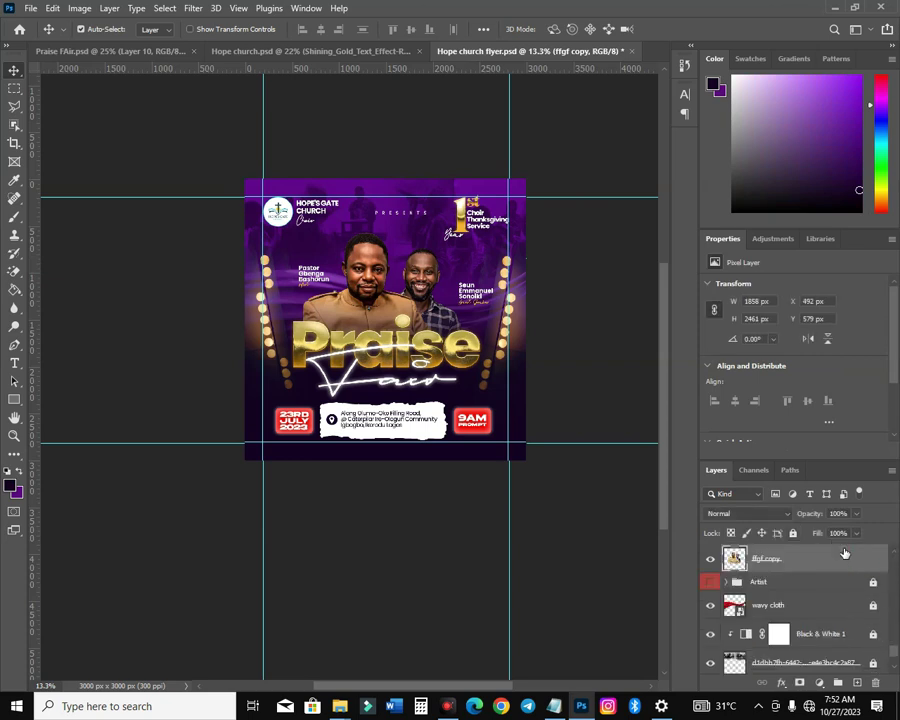
pyautogui.click(194, 9)
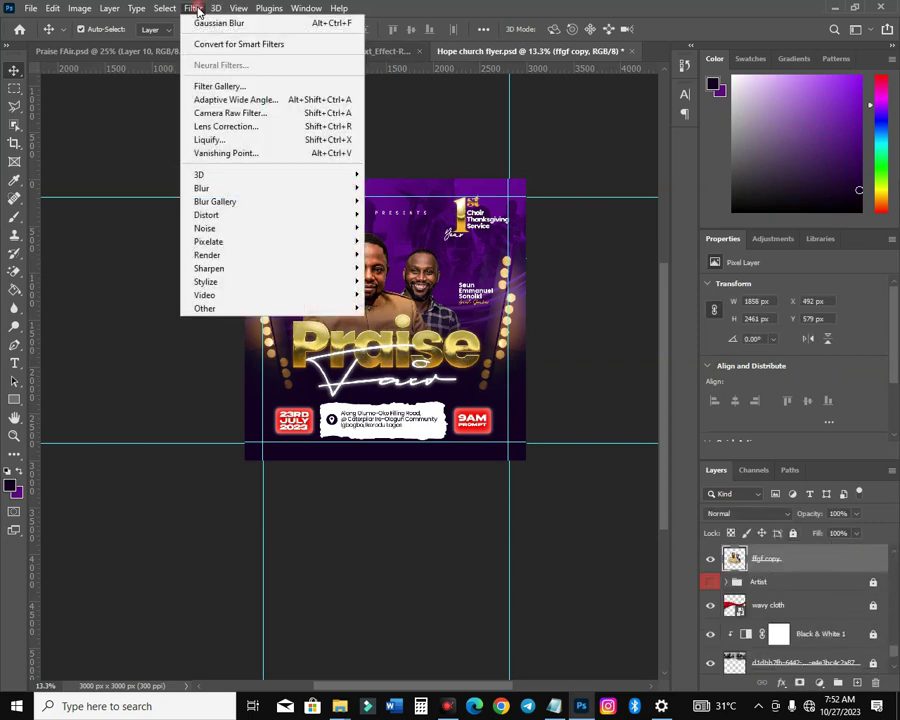
pyautogui.click(238, 116)
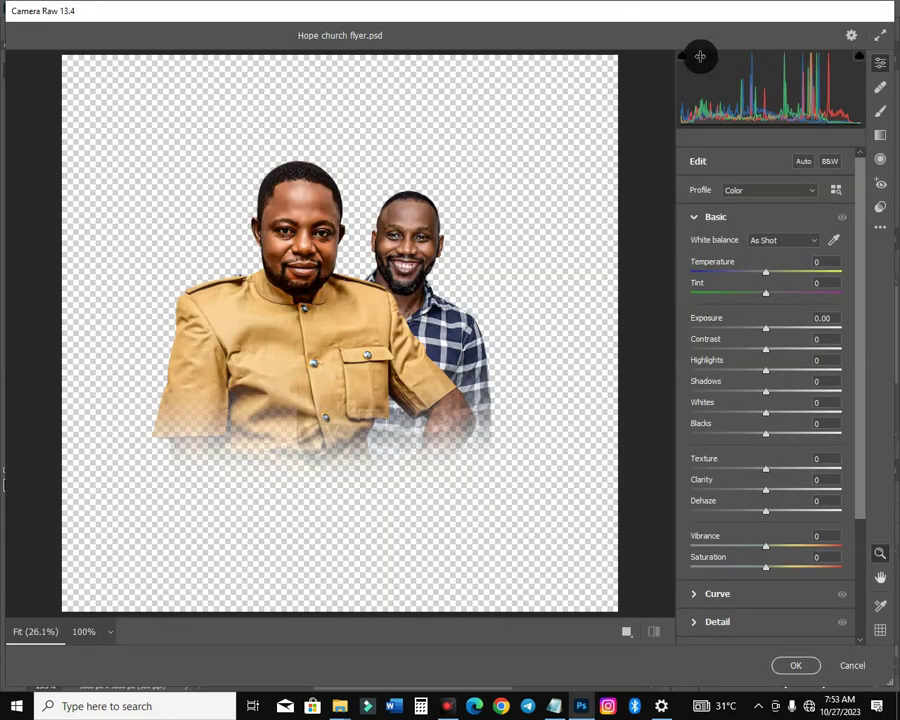
pyautogui.moveTo(767, 332); pyautogui.dragTo(771, 334)
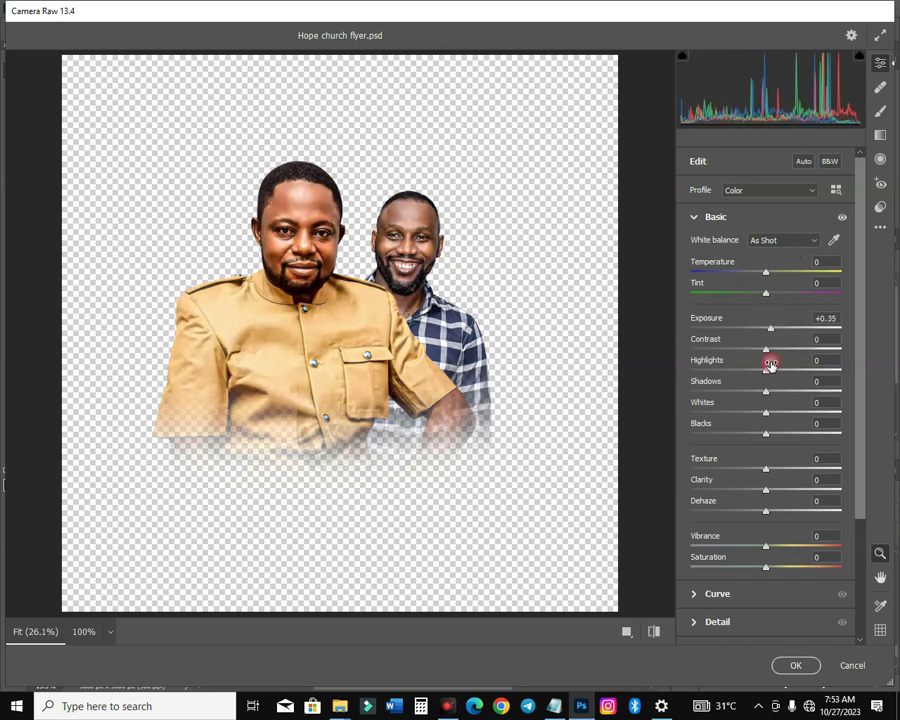
pyautogui.moveTo(766, 467); pyautogui.dragTo(780, 474)
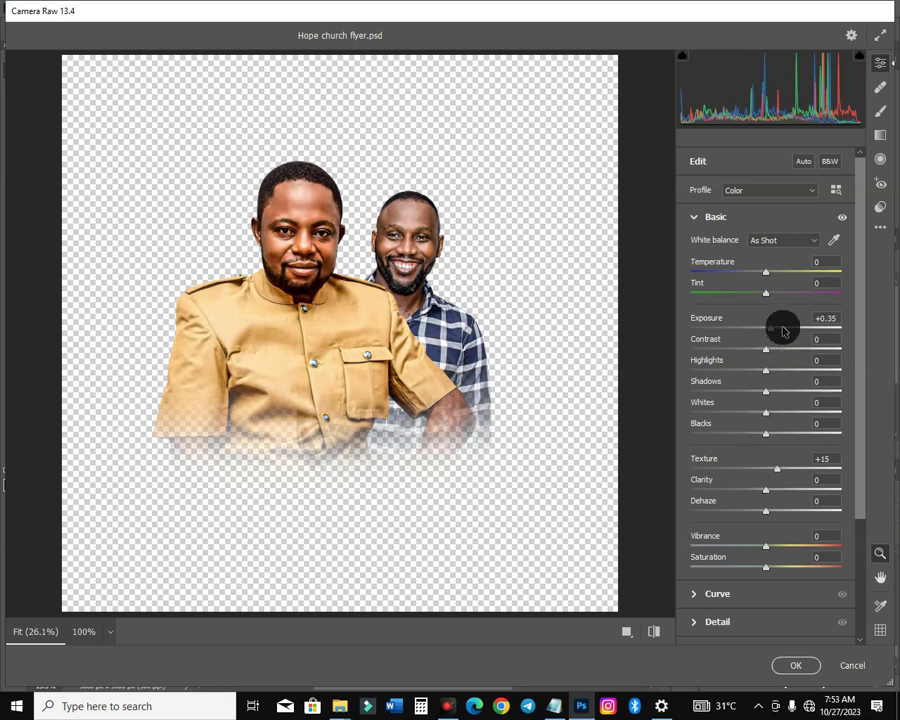
pyautogui.moveTo(773, 334); pyautogui.dragTo(771, 334)
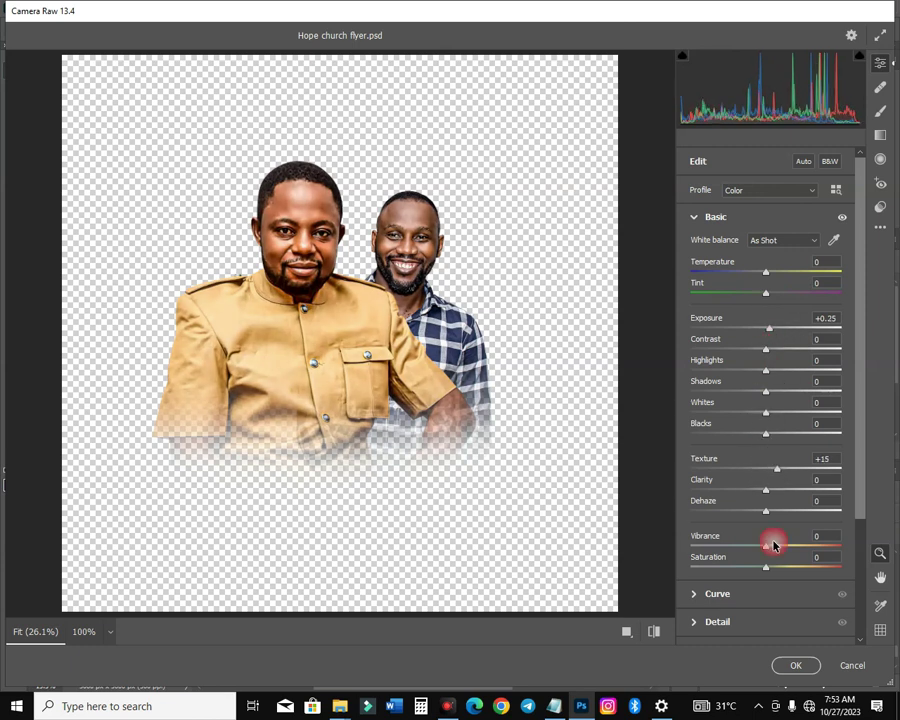
pyautogui.click(780, 664)
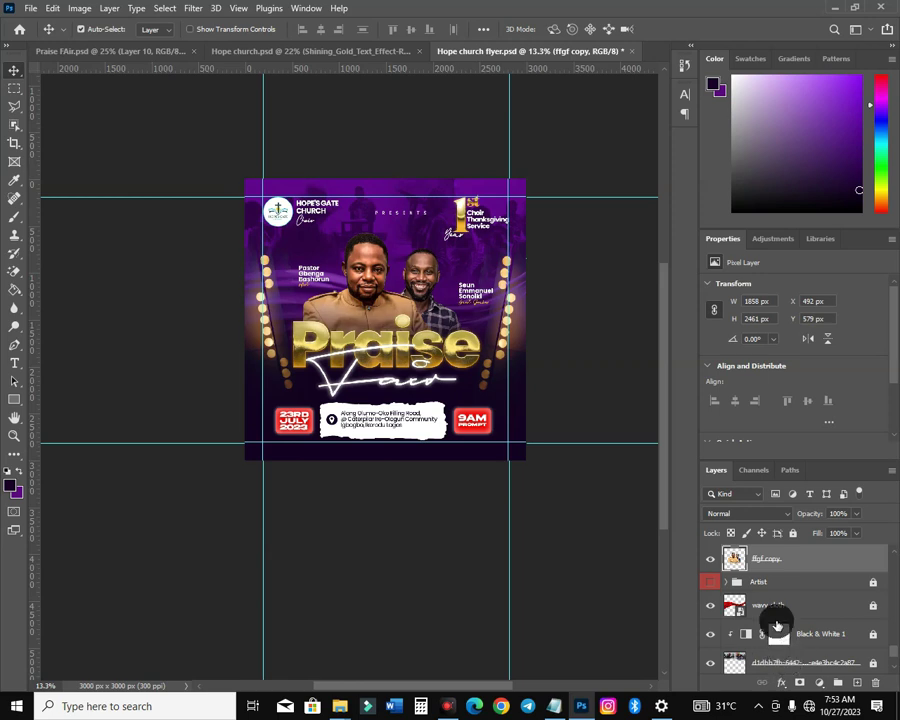
pyautogui.scroll(5, 519, 322)
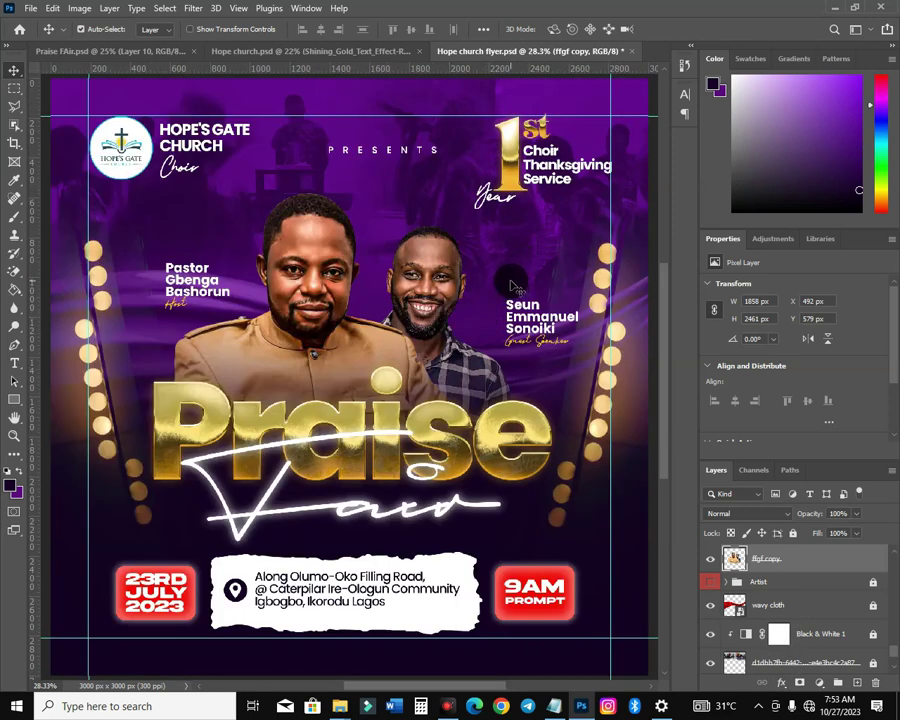
pyautogui.click(496, 440)
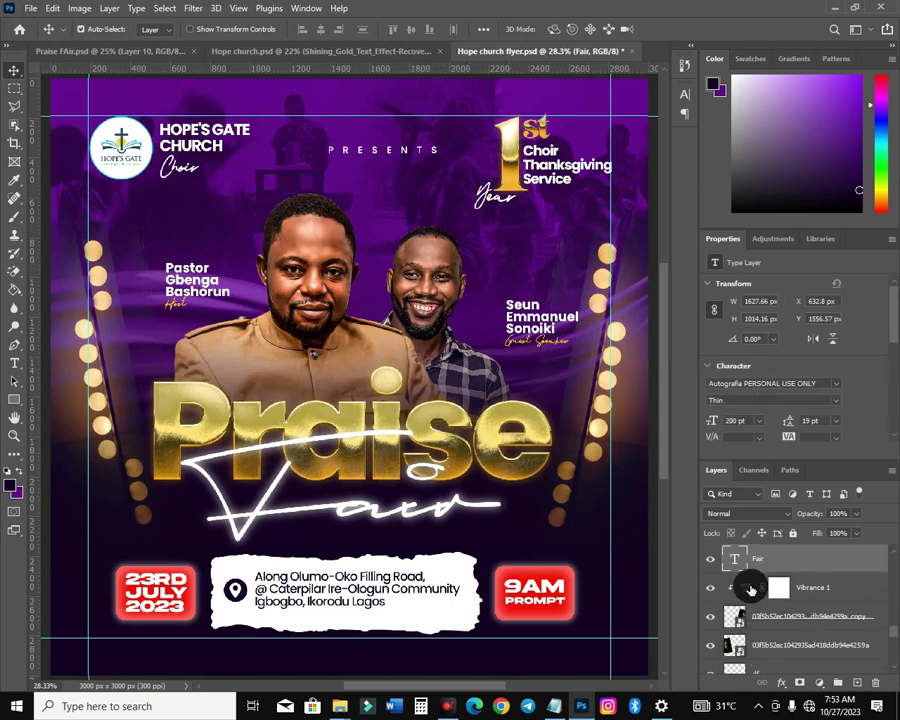
pyautogui.scroll(1, 749, 588)
pyautogui.click(819, 686)
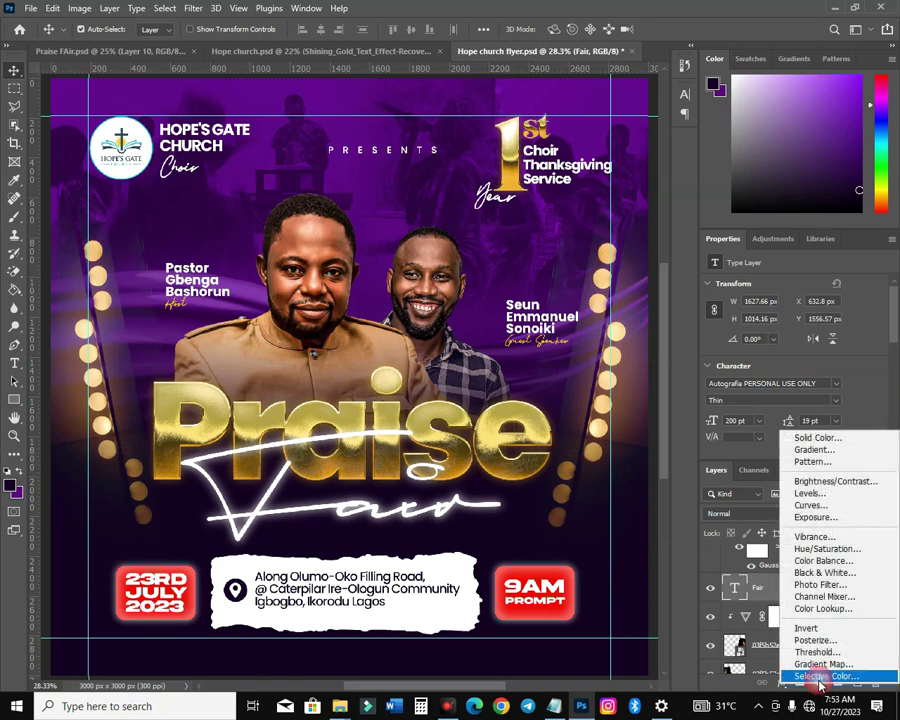
pyautogui.click(819, 545)
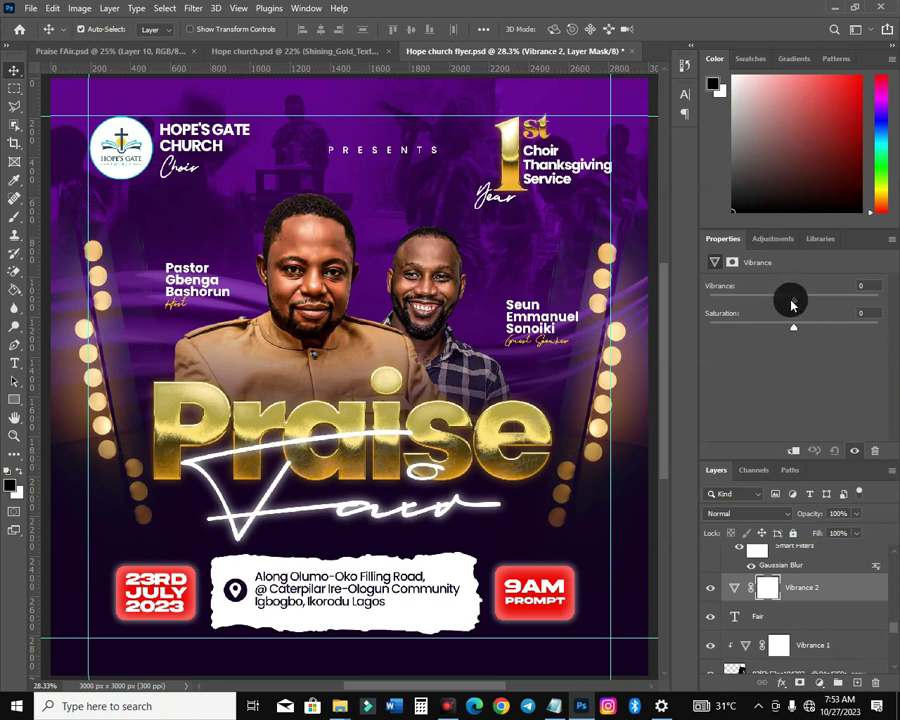
pyautogui.click(792, 450)
pyautogui.moveTo(797, 299); pyautogui.dragTo(796, 300)
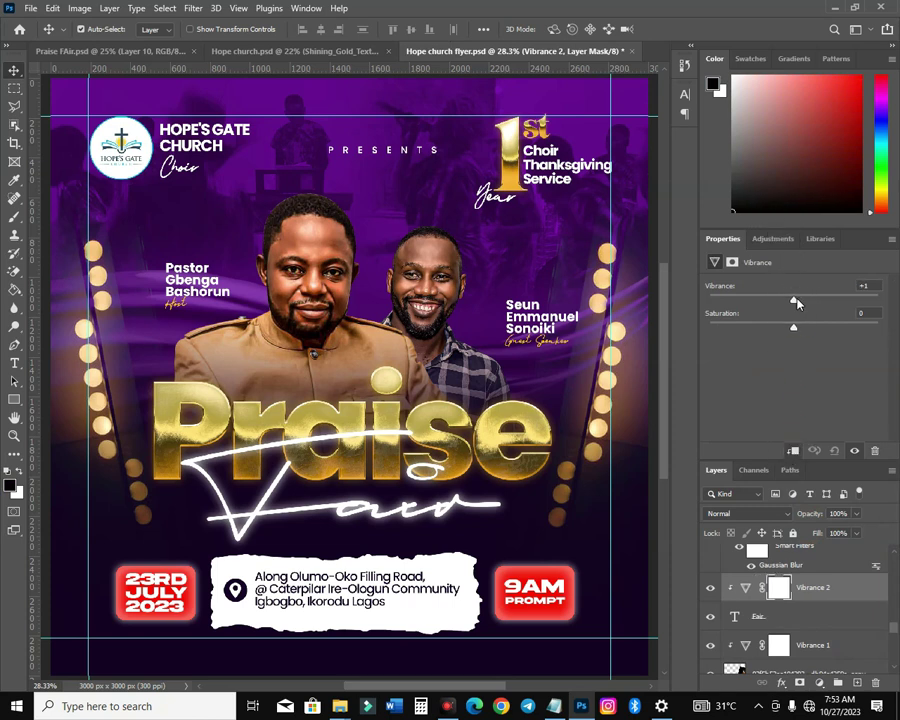
pyautogui.moveTo(790, 327); pyautogui.dragTo(805, 329)
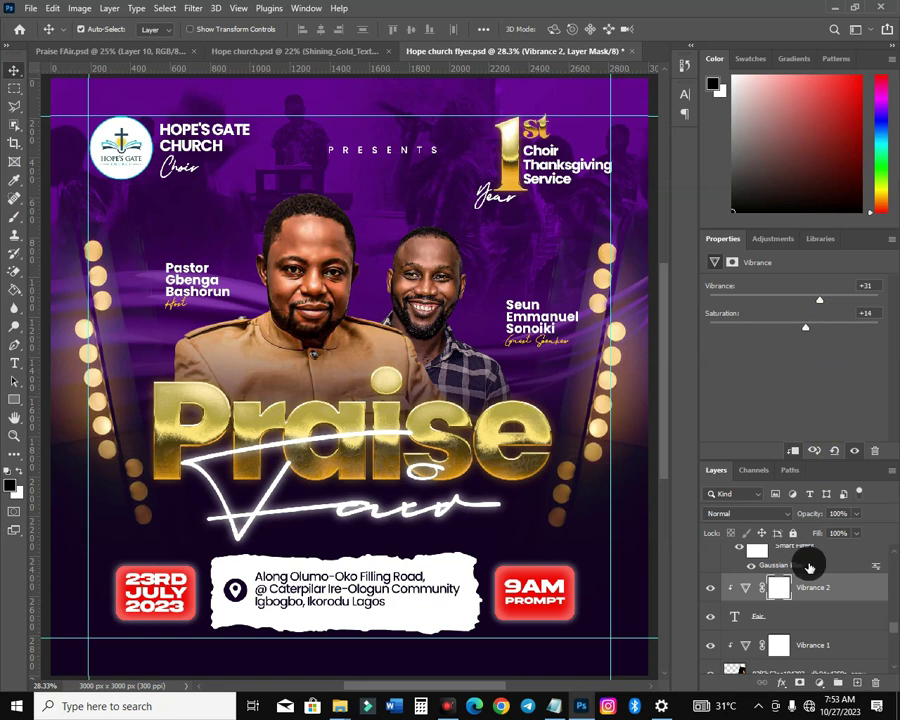
pyautogui.scroll(2, 815, 590)
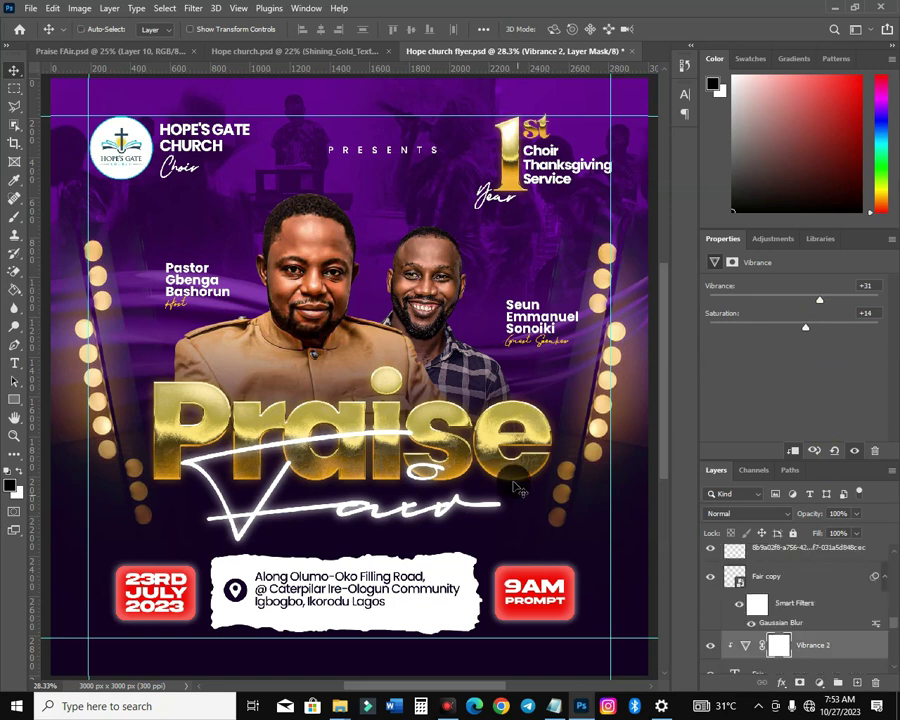
pyautogui.moveTo(836, 650); pyautogui.dragTo(876, 683)
# - Add a Vibrance adjustment clipped to the gold "Praise" lettering, with Vibrance +43 and Saturation +6
pyautogui.click(517, 456)
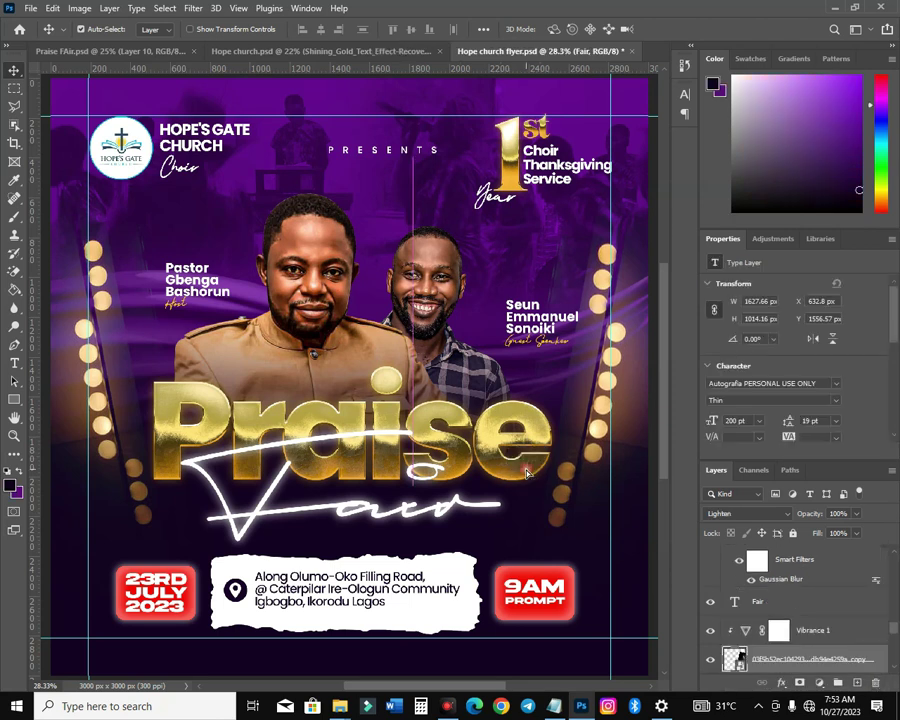
pyautogui.click(498, 456)
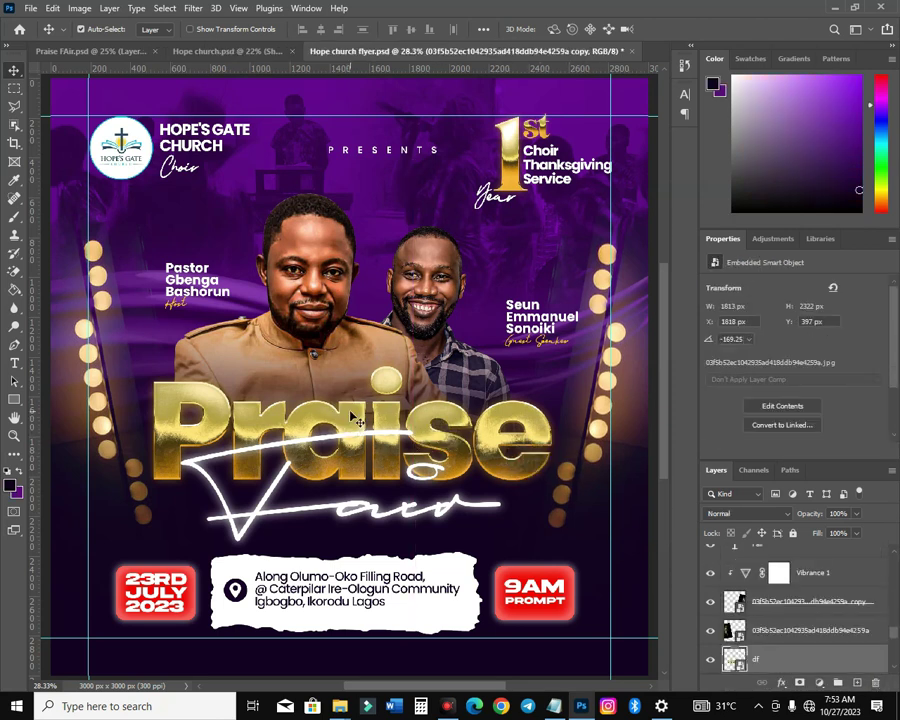
pyautogui.click(819, 682)
pyautogui.click(809, 536)
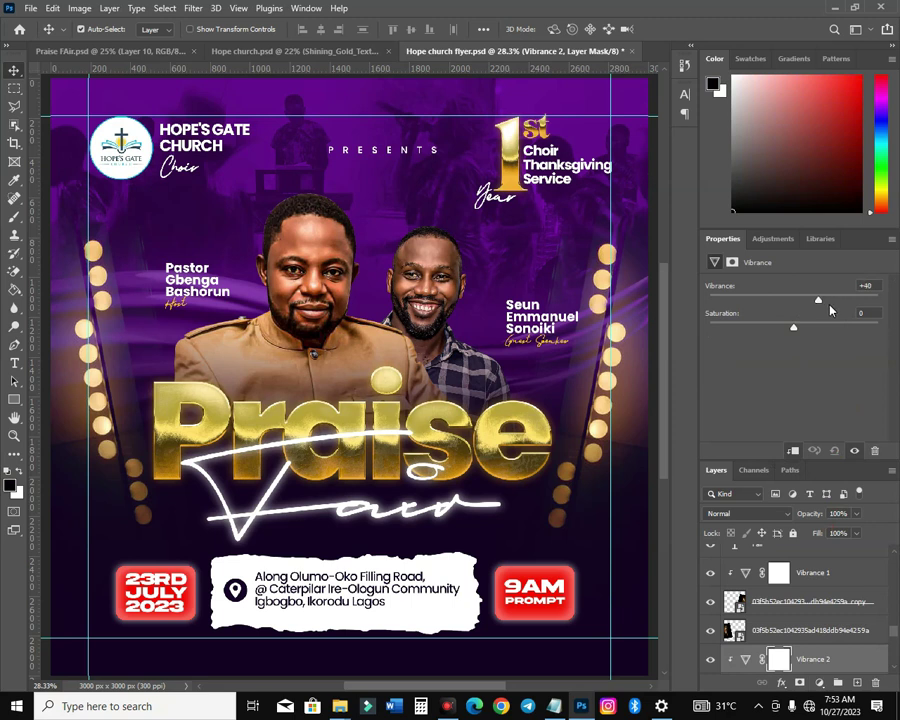
pyautogui.moveTo(795, 331); pyautogui.dragTo(798, 331)
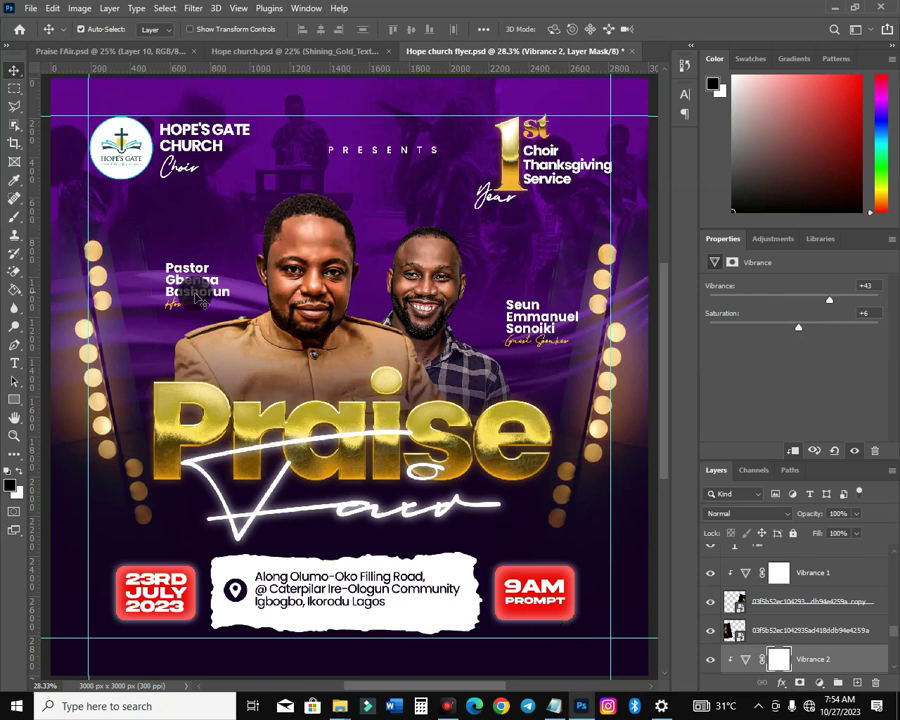
# - Add a layer mask to the left stage lights
pyautogui.scroll(3, 95, 255)
pyautogui.click(65, 184)
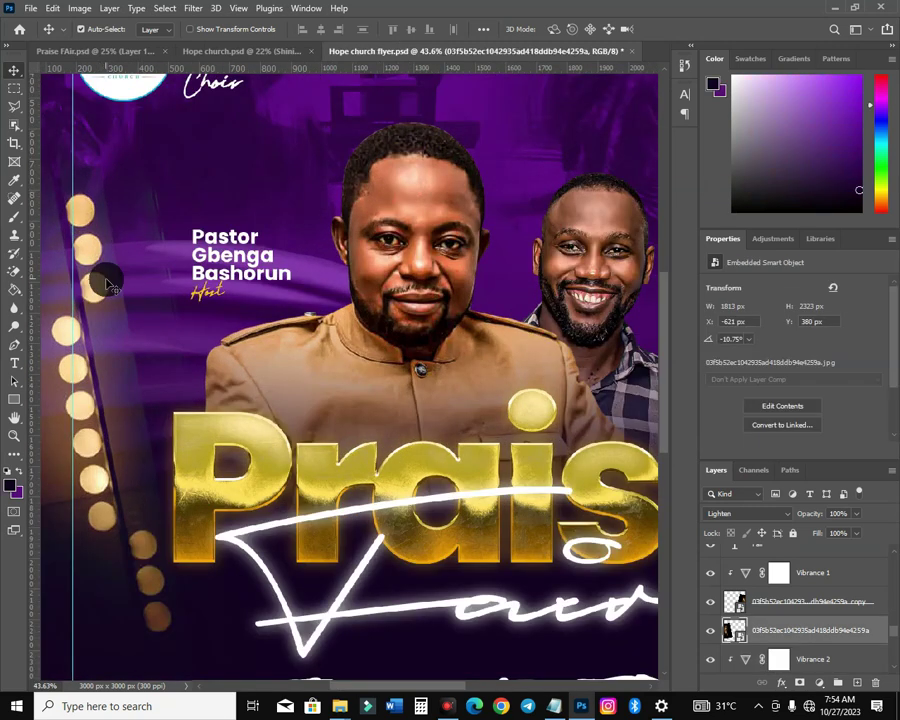
pyautogui.click(799, 682)
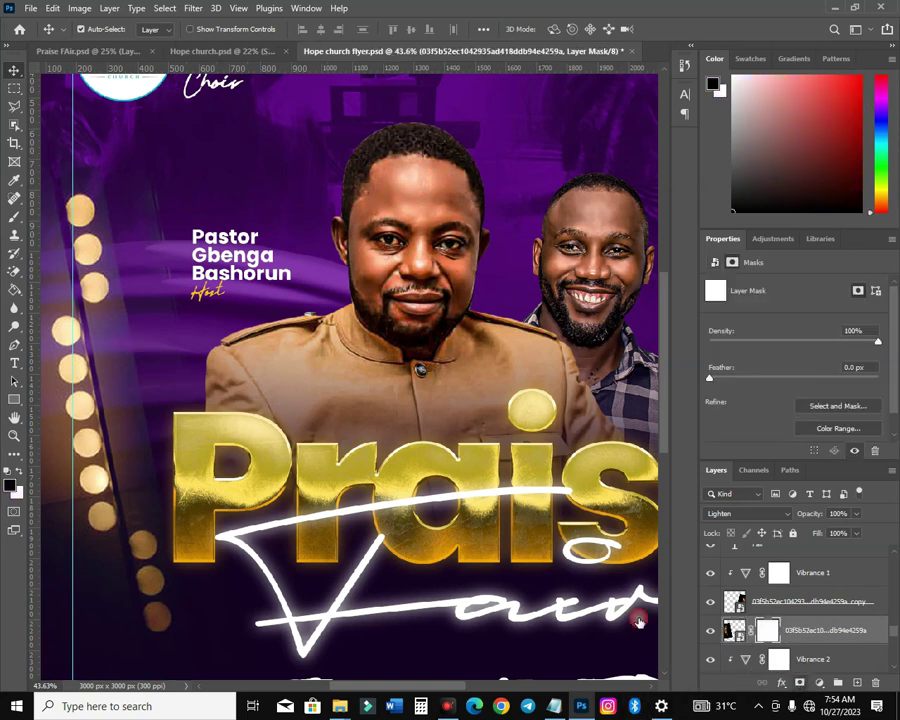
# - Shrink the brush to 150 px and paint black on the mask to hide the faint hard edge beside the left stage lights
pyautogui.press('b')
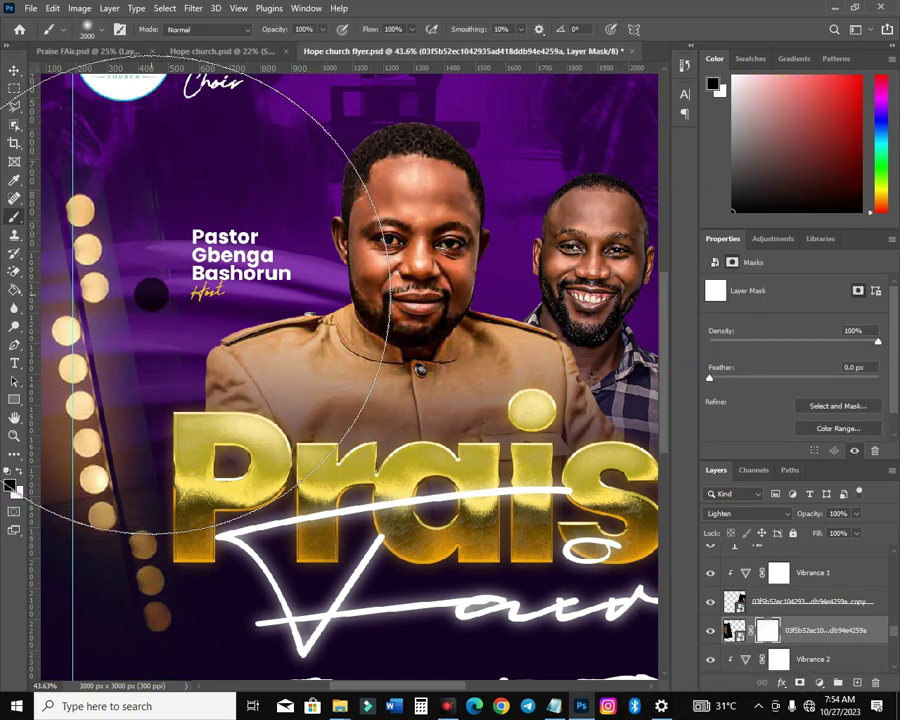
pyautogui.press('[')
pyautogui.press('[')
pyautogui.press('[')
pyautogui.press('[')
pyautogui.press('[')
pyautogui.press('[')
pyautogui.press('[')
pyautogui.press('[')
pyautogui.press('[')
pyautogui.press('[')
pyautogui.press('[')
pyautogui.press('[')
pyautogui.press('[')
pyautogui.press('[')
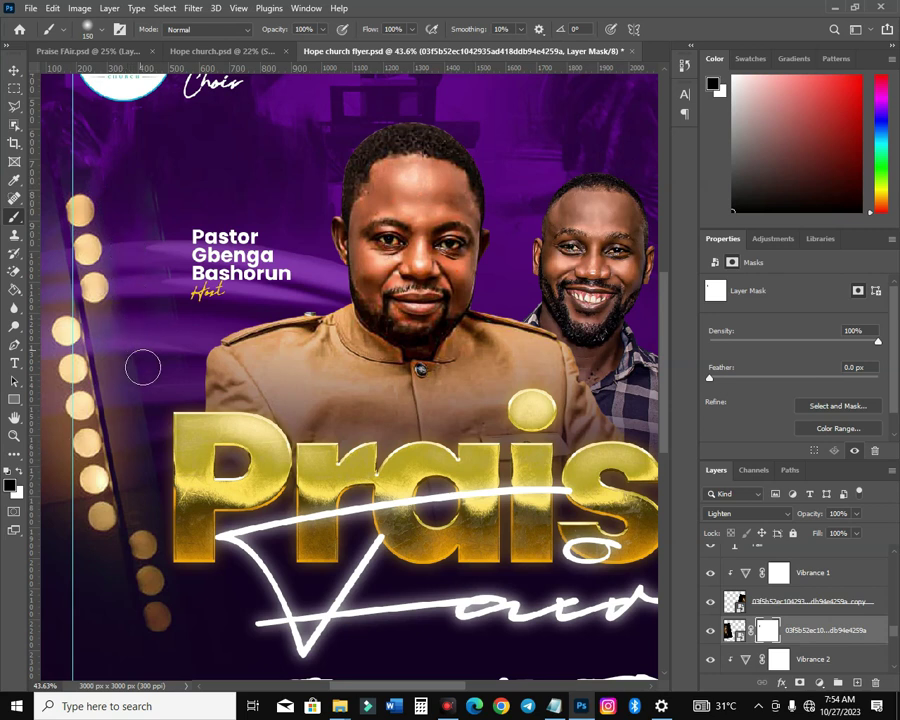
pyautogui.moveTo(163, 486); pyautogui.dragTo(186, 487)
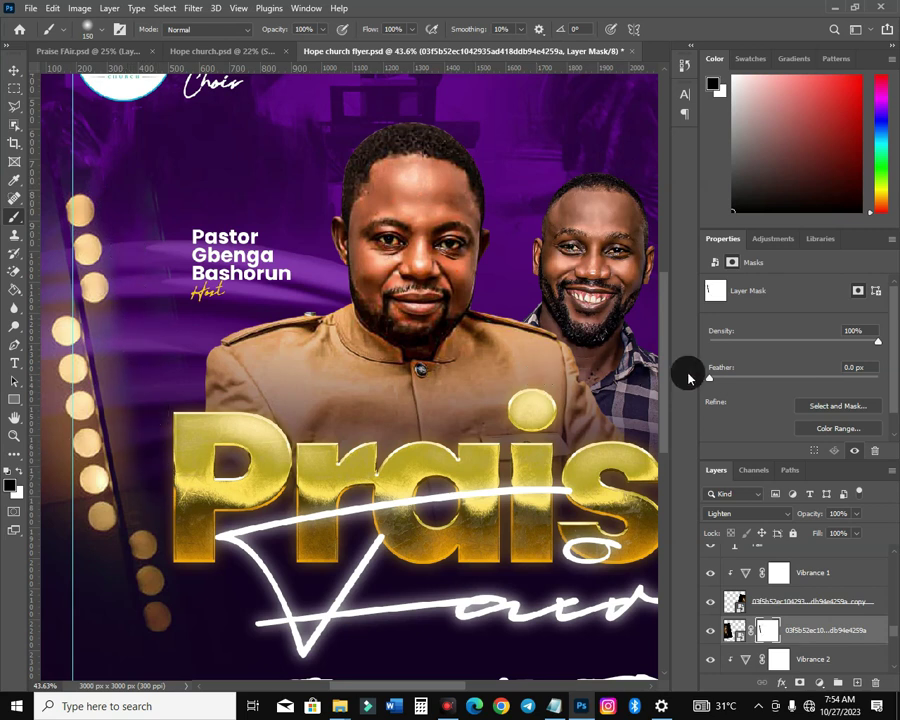
pyautogui.moveTo(596, 400); pyautogui.dragTo(243, 346)
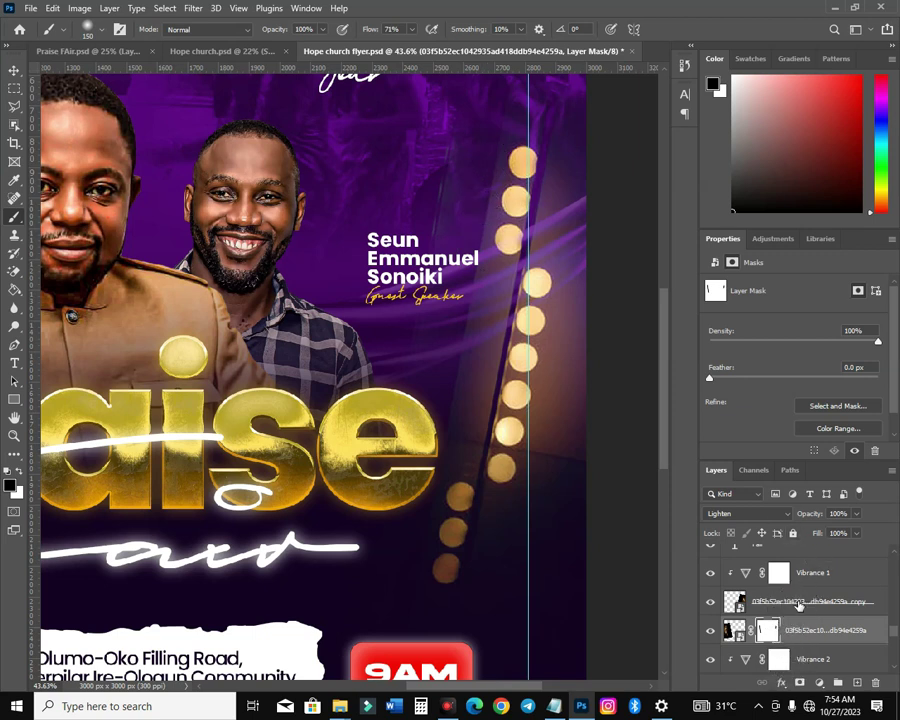
# - Add a layer mask to the right stage lights copy and paint black on it to hide the faint hard edge beside them
pyautogui.click(796, 600)
pyautogui.click(800, 683)
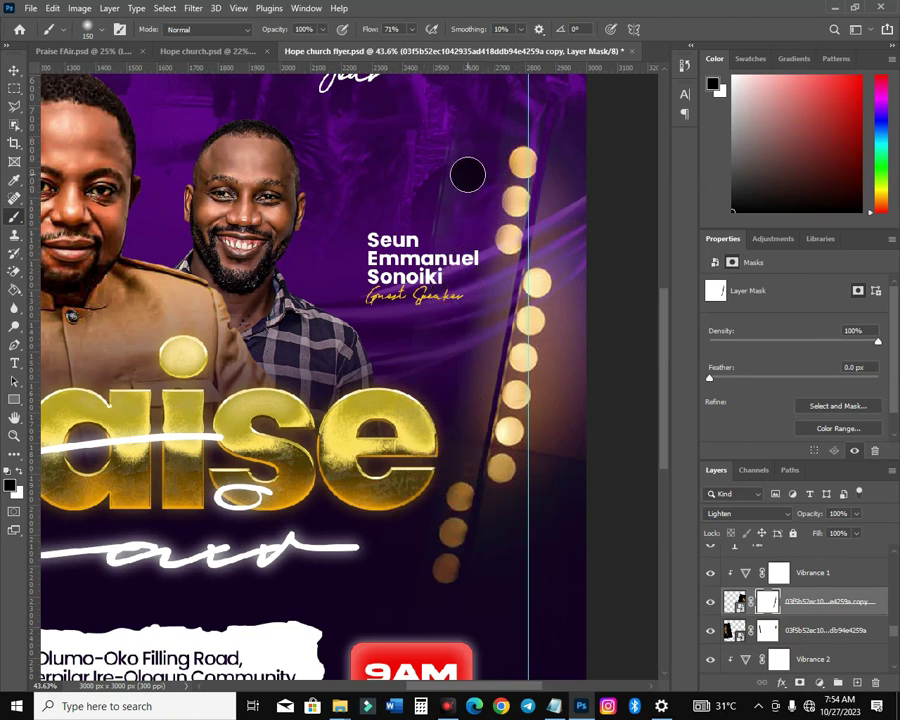
pyautogui.click(470, 350)
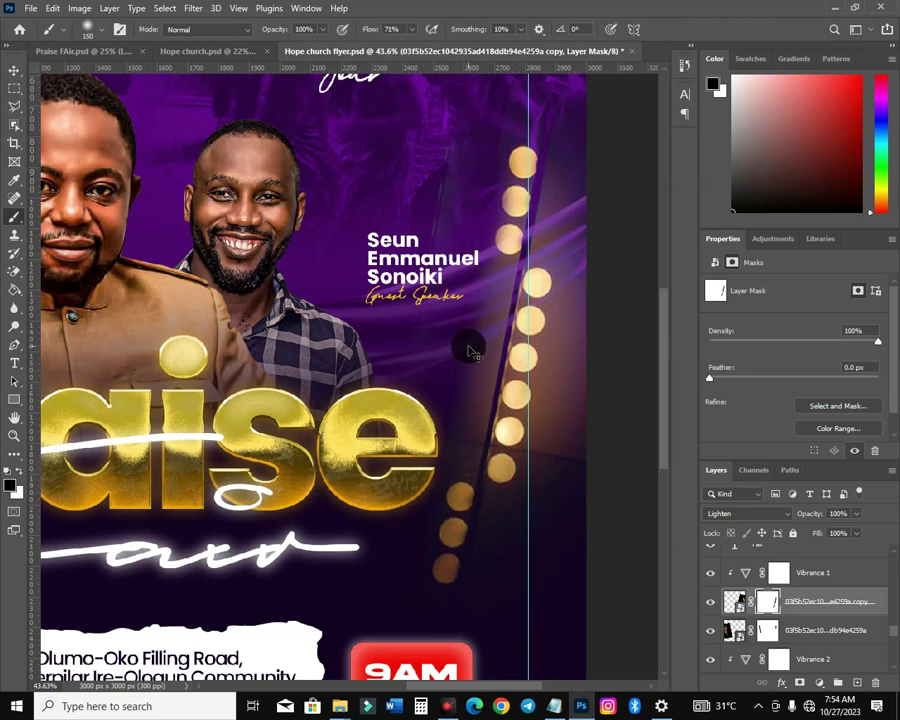
pyautogui.hotkey('ctrl', '0')
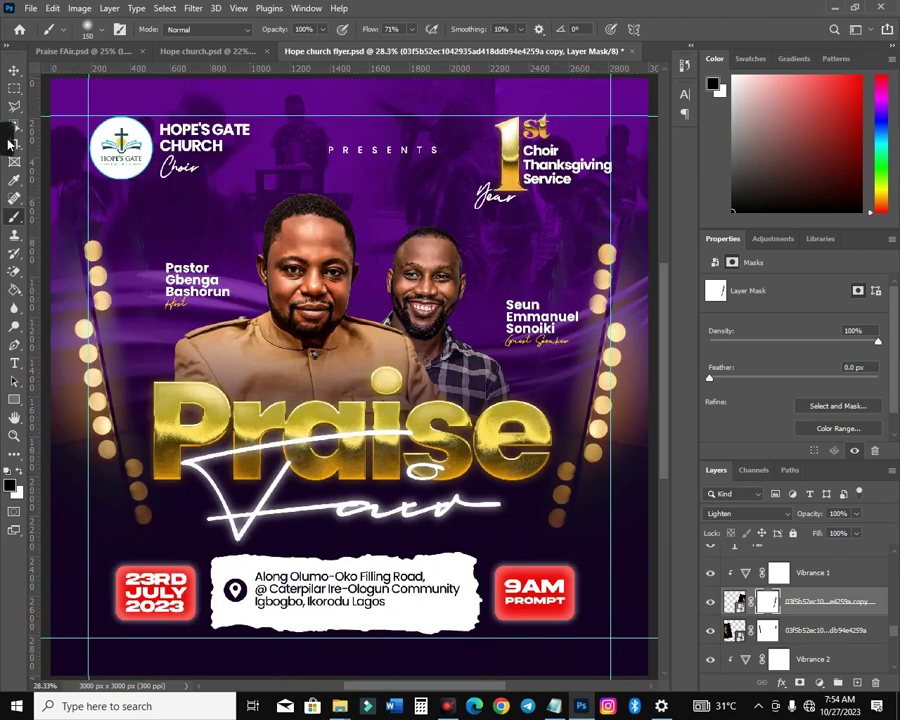
# - Brighten the ffgf copy portraits layer by slightly raising the midtones of the RGB channel with a Curves adjustment
pyautogui.click(8, 73)
pyautogui.scroll(-2, 261, 240)
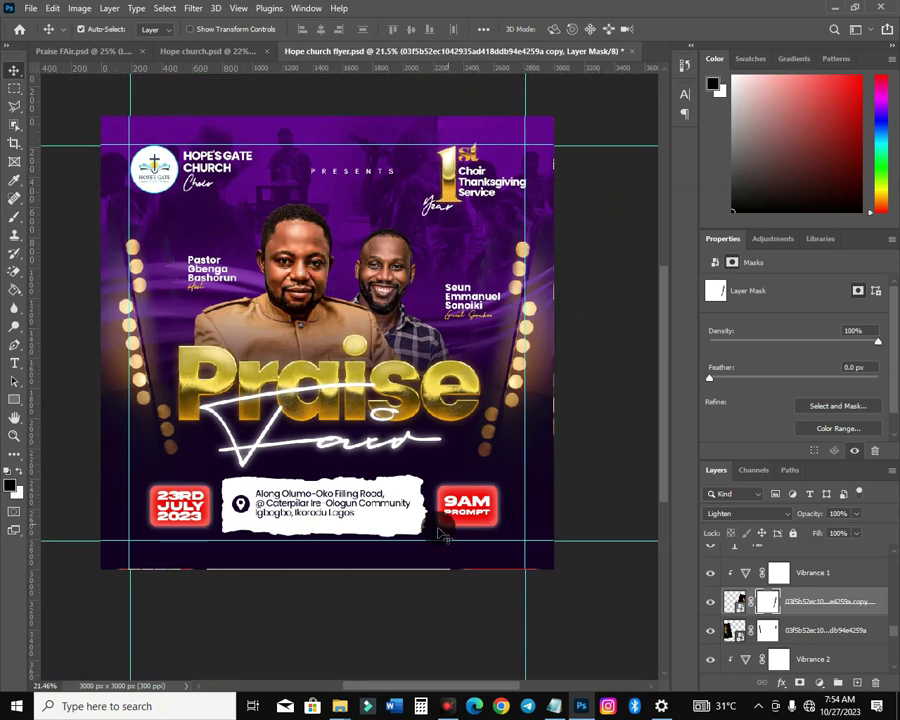
pyautogui.click(238, 228)
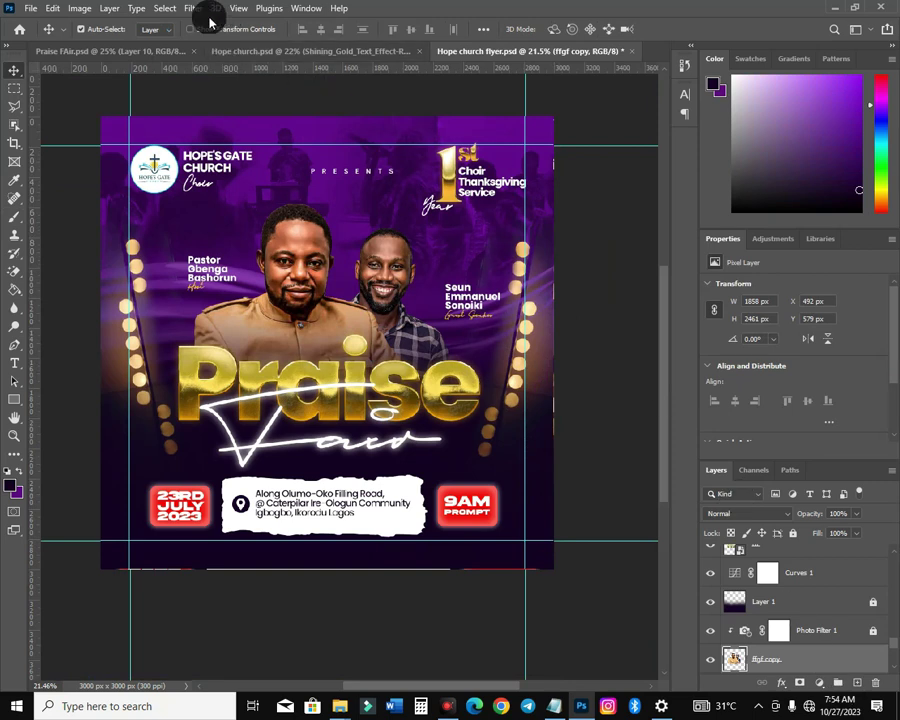
pyautogui.hotkey('ctrl', 'm')
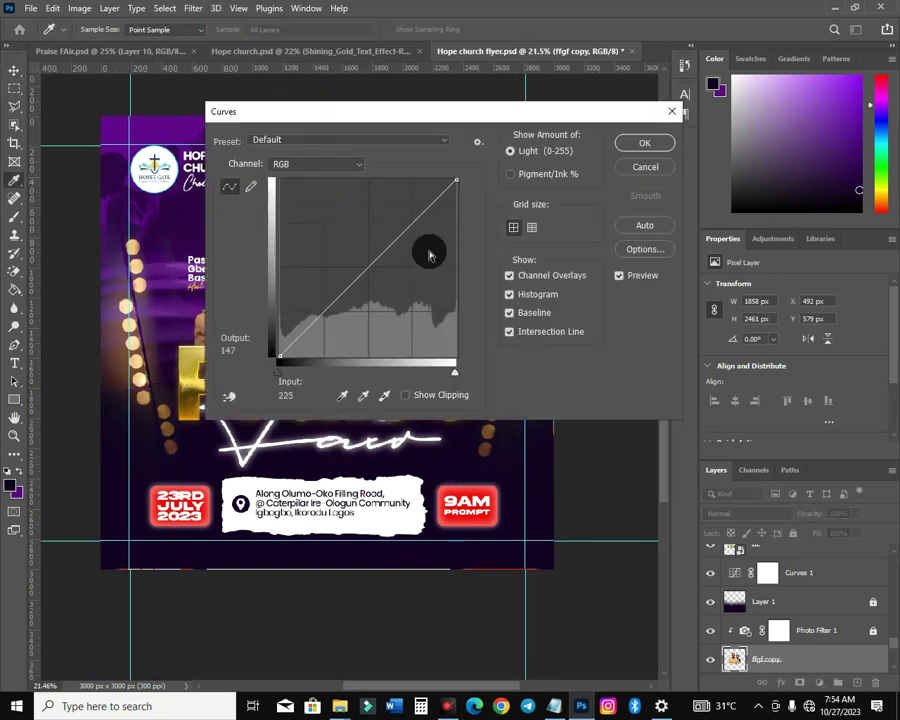
pyautogui.moveTo(376, 254); pyautogui.dragTo(366, 248)
pyautogui.press('Return')
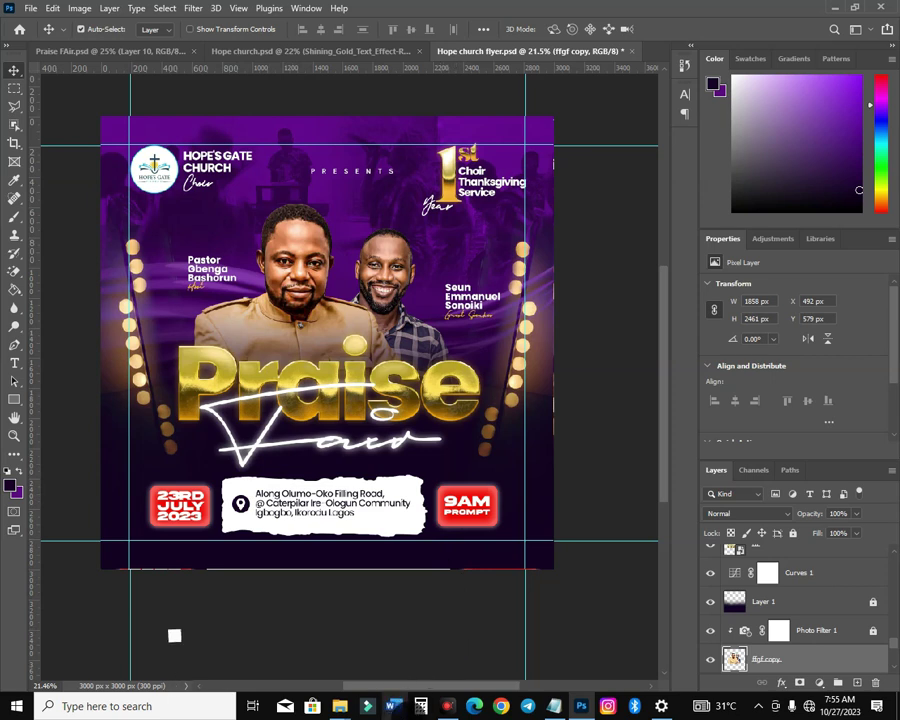
pyautogui.scroll(-4, 448, 462)
pyautogui.scroll(3, 450, 458)
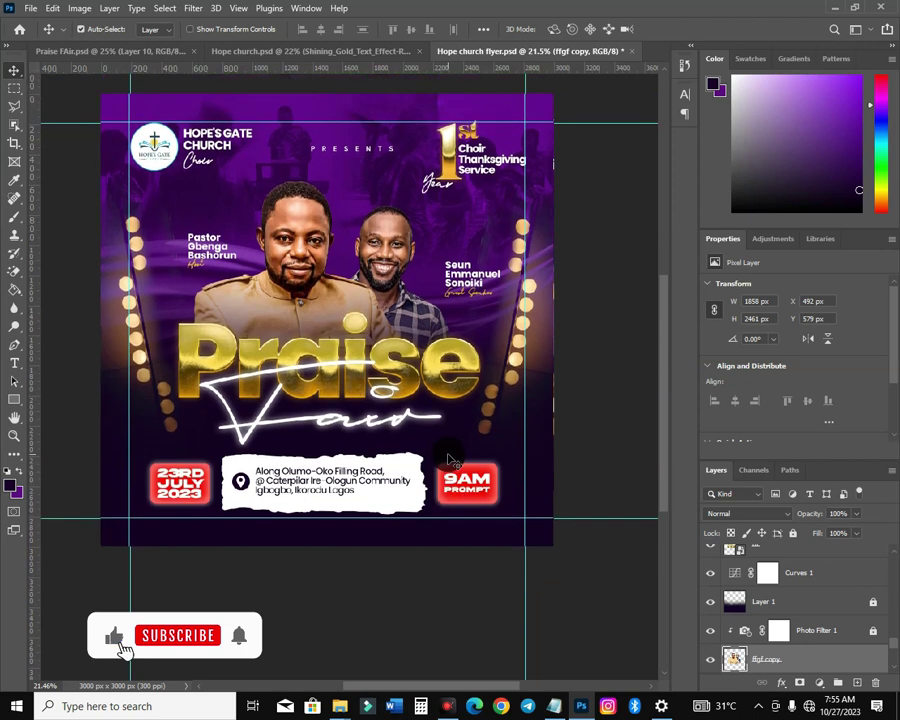